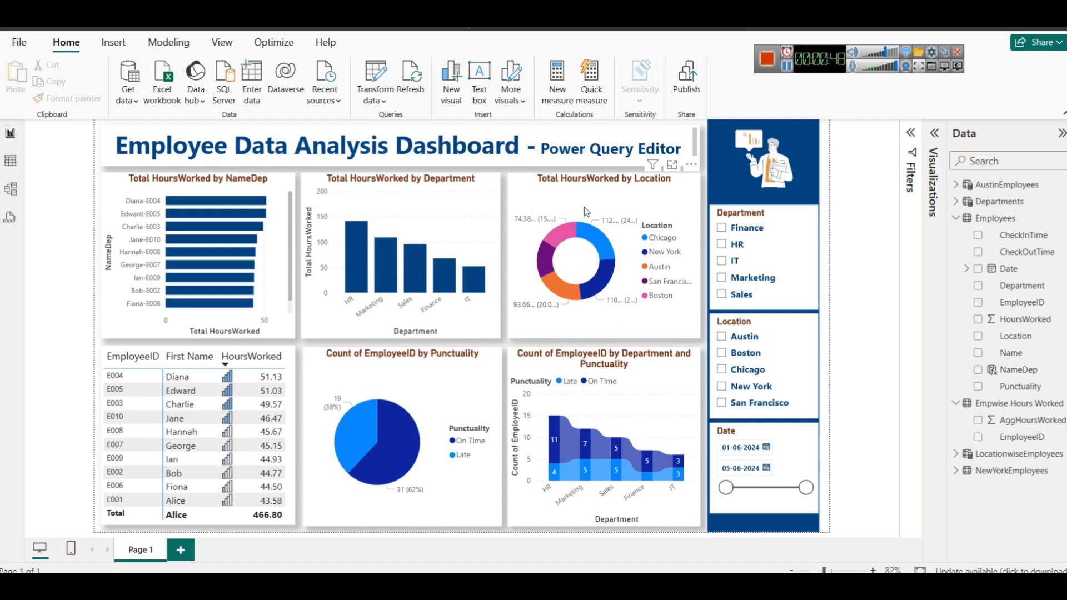
# - Open the Employees query of the finished dashboard for editing and review the Employees and Empwise Hours Worked queries
pyautogui.rightClick(995, 218)
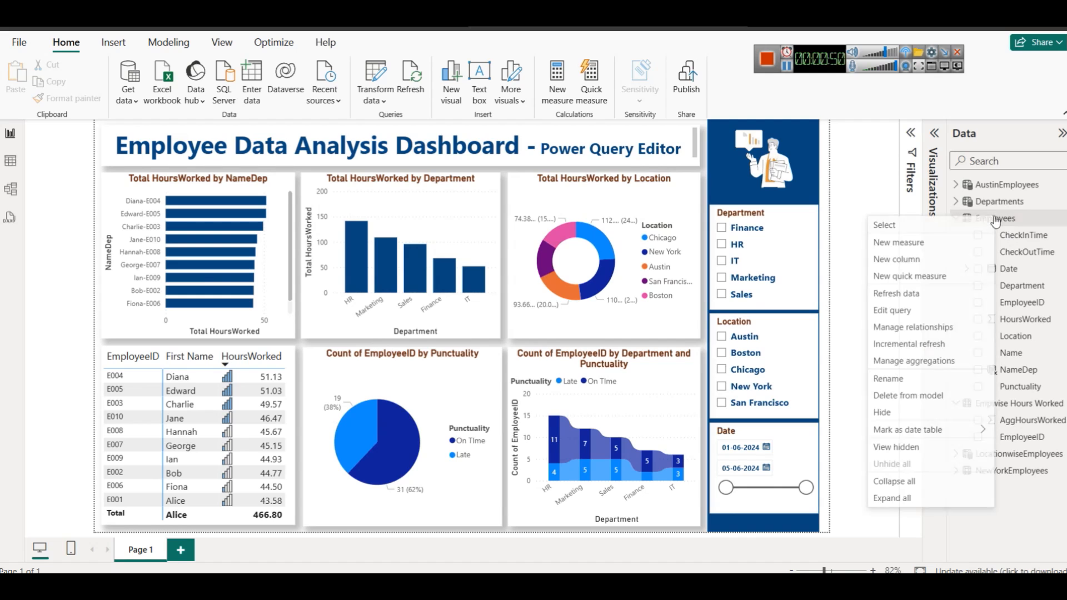
pyautogui.click(920, 309)
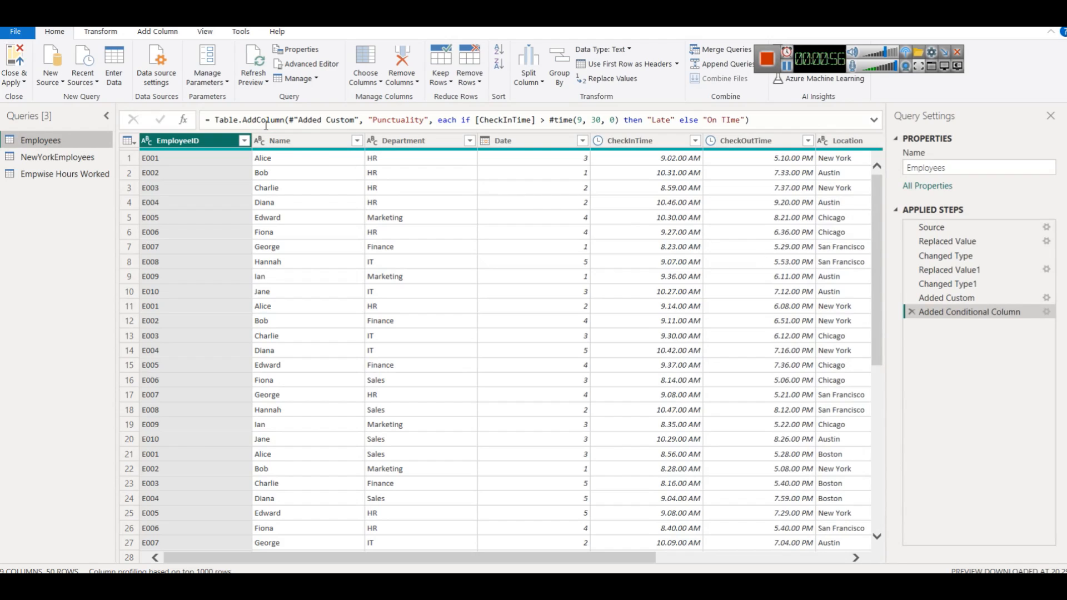
pyautogui.click(157, 31)
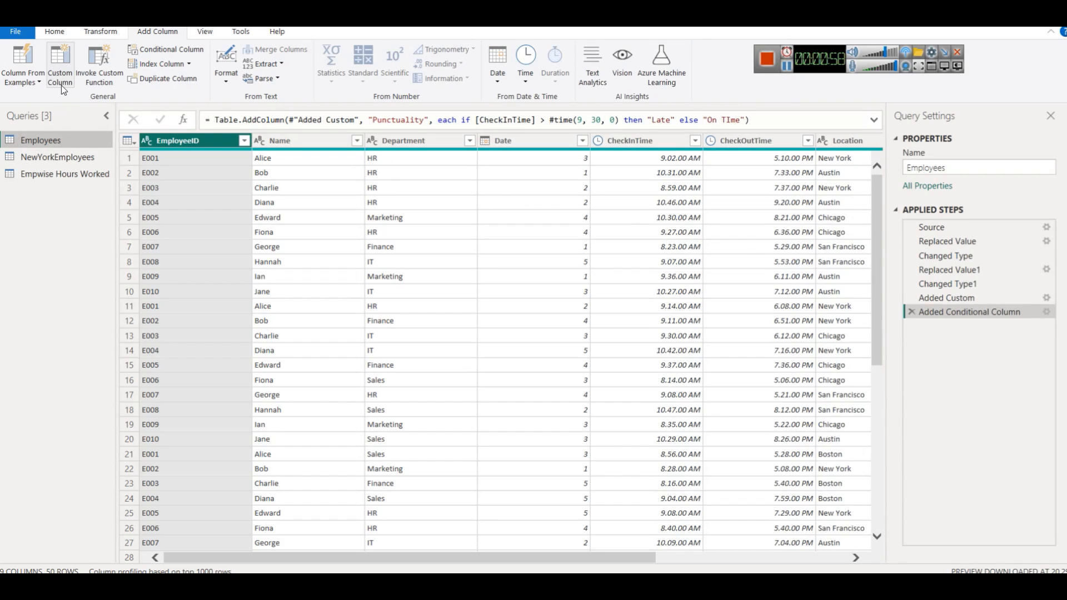
pyautogui.click(54, 31)
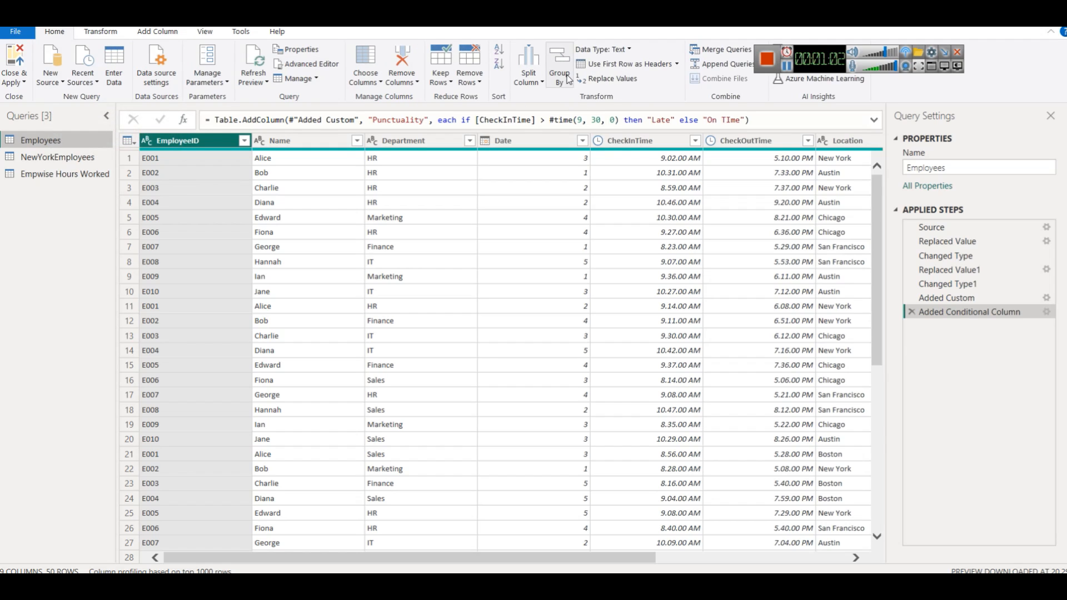
pyautogui.click(60, 174)
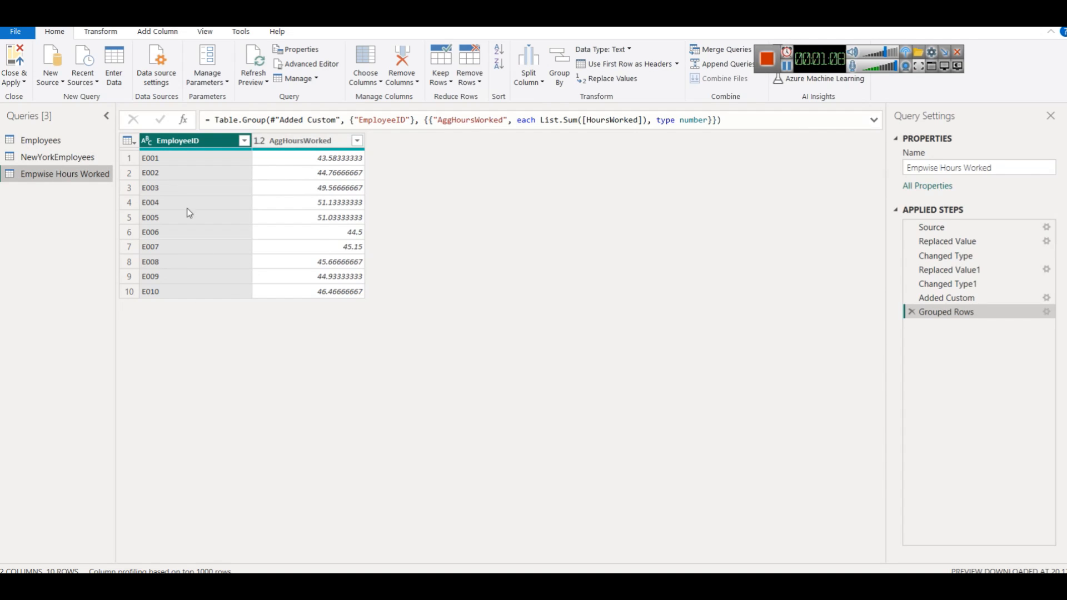
pyautogui.click(40, 140)
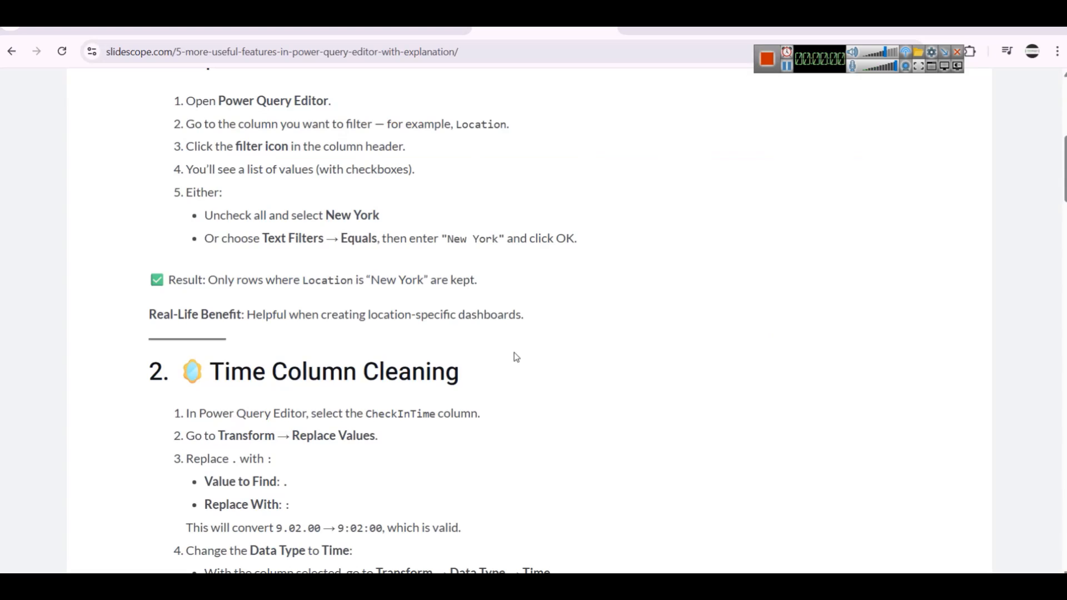
# - Read the web tutorial's Time Column Cleaning and HoursWorked custom column instructions, including the Duration.TotalHours formula, and return to the Power BI dashboard
pyautogui.scroll(-2, 515, 353)
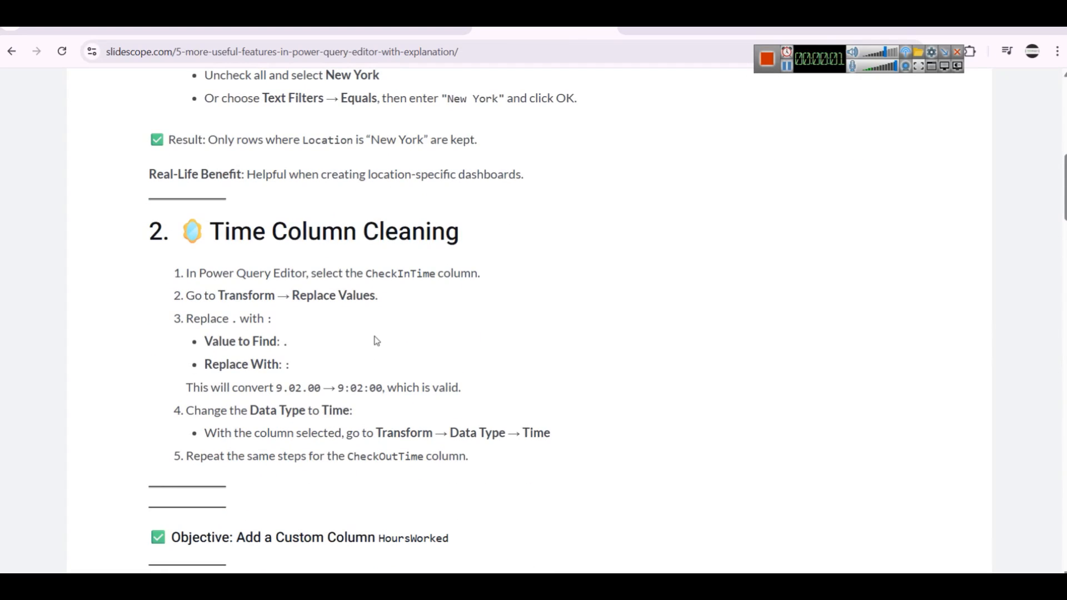
pyautogui.scroll(-7, 336, 345)
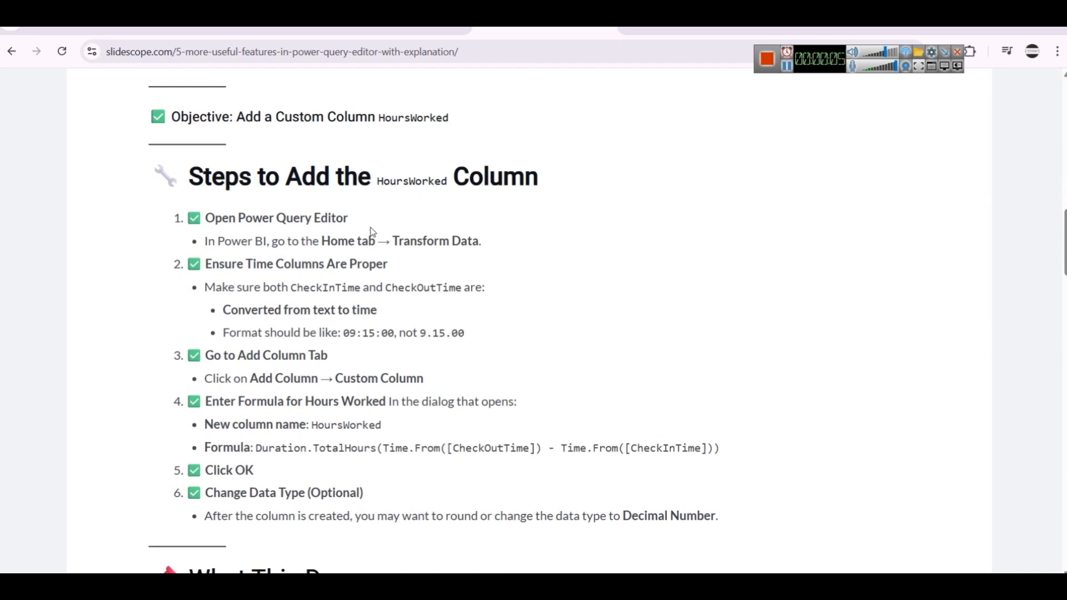
pyautogui.scroll(-2, 355, 281)
pyautogui.moveTo(256, 307); pyautogui.dragTo(759, 304)
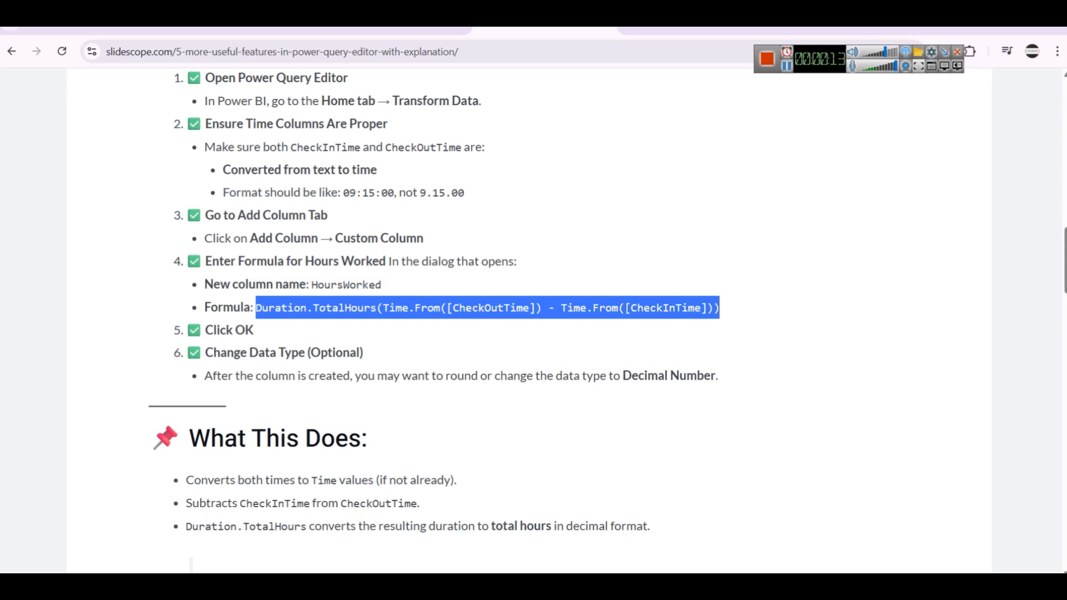
pyautogui.click(456, 545)
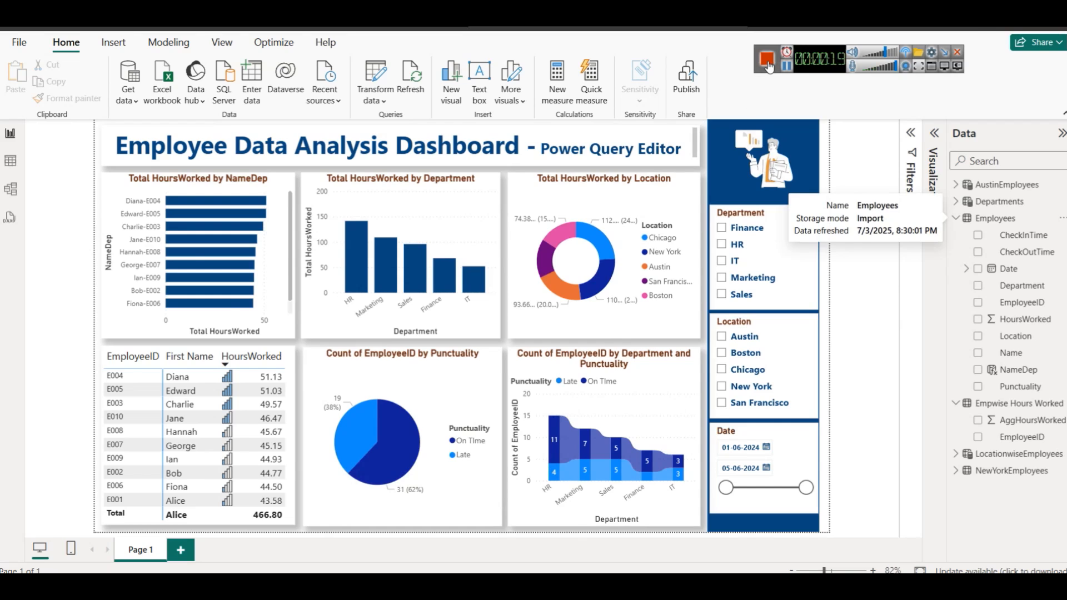
pyautogui.click(767, 65)
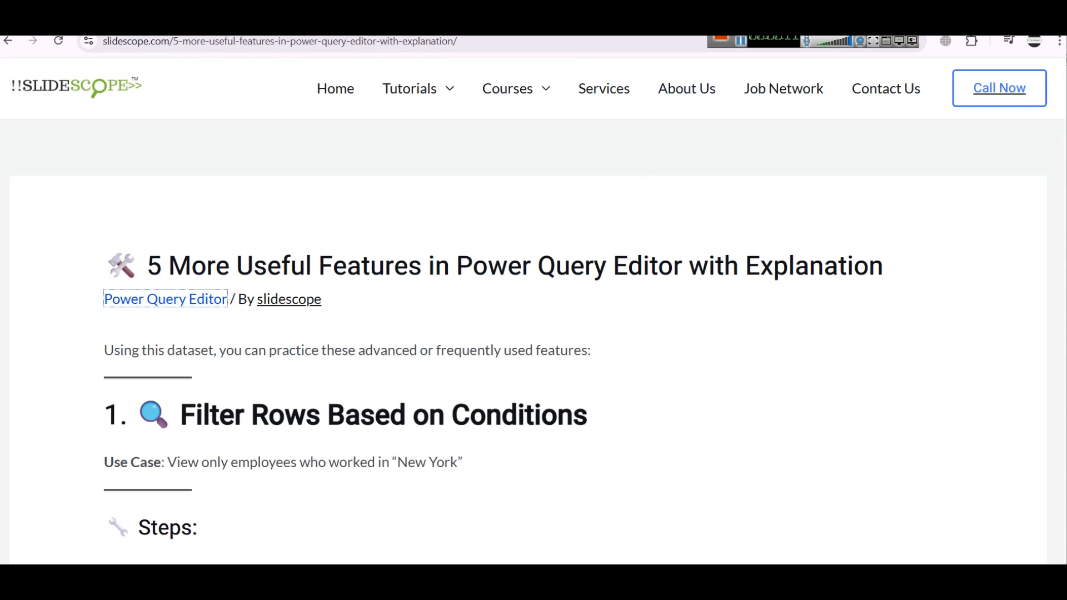
# - Look over the Power Query Editor category page and the Filter Rows Based on Conditions section of the web tutorial
pyautogui.scroll(-10, 369, 328)
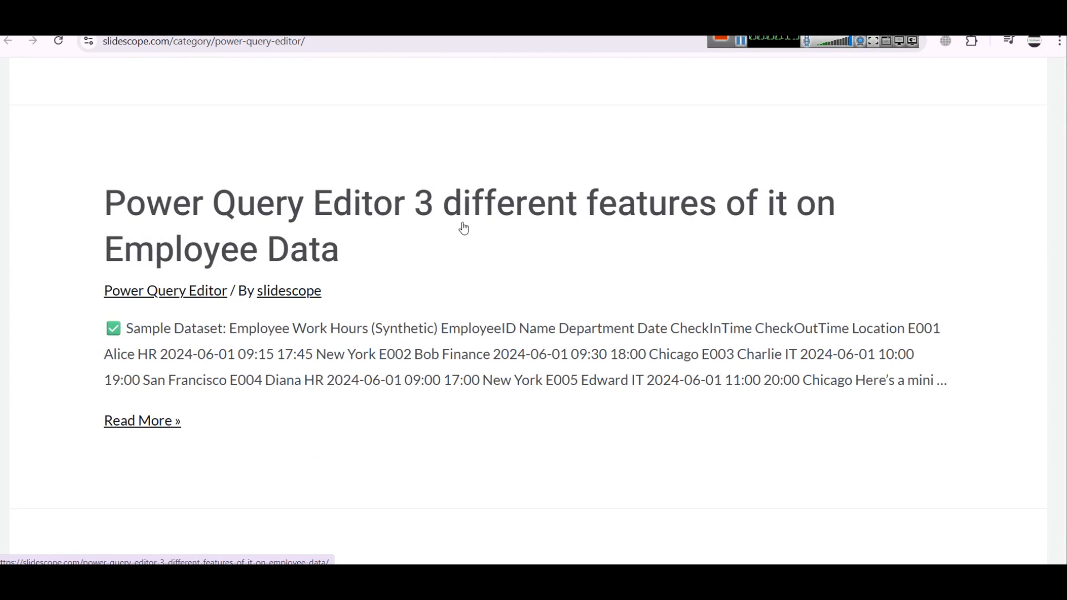
pyautogui.hotkey('ctrl', 'shift', 'Tab')
pyautogui.scroll(-3, 552, 253)
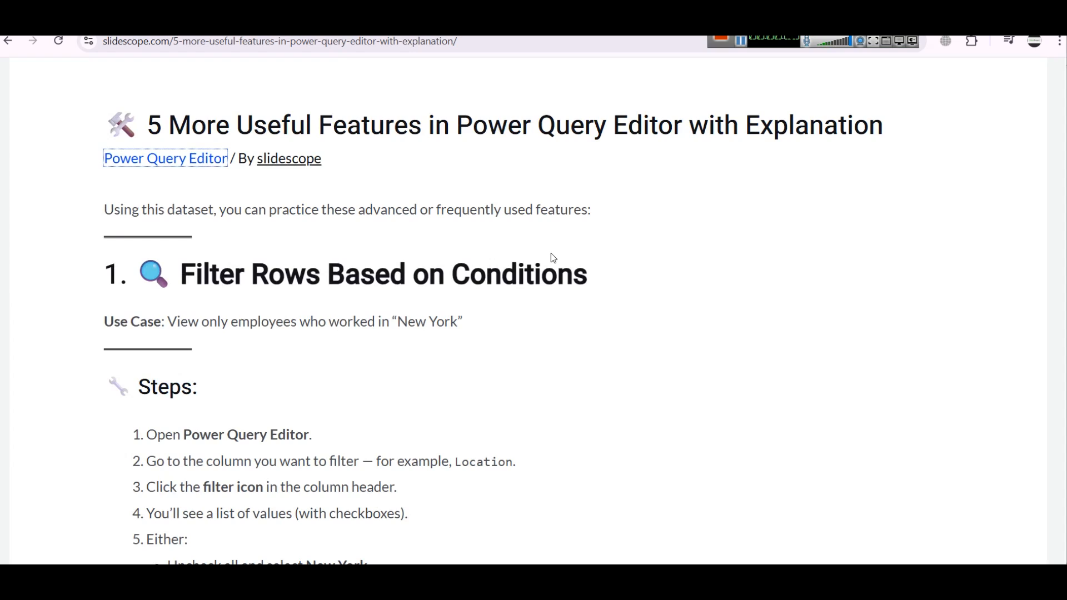
pyautogui.click(741, 42)
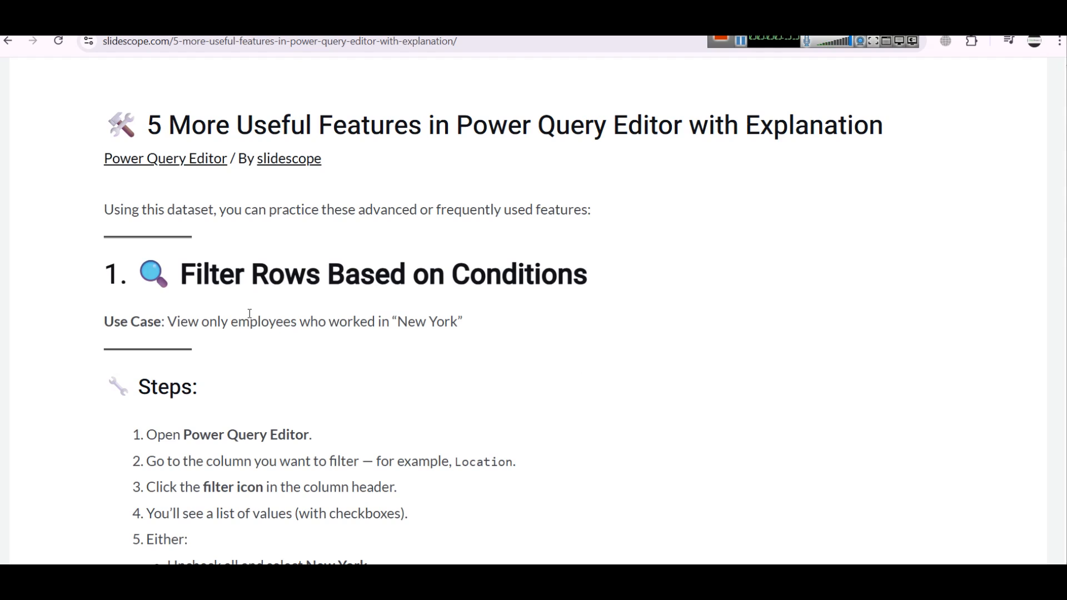
pyautogui.scroll(-1, 250, 314)
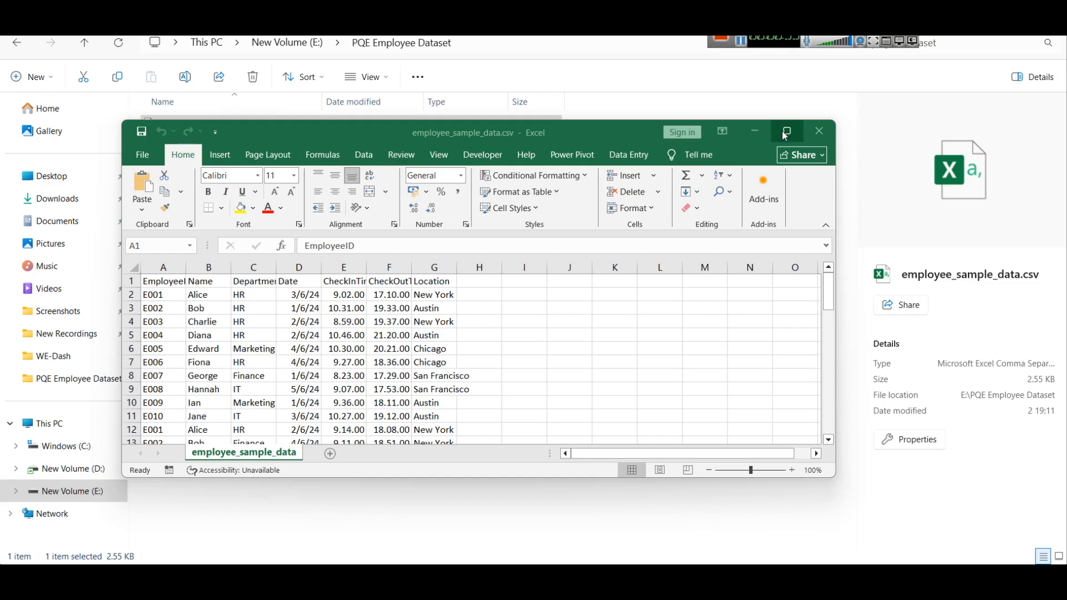
# - Maximize employee_sample_data.csv in Excel, enlarge the sheet view and adjust the column widths to show the headers in full
pyautogui.click(786, 135)
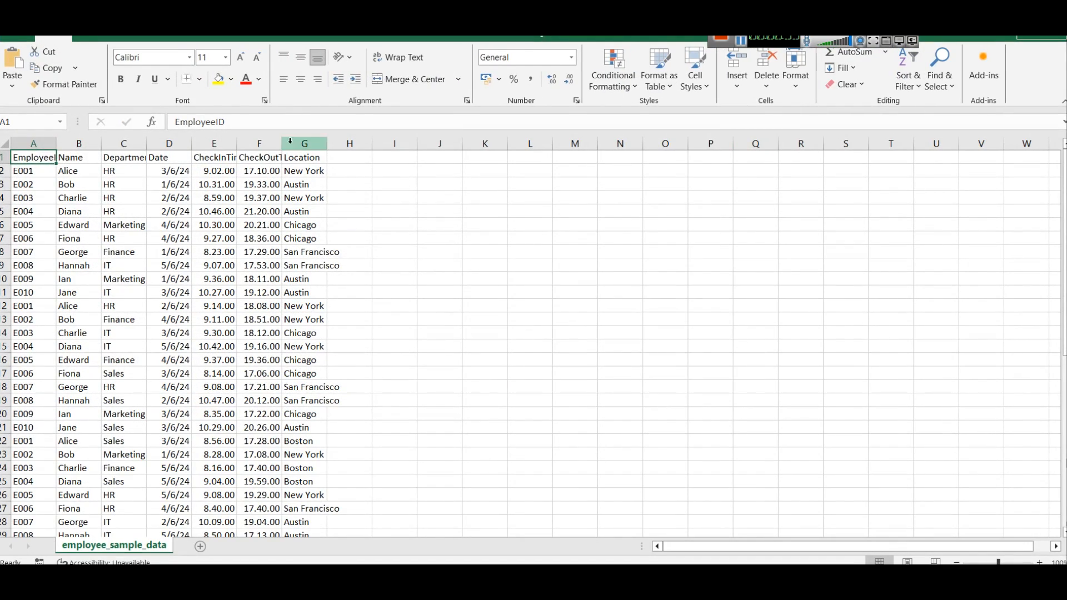
pyautogui.moveTo(290, 142); pyautogui.dragTo(337, 143)
pyautogui.scroll(3, 476, 248)
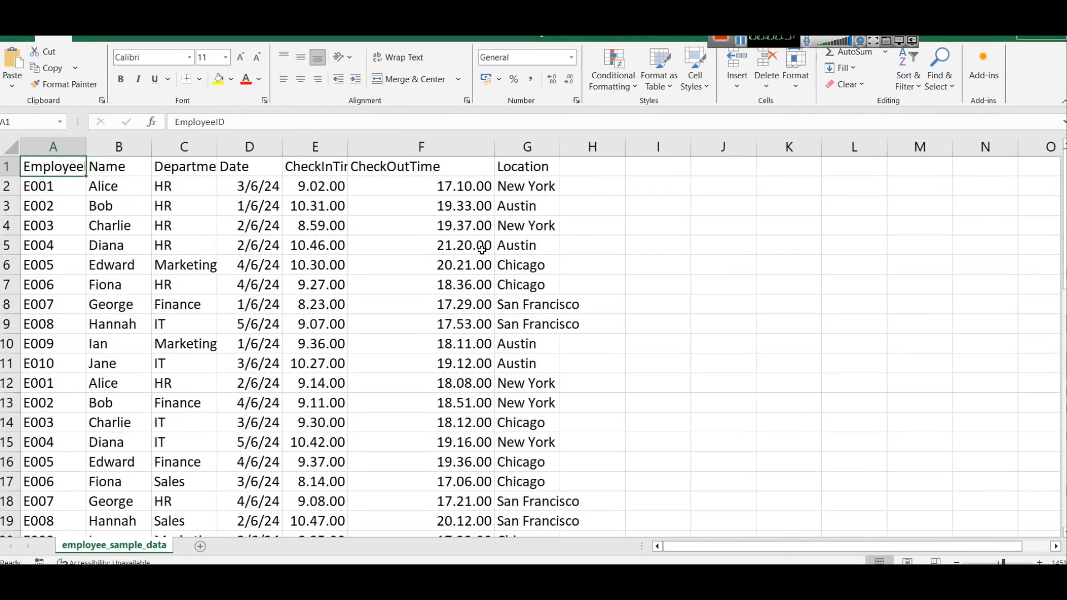
pyautogui.moveTo(84, 149); pyautogui.dragTo(112, 150)
pyautogui.moveTo(177, 150); pyautogui.dragTo(211, 150)
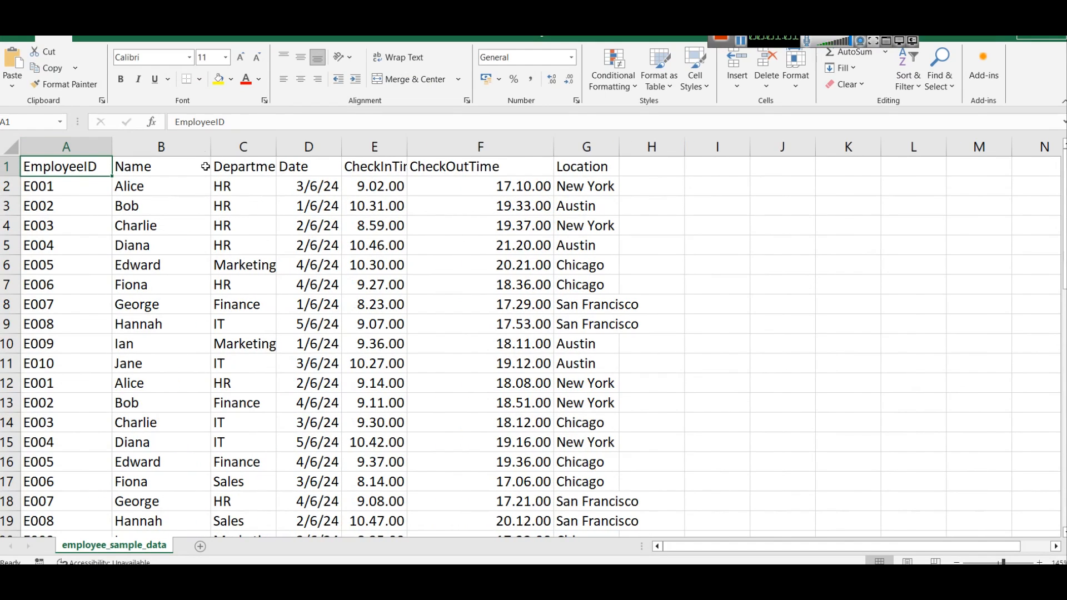
pyautogui.moveTo(277, 148); pyautogui.dragTo(318, 147)
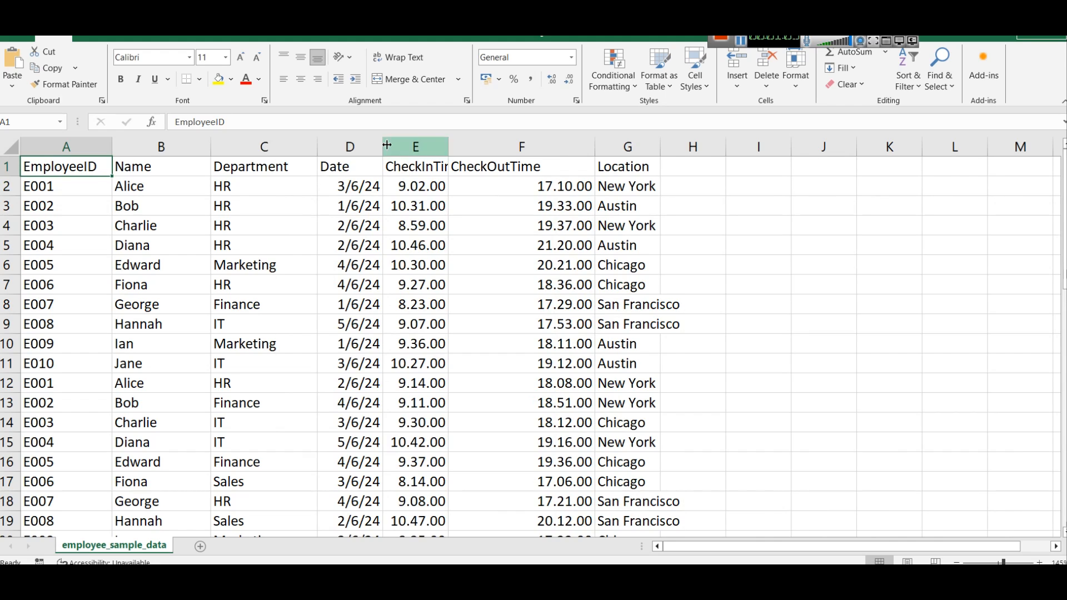
pyautogui.moveTo(448, 146); pyautogui.dragTo(497, 145)
pyautogui.moveTo(643, 145); pyautogui.dragTo(589, 145)
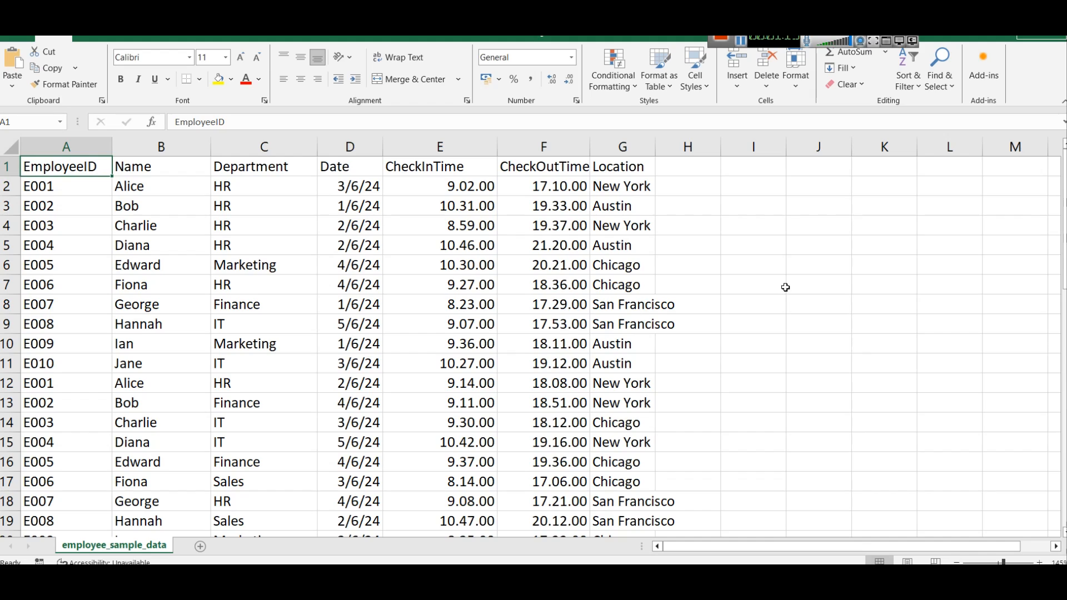
# - Copy the whole employee dataset from the EmployeeID column through Location, including the header row
pyautogui.keyDown('ctrl'); pyautogui.scroll(-3, 608, 304); pyautogui.keyUp('ctrl')
pyautogui.click(434, 156)
pyautogui.hotkey('ctrl', 'shift', 'Left')
pyautogui.hotkey('ctrl', 'shift', 'Down')
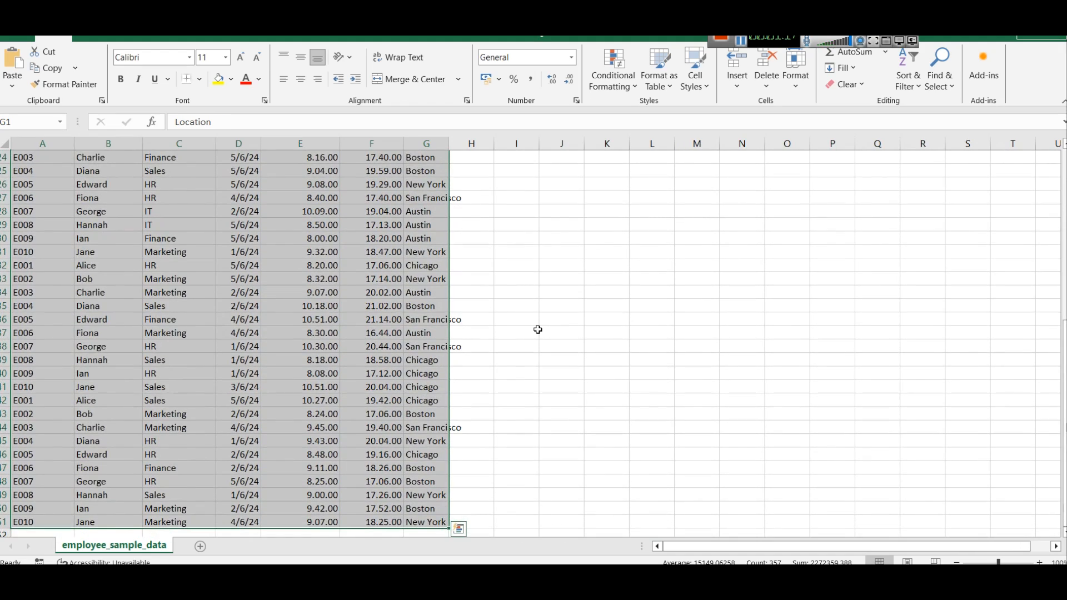
pyautogui.scroll(8, 538, 330)
pyautogui.hotkey('ctrl', 'c')
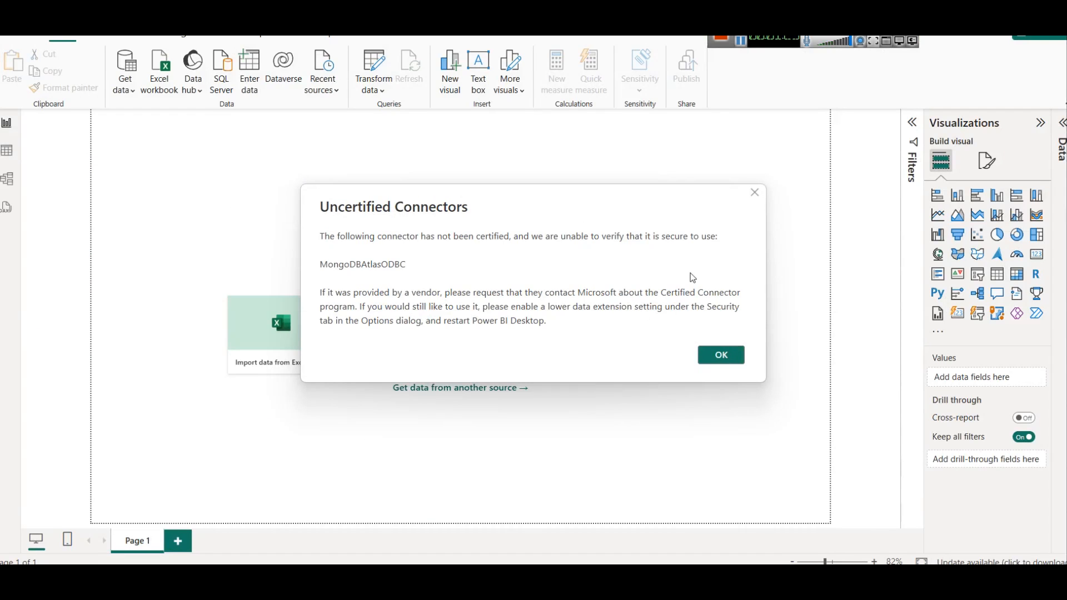
# - In a new Power BI Desktop report, dismiss the startup dialogs and paste the copied employee data into a new manually entered table
pyautogui.click(752, 195)
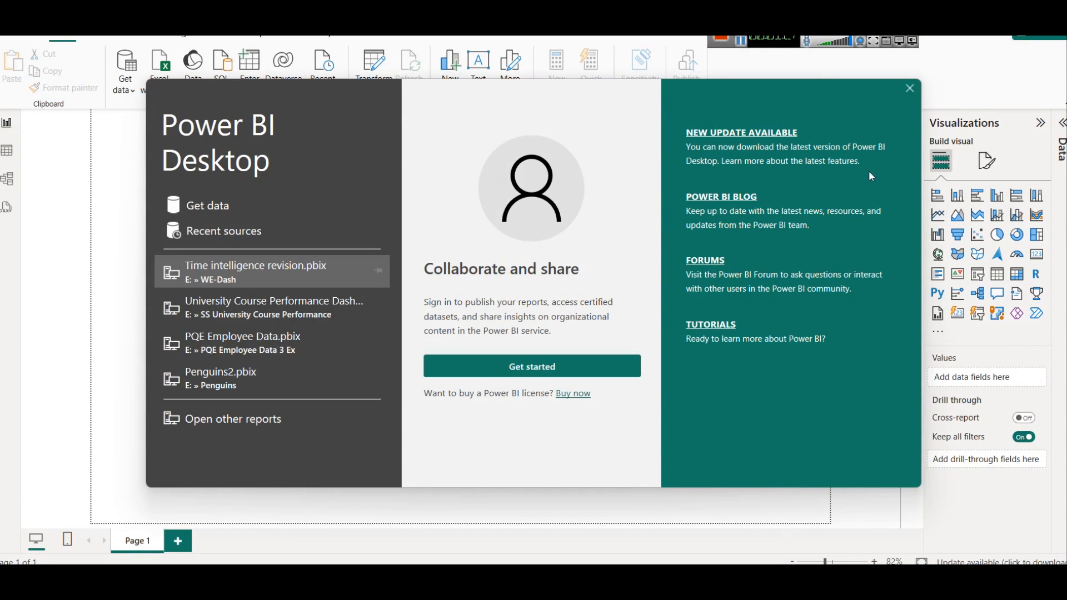
pyautogui.click(911, 89)
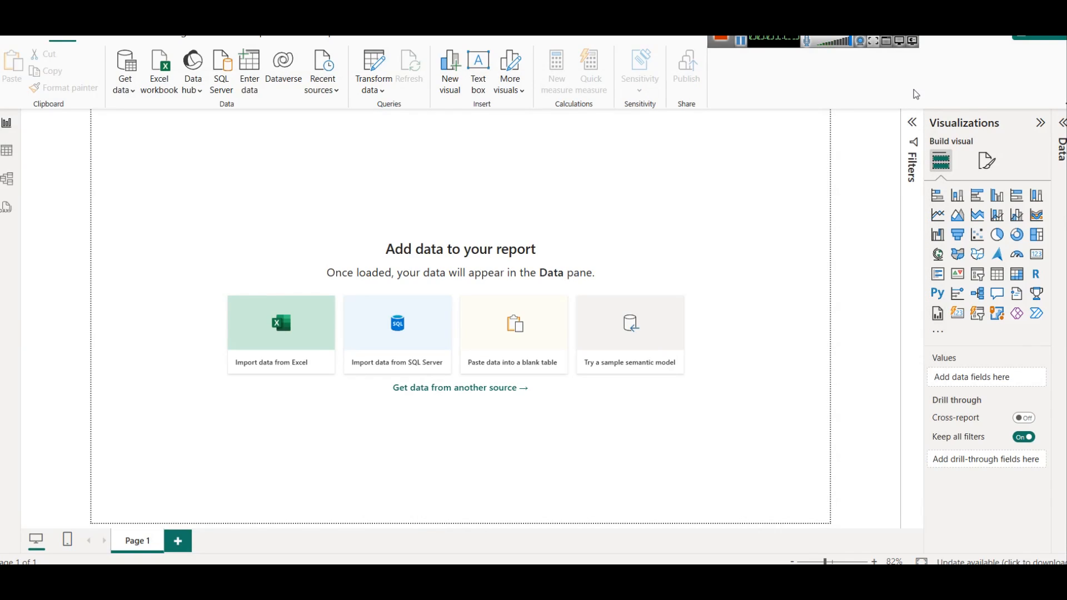
pyautogui.click(252, 80)
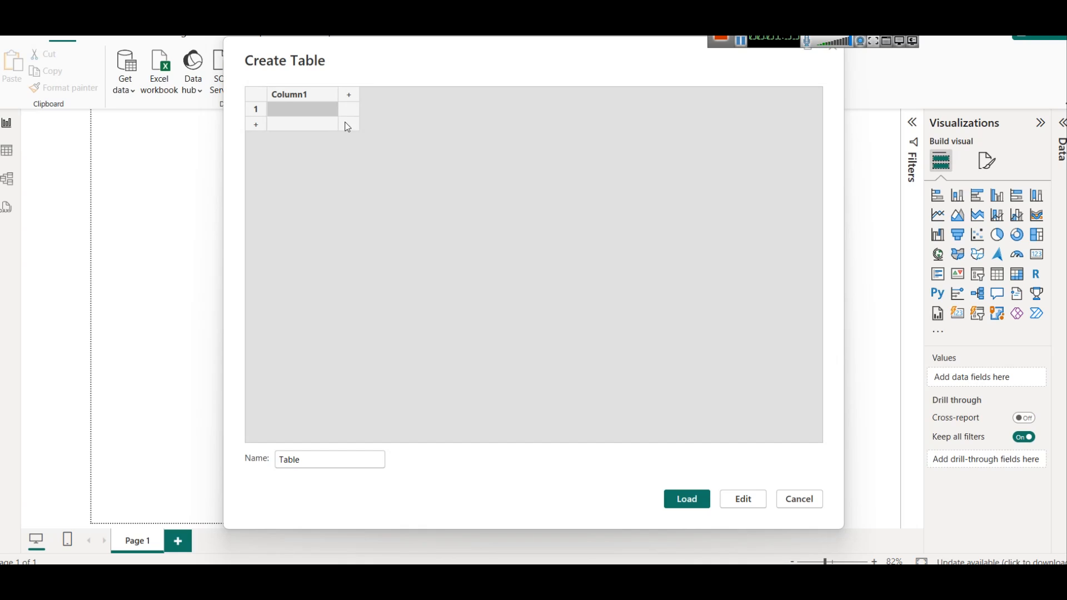
pyautogui.hotkey('ctrl', 'v')
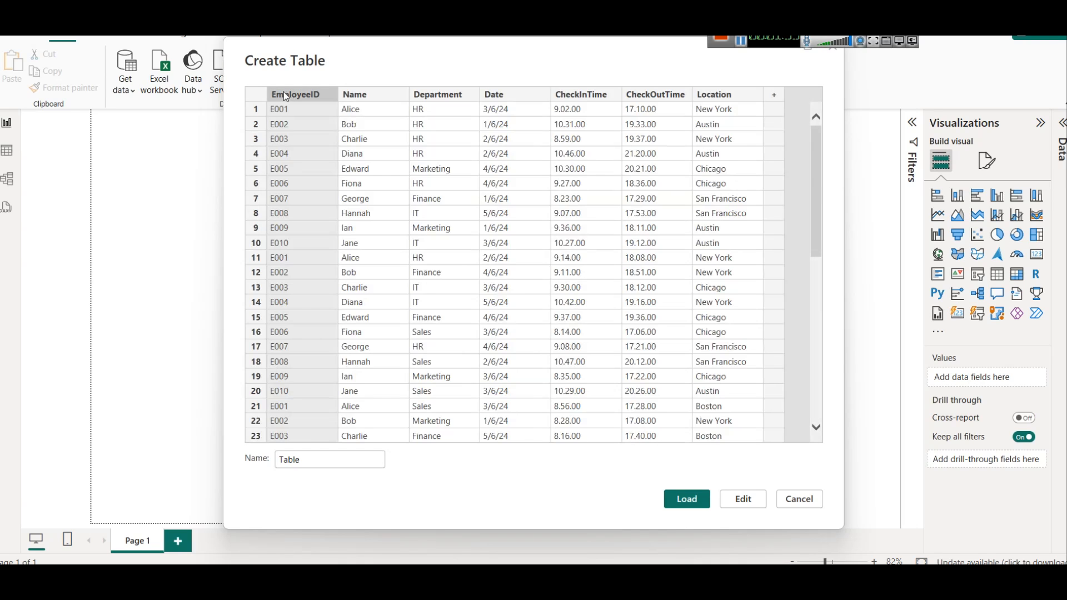
# - Check the pasted rows, name the table Employees and open it for editing in Power Query Editor
pyautogui.scroll(-10, 737, 300)
pyautogui.scroll(8, 659, 272)
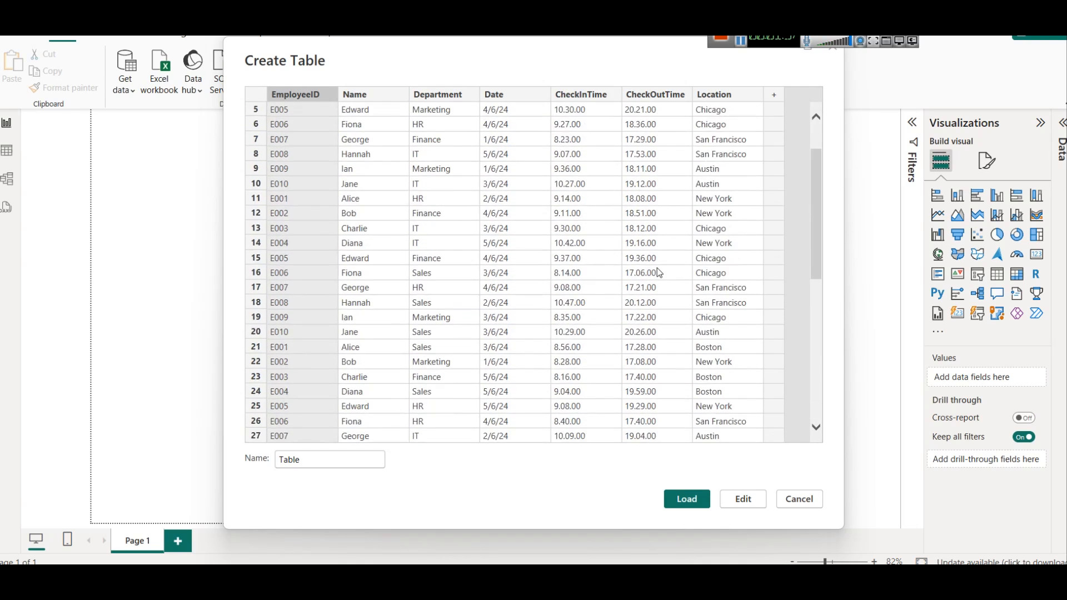
pyautogui.scroll(2, 659, 272)
pyautogui.doubleClick(358, 455)
pyautogui.write('Employees')
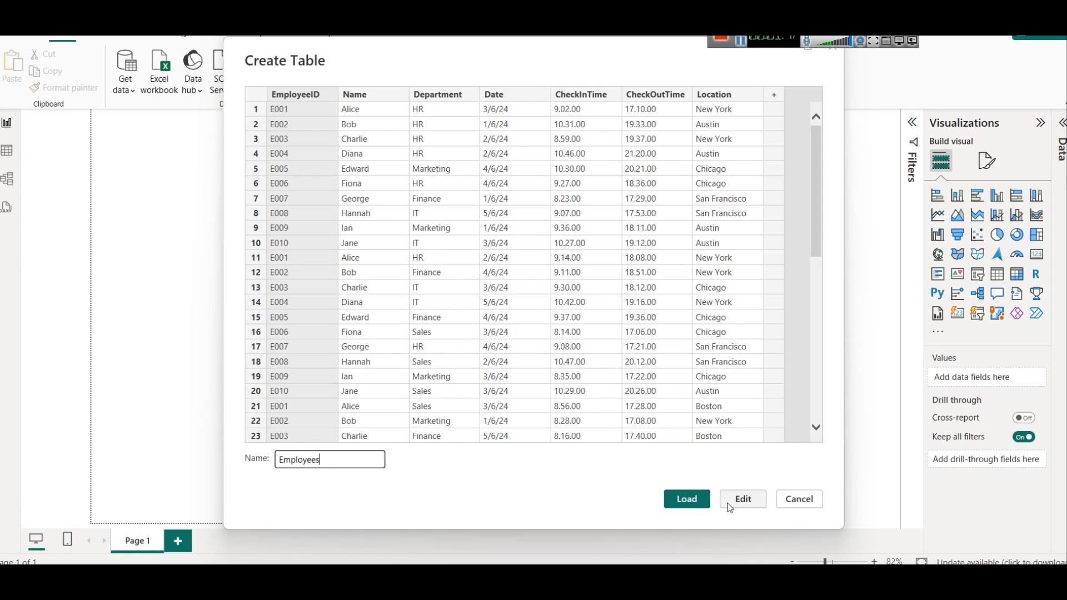
pyautogui.click(728, 502)
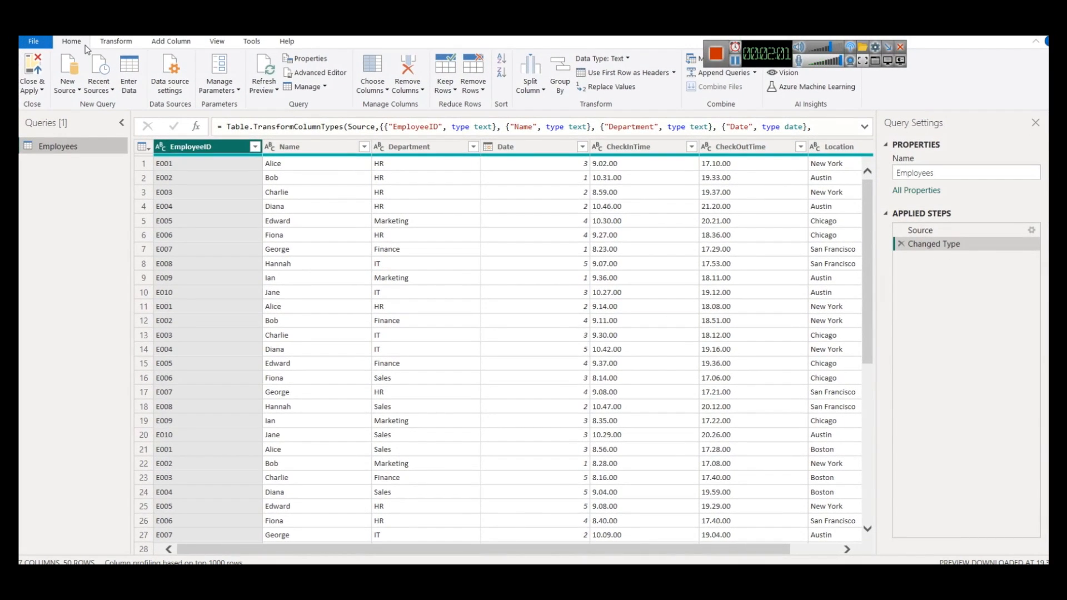
pyautogui.click(116, 42)
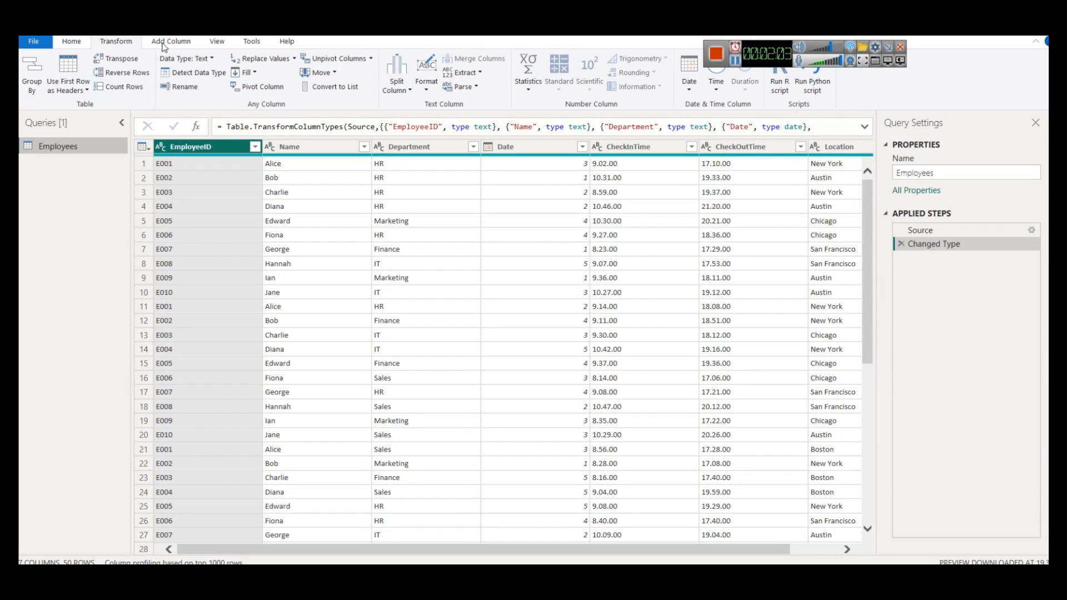
pyautogui.click(172, 42)
pyautogui.click(217, 41)
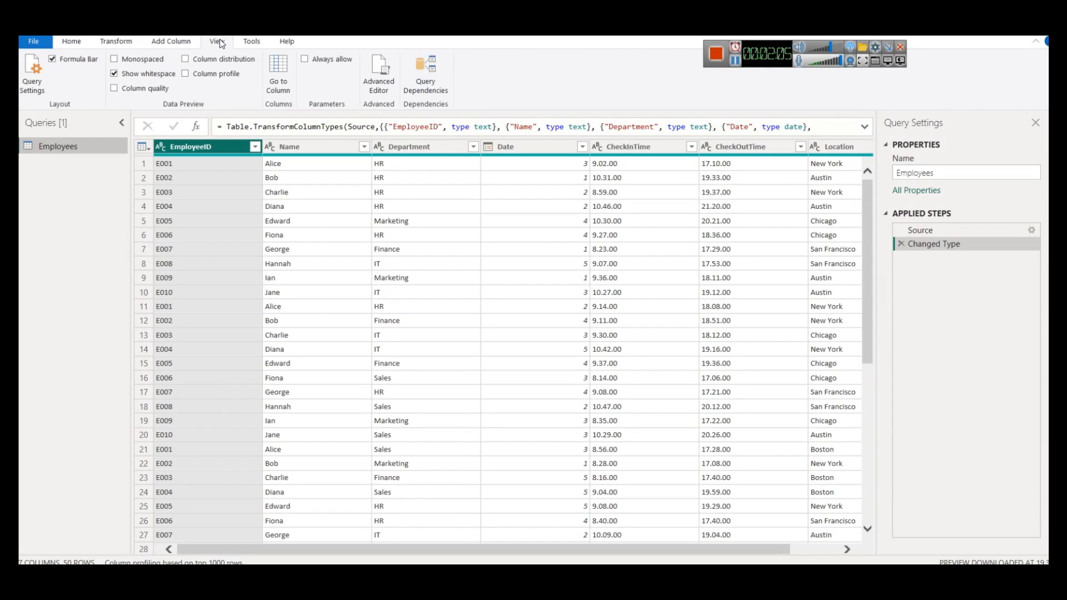
pyautogui.click(252, 41)
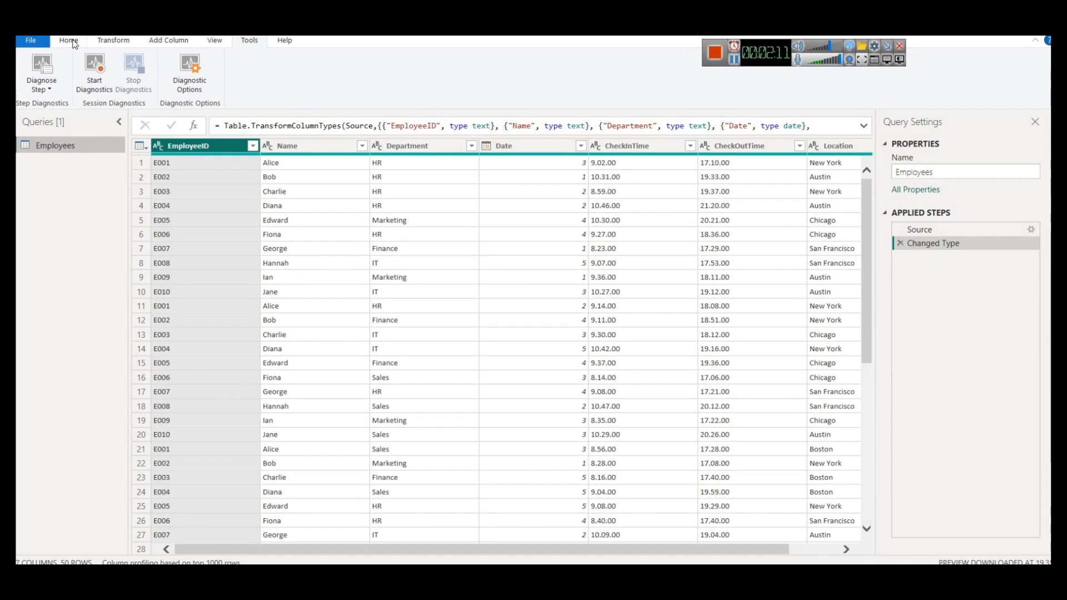
pyautogui.click(69, 40)
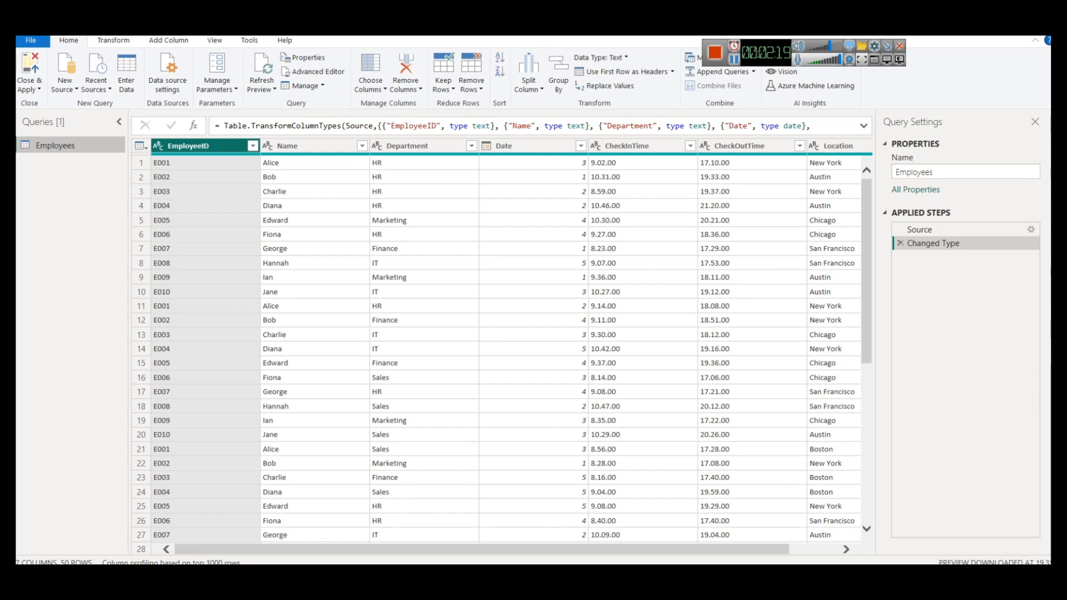
# - Switch to the browser tutorial and read the steps for filtering rows where Location is New York
pyautogui.moveTo(427, 563)
pyautogui.click(379, 513)
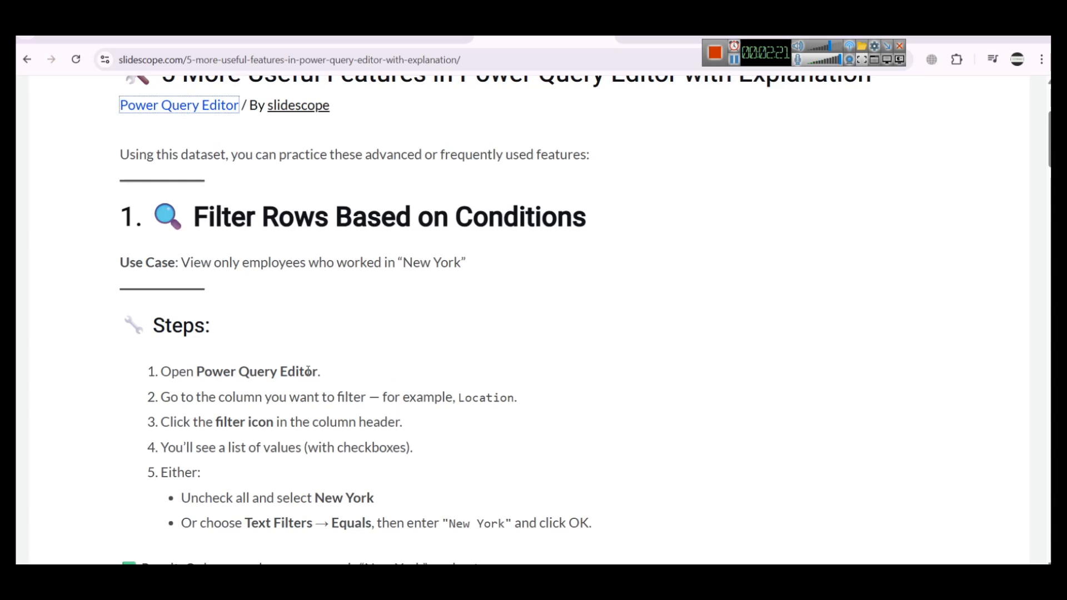
pyautogui.scroll(-2, 360, 356)
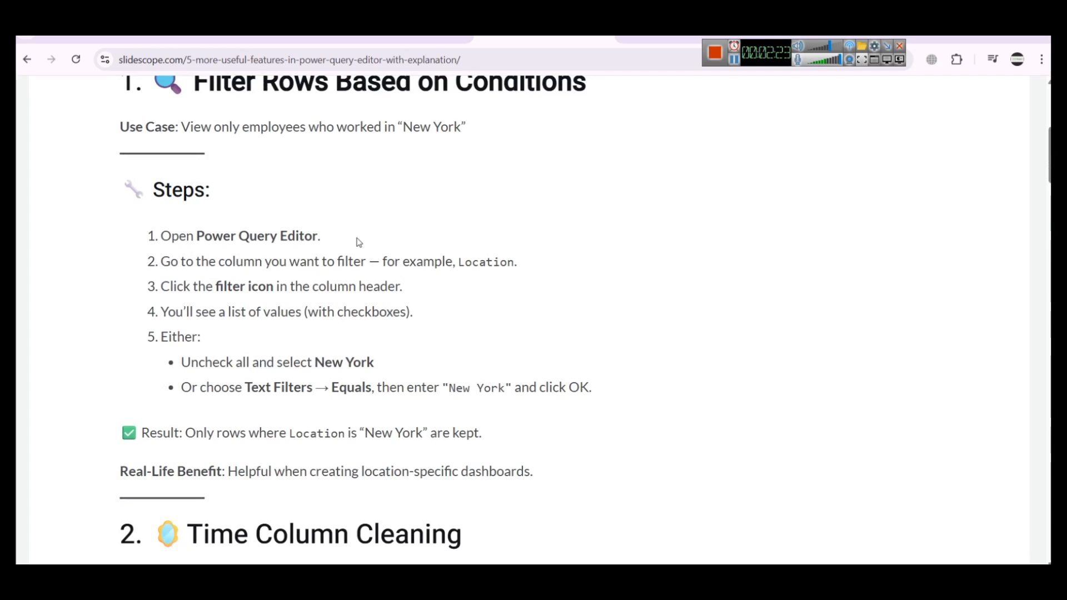
# - Highlight the tutorial instruction on choosing the Location column to filter, and switch back to Power Query Editor
pyautogui.moveTo(218, 261); pyautogui.dragTo(569, 267)
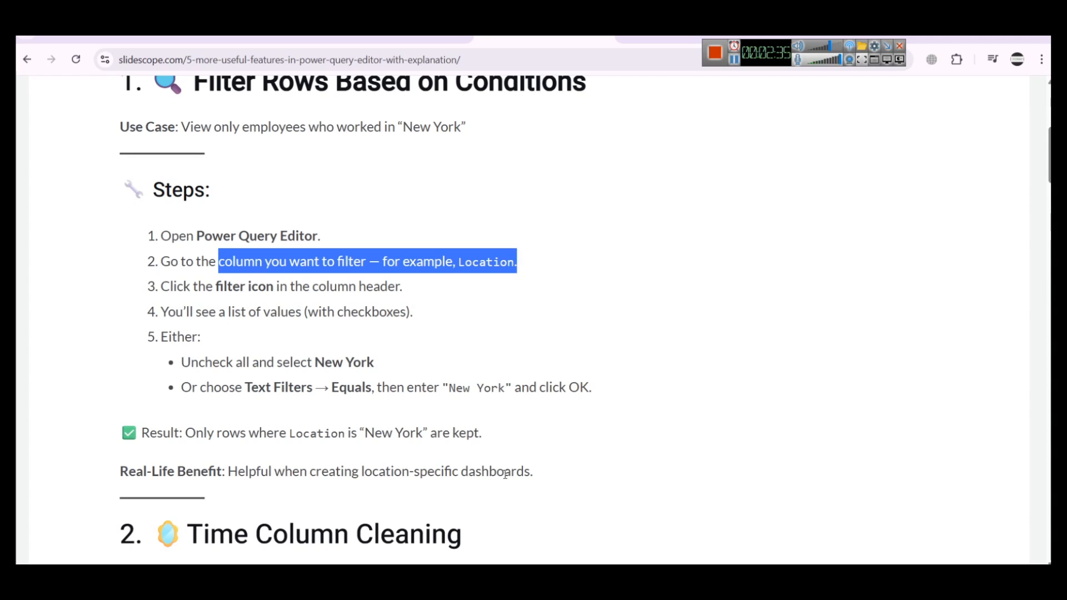
pyautogui.moveTo(486, 578)
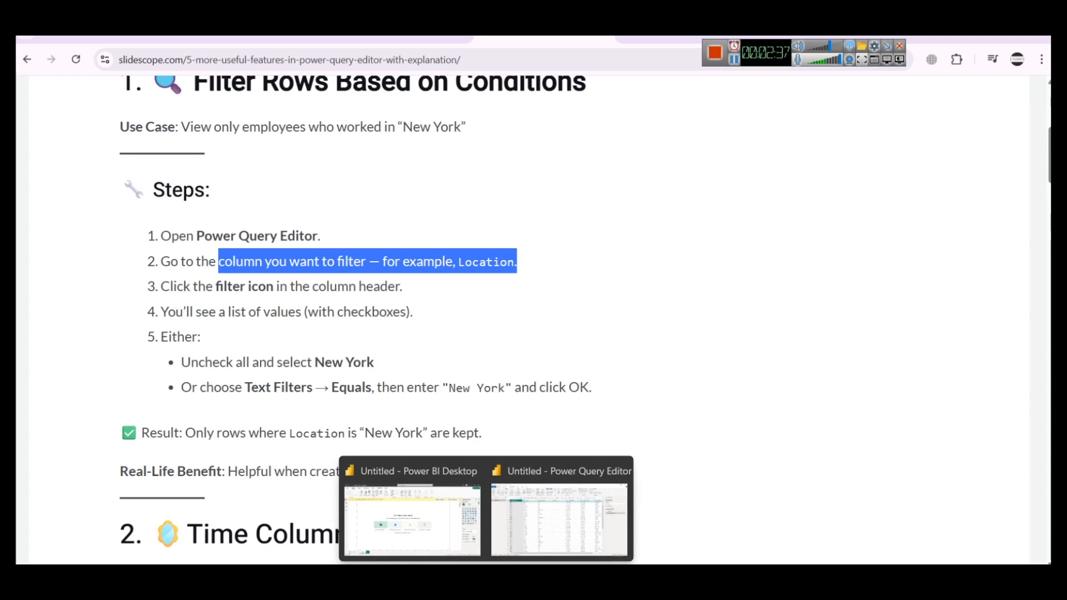
pyautogui.click(528, 528)
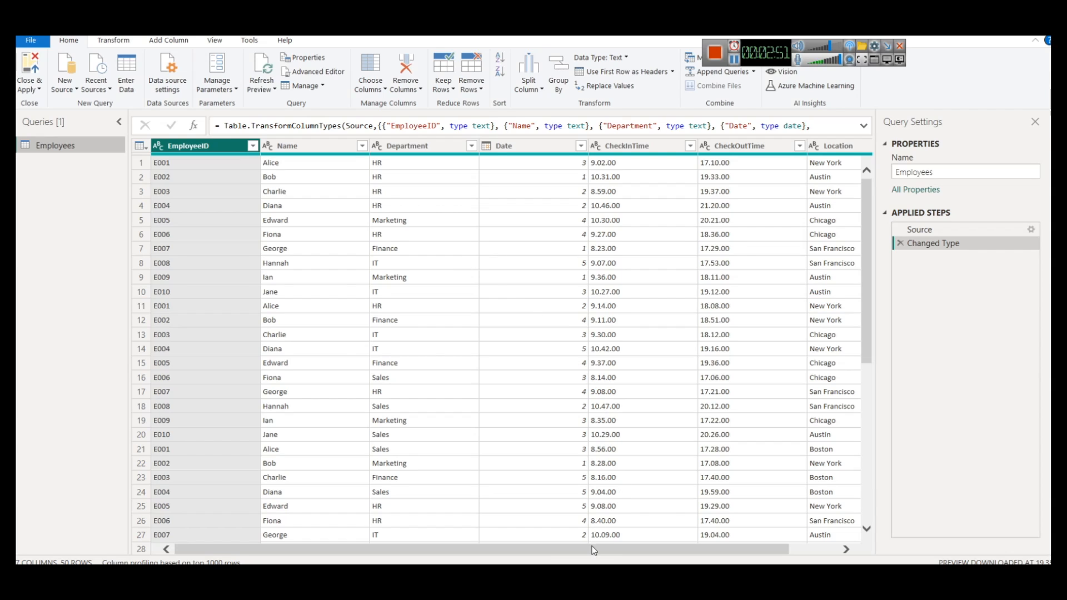
pyautogui.moveTo(594, 550); pyautogui.dragTo(642, 550)
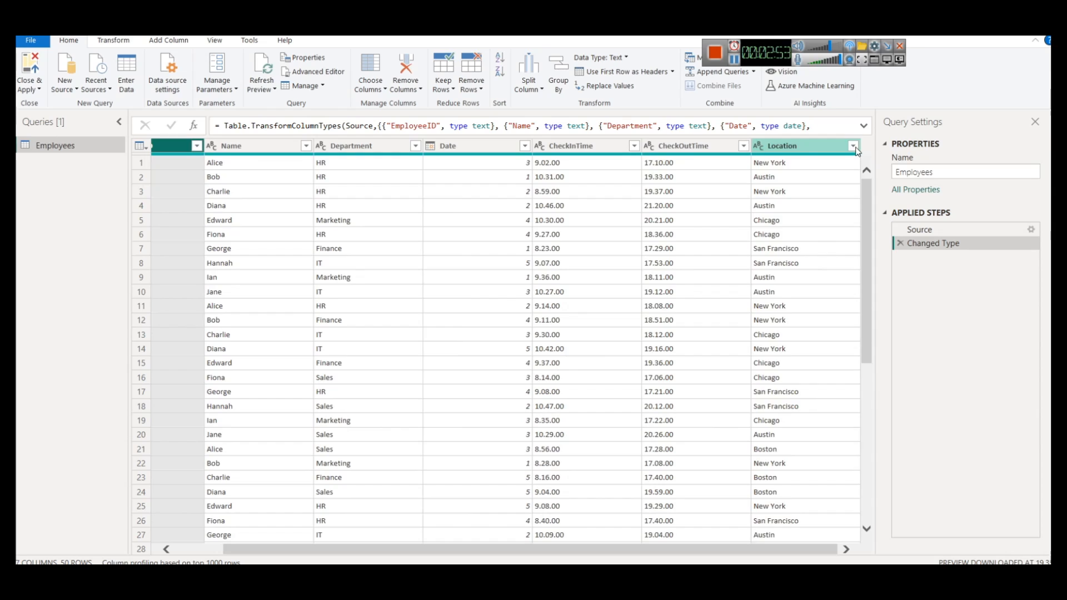
pyautogui.click(854, 146)
pyautogui.click(687, 288)
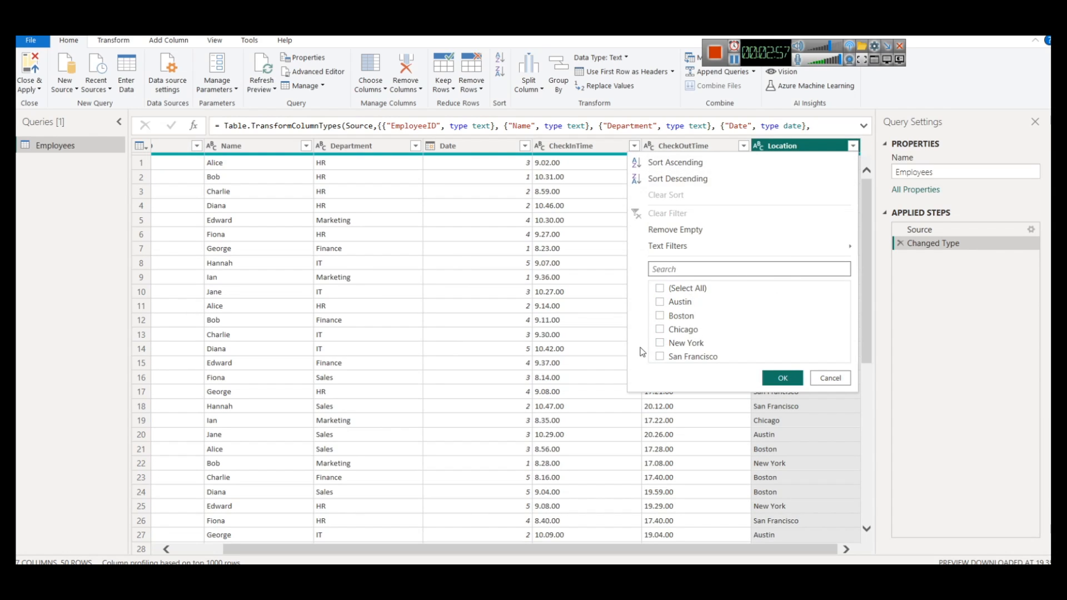
pyautogui.click(660, 344)
pyautogui.click(782, 379)
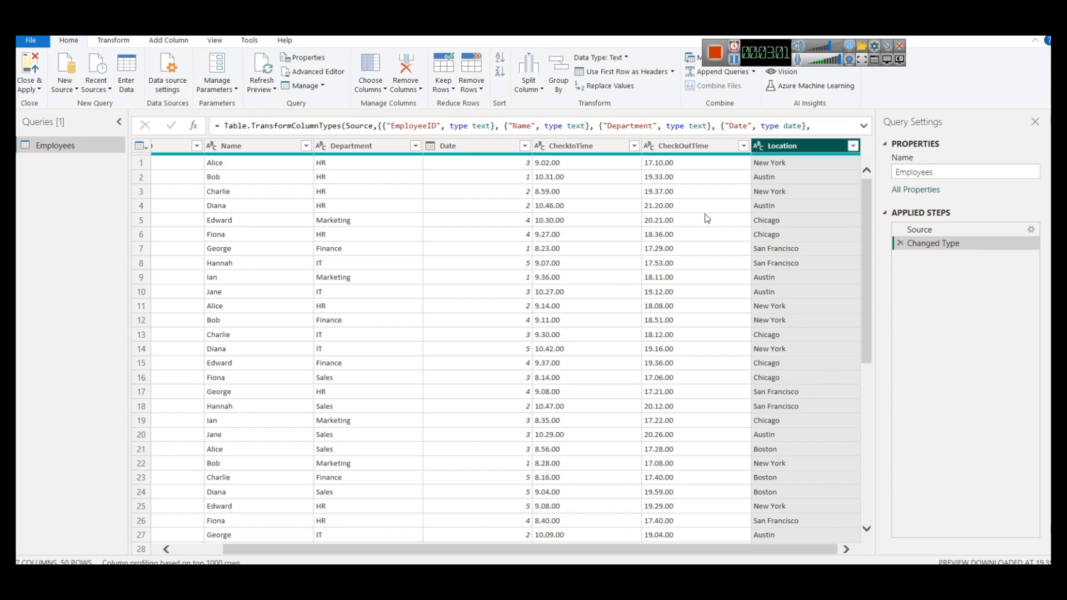
# - Duplicate the Employees query, compare the copy with the original and leave the copy selected
pyautogui.rightClick(63, 152)
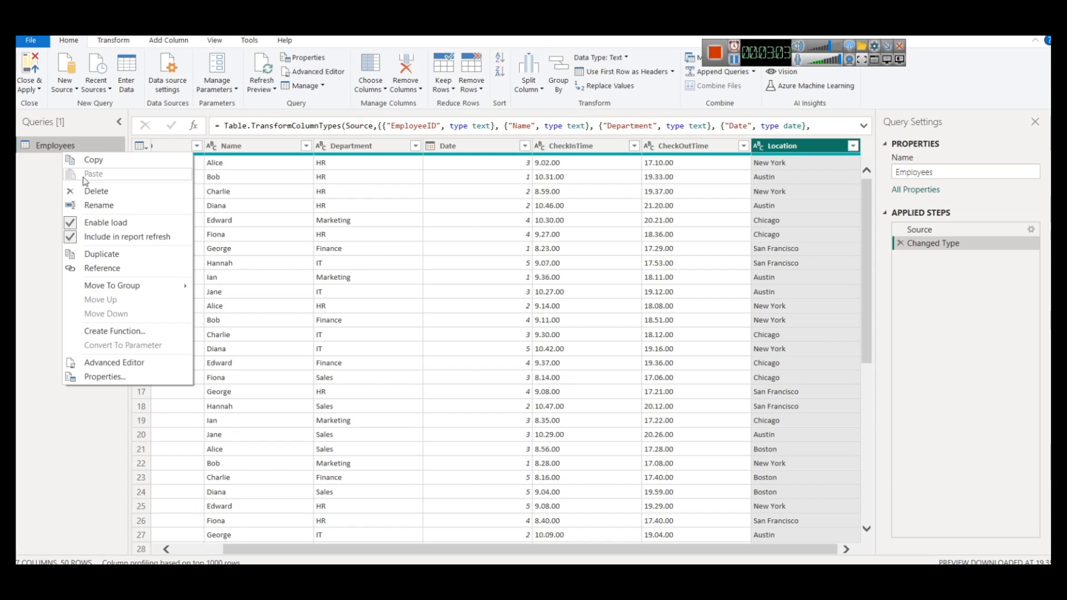
pyautogui.click(91, 253)
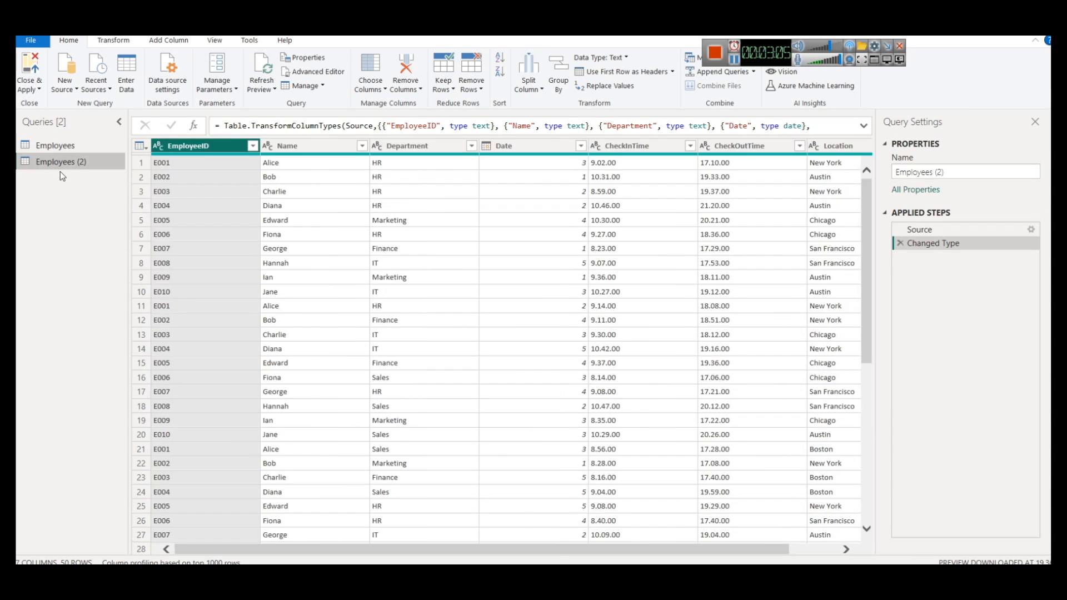
pyautogui.rightClick(56, 162)
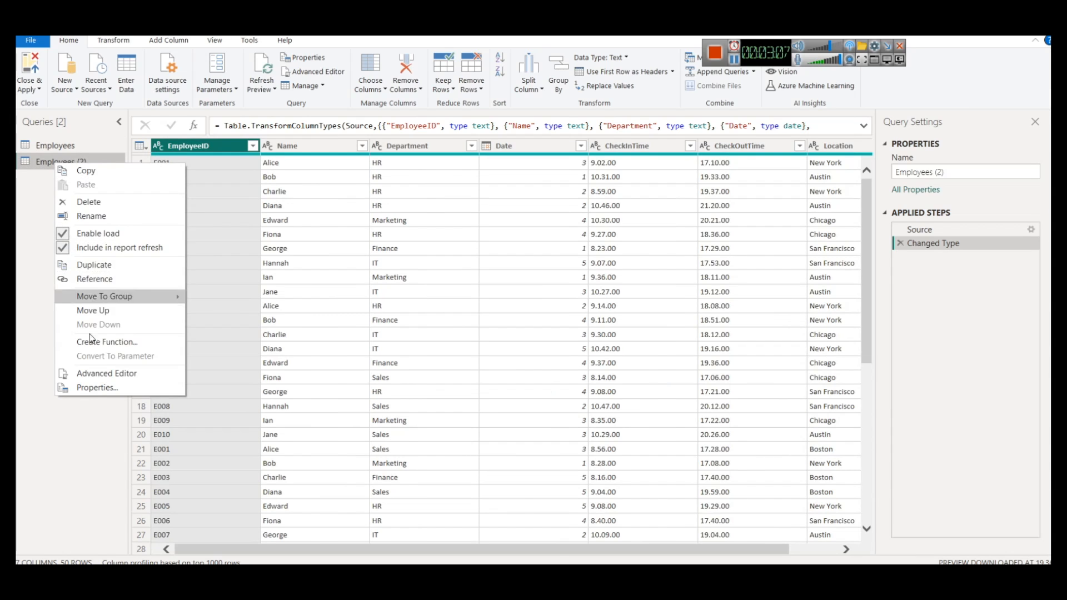
pyautogui.click(67, 134)
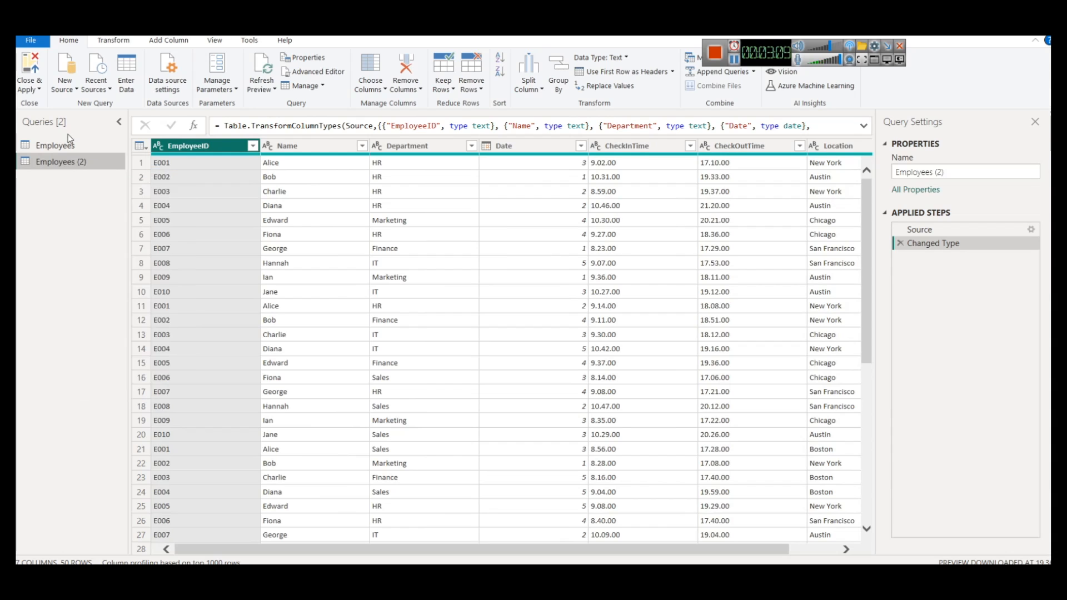
pyautogui.click(74, 142)
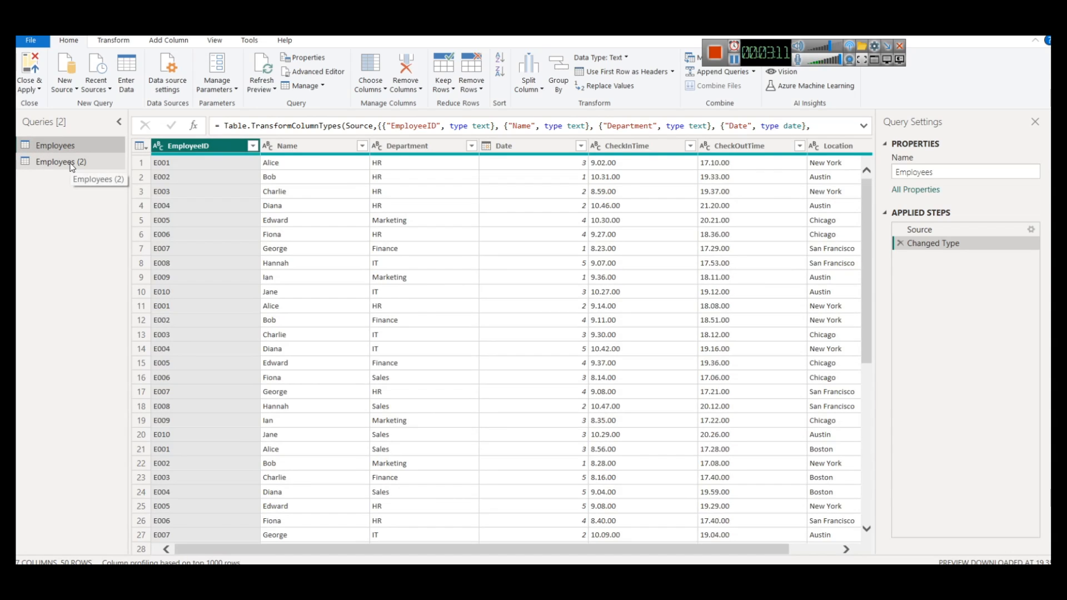
pyautogui.click(61, 162)
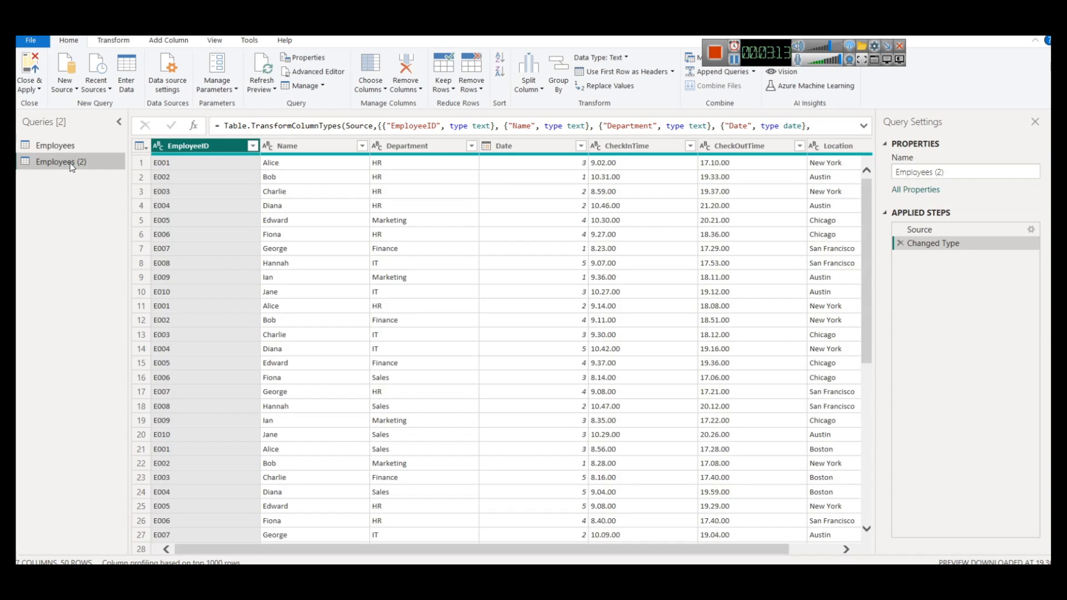
# - Filter the duplicated query's Location column to keep only New York rows
pyautogui.hscroll(2, 812, 550)
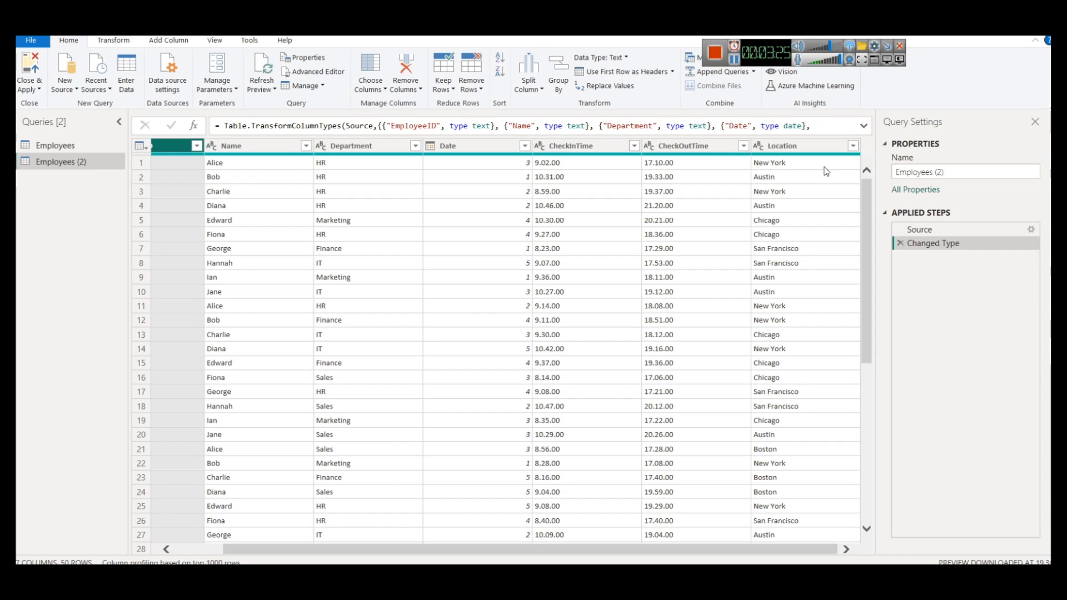
pyautogui.click(853, 145)
pyautogui.click(698, 286)
pyautogui.click(682, 344)
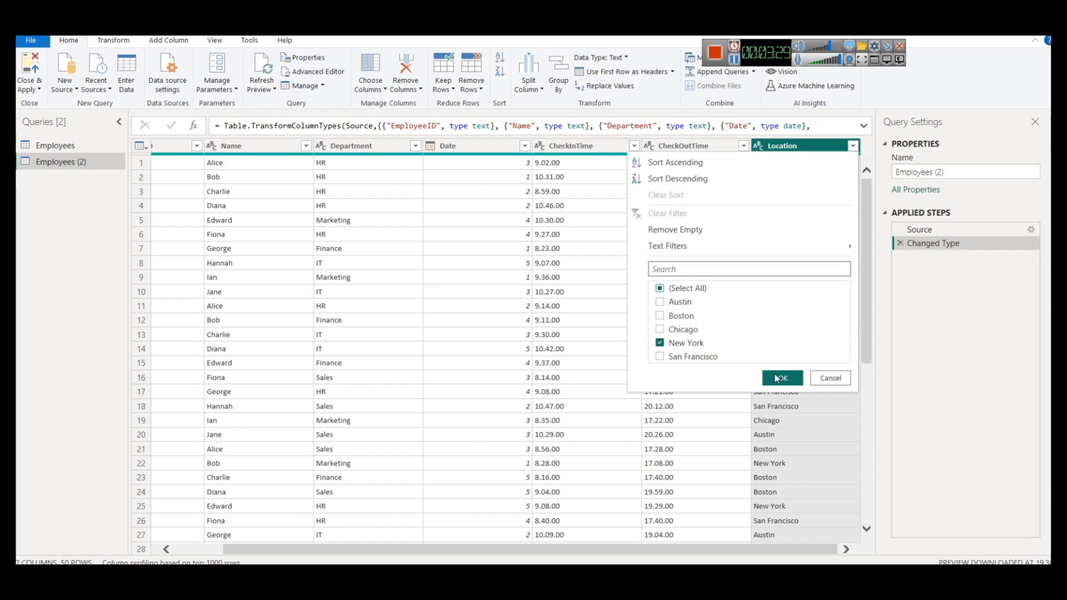
pyautogui.click(782, 379)
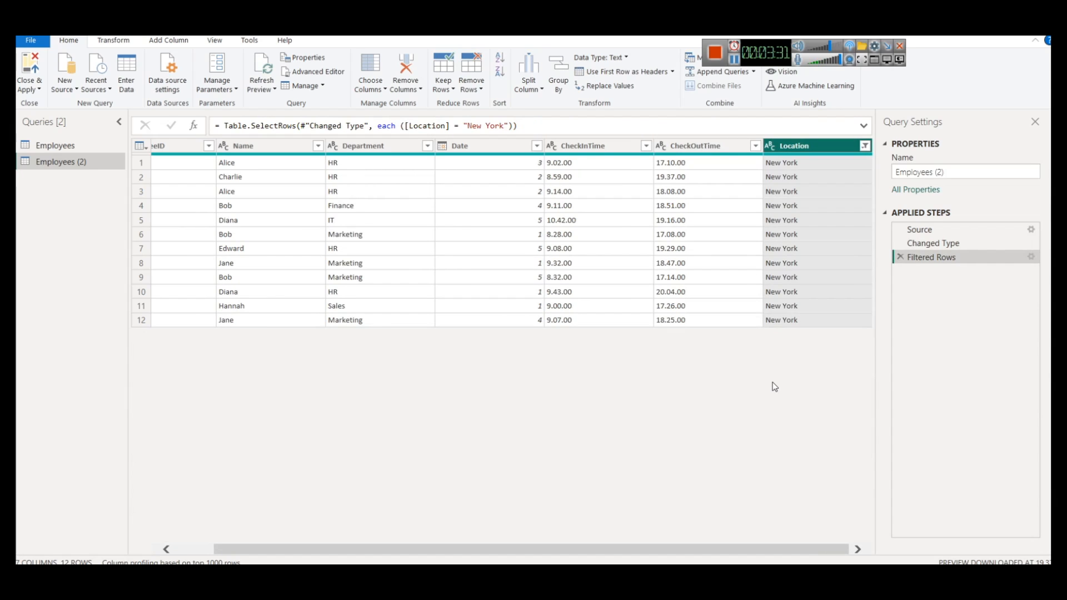
# - Rename the filtered duplicate query as NewYorkEmployees
pyautogui.hscroll(-2, 691, 536)
pyautogui.rightClick(46, 163)
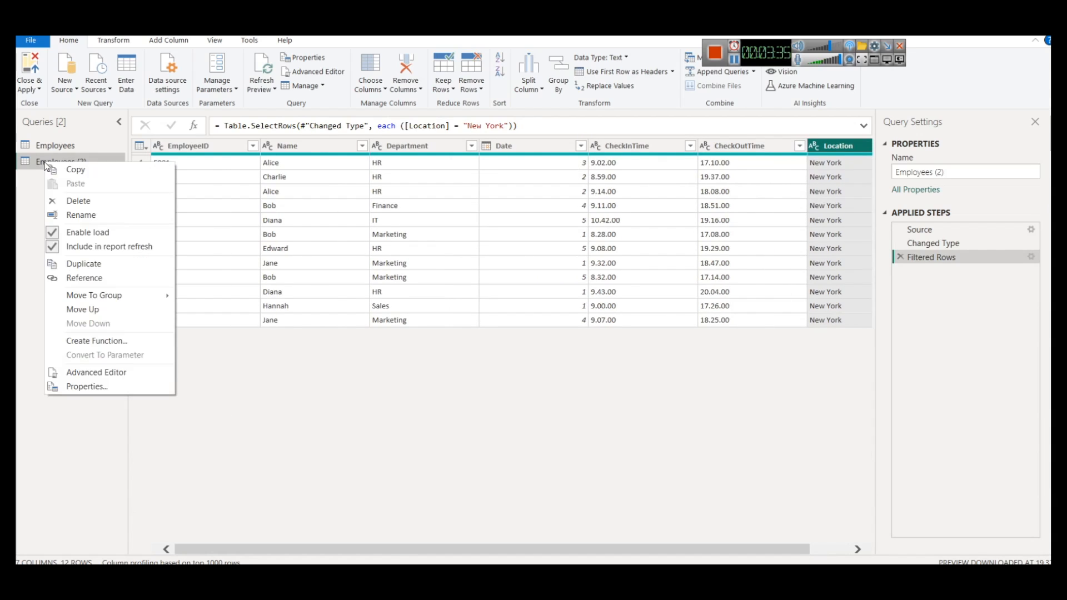
pyautogui.click(88, 217)
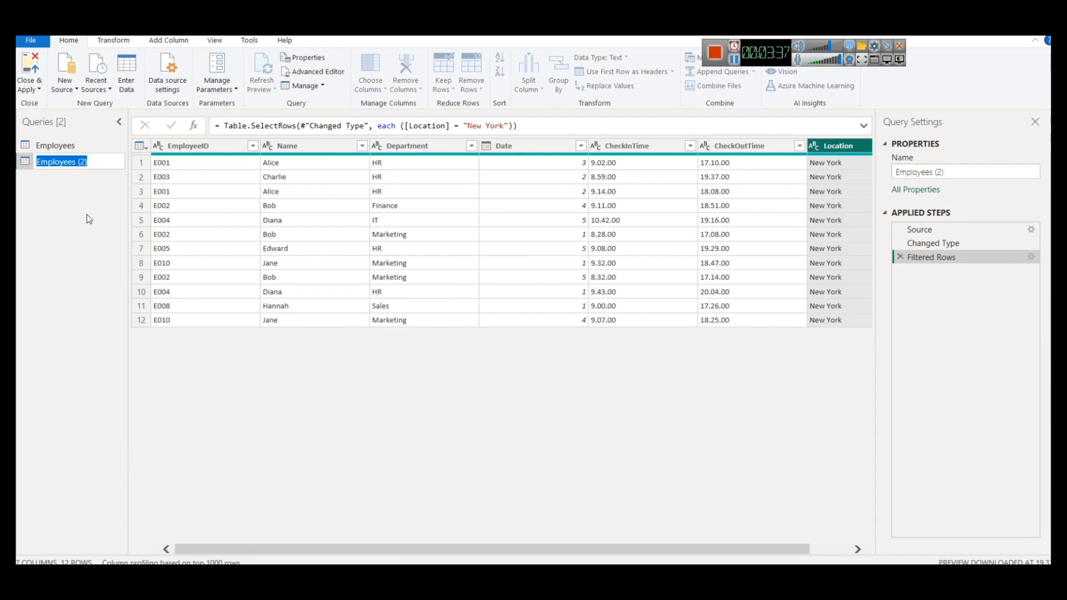
pyautogui.write('New')
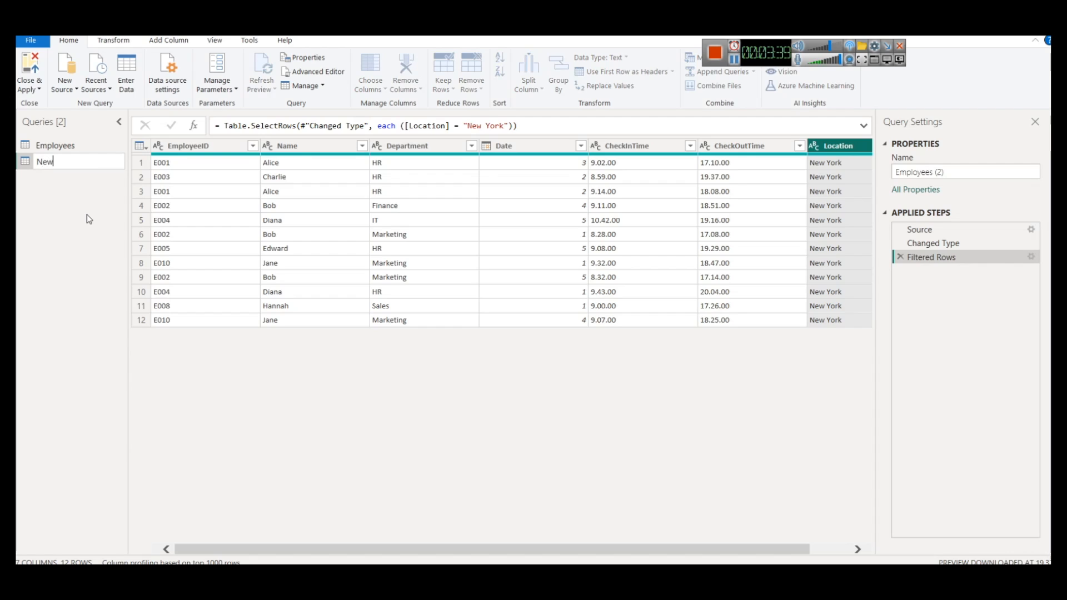
pyautogui.write('YOrk')
pyautogui.press('BackSpace')
pyautogui.press('BackSpace')
pyautogui.press('Return')
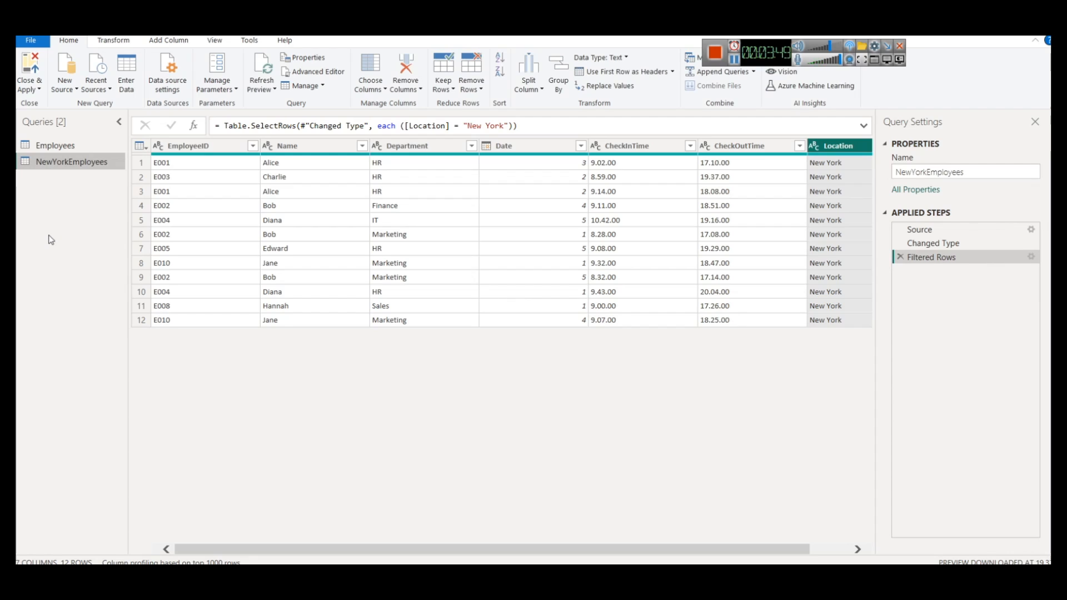
# - Close Power Query Editor applying both queries to the report, and expand the NewYorkEmployees field list
pyautogui.click(35, 93)
pyautogui.click(69, 107)
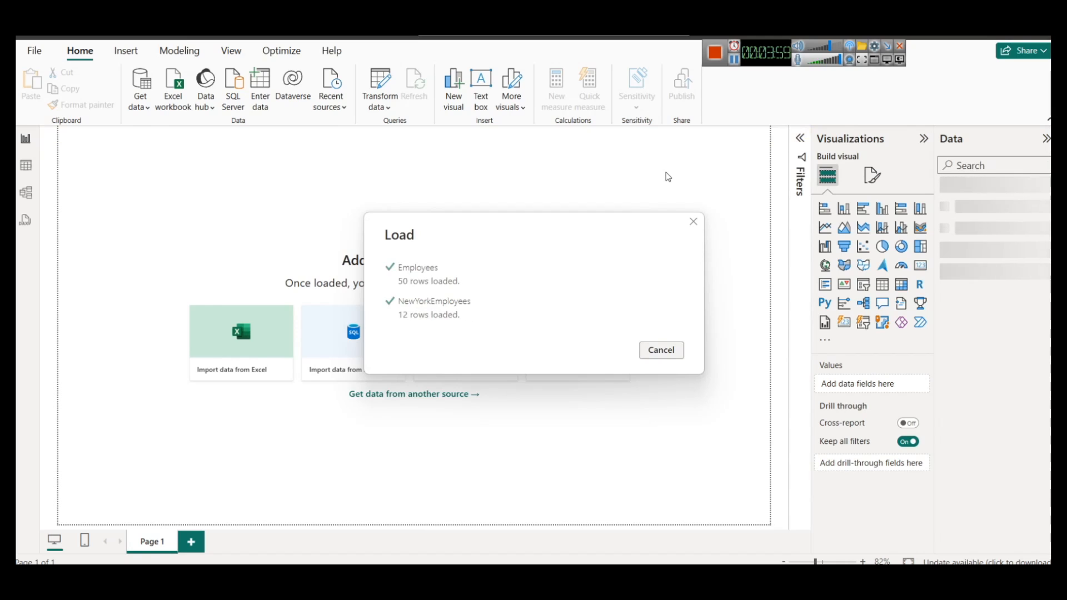
pyautogui.click(946, 205)
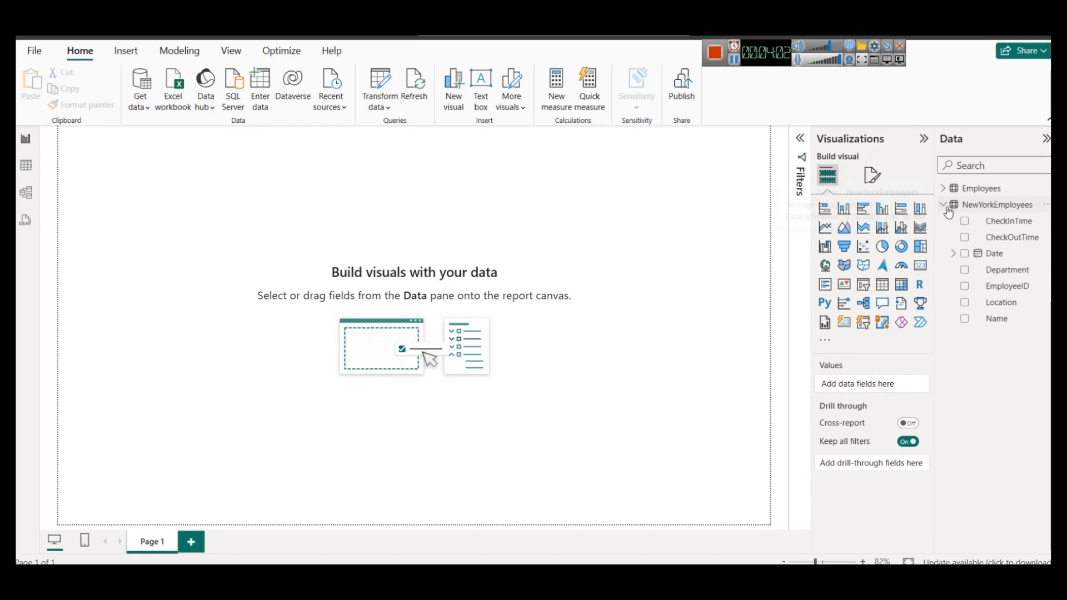
# - Inspect the loaded NewYorkEmployees rows in table view and return to the report page
pyautogui.click(26, 166)
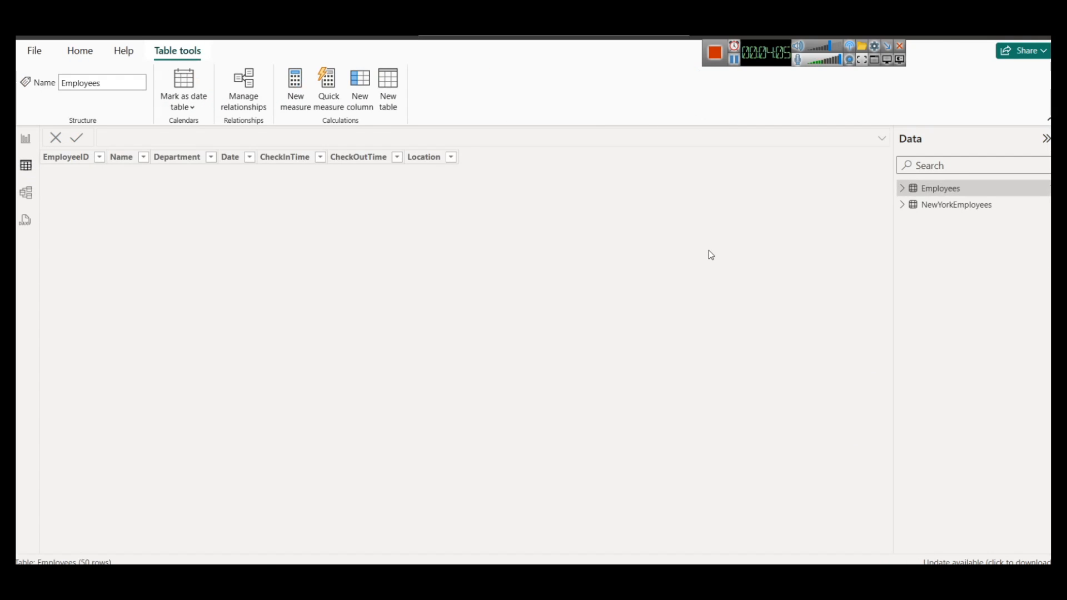
pyautogui.click(929, 207)
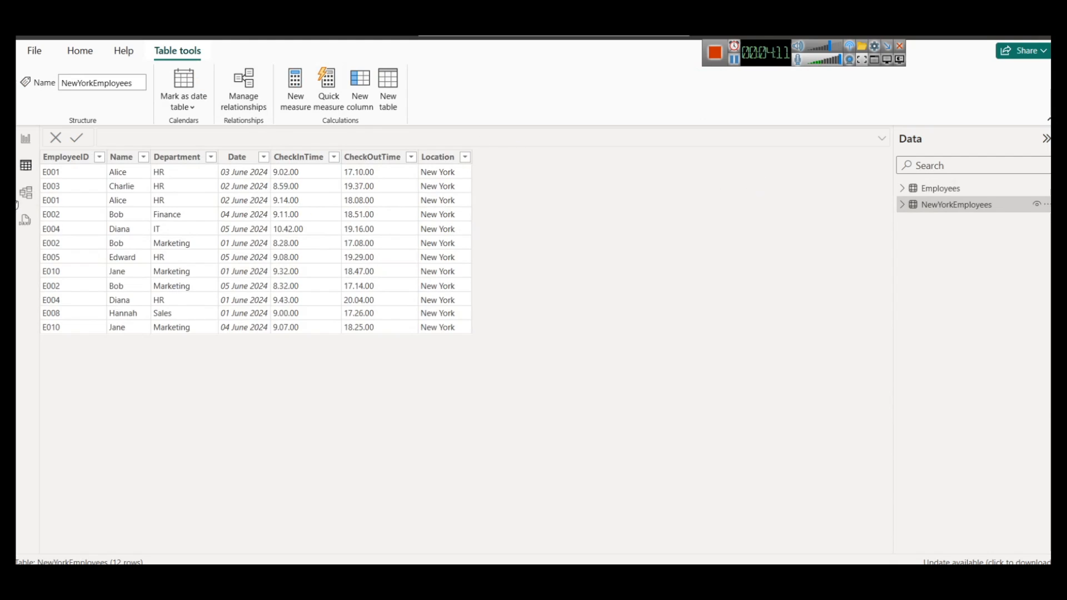
pyautogui.click(21, 145)
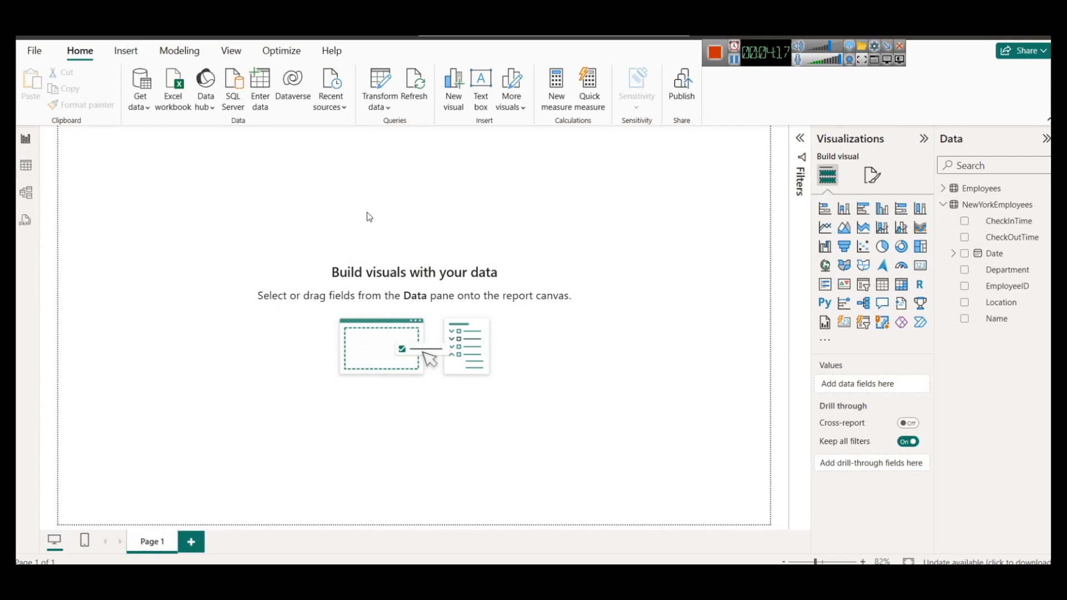
# - Add a short, wide text box reading "Employee Data Analysis" across the upper edge of the report page
pyautogui.click(481, 93)
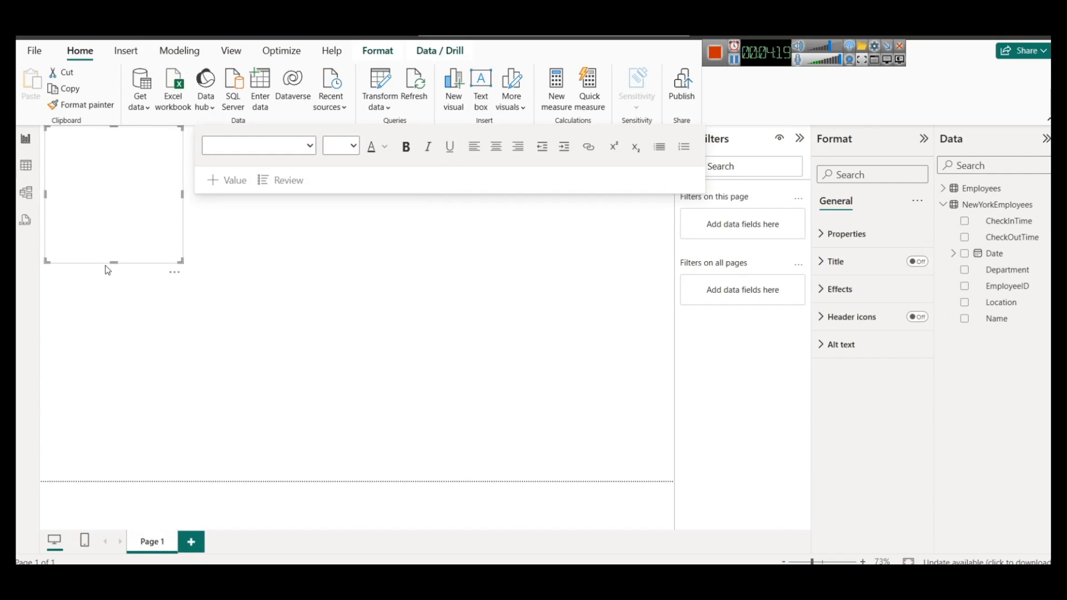
pyautogui.moveTo(115, 262); pyautogui.dragTo(115, 170)
pyautogui.moveTo(115, 130); pyautogui.dragTo(113, 135)
pyautogui.click(112, 143)
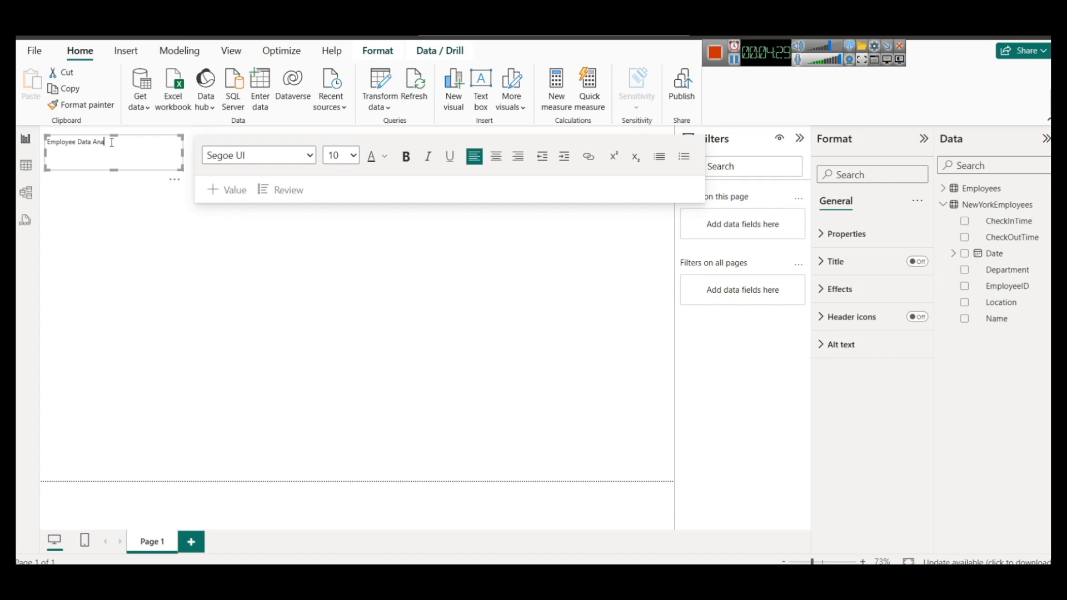
pyautogui.write('is')
pyautogui.moveTo(185, 156); pyautogui.dragTo(581, 151)
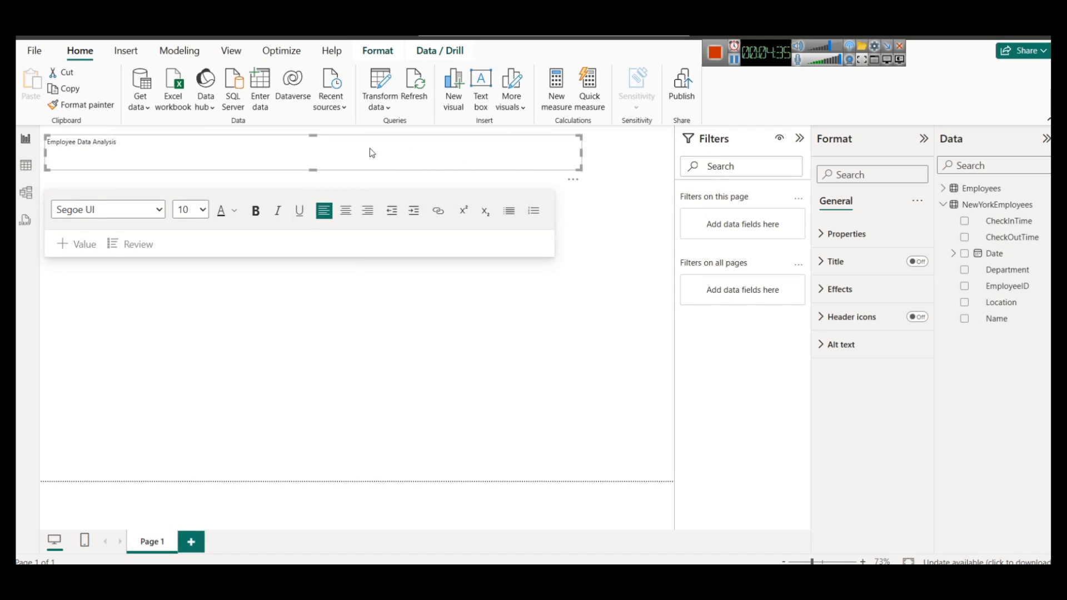
# - Centre the title text and extend it to read "Employee Data Analysis Dashboard"
pyautogui.hotkey('ctrl', 'a')
pyautogui.click(346, 210)
pyautogui.click(392, 153)
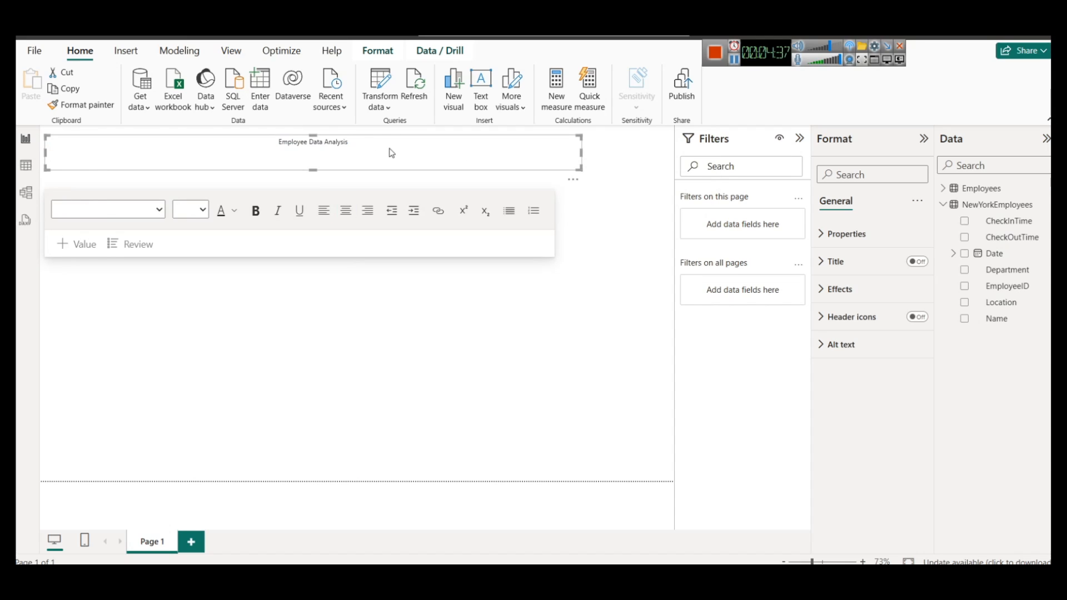
pyautogui.write('DA')
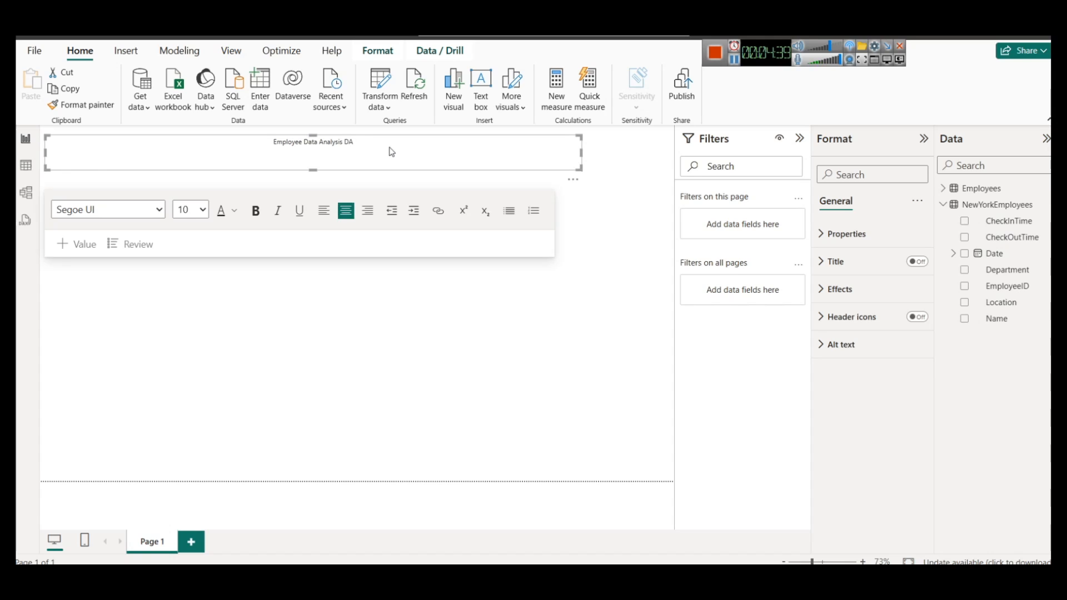
pyautogui.press('BackSpace')
pyautogui.write('ashboard')
# - Set the whole dashboard title to font size 32 and make it bold
pyautogui.hotkey('ctrl', 'a')
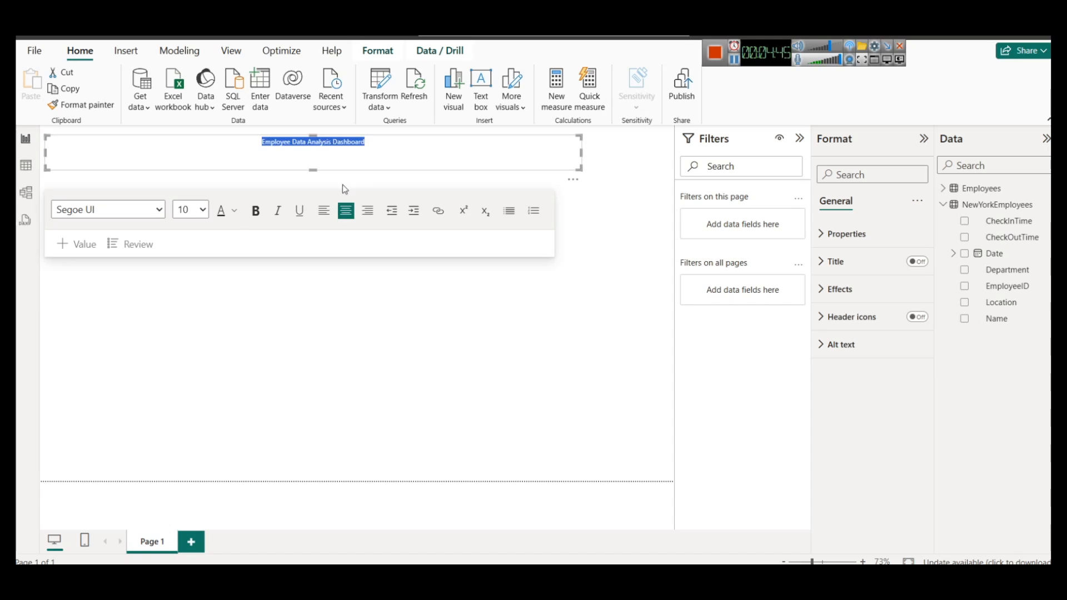
pyautogui.click(201, 211)
pyautogui.click(183, 453)
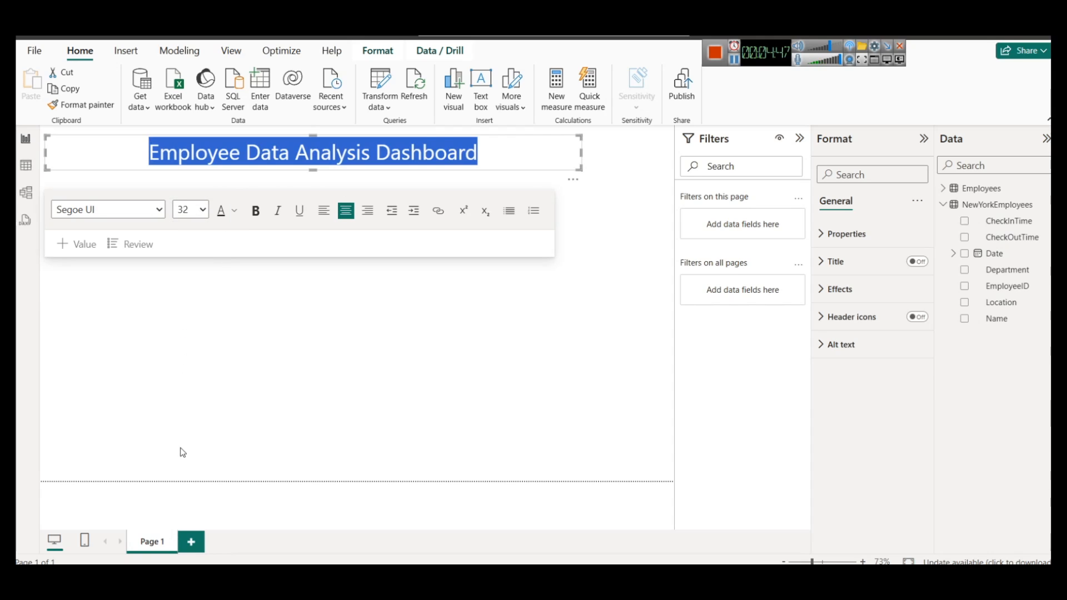
pyautogui.click(522, 150)
pyautogui.hotkey('ctrl', 'a')
pyautogui.click(255, 211)
pyautogui.press('End')
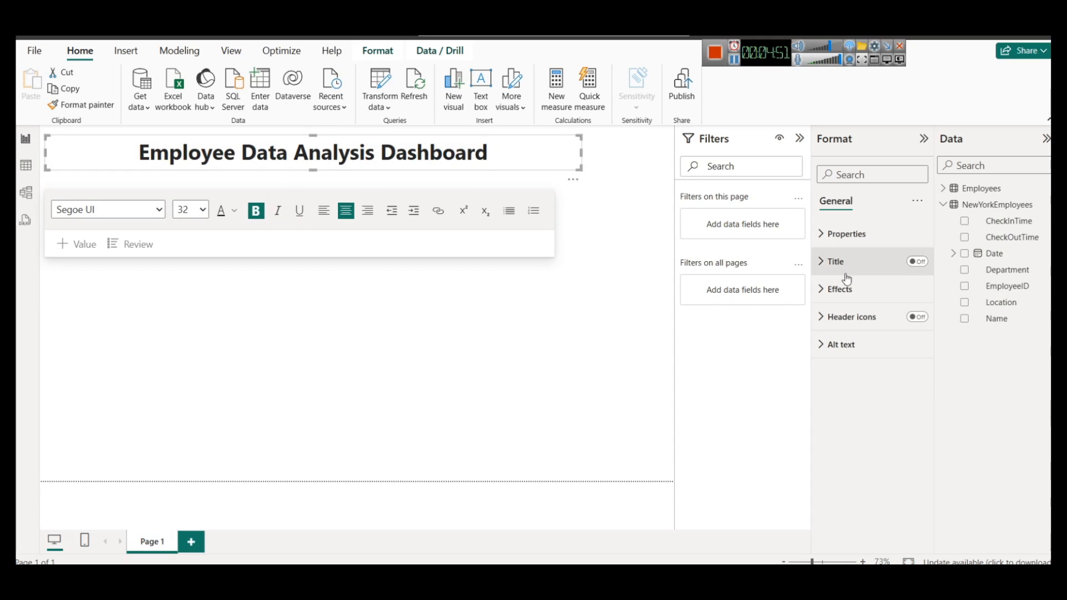
# - Turn on the shadow effect for the title text box, narrow the box slightly and deselect it
pyautogui.click(862, 292)
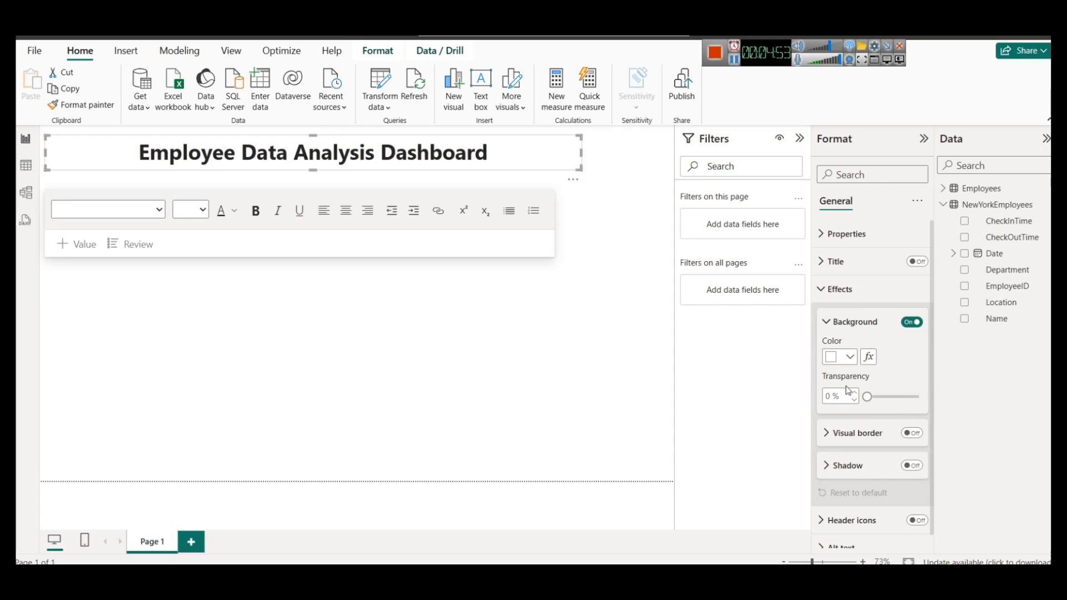
pyautogui.click(912, 466)
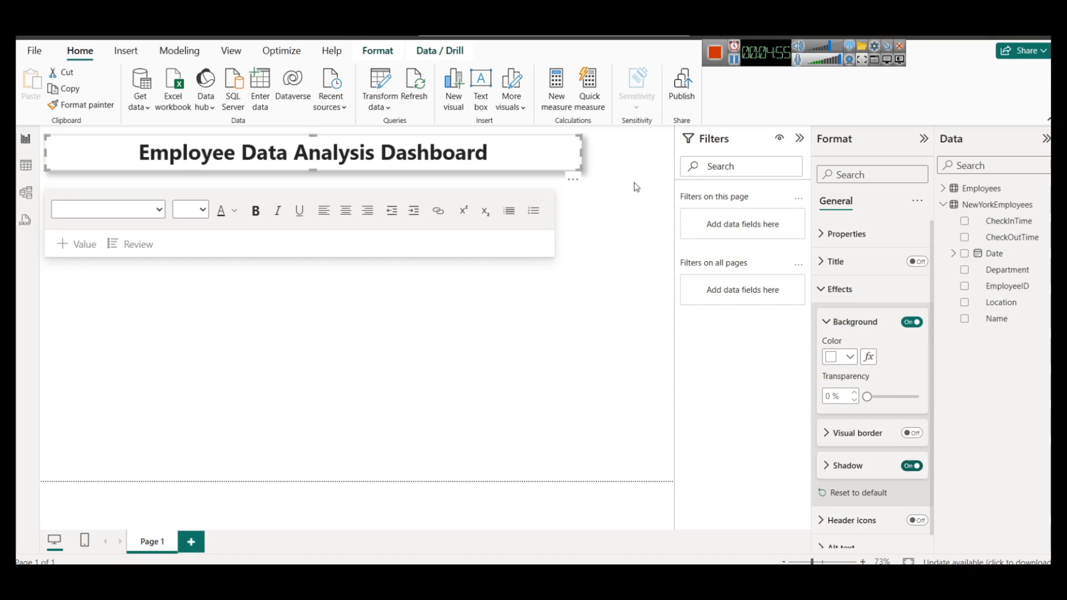
pyautogui.moveTo(582, 154); pyautogui.dragTo(559, 155)
pyautogui.click(592, 235)
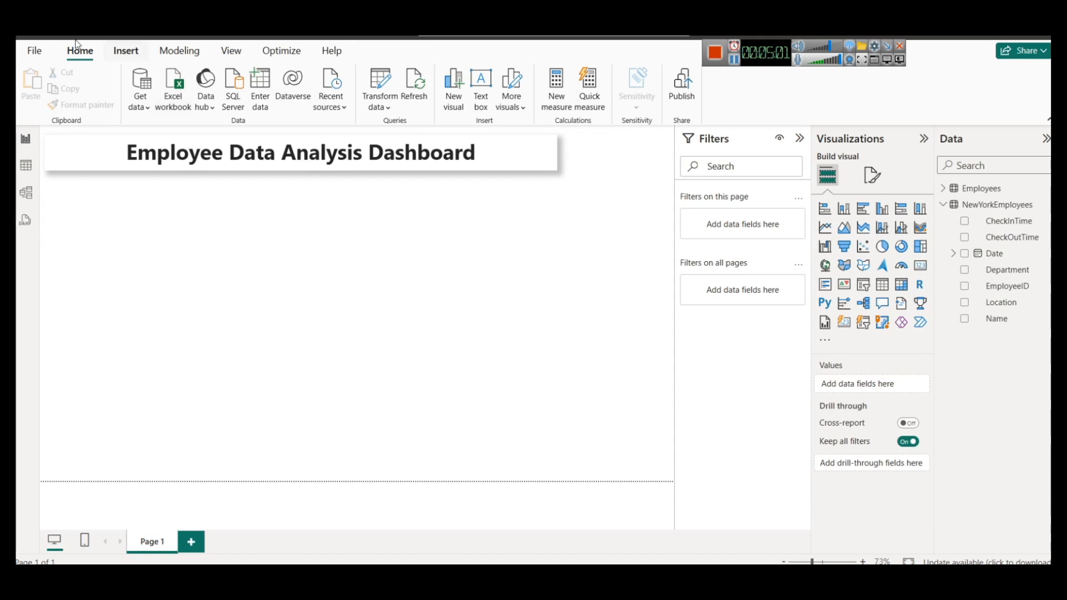
# - Insert a rectangle shape and resize it into a narrow vertical panel spanning the full height of the report page's right side
pyautogui.click(126, 51)
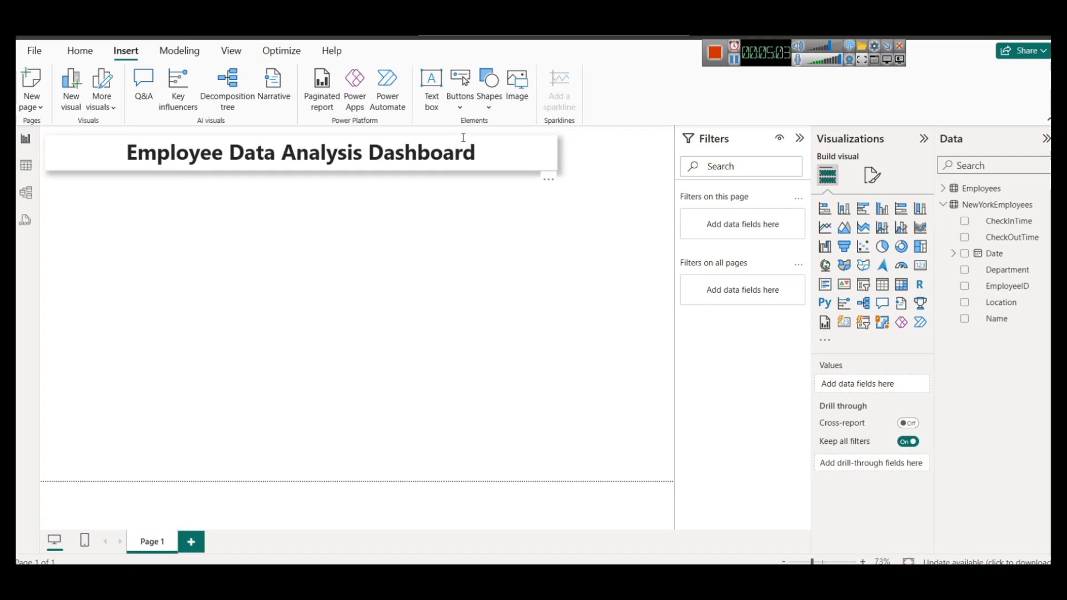
pyautogui.click(489, 86)
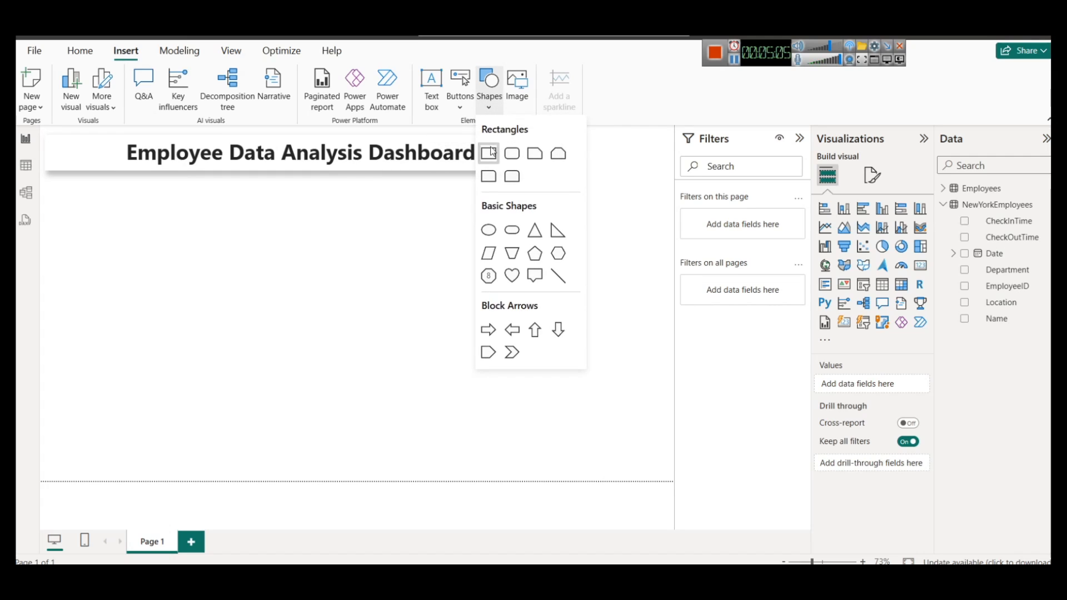
pyautogui.click(491, 152)
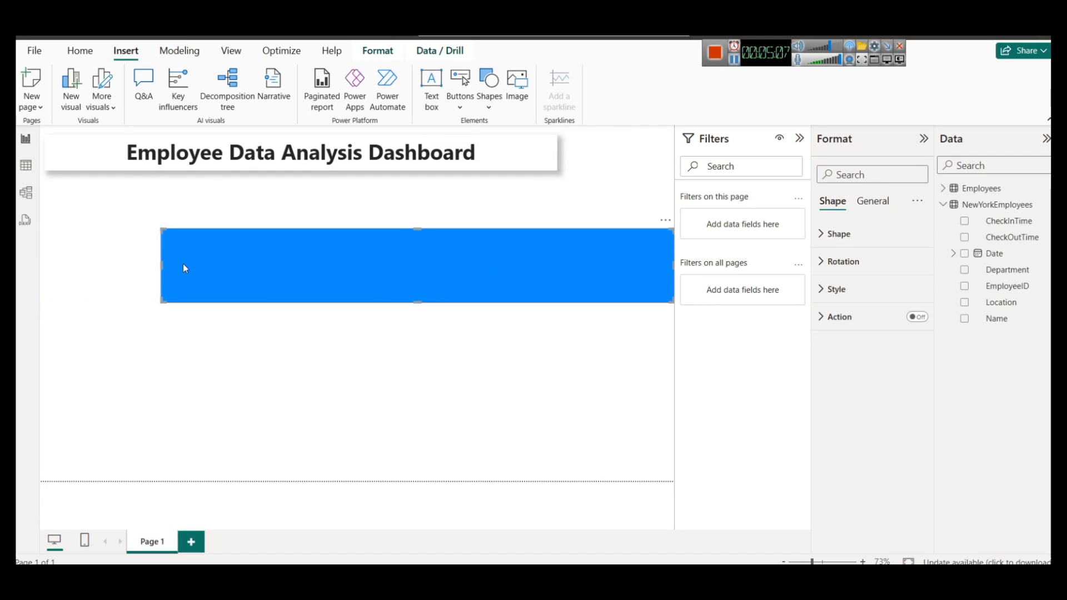
pyautogui.moveTo(162, 262); pyautogui.dragTo(604, 151)
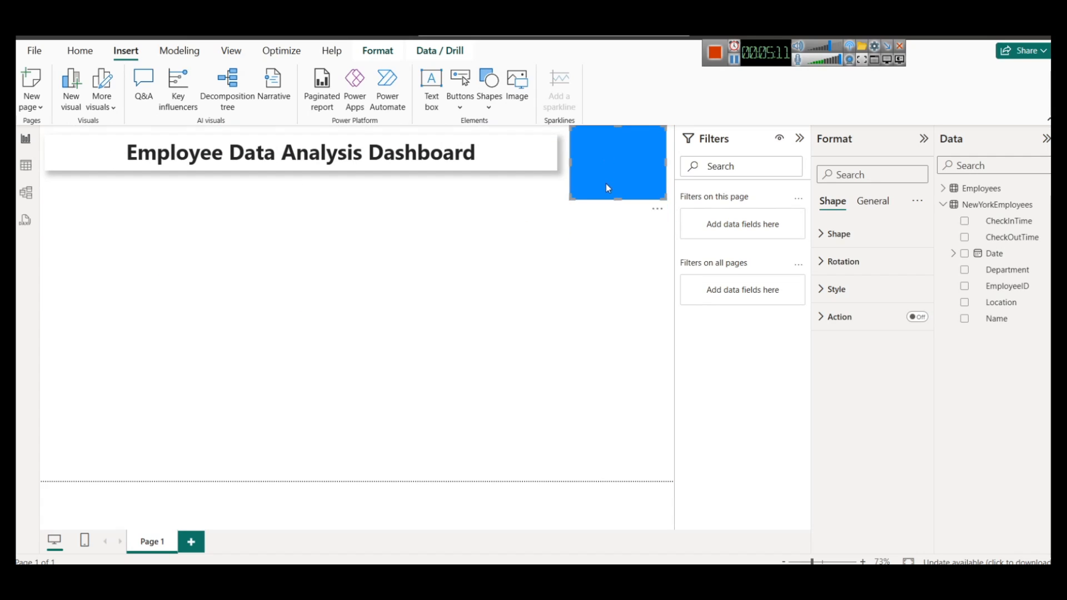
pyautogui.moveTo(615, 201); pyautogui.dragTo(621, 417)
pyautogui.moveTo(621, 473); pyautogui.dragTo(620, 481)
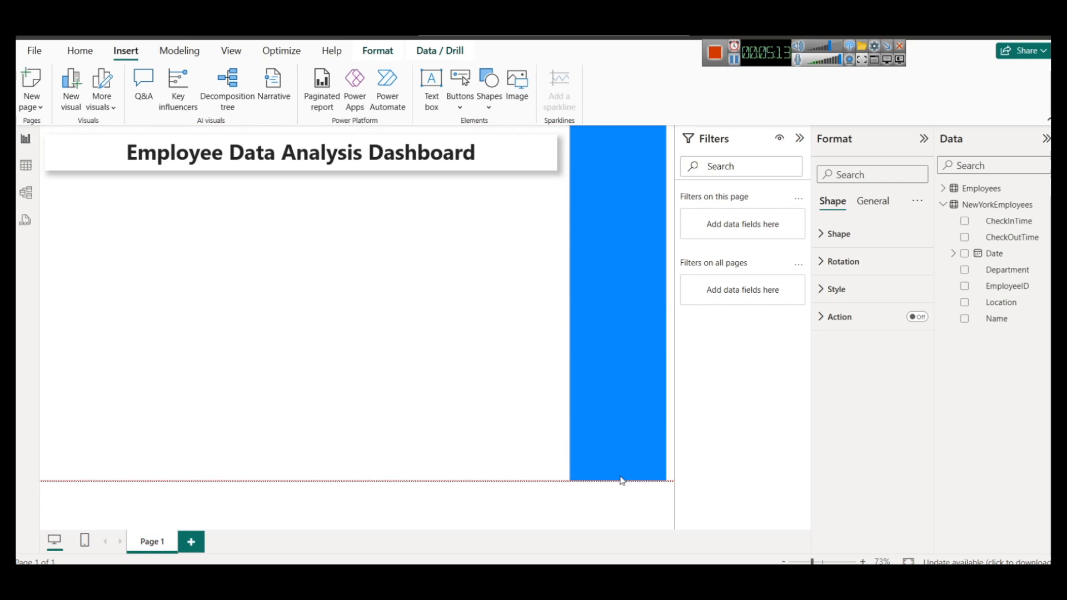
# - Collapse the Filters pane and move the dashboard title text box slightly upward on the page
pyautogui.click(799, 140)
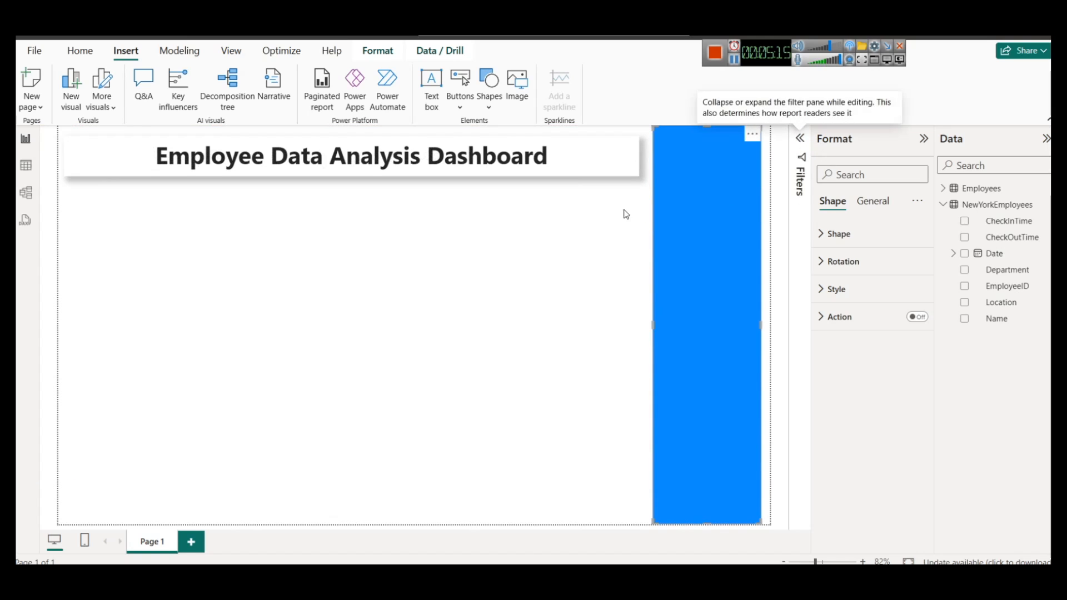
pyautogui.click(619, 140)
pyautogui.moveTo(620, 141); pyautogui.dragTo(618, 135)
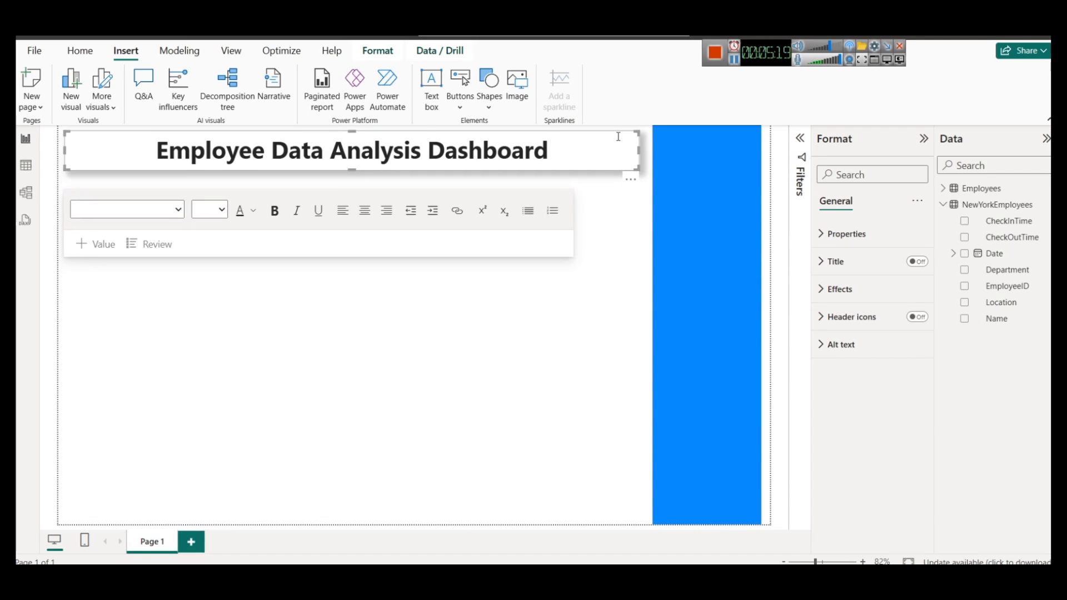
# - Change the fill colour of the vertical rectangle panel to dark blue and deselect it
pyautogui.click(689, 165)
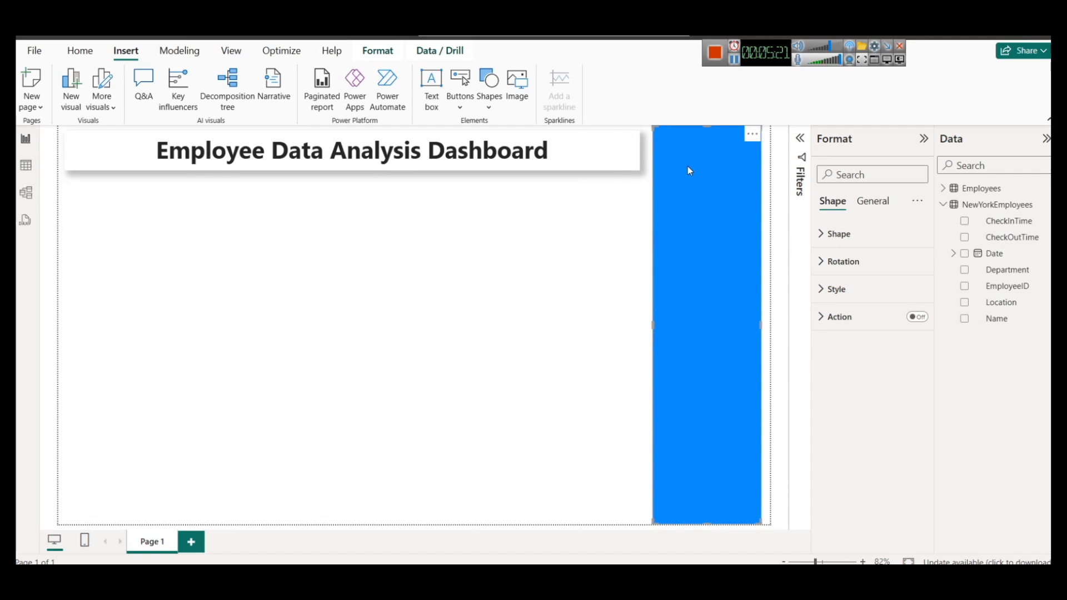
pyautogui.click(836, 290)
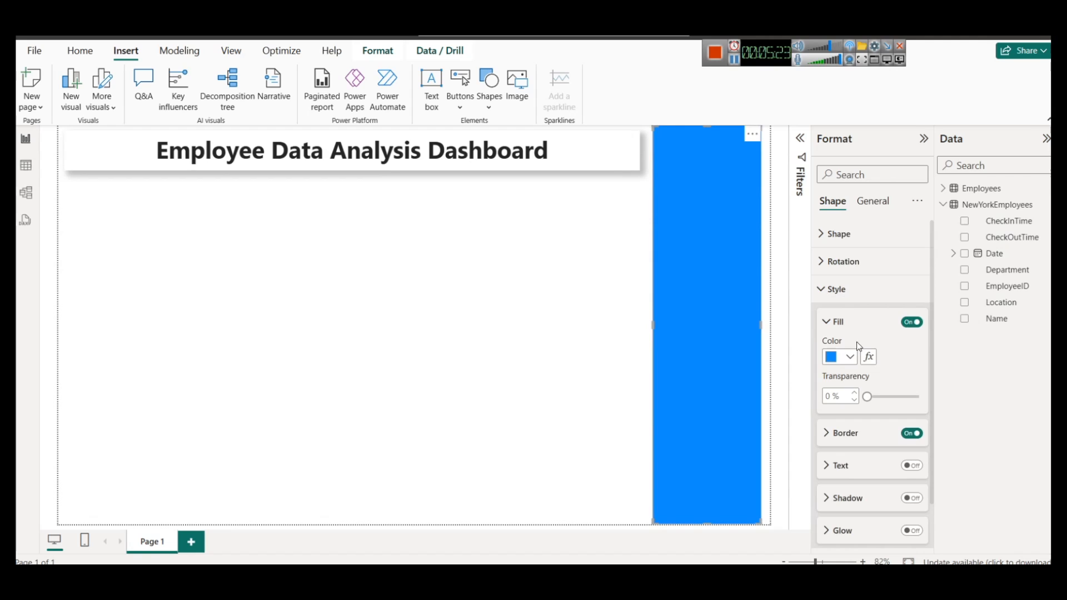
pyautogui.click(846, 367)
pyautogui.click(885, 249)
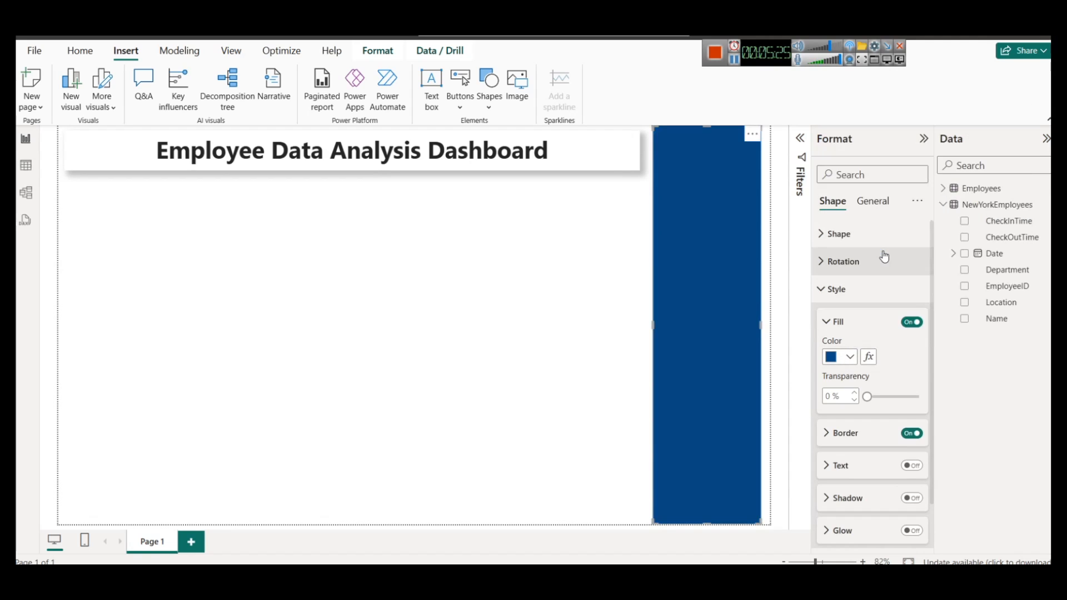
pyautogui.click(617, 249)
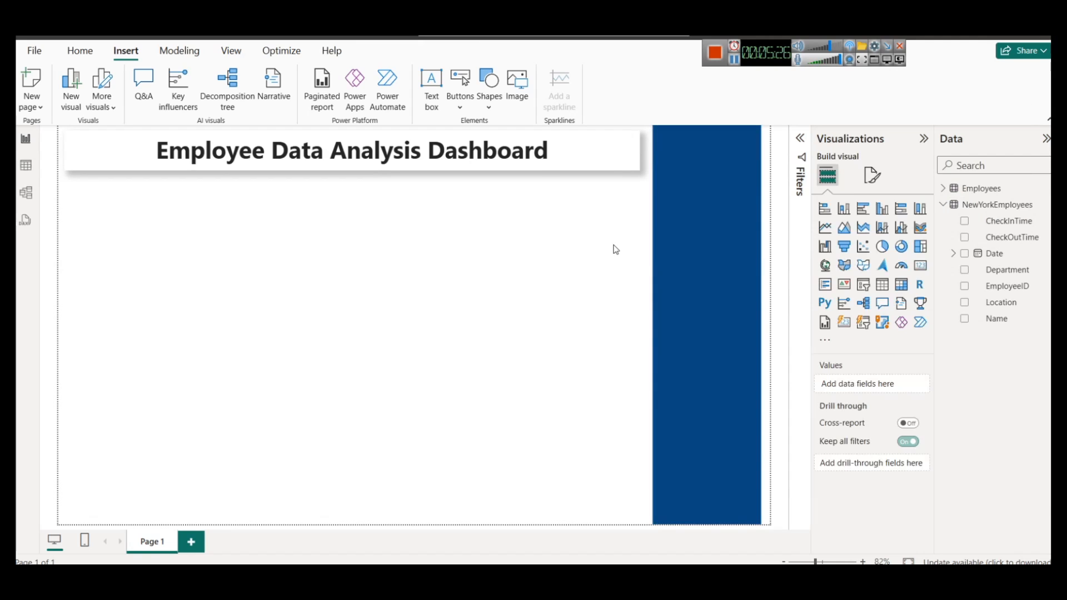
# - Set the dashboard title's font colour to the same dark blue as the side panel and deselect the text box
pyautogui.tripleClick(471, 142)
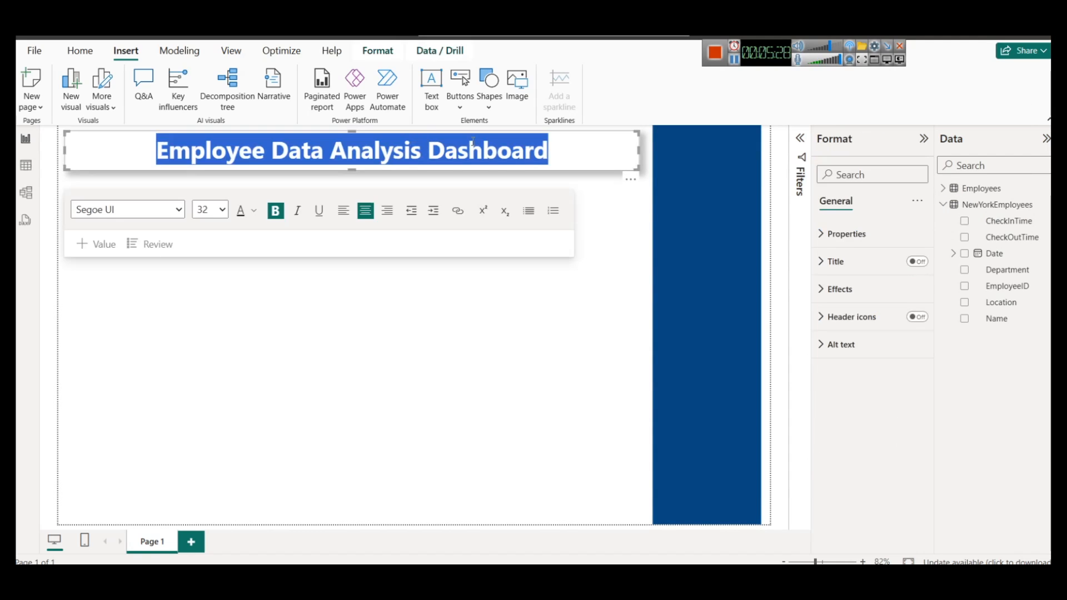
pyautogui.click(253, 211)
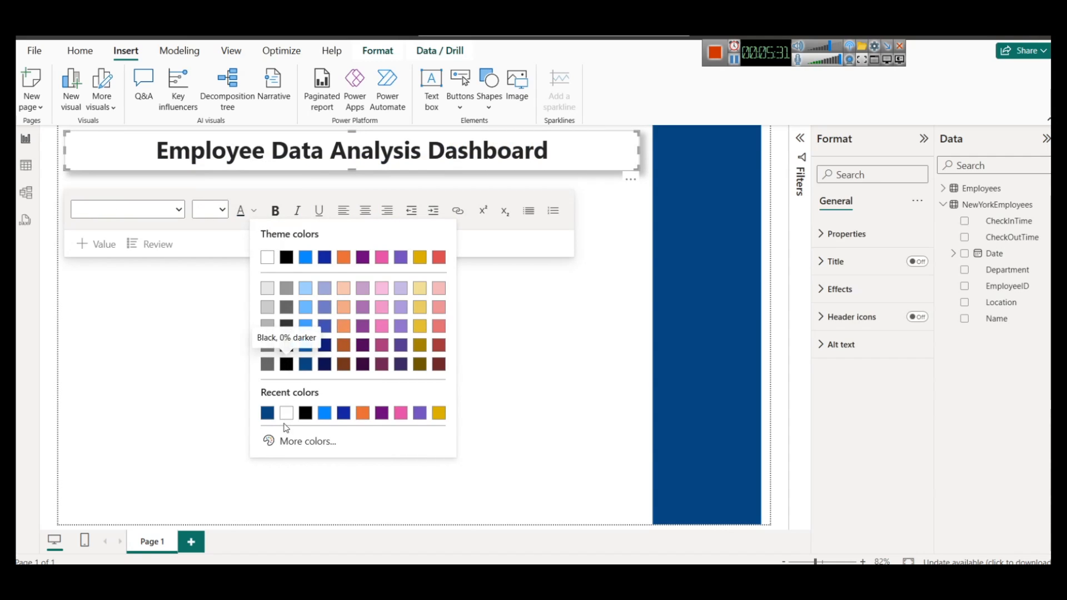
pyautogui.click(268, 413)
pyautogui.click(597, 295)
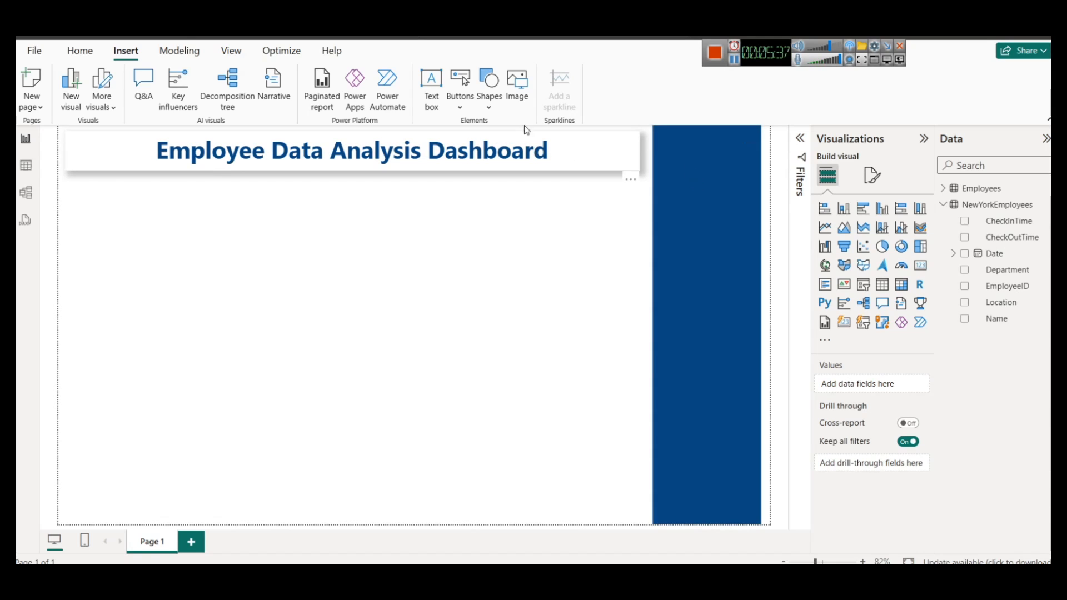
# - Insert the customer.png image, shrink it and place it at the upper end of the dark blue panel
pyautogui.click(735, 60)
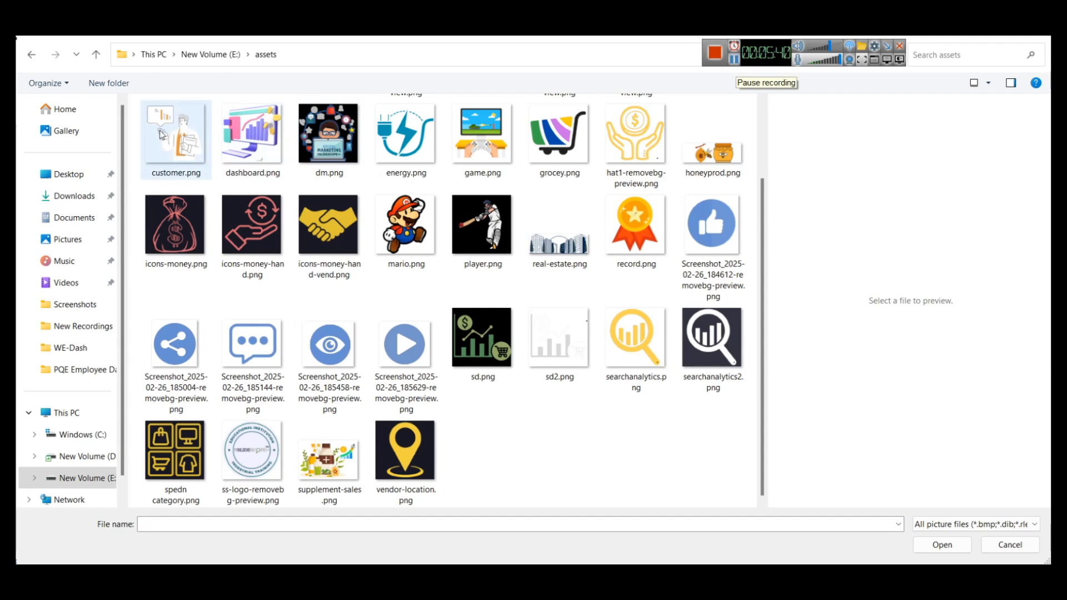
pyautogui.doubleClick(162, 134)
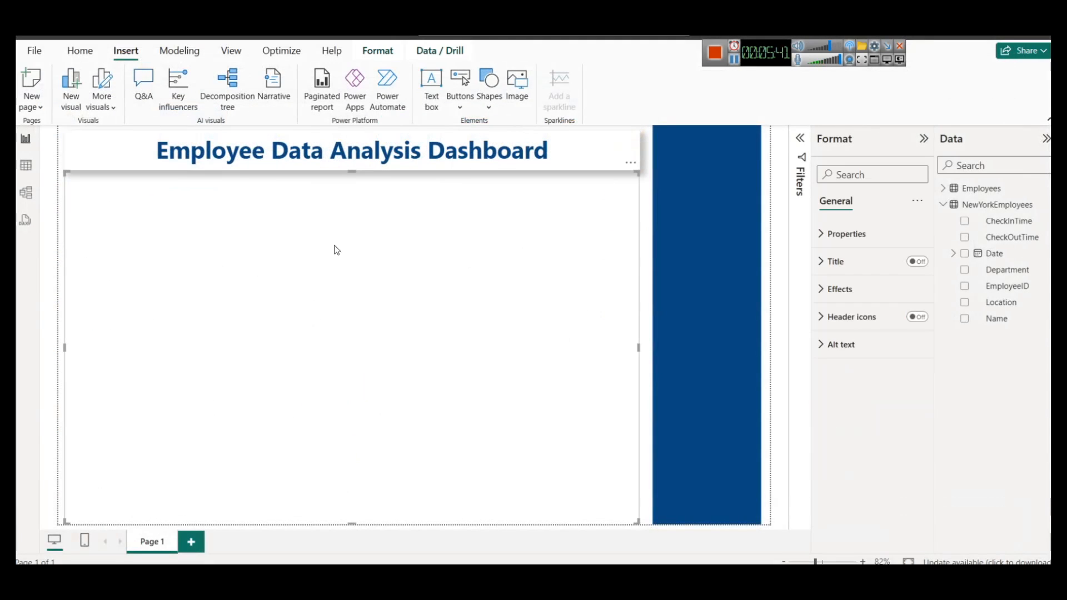
pyautogui.moveTo(66, 173); pyautogui.dragTo(540, 407)
pyautogui.moveTo(592, 481); pyautogui.dragTo(714, 154)
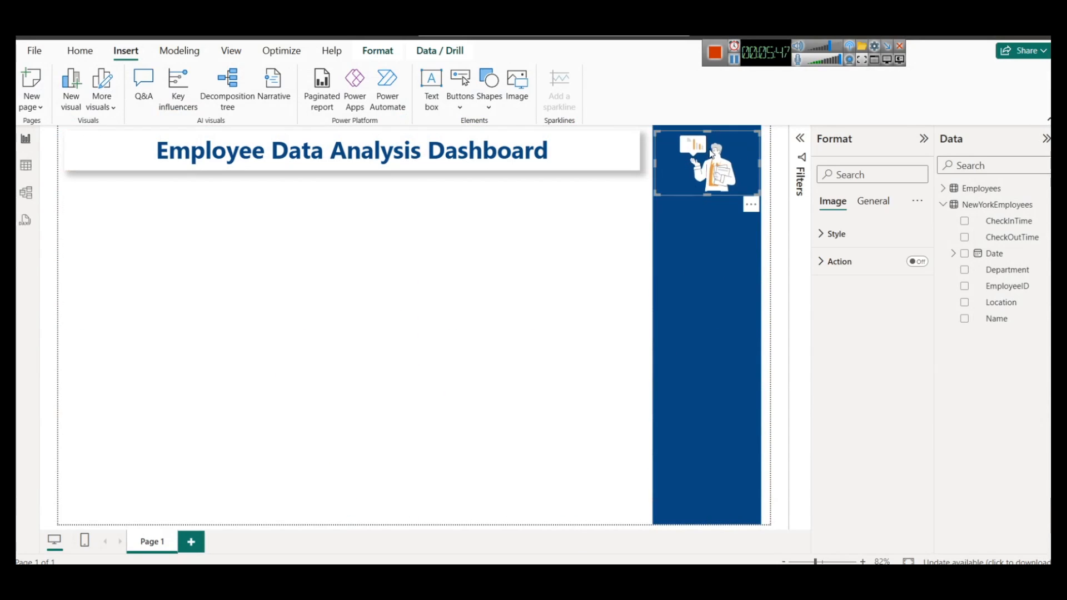
pyautogui.click(477, 246)
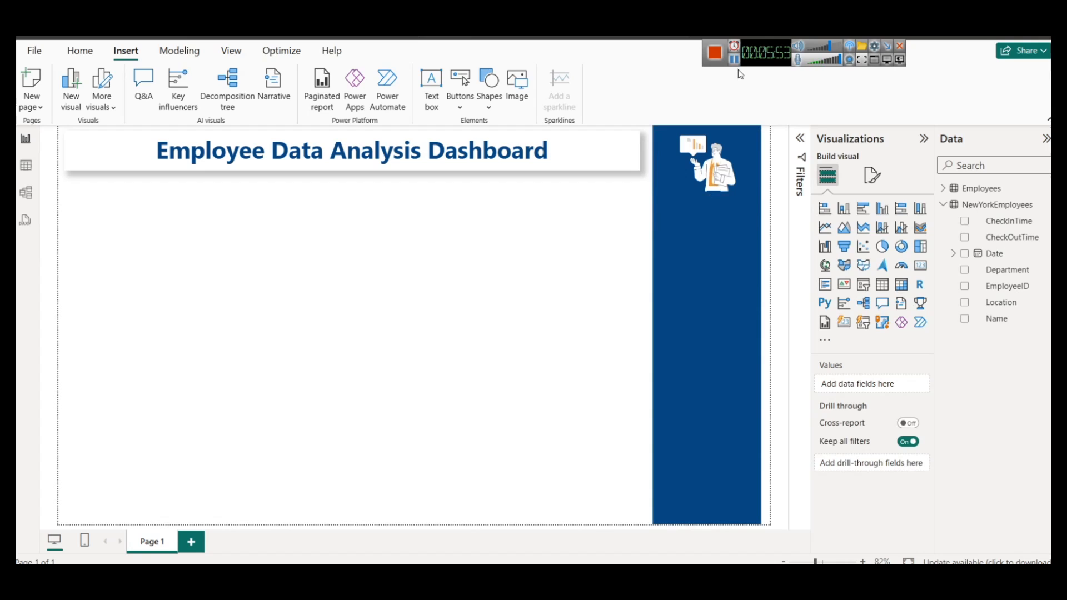
# - Review the fields and rows of the Employees table in table view, then return to the report page
pyautogui.click(978, 191)
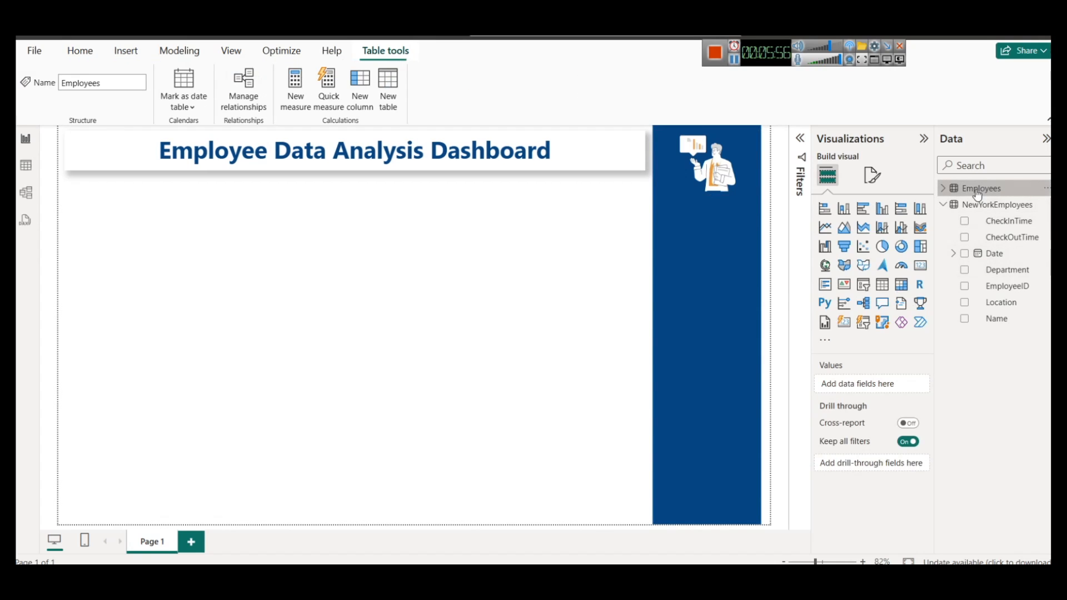
pyautogui.click(946, 190)
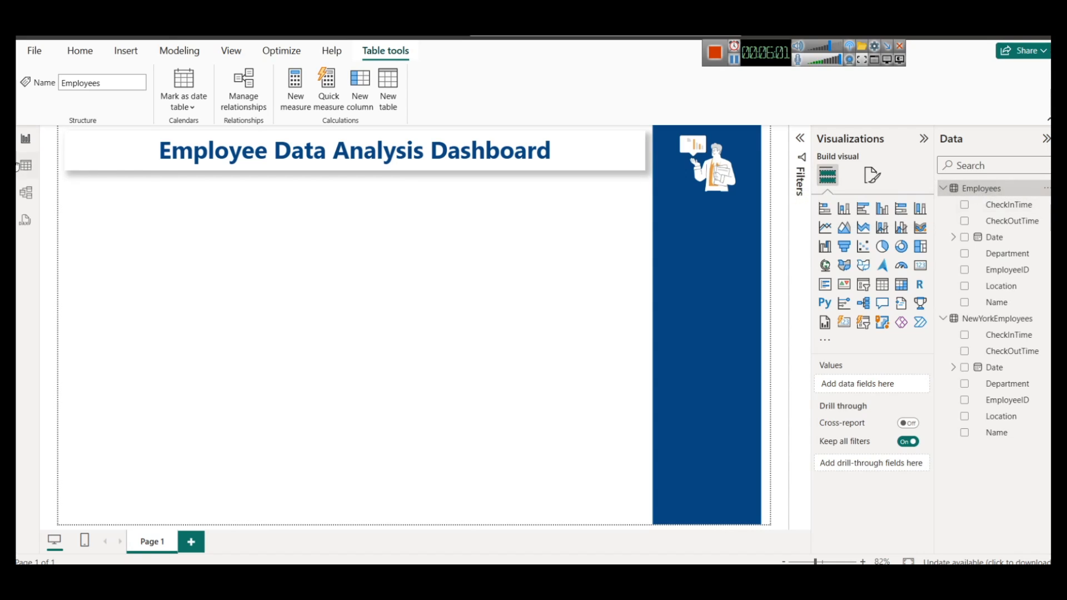
pyautogui.click(34, 168)
pyautogui.click(970, 191)
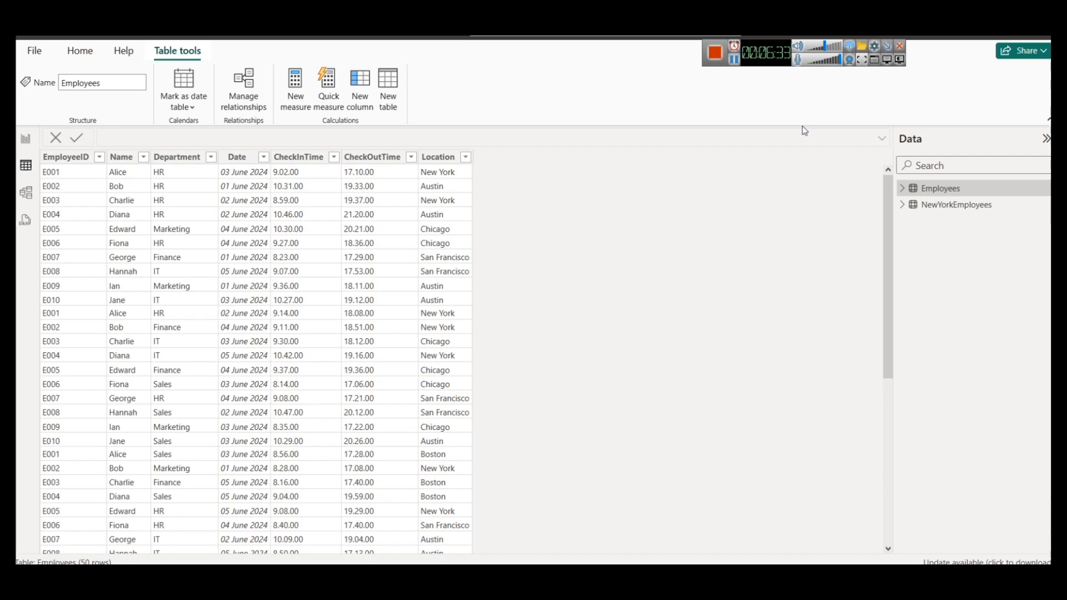
pyautogui.click(26, 139)
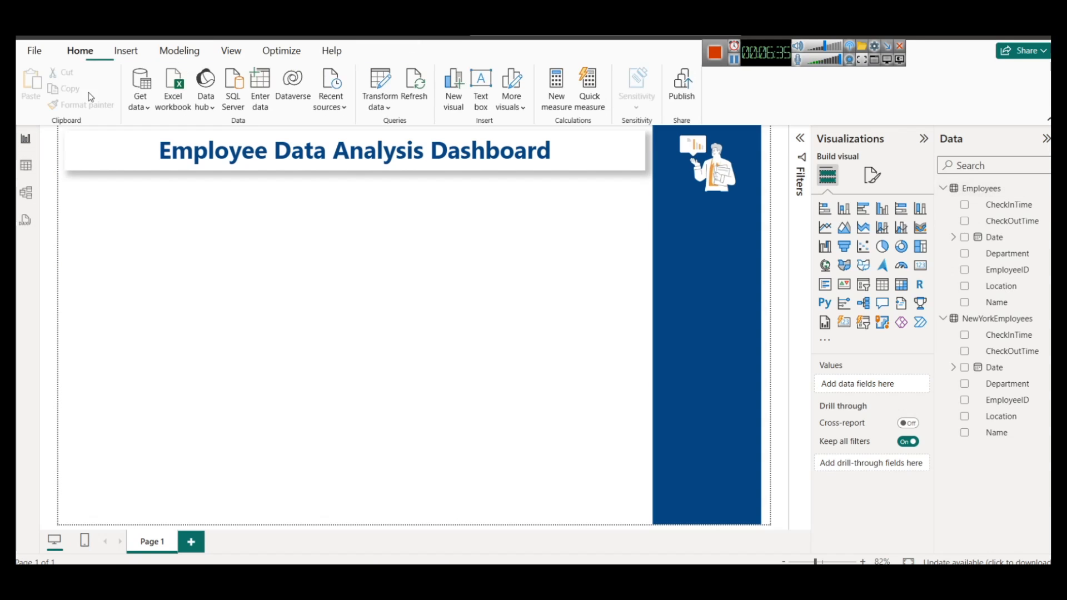
# - Start a new calculated table and name it AustinEmployees in its formula
pyautogui.click(173, 56)
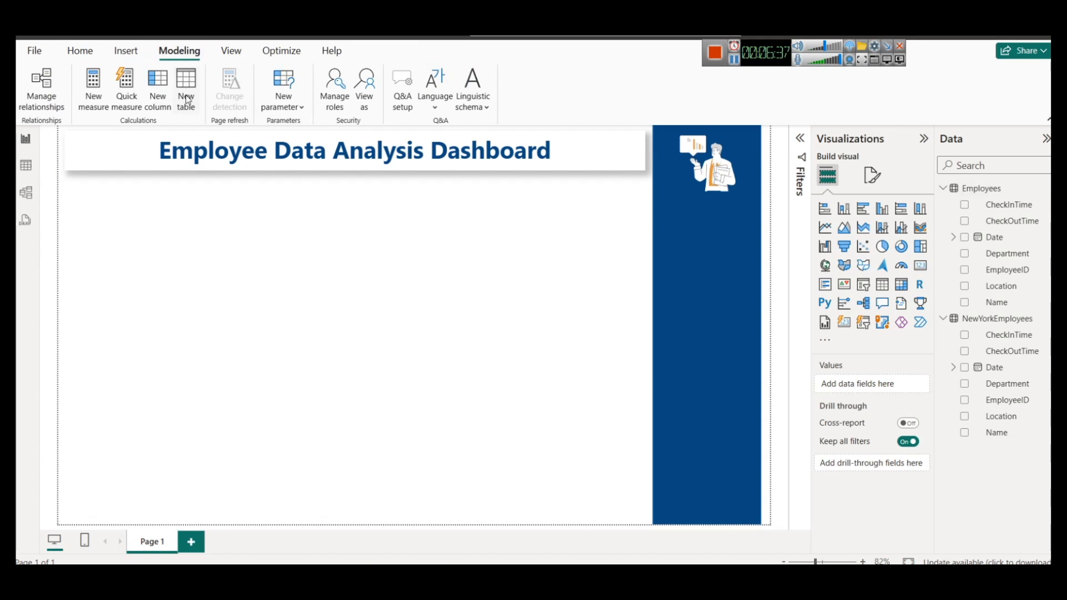
pyautogui.click(188, 96)
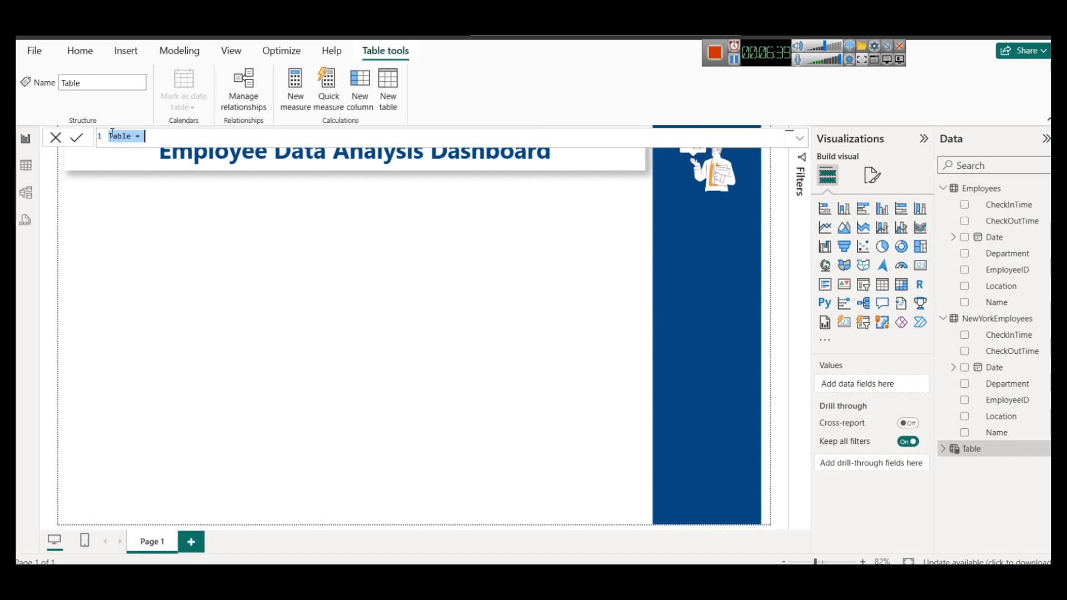
pyautogui.doubleClick(118, 136)
pyautogui.write('As')
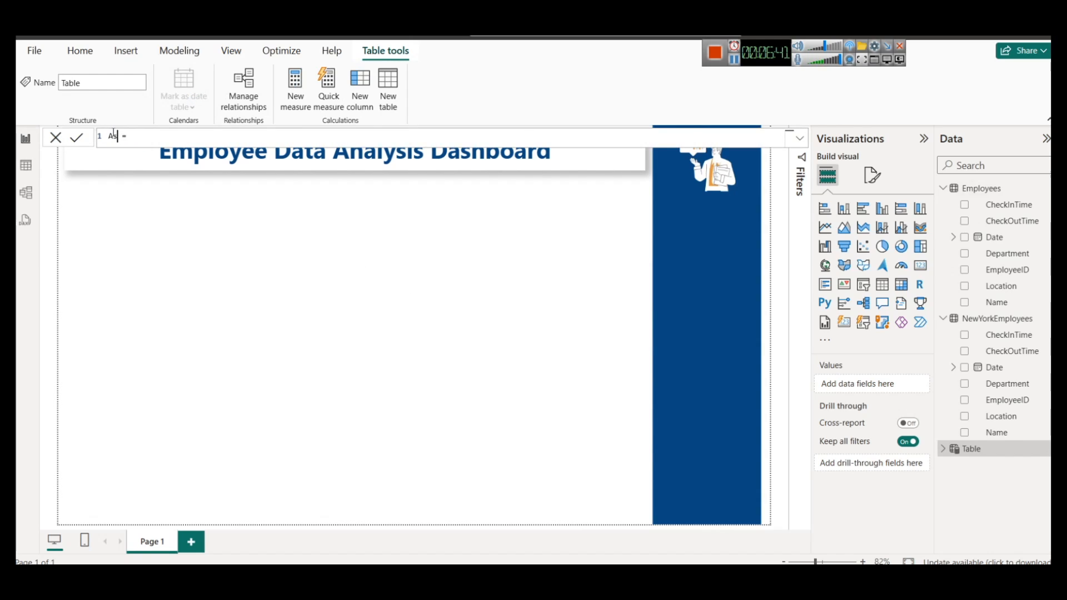
pyautogui.write('ustinEmployees')
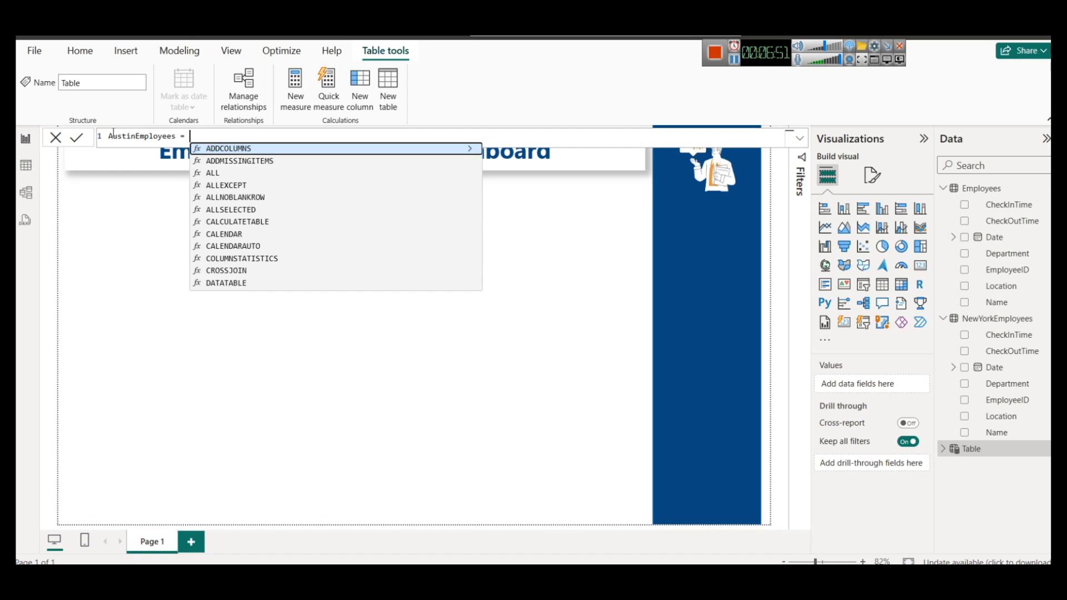
# - Begin the AustinEmployees formula with the FILTER function, using Employees as its table argument
pyautogui.write(' FI')
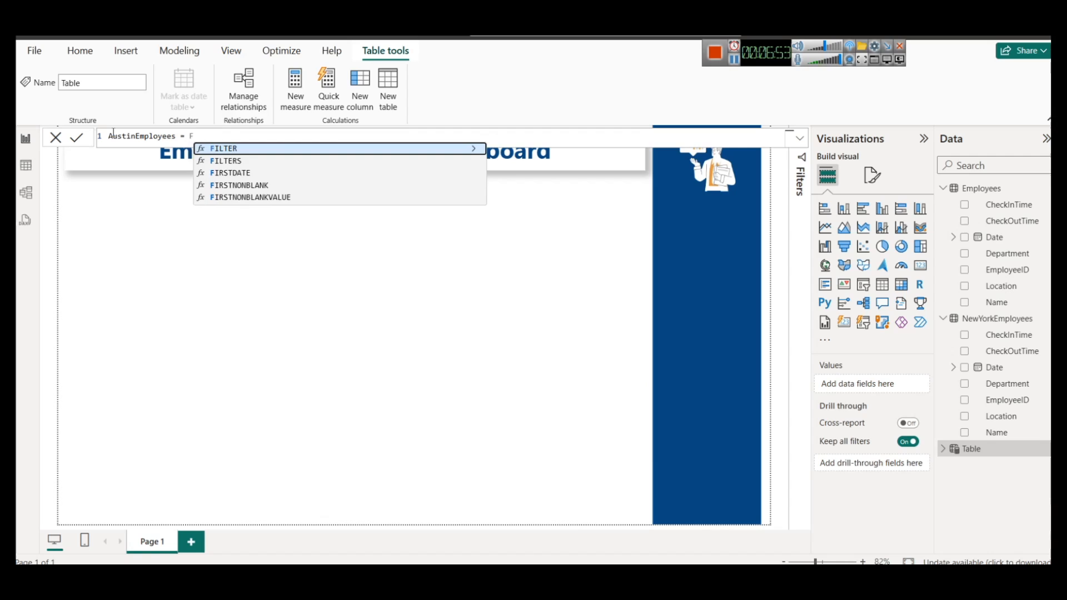
pyautogui.press('Tab')
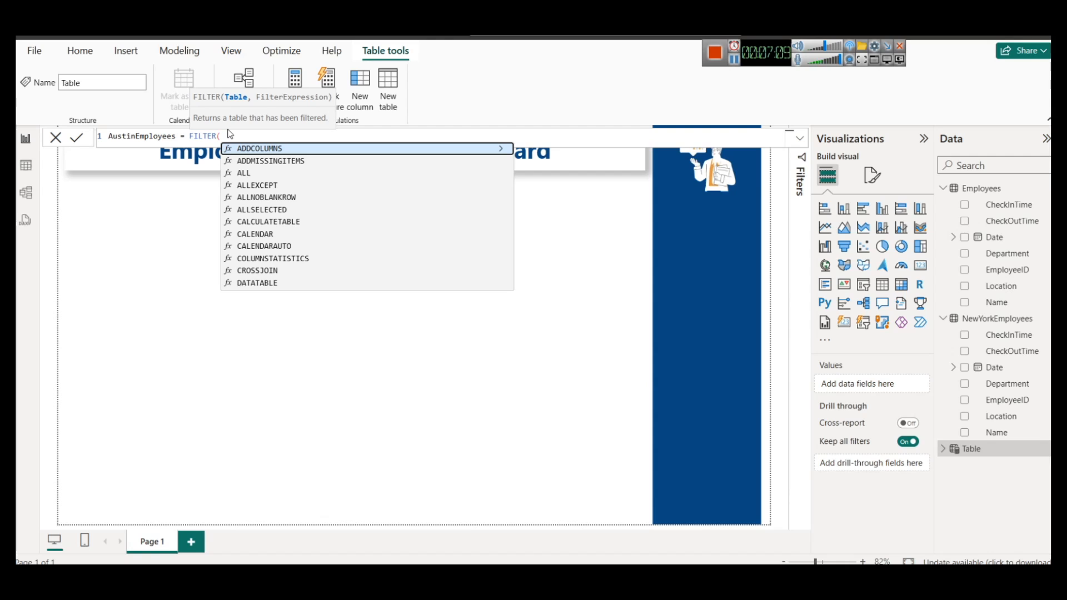
pyautogui.write('Employees')
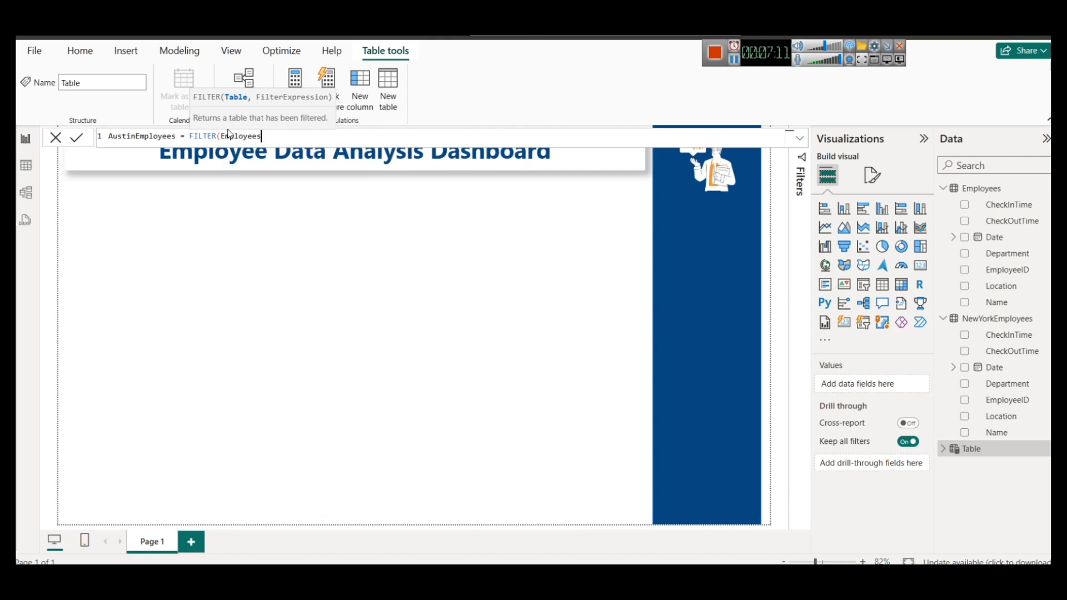
pyautogui.write(',')
# - Complete the filter expression with Employees[Location] = "Austin" and commit the table formula
pyautogui.write('Emp')
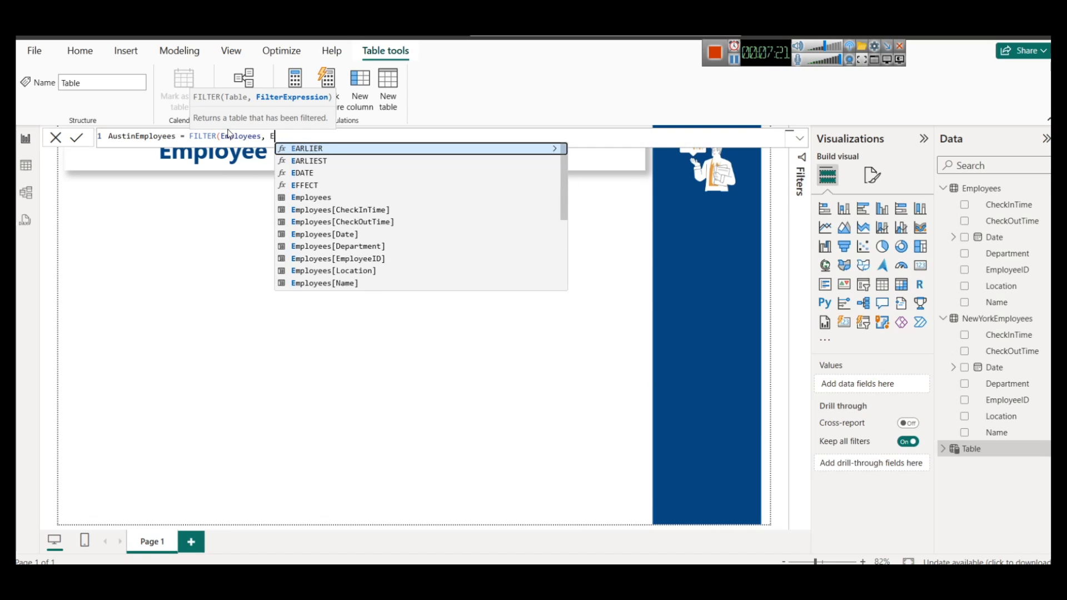
pyautogui.press('Down')
pyautogui.press('Down')
pyautogui.press('Down')
pyautogui.press('Down')
pyautogui.press('Down')
pyautogui.press('Down')
pyautogui.press('Tab')
pyautogui.write('= ')
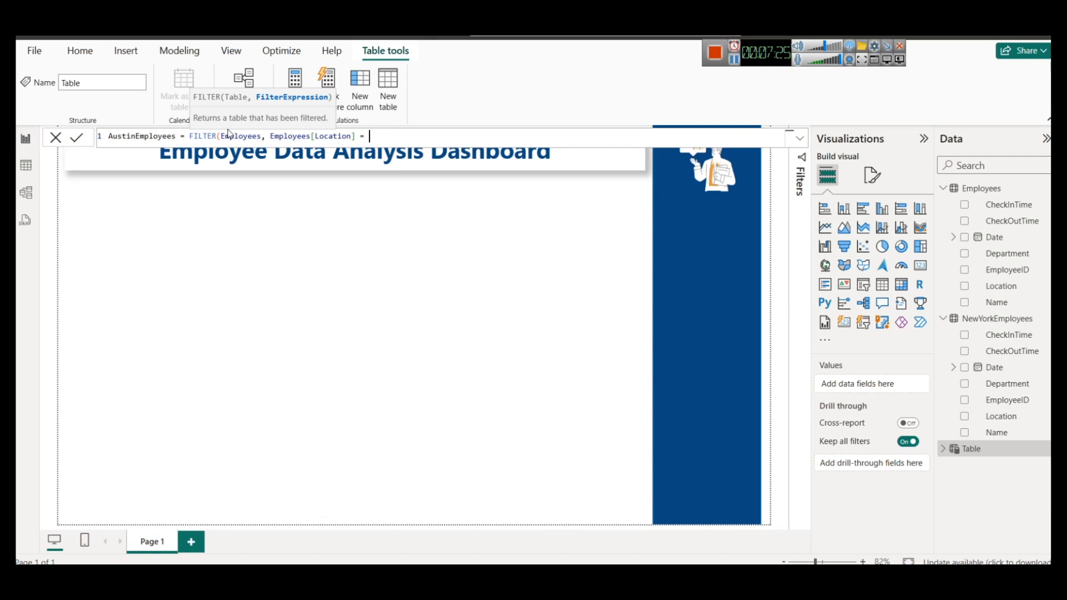
pyautogui.write('"Austin")')
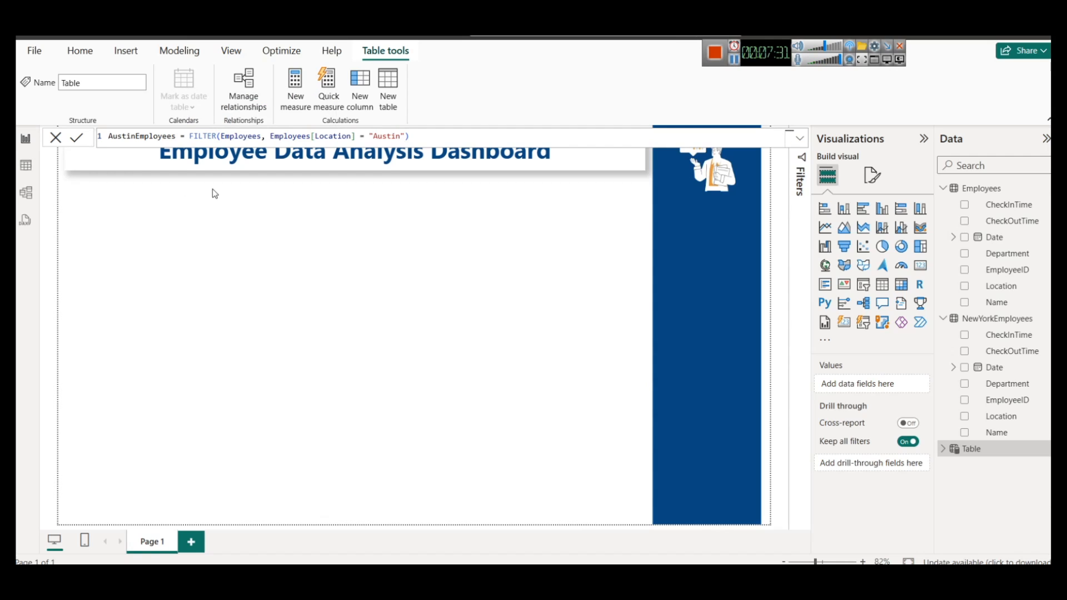
pyautogui.click(76, 137)
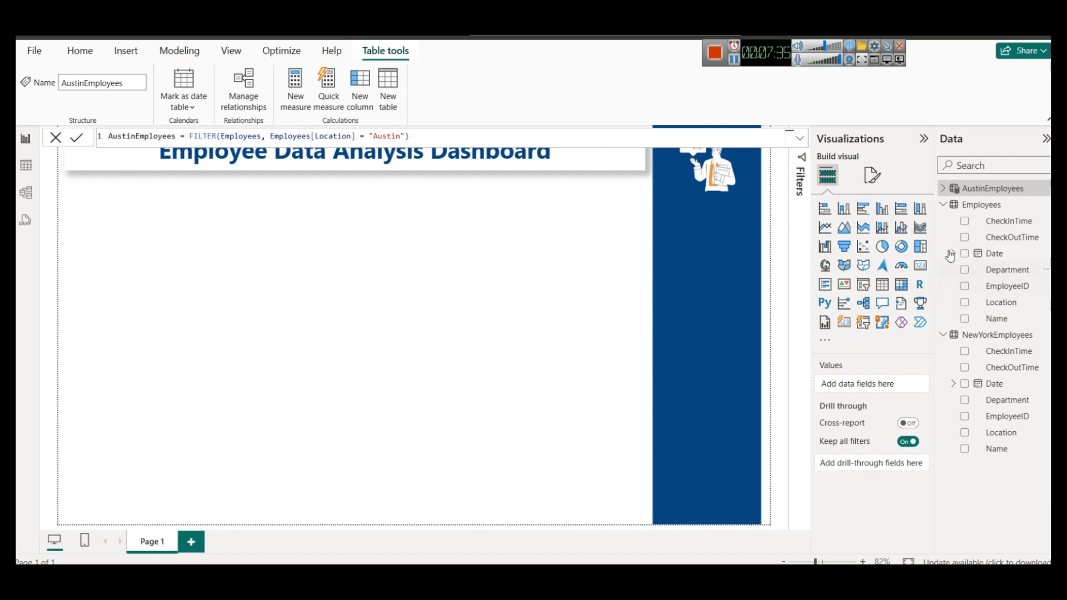
# - Expand the AustinEmployees table's fields and examine its rows in table view
pyautogui.click(945, 191)
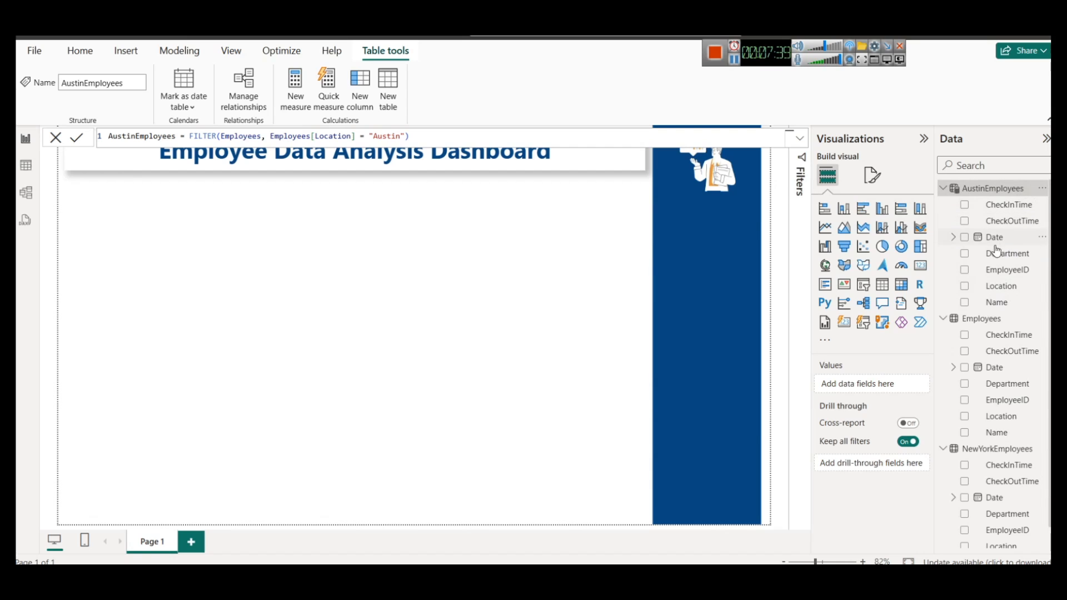
pyautogui.click(26, 166)
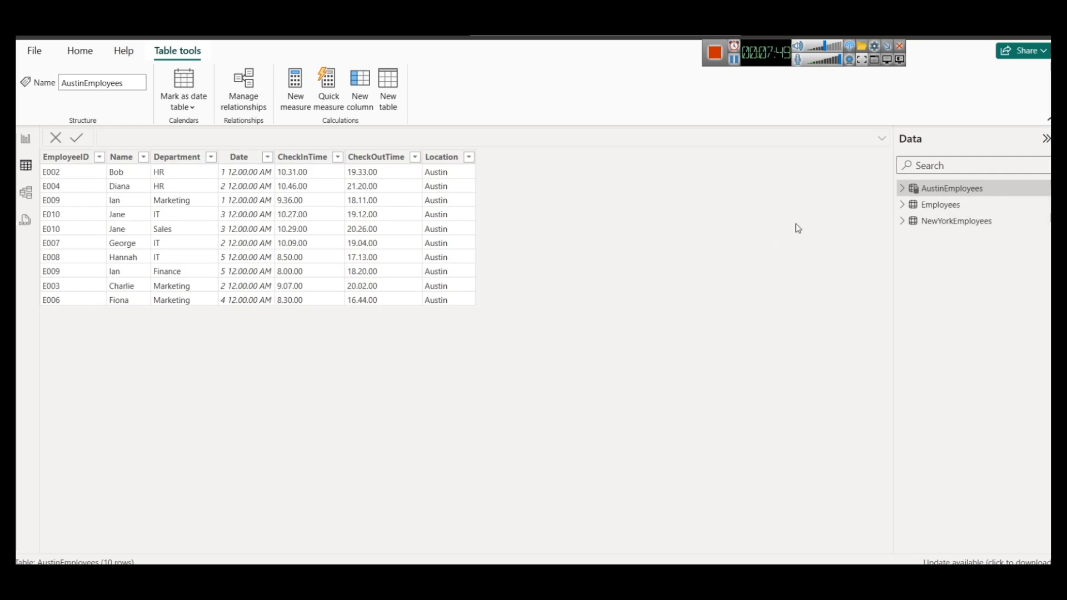
# - Return to the report and start a new calculated table named Departments using the VALUES function
pyautogui.click(25, 139)
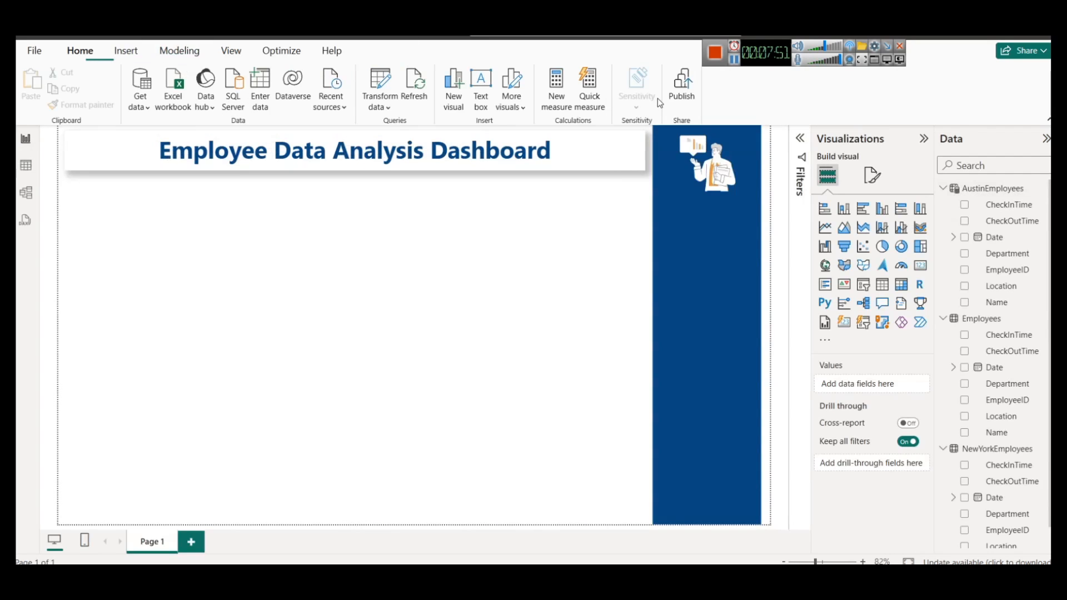
pyautogui.click(993, 190)
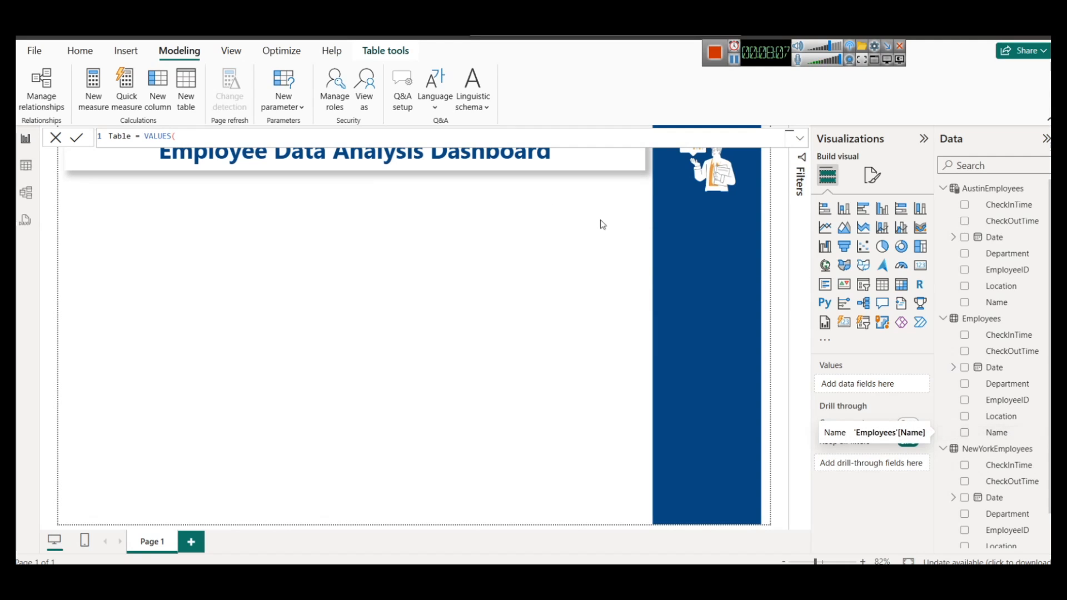
pyautogui.doubleClick(115, 136)
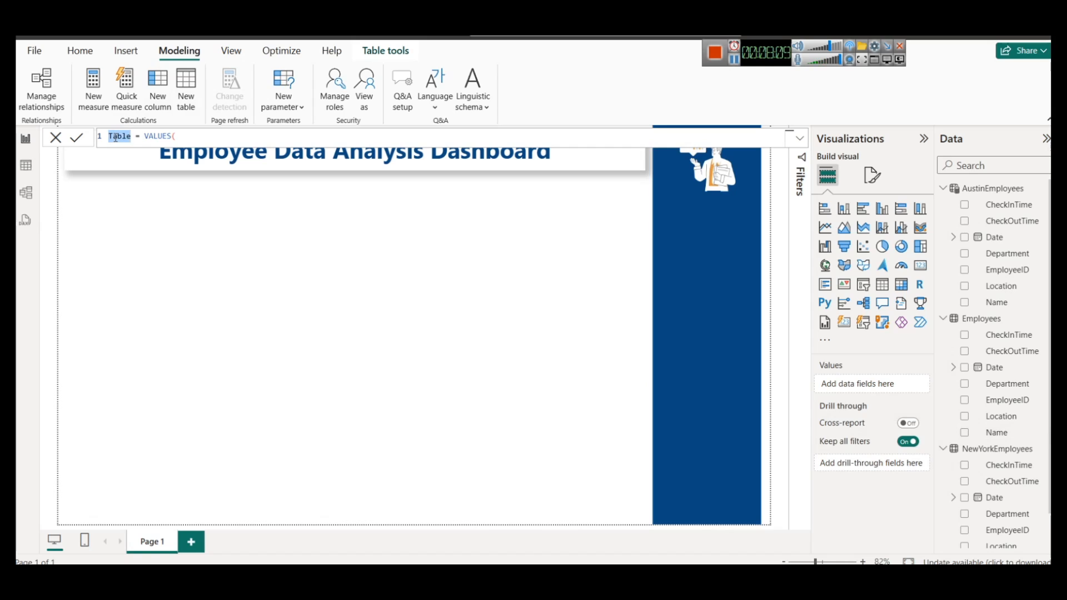
pyautogui.write('Department')
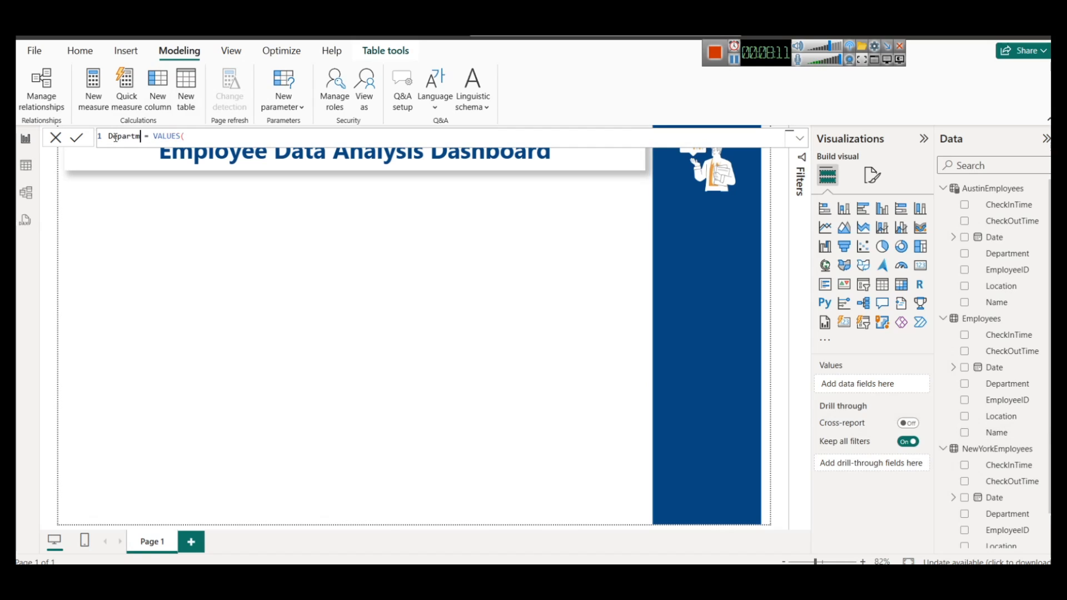
pyautogui.write('s')
# - Complete the Departments formula as VALUES(Employees[Department]) and commit it
pyautogui.click(232, 138)
pyautogui.write('Emp')
pyautogui.press('Down')
pyautogui.press('Down')
pyautogui.press('Down')
pyautogui.press('Down')
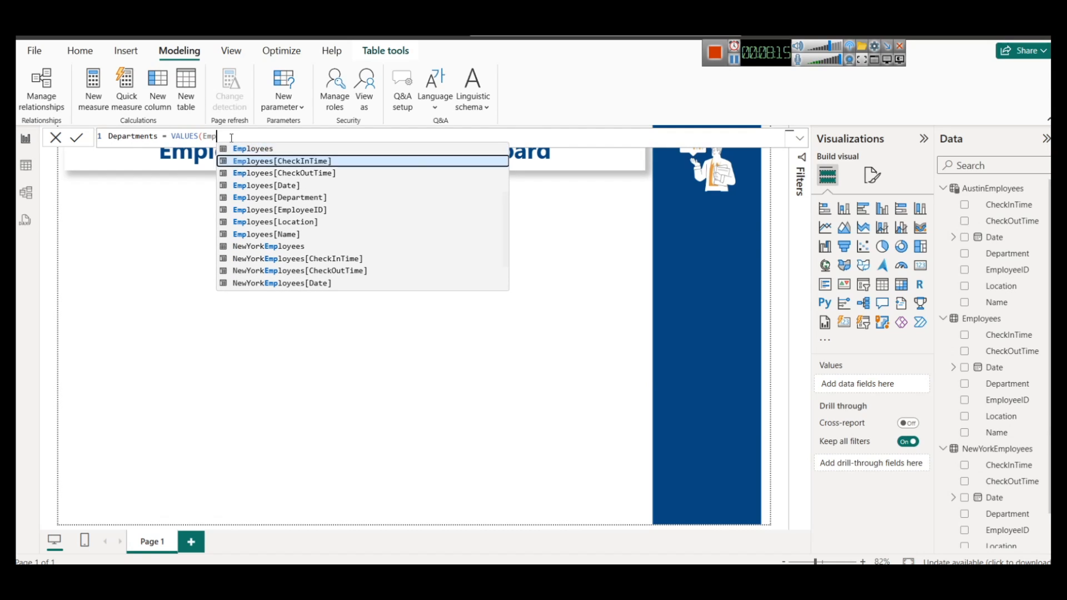
pyautogui.press('Tab')
pyautogui.write(')')
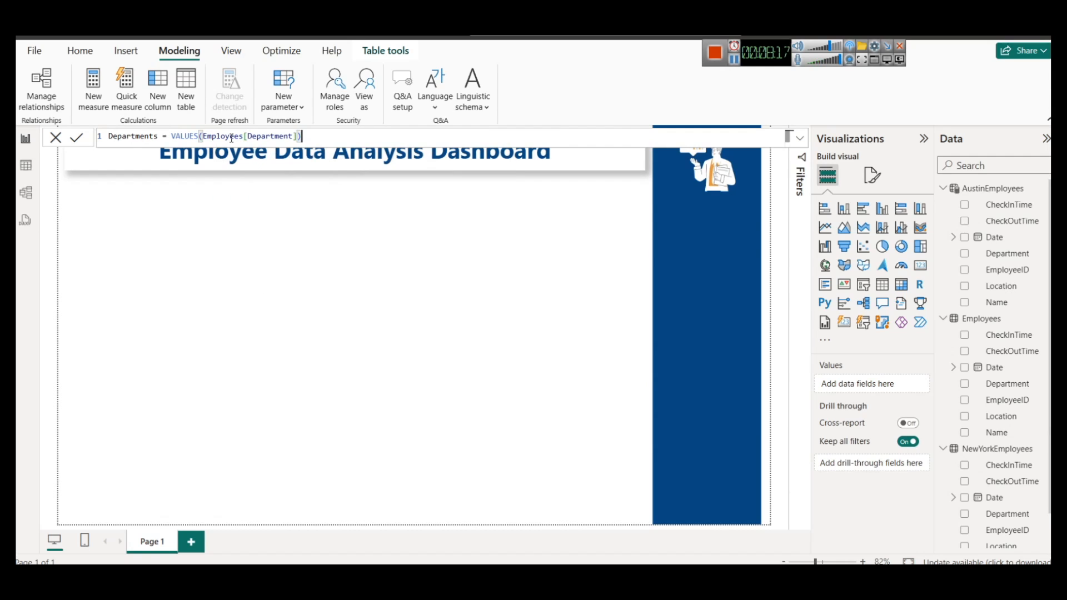
pyautogui.click(79, 138)
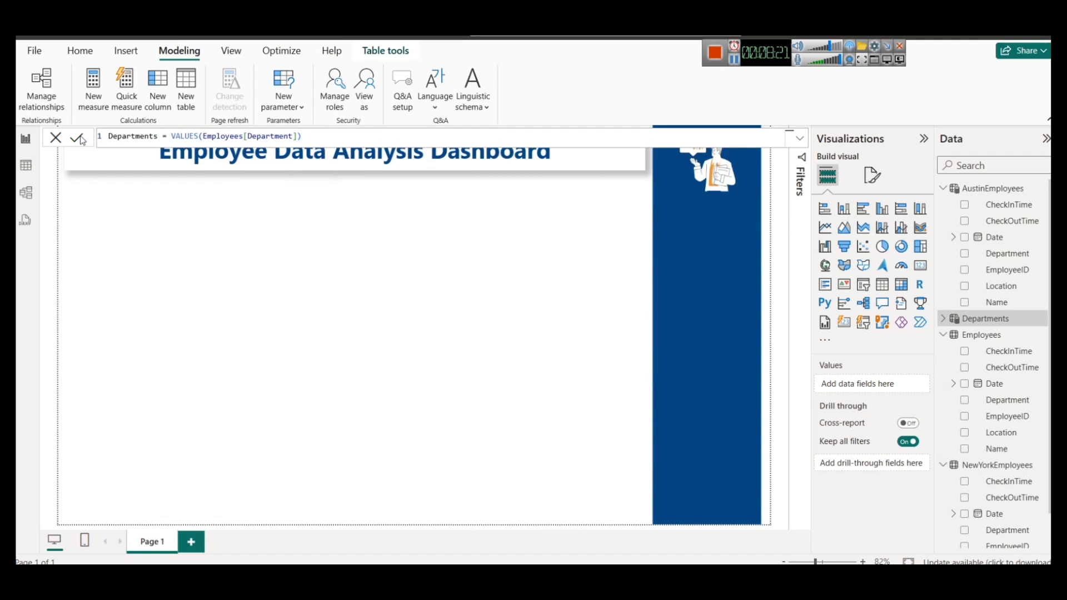
# - Examine the rows of the Departments table and compare them with the Employees table in table view
pyautogui.click(22, 163)
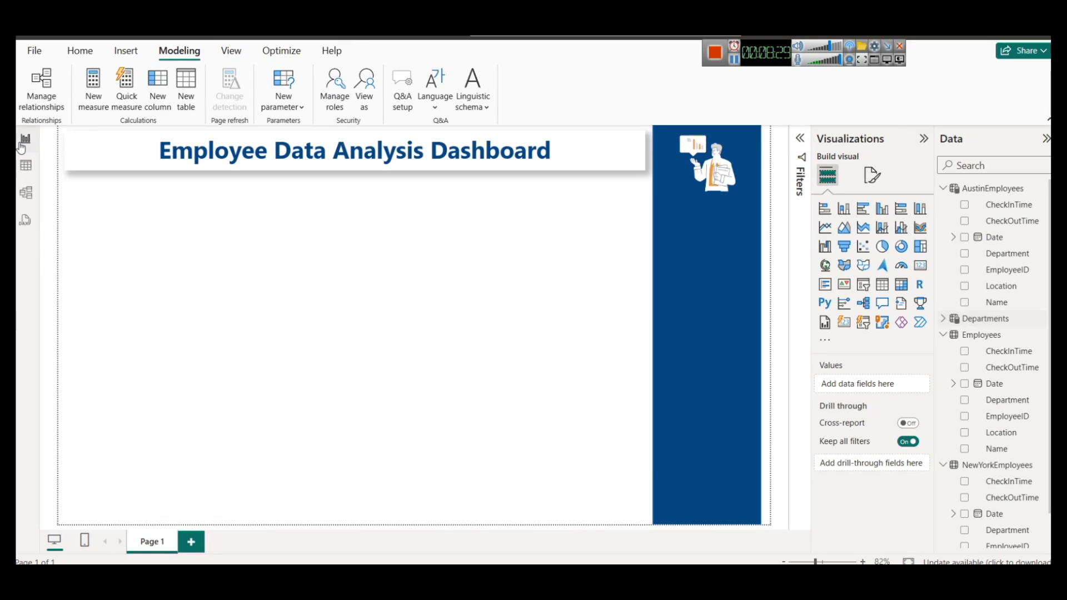
pyautogui.click(22, 143)
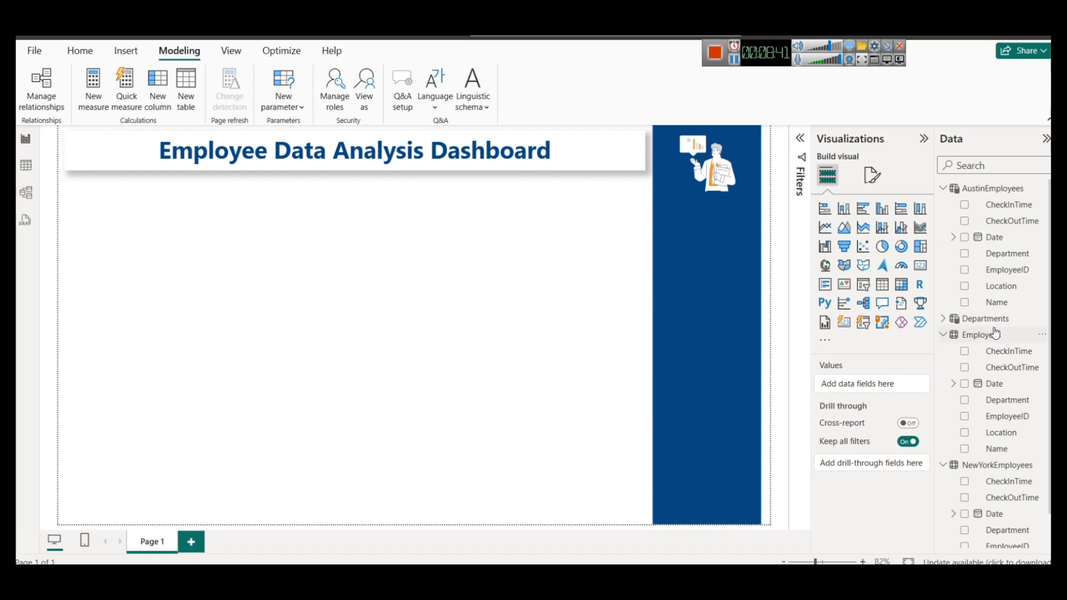
pyautogui.click(25, 162)
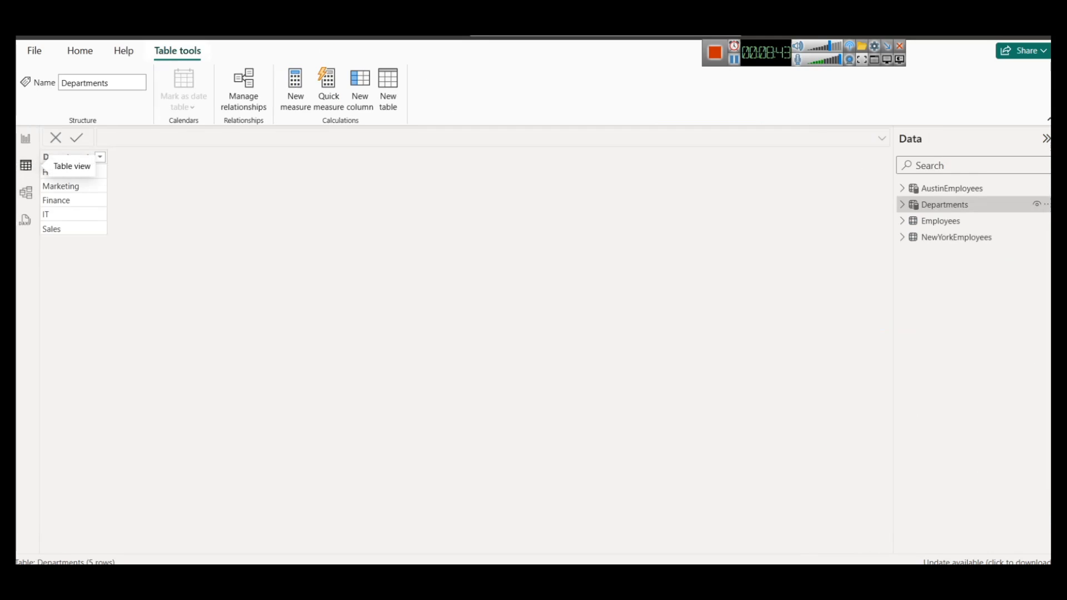
pyautogui.click(939, 221)
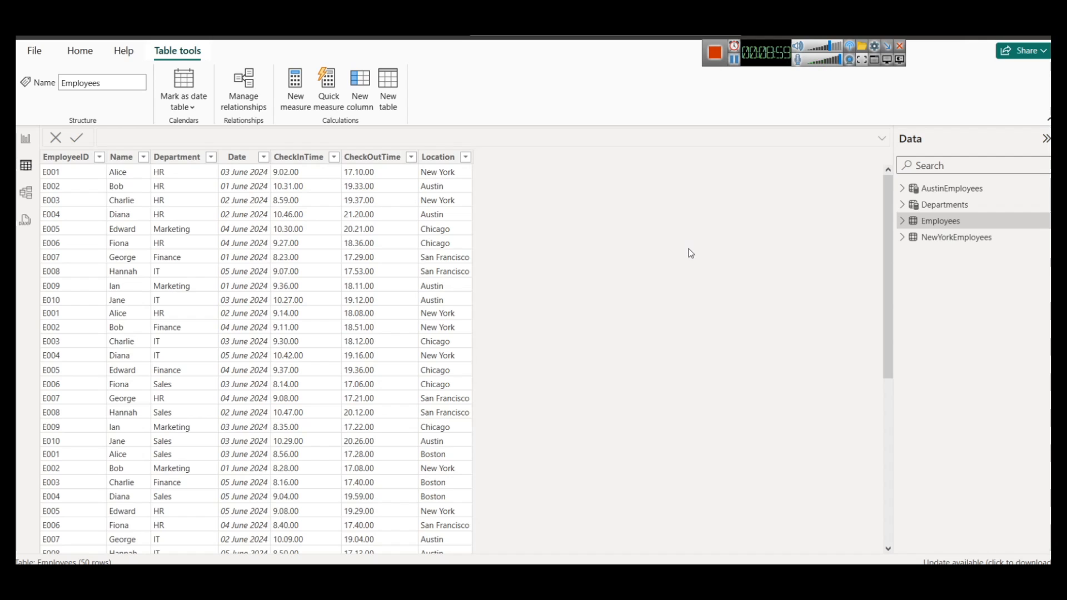
# - Return to the report and collapse the field lists of the AustinEmployees, Employees and NewYorkEmployees tables
pyautogui.click(26, 138)
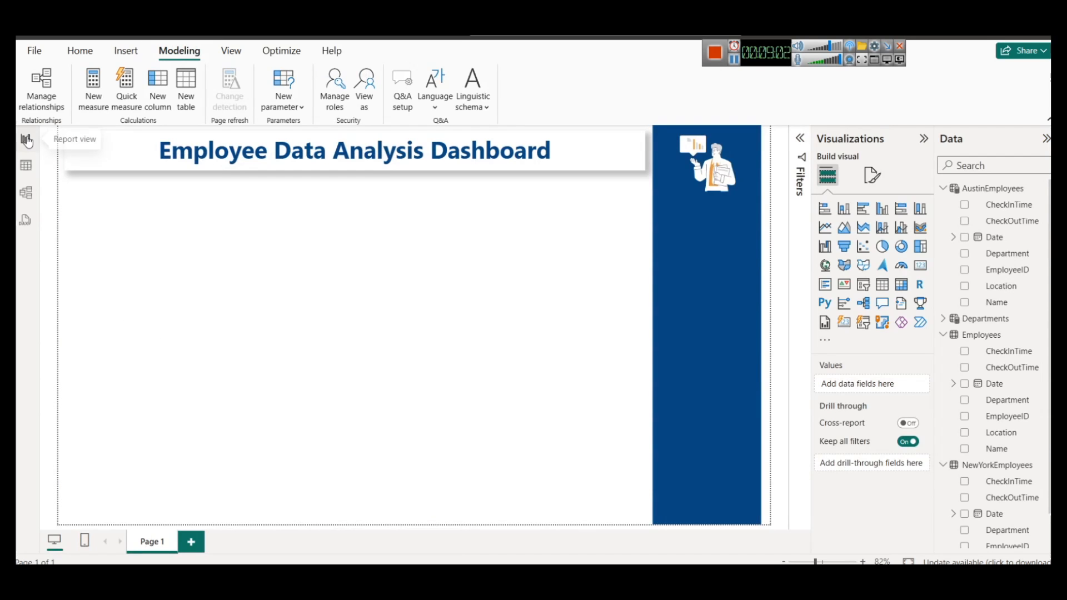
pyautogui.click(943, 189)
pyautogui.click(943, 222)
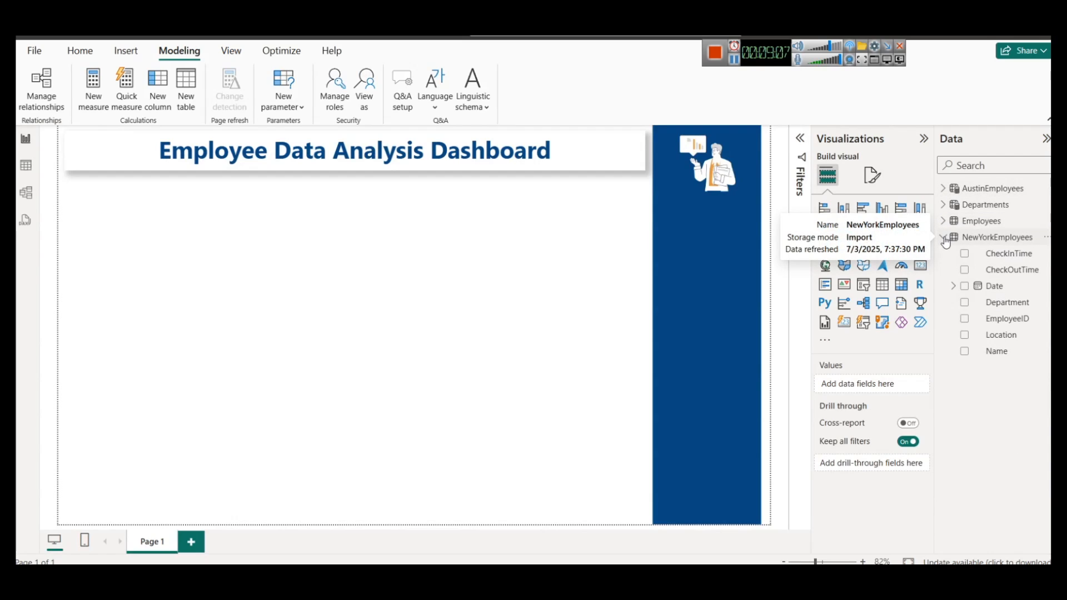
pyautogui.click(946, 240)
pyautogui.click(946, 240)
pyautogui.click(947, 240)
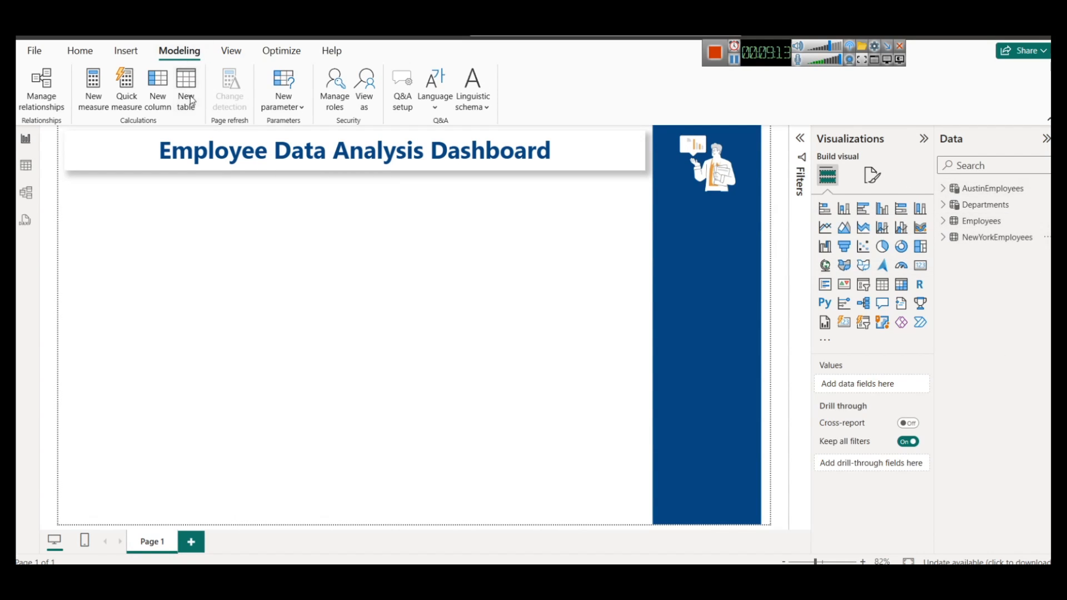
# - Start a new calculated table and name it DepartmentwiseEmployees in its formula
pyautogui.click(186, 94)
pyautogui.doubleClick(125, 136)
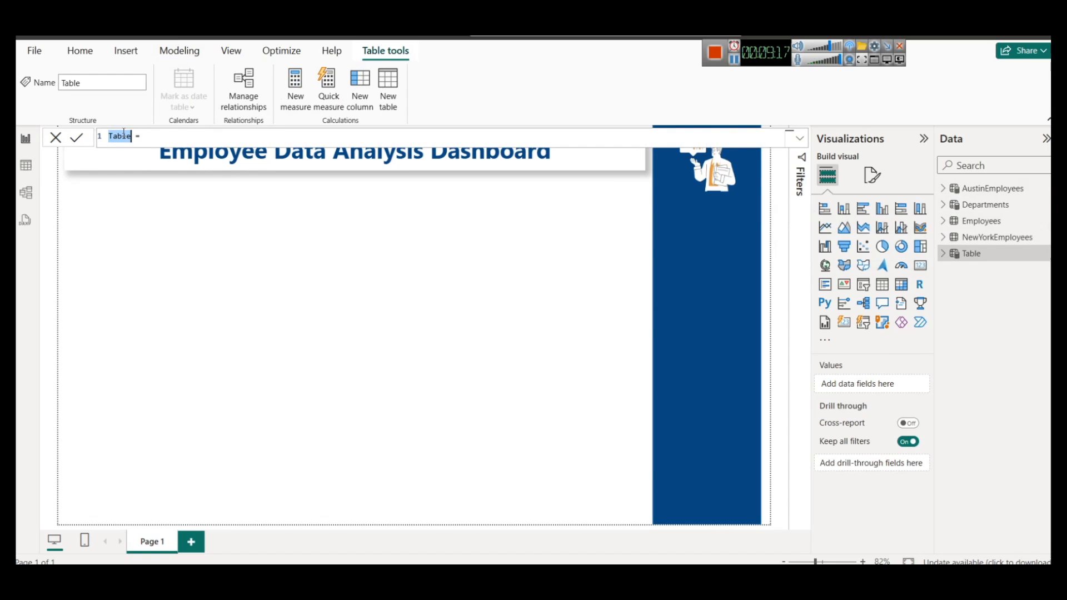
pyautogui.write('Department')
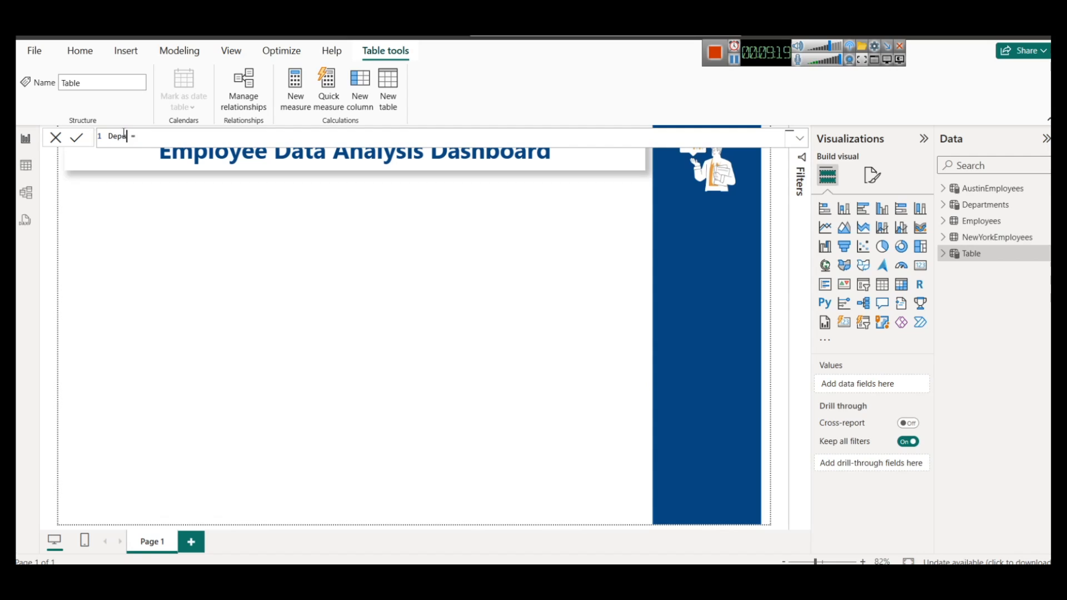
pyautogui.write('wiseEmployees')
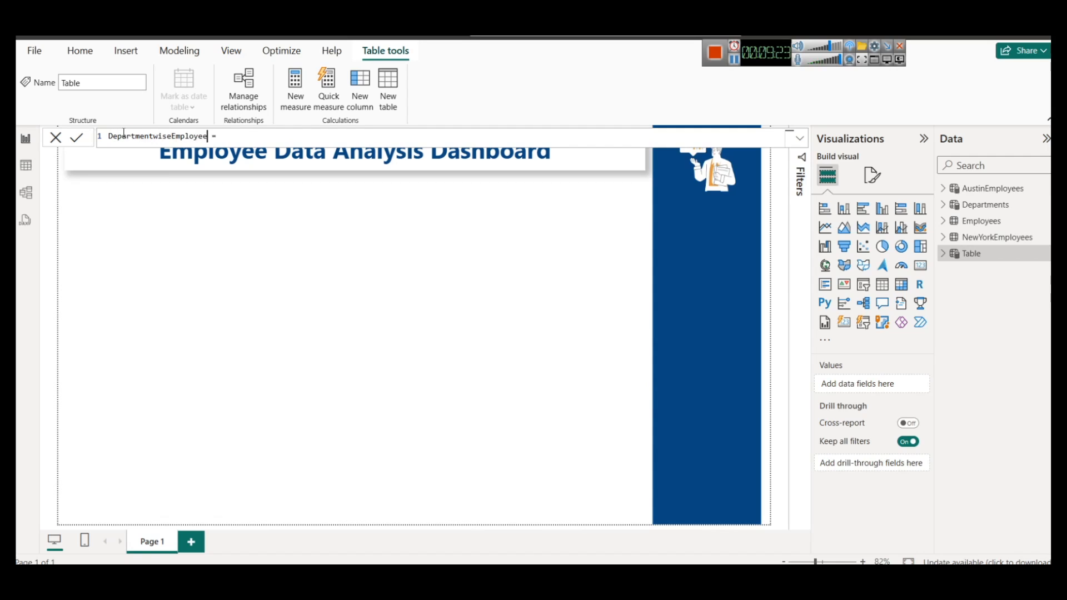
pyautogui.write(' = ')
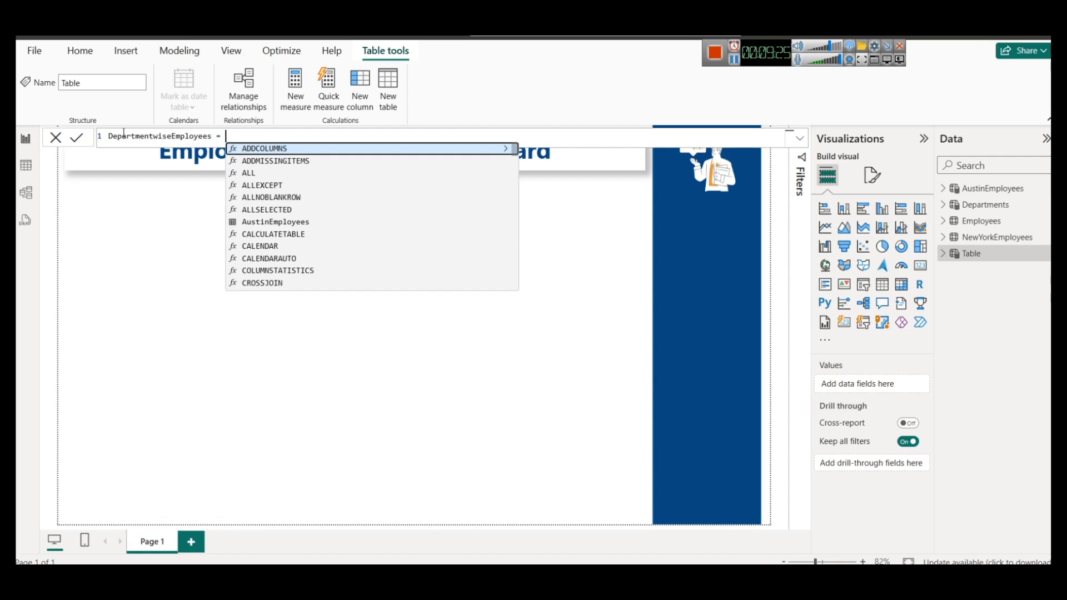
# - Begin the DepartmentwiseEmployees formula with SUMMARIZE over Employees, grouped by Employees[Department], and open a quoted column name
pyautogui.write('SUMMARIZE(')
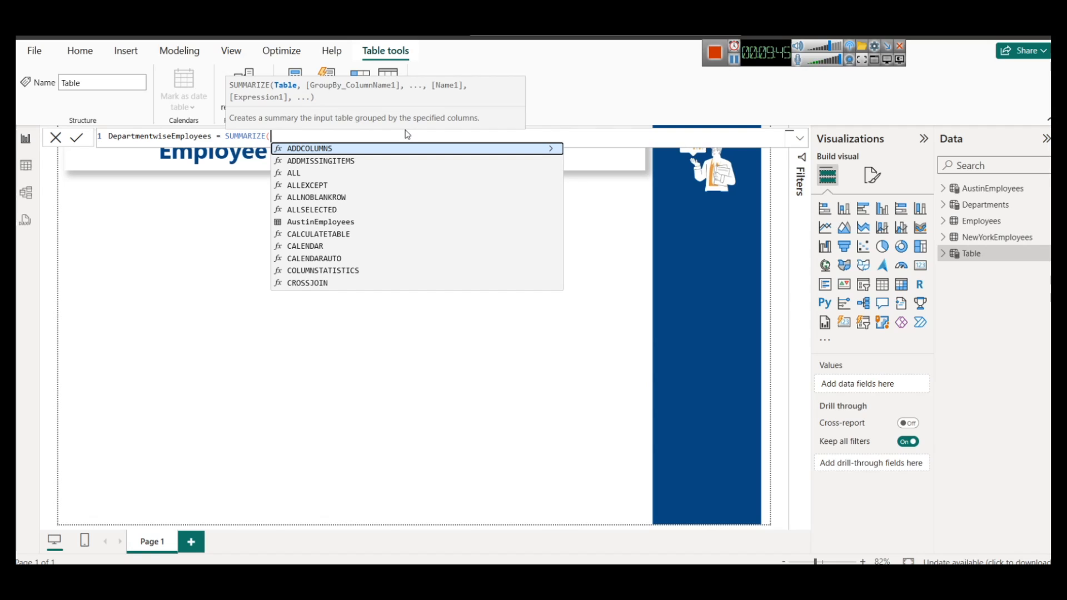
pyautogui.write('Em')
pyautogui.press('Tab')
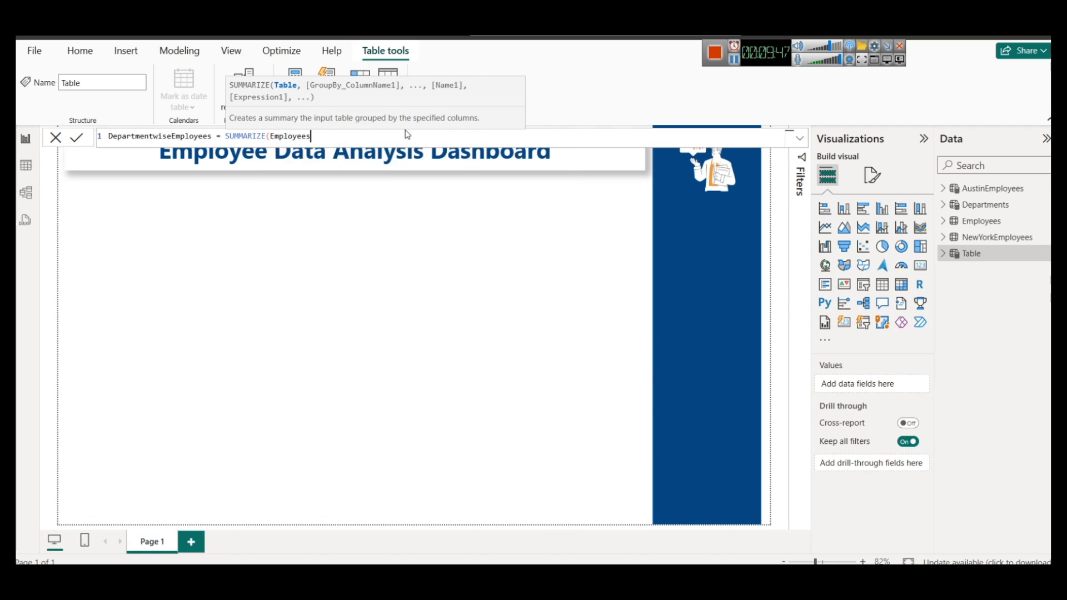
pyautogui.write(',')
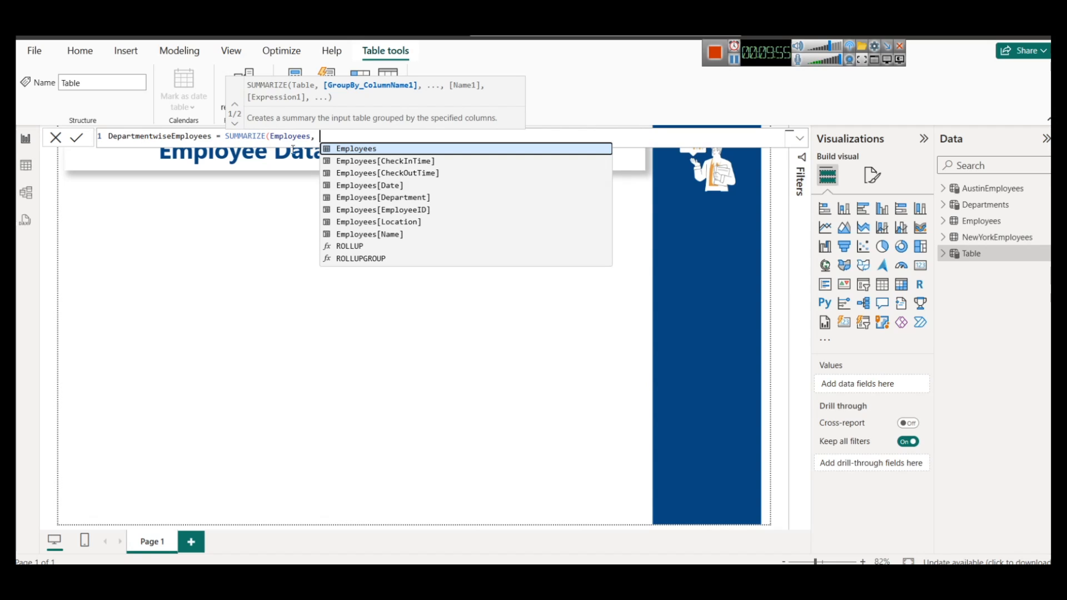
pyautogui.click(402, 198)
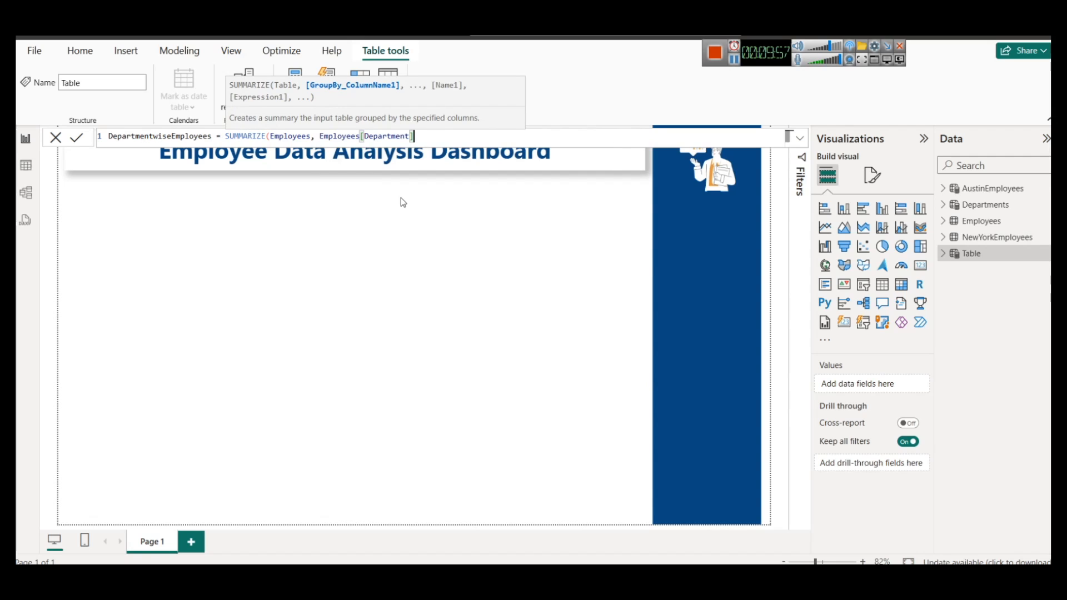
pyautogui.write(',')
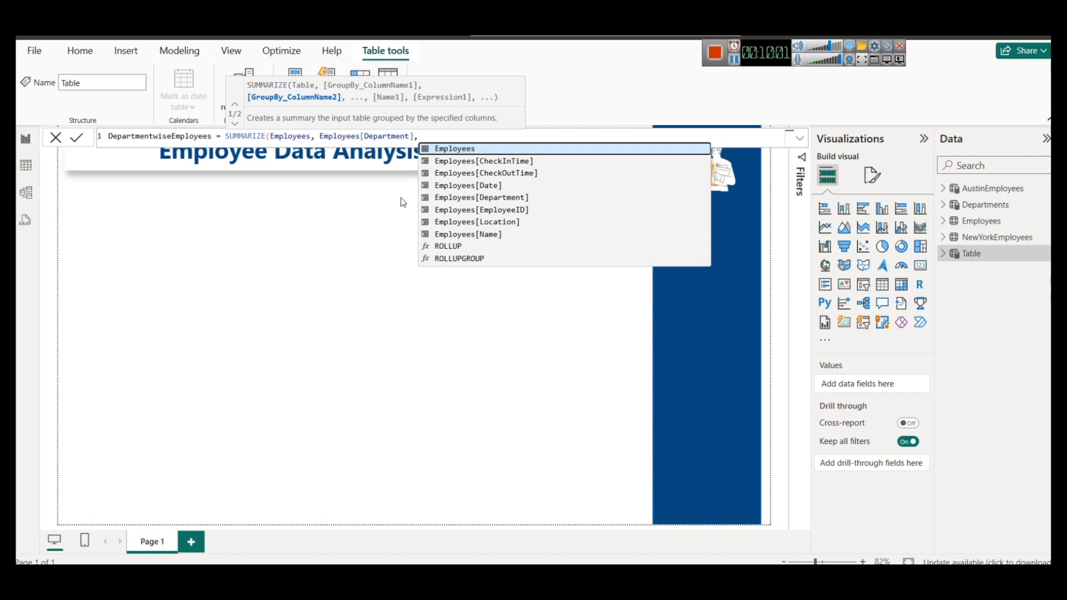
pyautogui.write(' ""')
pyautogui.write('Count')
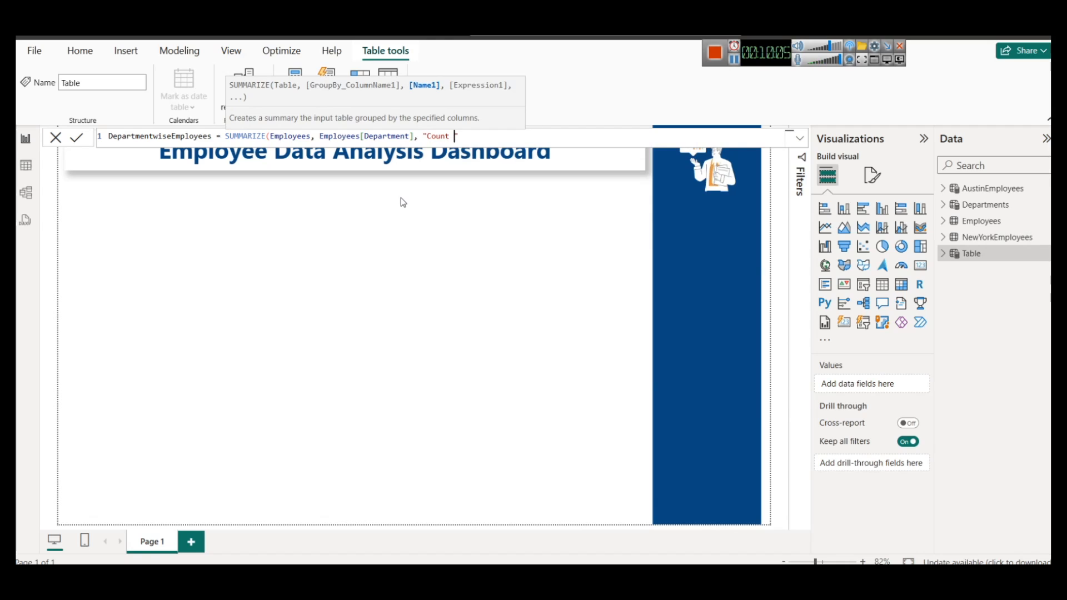
pyautogui.press('BackSpace')
pyautogui.press('BackSpace')
pyautogui.press('BackSpace')
pyautogui.press('BackSpace')
pyautogui.press('BackSpace')
pyautogui.press('BackSpace')
# - Name the summary column "Employees Count" in the SUMMARIZE expression
pyautogui.write('Em')
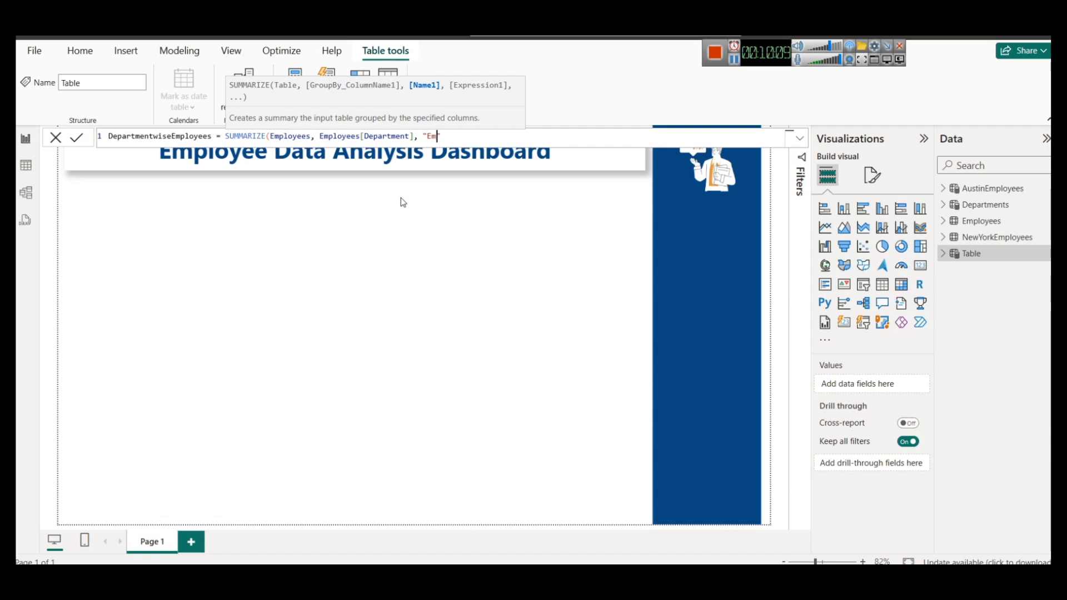
pyautogui.write('ployees')
pyautogui.write(' Count')
pyautogui.write(',')
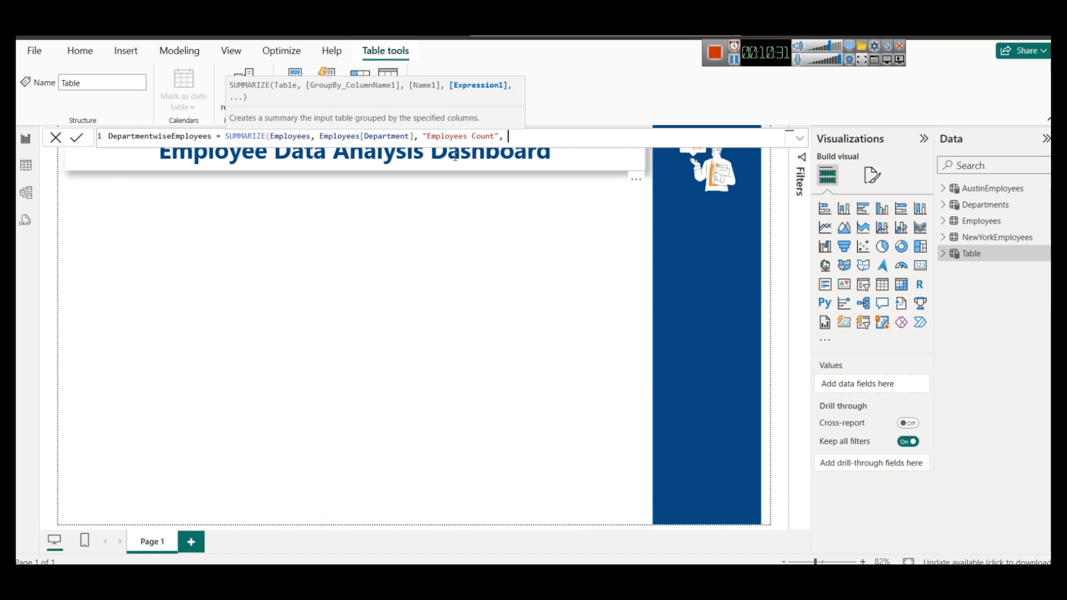
pyautogui.write('CO')
pyautogui.press('BackSpace')
pyautogui.press('BackSpace')
pyautogui.write('DISC')
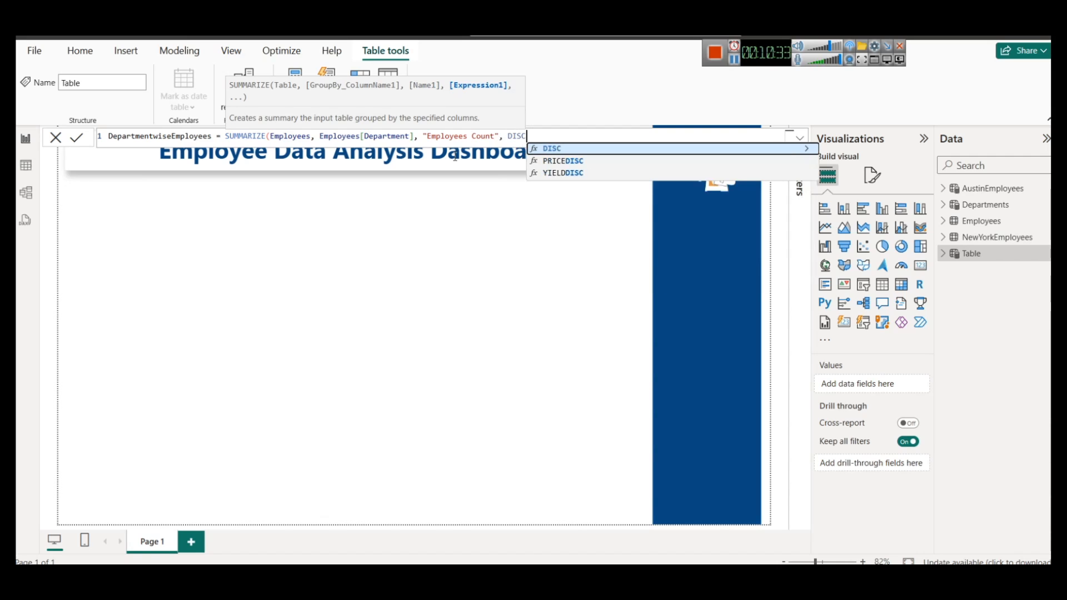
pyautogui.press('BackSpace')
pyautogui.press('BackSpace')
pyautogui.press('BackSpace')
pyautogui.press('BackSpace')
# - Define the Employees Count expression as COUNT(AustinEmployees[EmployeeID])
pyautogui.write('CO')
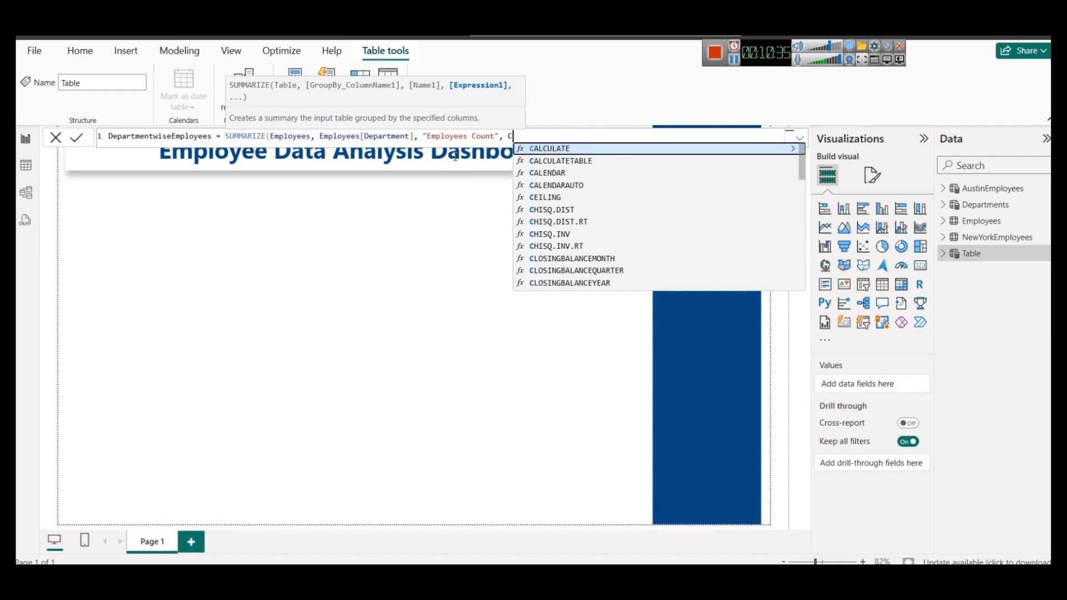
pyautogui.write('UNT')
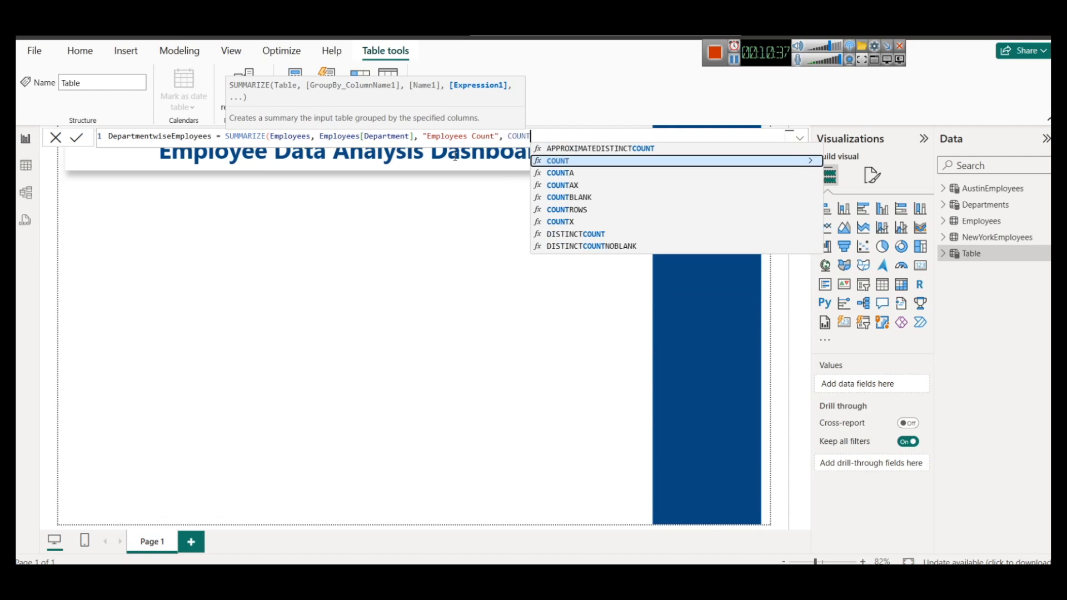
pyautogui.write('(')
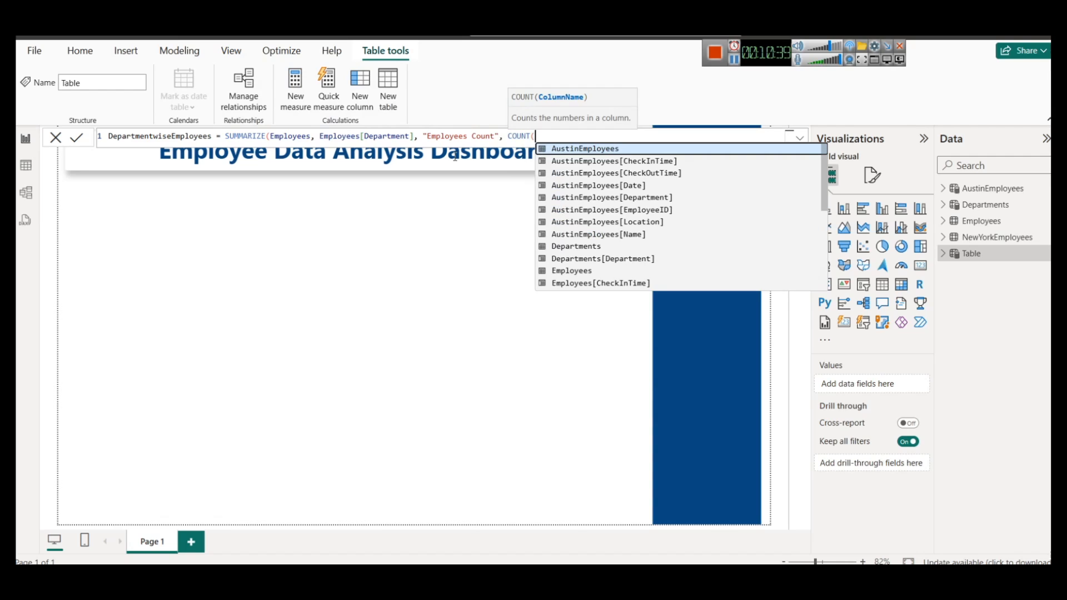
pyautogui.press('Down')
pyautogui.press('Down')
pyautogui.press('Down')
pyautogui.press('Down')
pyautogui.press('Down')
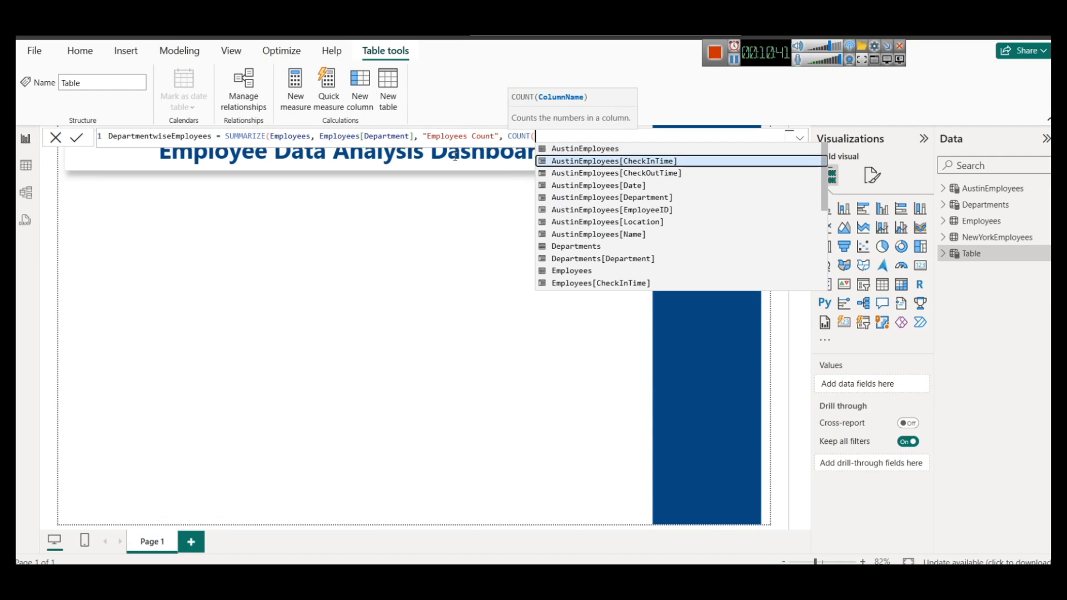
pyautogui.press('Tab')
pyautogui.write(')')
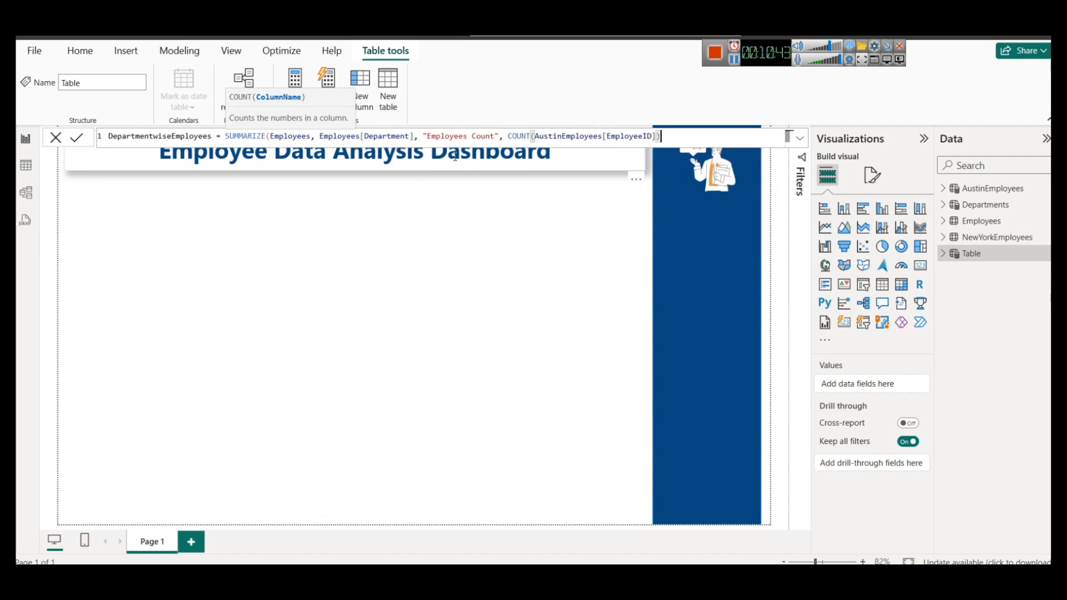
# - Close the SUMMARIZE expression, commit the table formula and show the DepartmentwiseEmployees rows in table view
pyautogui.write(')')
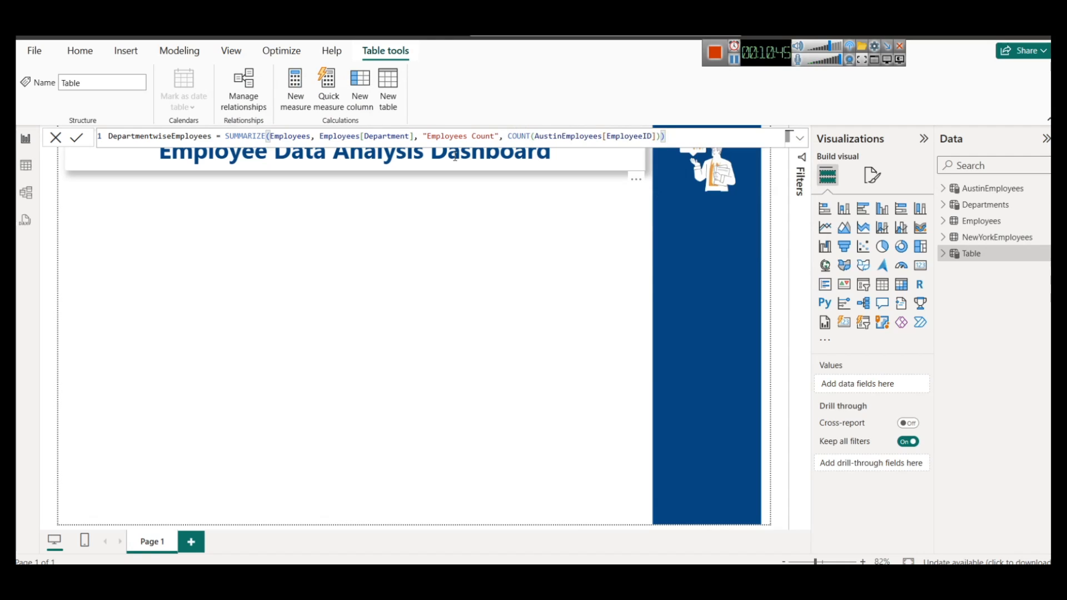
pyautogui.click(76, 139)
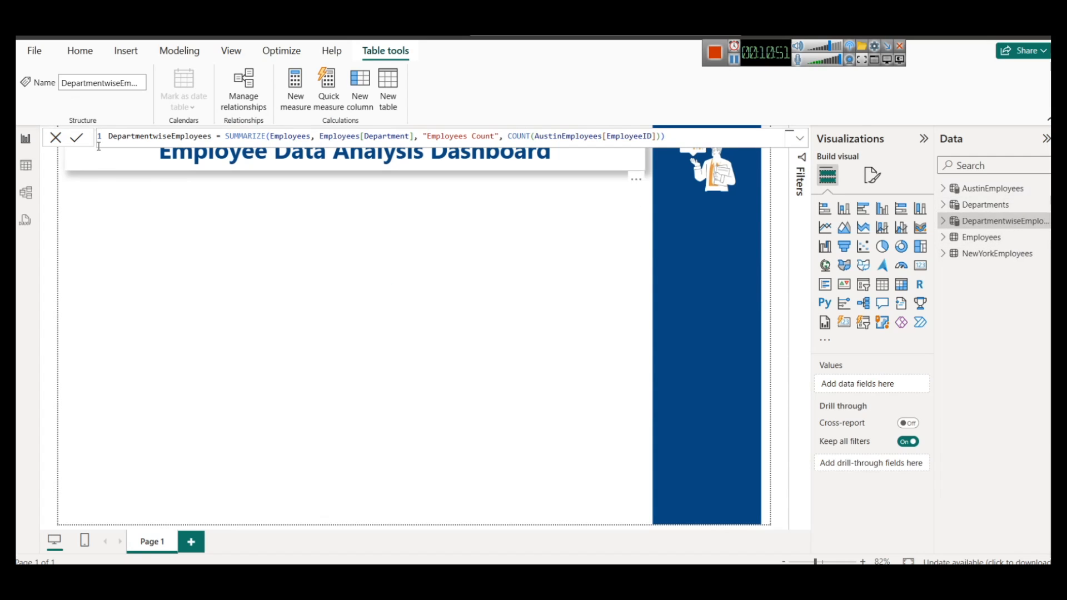
pyautogui.click(35, 166)
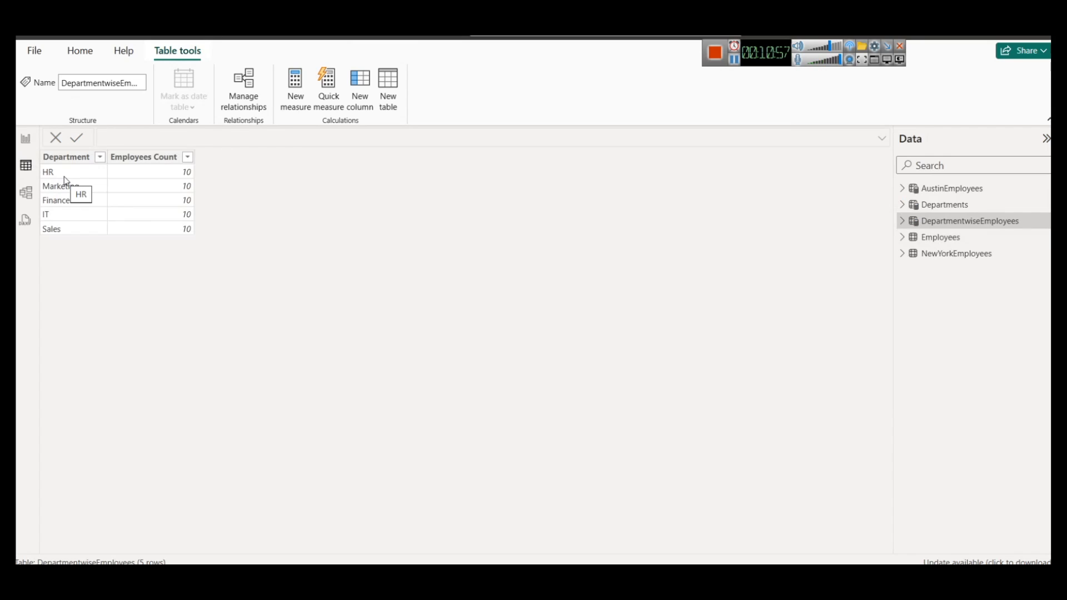
# - Rename the DepartmentwiseEmployees table to LocationwiseEmployees in its DAX formula
pyautogui.click(980, 225)
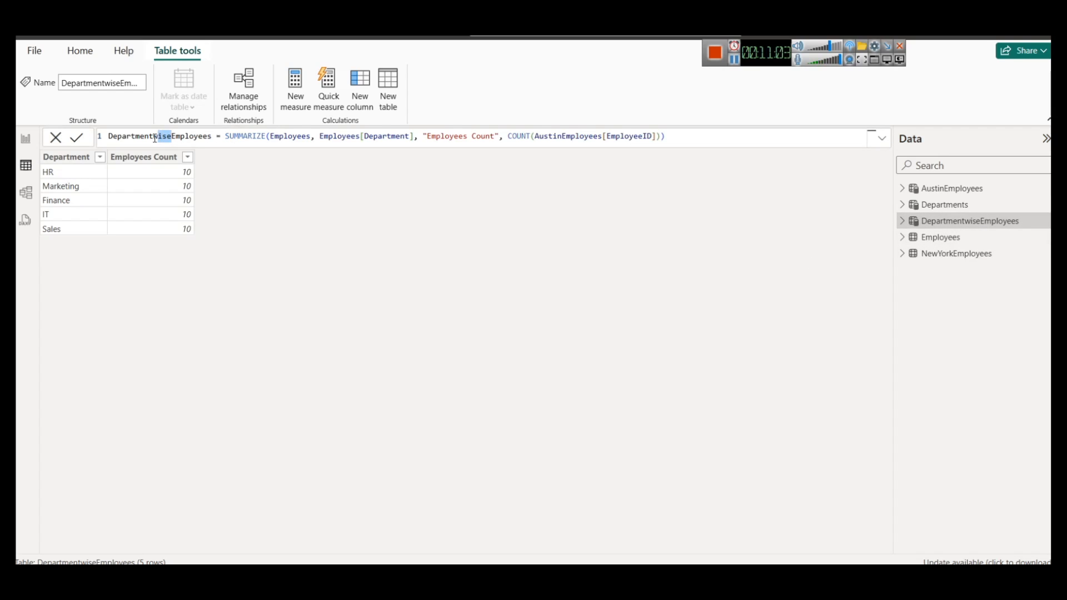
pyautogui.moveTo(149, 136); pyautogui.dragTo(101, 138)
pyautogui.hotkey('shift', 'Right')
pyautogui.hotkey('shift', 'Right')
pyautogui.hotkey('shift', 'Right')
pyautogui.hotkey('shift', 'Right')
pyautogui.hotkey('shift', 'Right')
pyautogui.hotkey('shift', 'Right')
pyautogui.hotkey('shift', 'Right')
pyautogui.hotkey('shift', 'Right')
pyautogui.hotkey('shift', 'Right')
pyautogui.press('Right')
pyautogui.press('BackSpace')
pyautogui.press('BackSpace')
pyautogui.press('BackSpace')
pyautogui.press('BackSpace')
pyautogui.press('BackSpace')
pyautogui.press('BackSpace')
pyautogui.press('BackSpace')
pyautogui.press('BackSpace')
pyautogui.press('BackSpace')
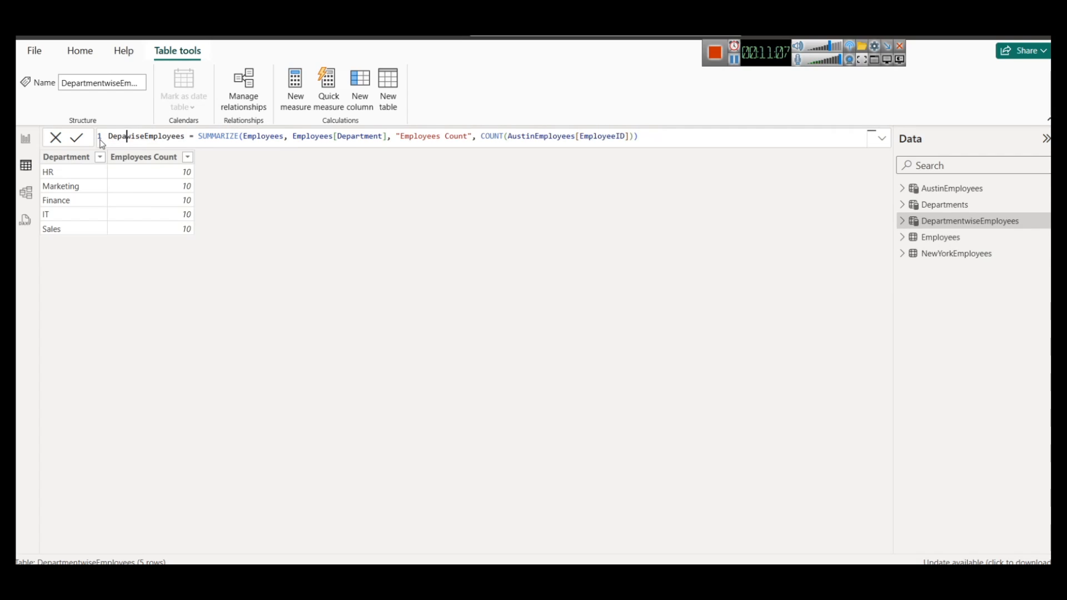
pyautogui.press('BackSpace')
pyautogui.write('Loc')
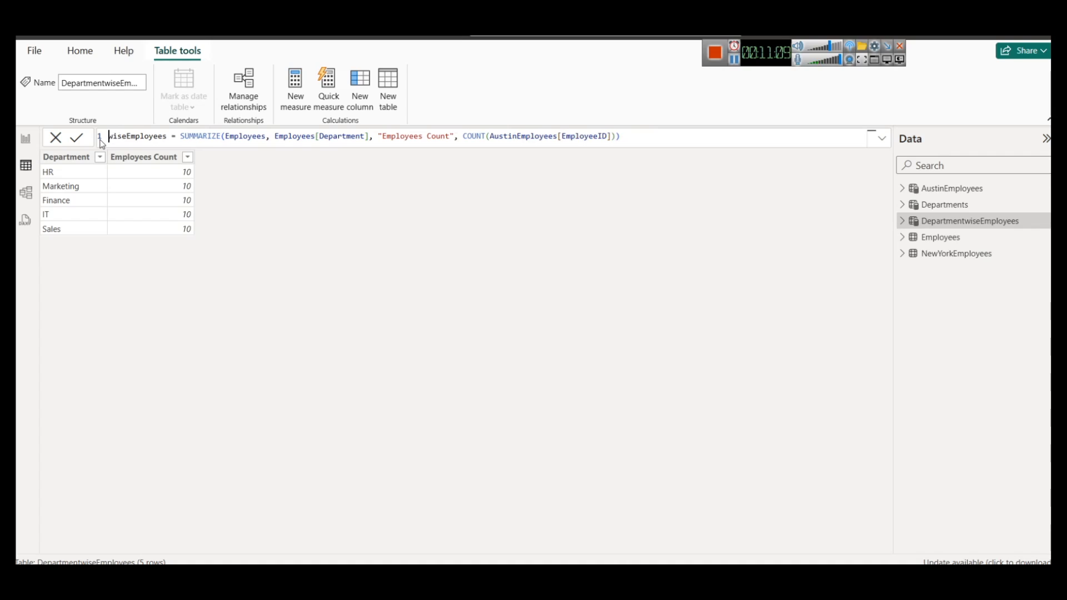
pyautogui.write('ation')
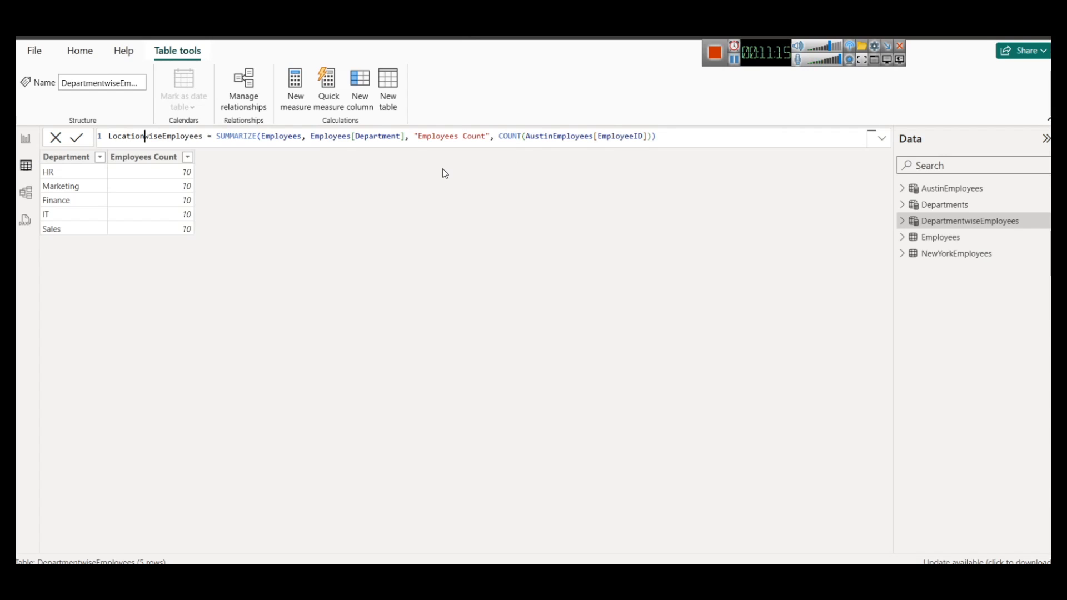
# - Replace the SUMMARIZE grouping column with Employees[Location] and commit the LocationwiseEmployees formula
pyautogui.doubleClick(373, 139)
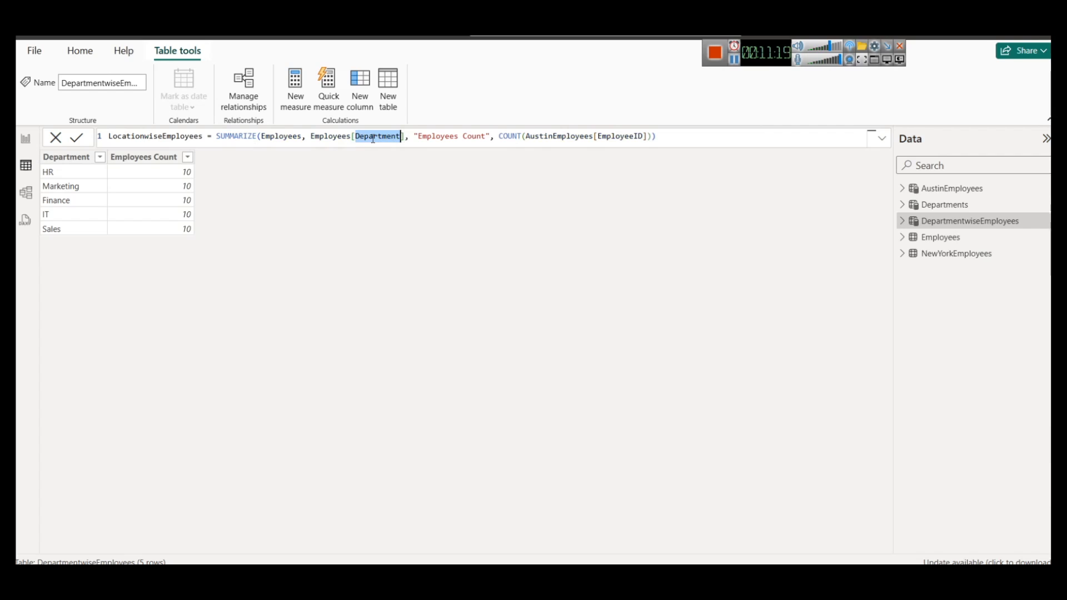
pyautogui.write('Loc')
pyautogui.press('Tab')
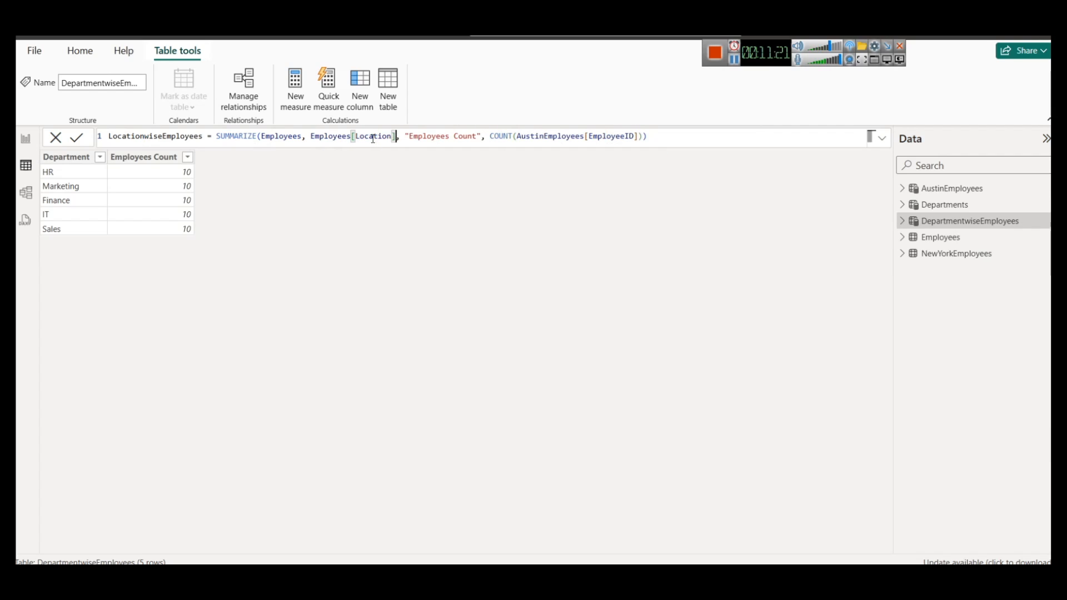
pyautogui.click(81, 139)
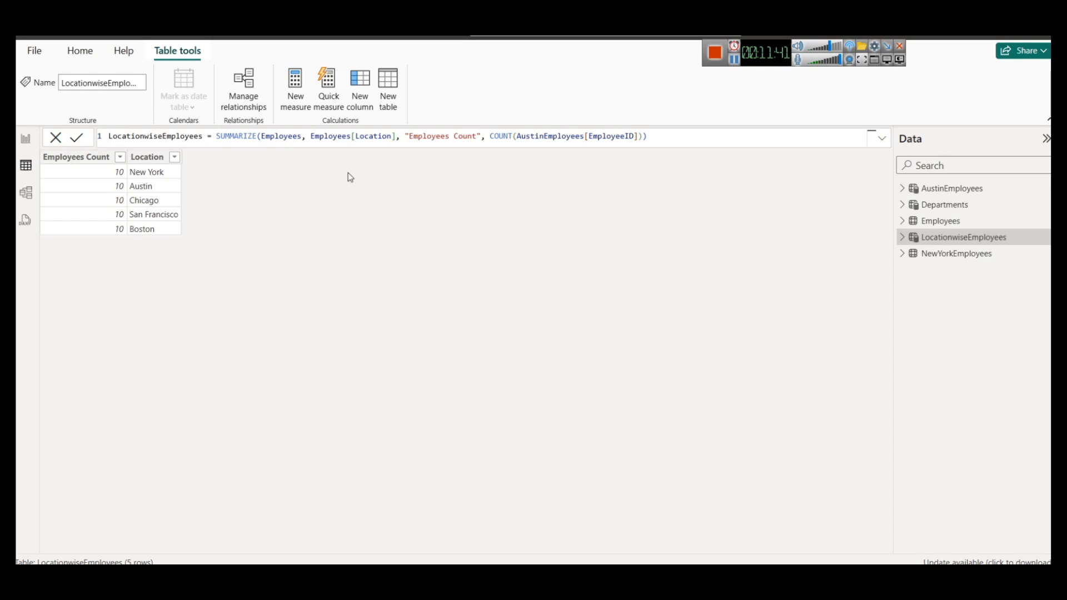
# - Return to the report page, switch to the Power Query article in the browser and read its row filtering and time column cleaning instructions
pyautogui.click(25, 139)
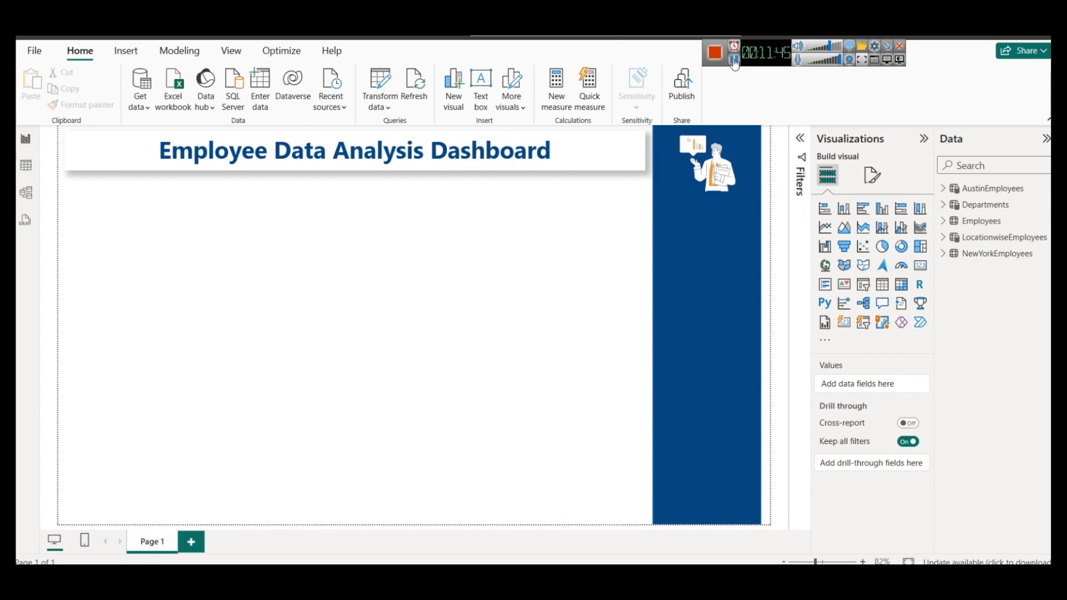
pyautogui.hotkey('alt', 'Tab')
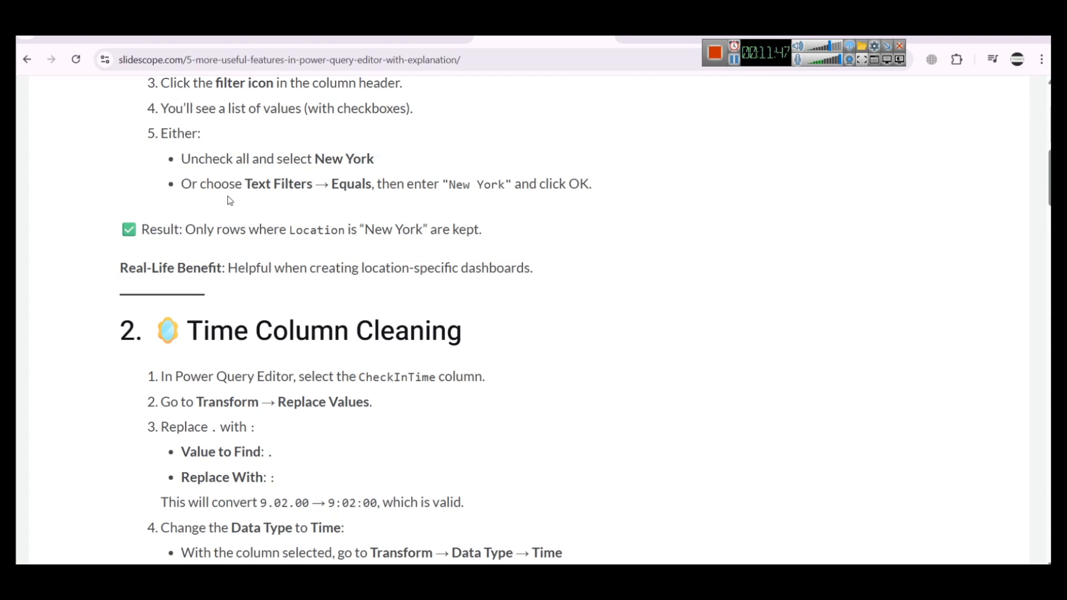
pyautogui.scroll(2, 354, 288)
pyautogui.scroll(3, 354, 288)
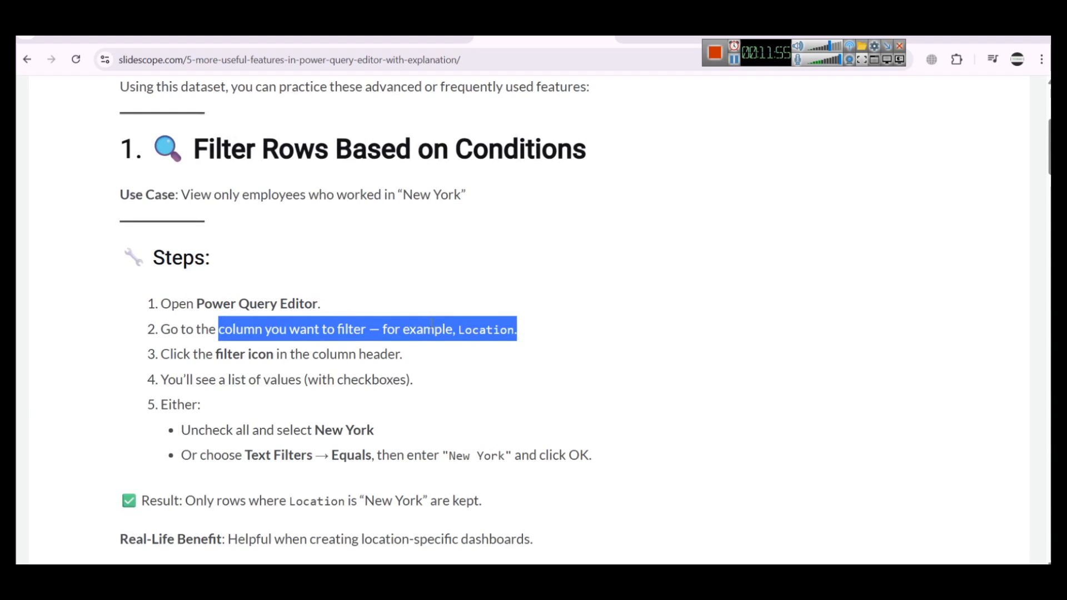
pyautogui.scroll(-2, 431, 323)
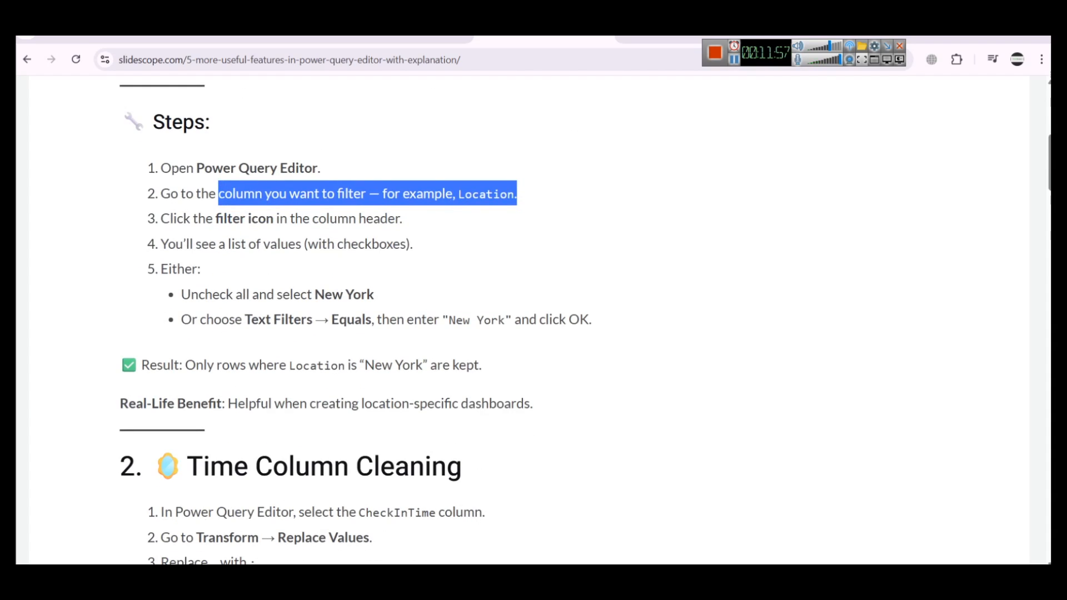
pyautogui.click(454, 509)
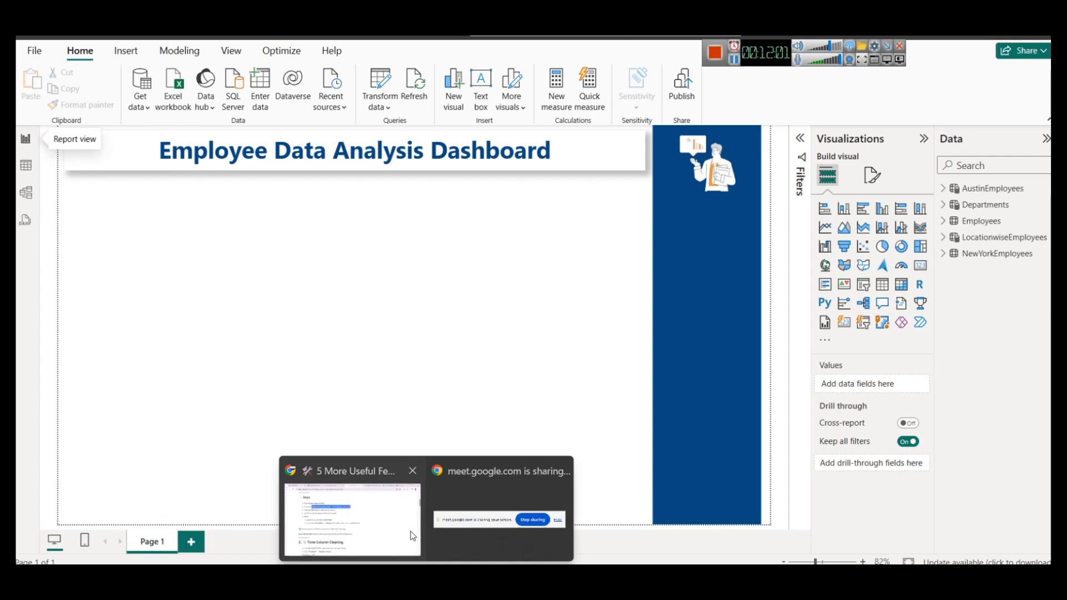
pyautogui.click(410, 536)
pyautogui.scroll(-5, 299, 287)
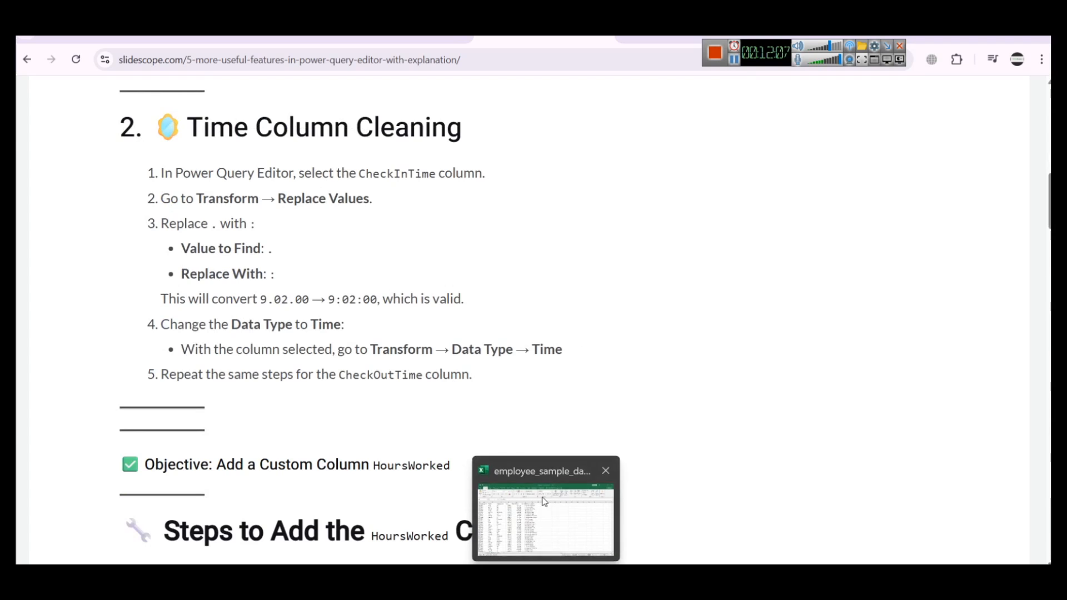
# - Switch to the employee_sample_data workbook in Excel and widen the CheckInTime and Date columns
pyautogui.click(543, 503)
pyautogui.moveTo(347, 159); pyautogui.dragTo(354, 159)
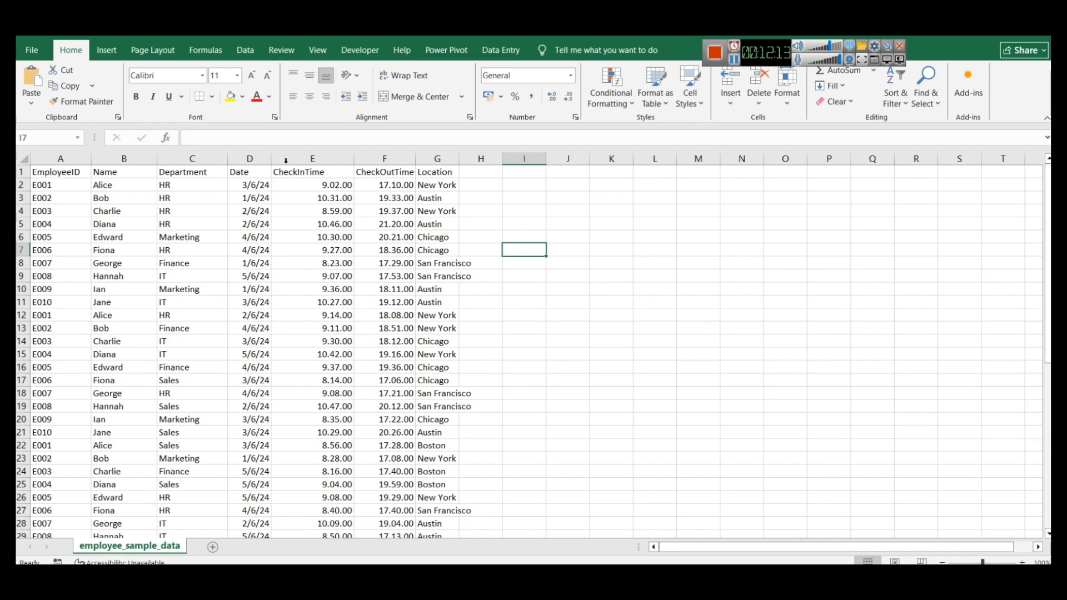
pyautogui.moveTo(268, 160); pyautogui.dragTo(279, 159)
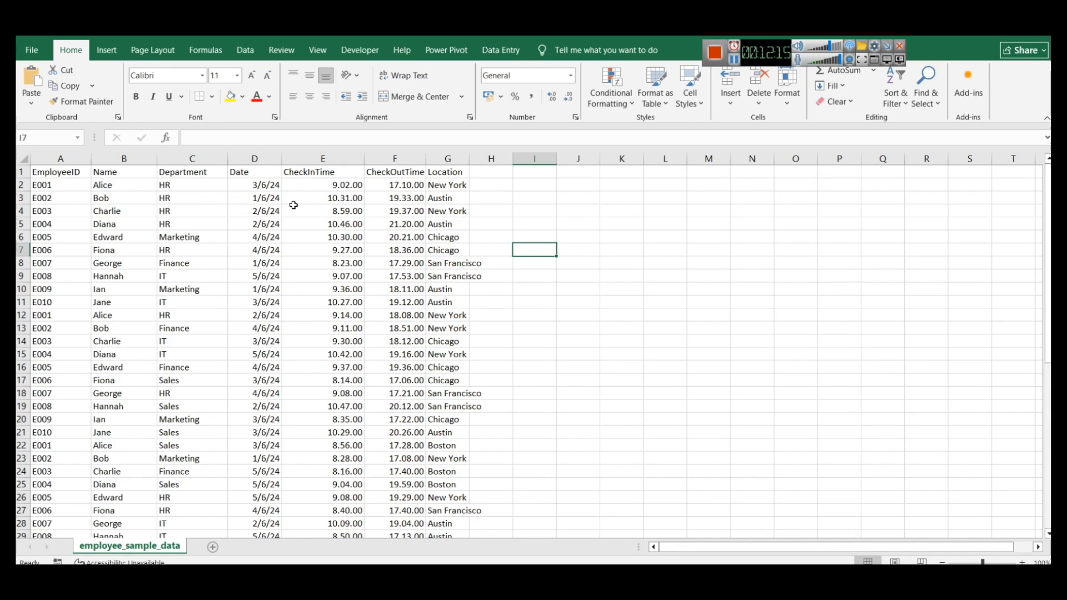
# - Examine the date, check-in and check-out entries of the first employee, including the repeated record in row 22
pyautogui.click(106, 184)
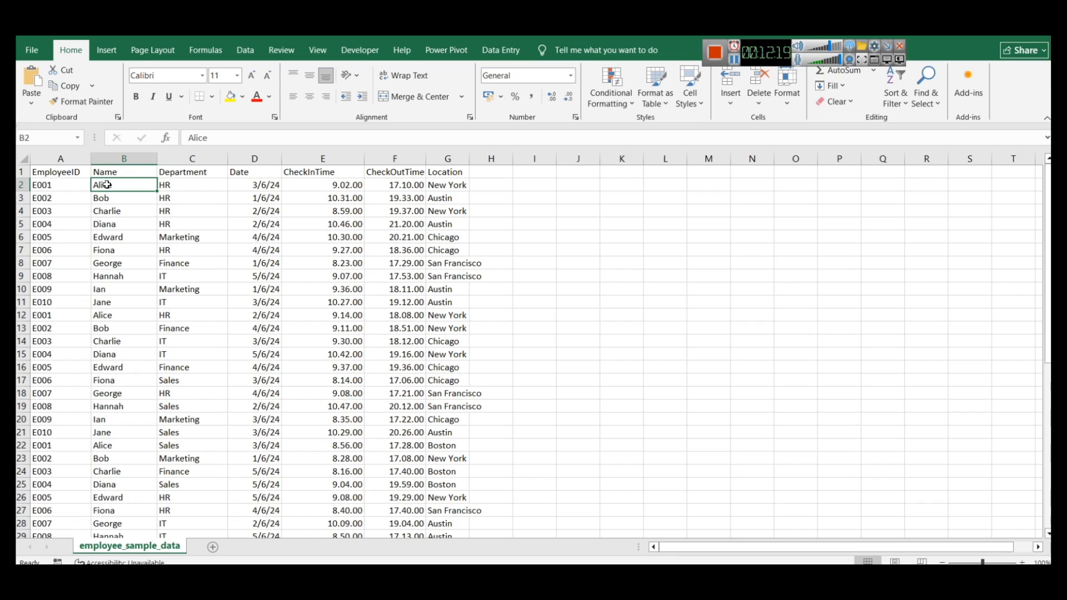
pyautogui.click(318, 187)
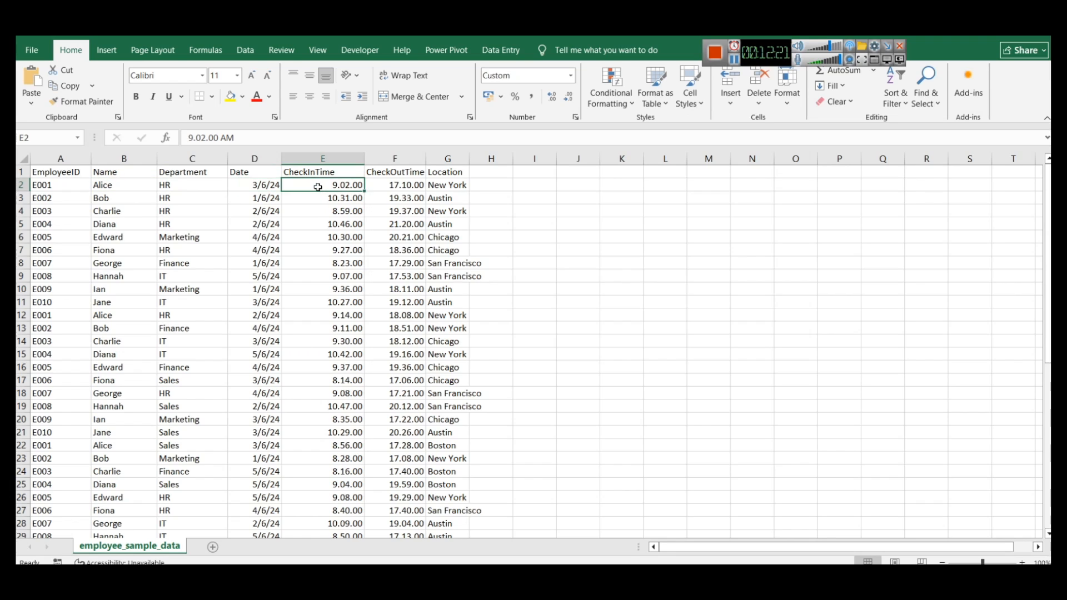
pyautogui.click(394, 188)
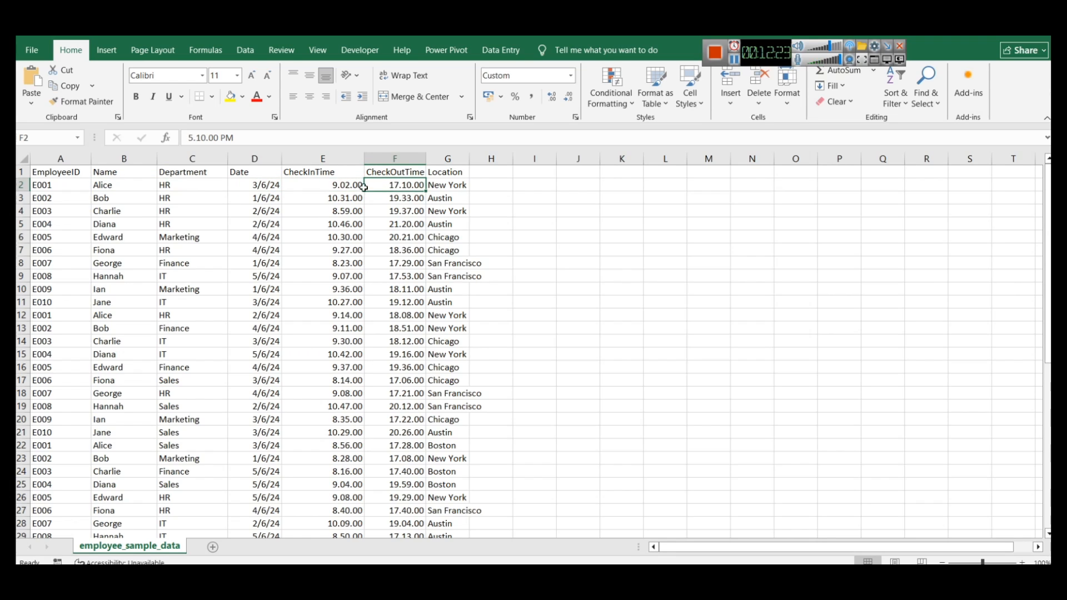
pyautogui.click(260, 189)
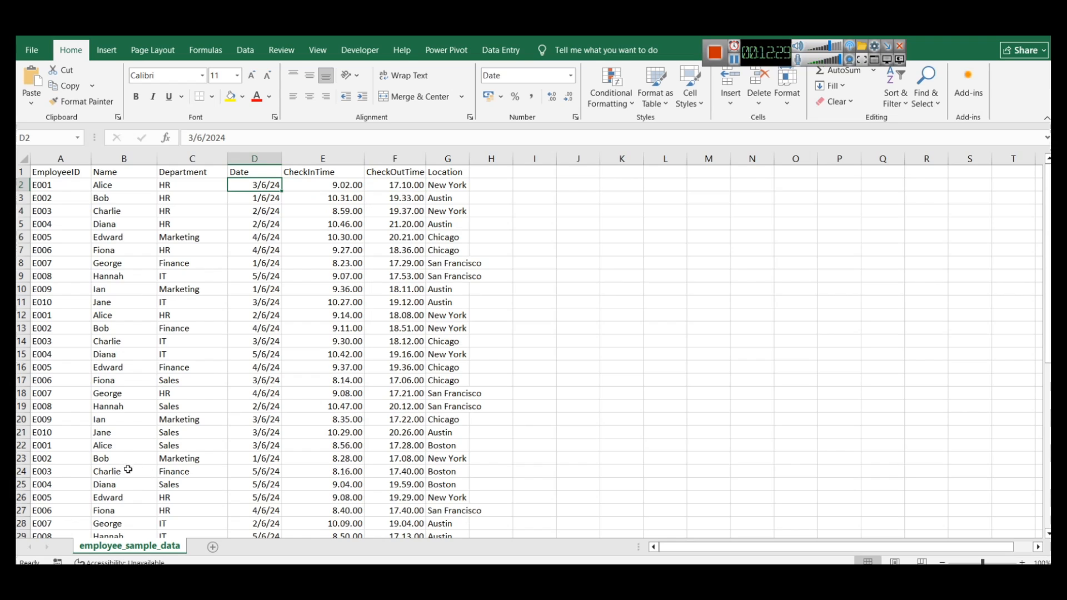
pyautogui.click(106, 448)
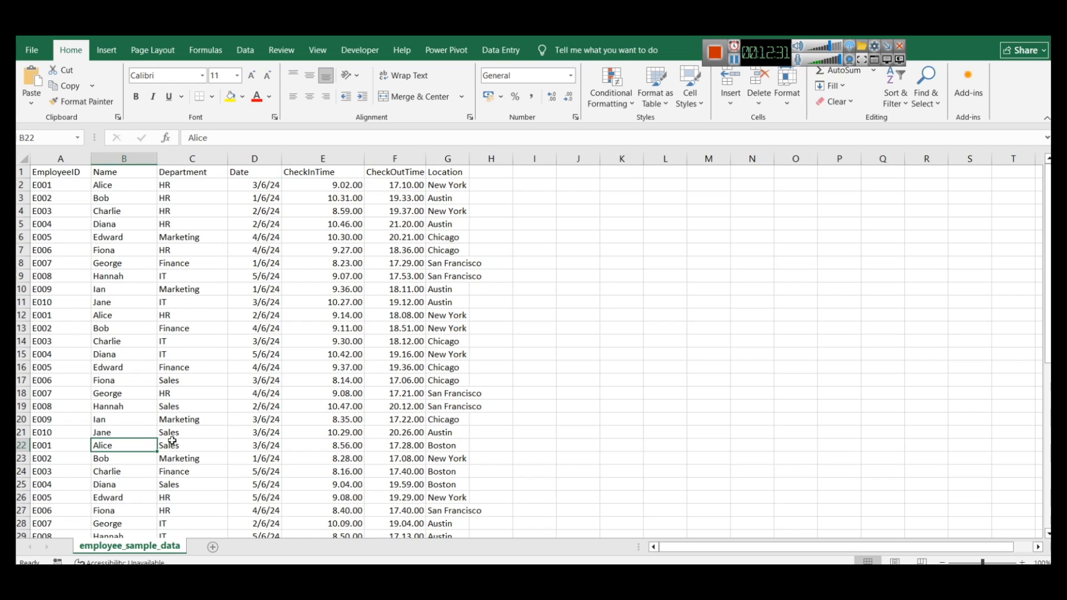
pyautogui.click(172, 443)
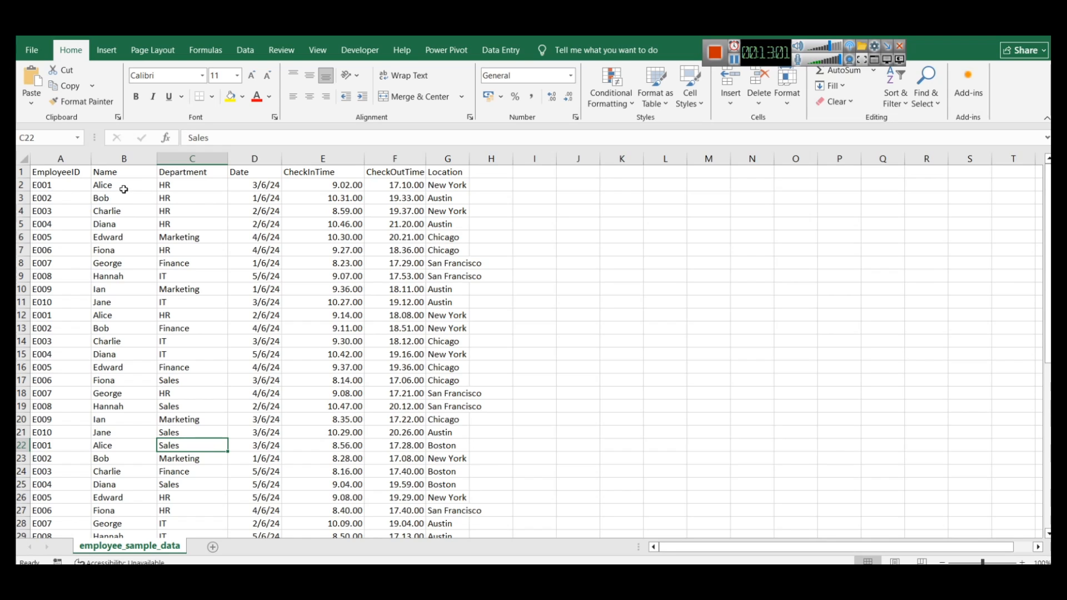
pyautogui.click(343, 195)
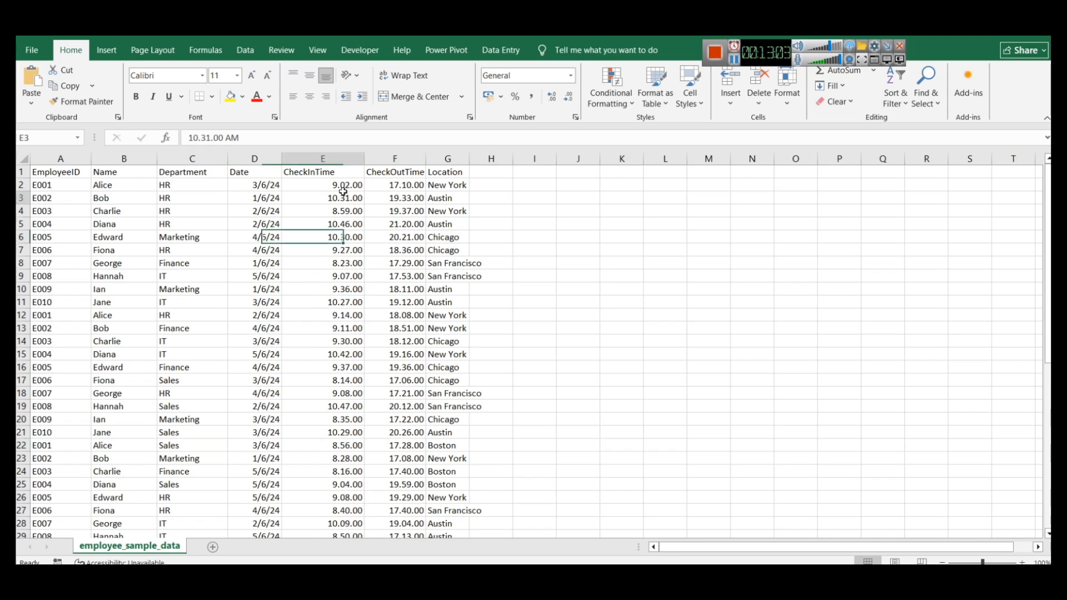
pyautogui.scroll(3, 580, 317)
pyautogui.scroll(1, 507, 300)
pyautogui.click(497, 202)
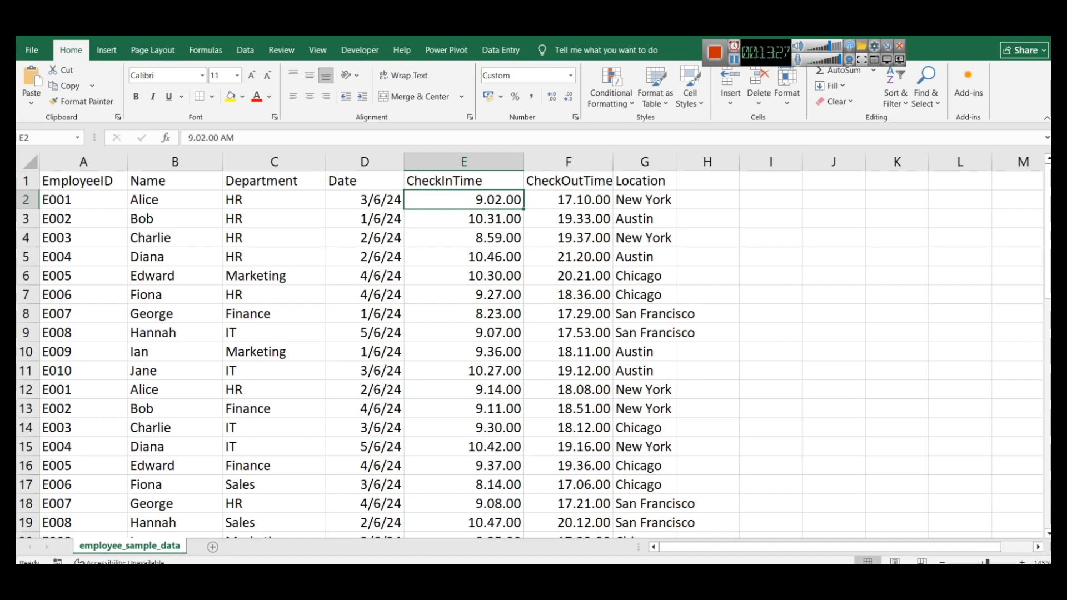
# - Switch back to Power BI and open the Employees table's query in Power Query Editor
pyautogui.click(508, 510)
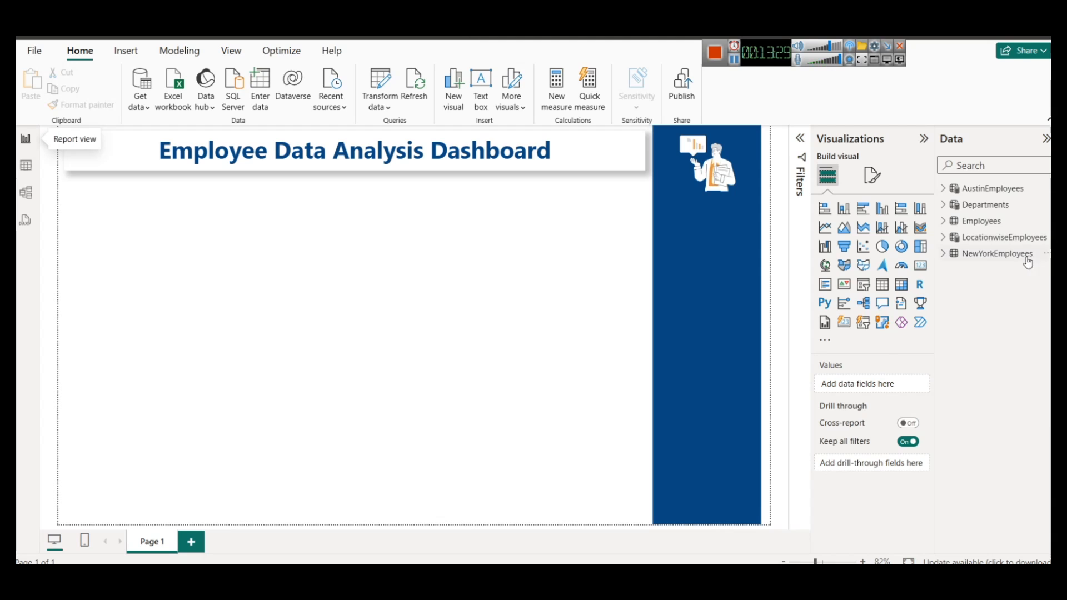
pyautogui.rightClick(990, 222)
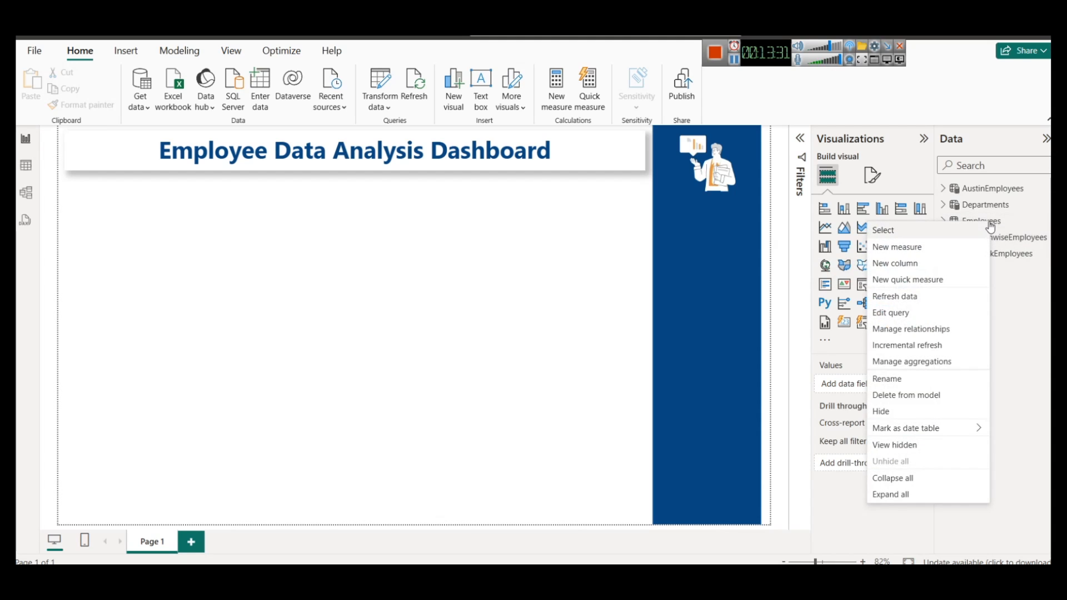
pyautogui.click(985, 223)
pyautogui.rightClick(983, 227)
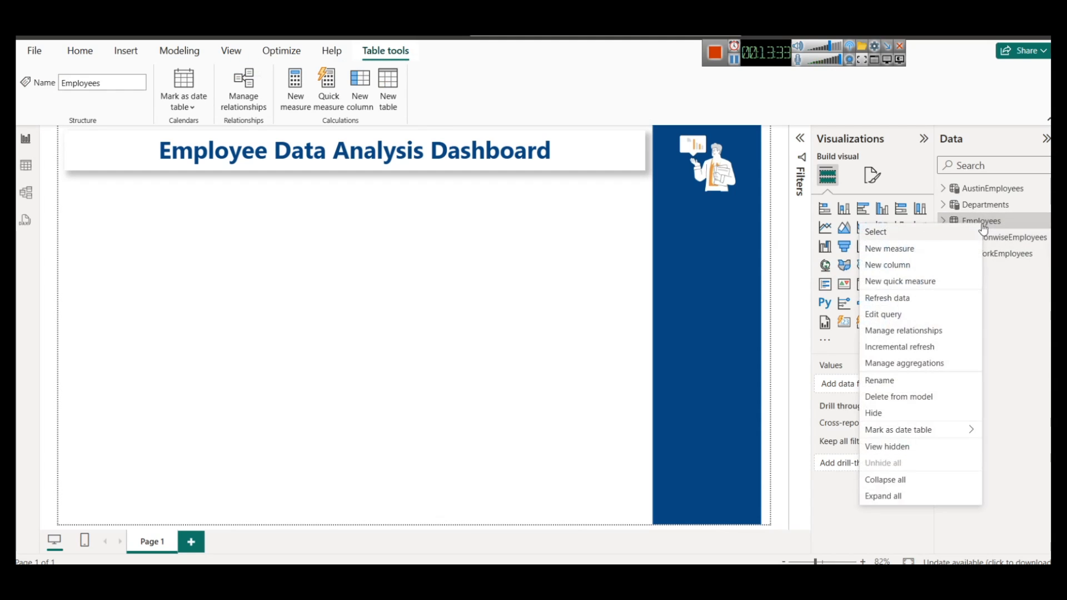
pyautogui.click(925, 314)
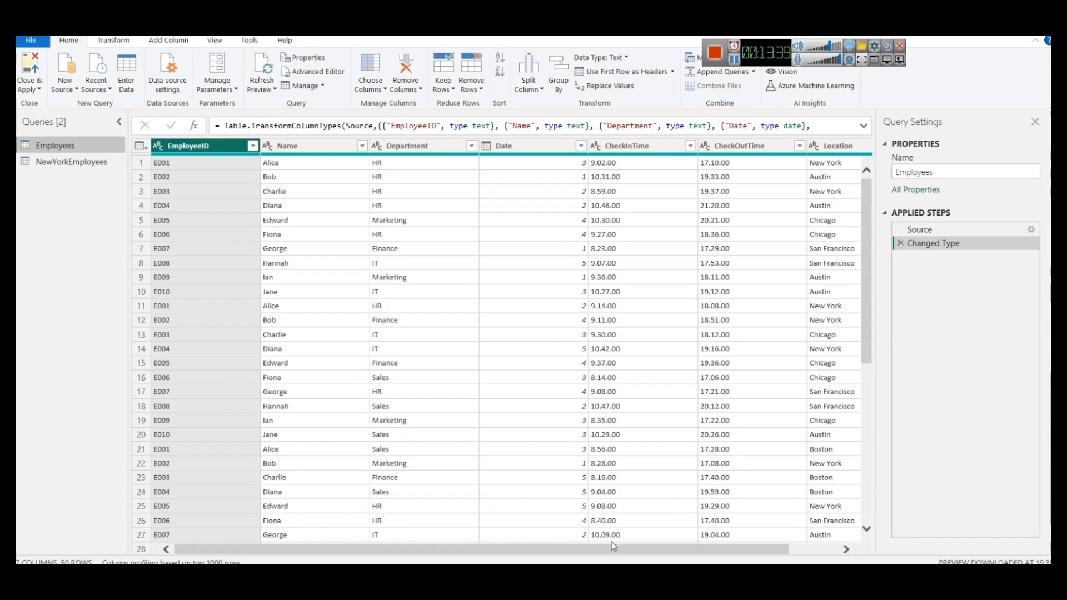
# - Try to convert the CheckInTime column to the Time data type, replacing the current type conversion
pyautogui.moveTo(616, 551); pyautogui.dragTo(666, 550)
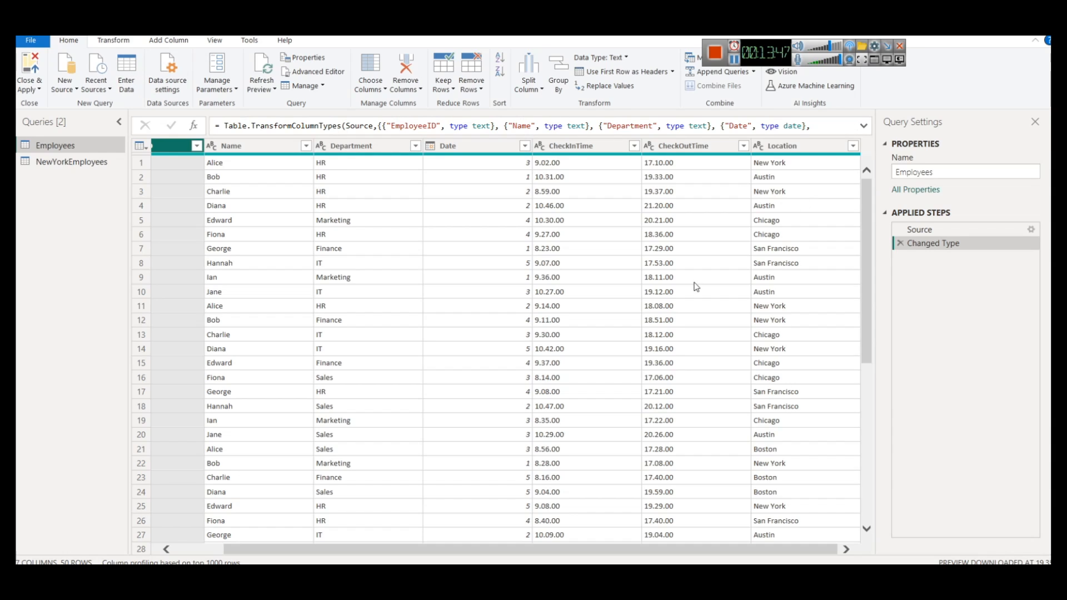
pyautogui.rightClick(571, 144)
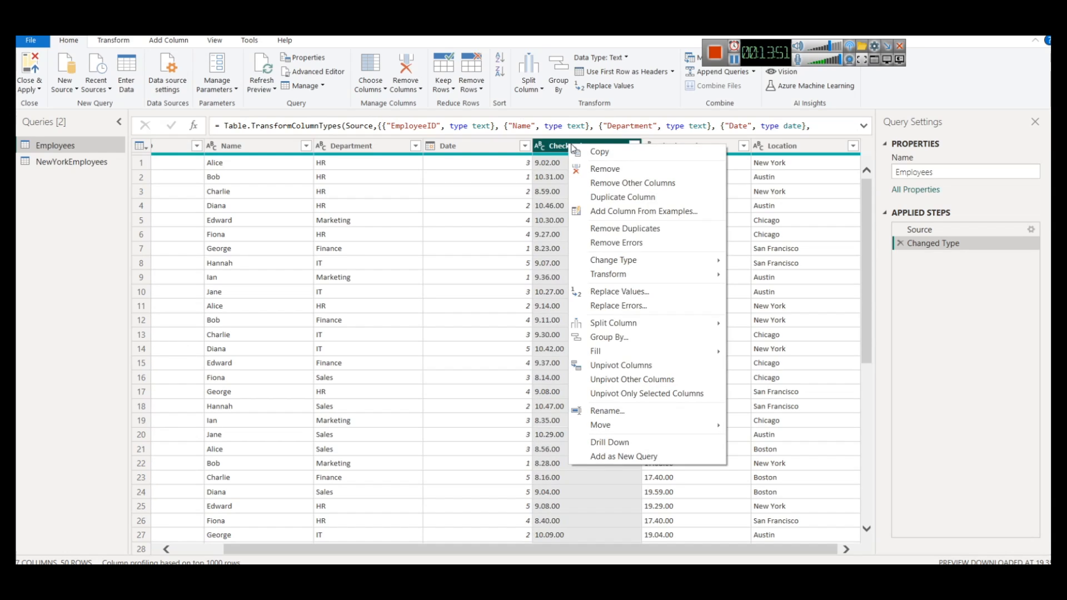
pyautogui.click(572, 138)
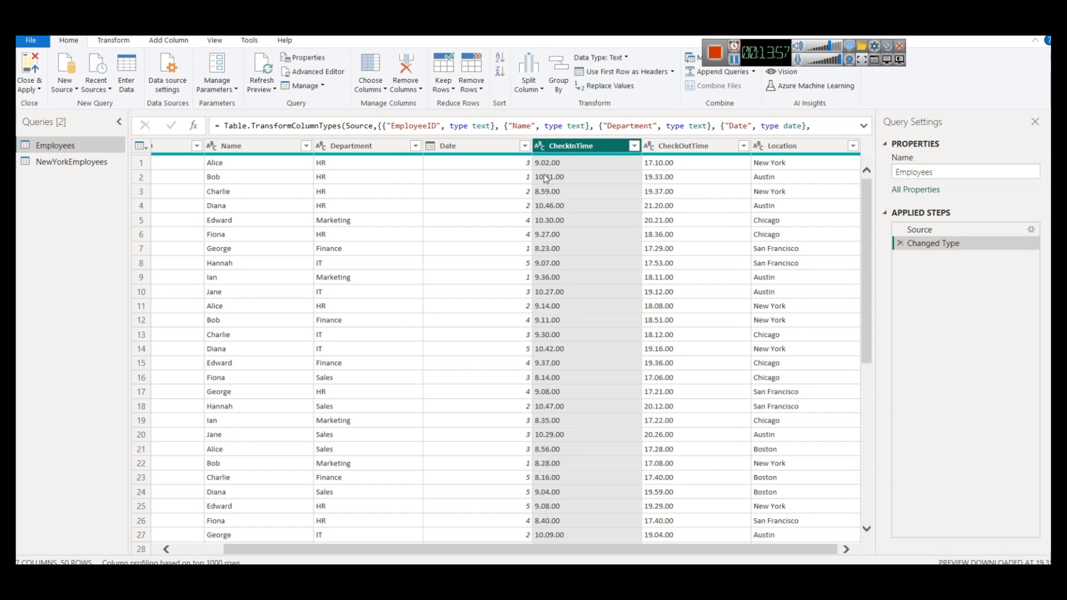
pyautogui.rightClick(558, 144)
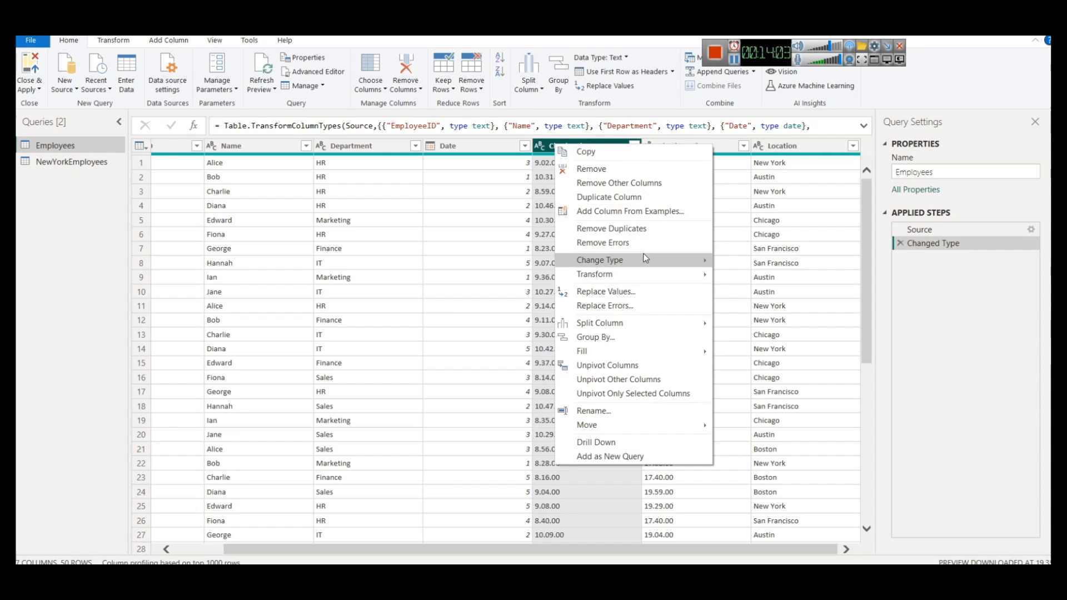
pyautogui.moveTo(646, 259)
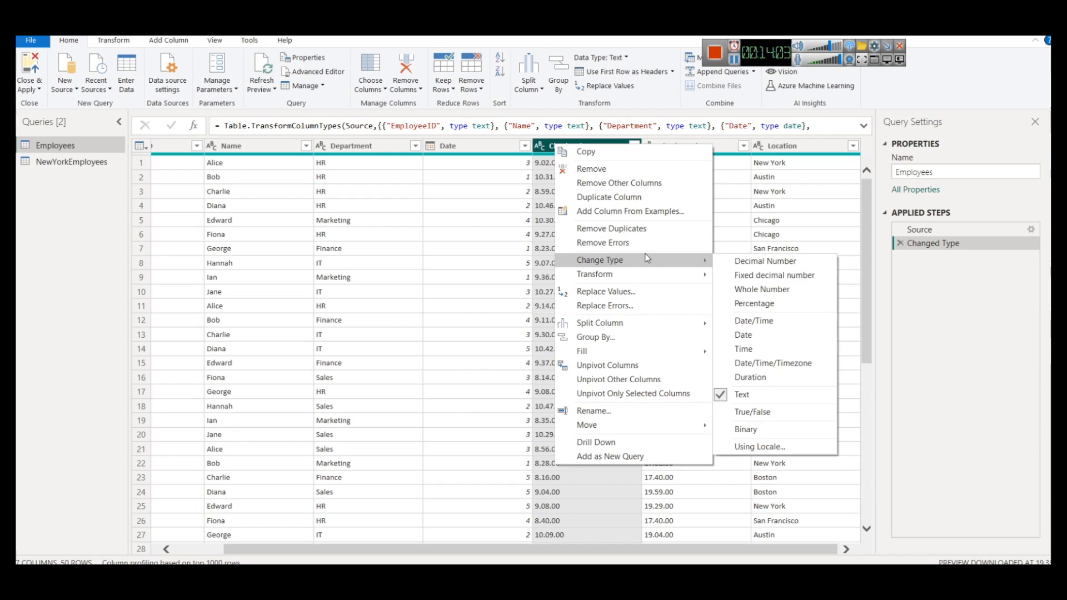
pyautogui.click(781, 349)
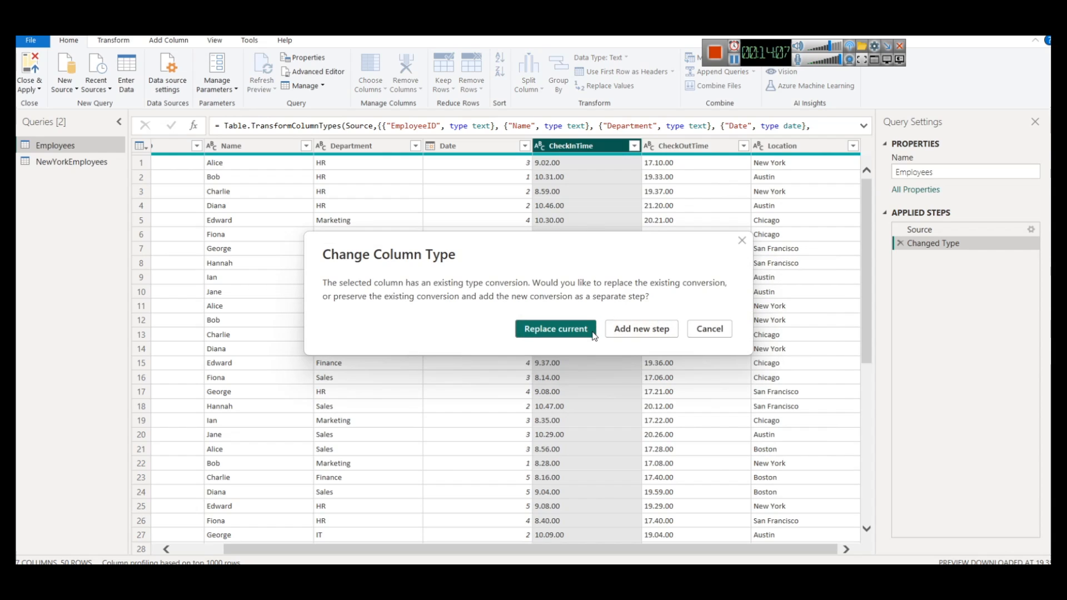
pyautogui.click(562, 333)
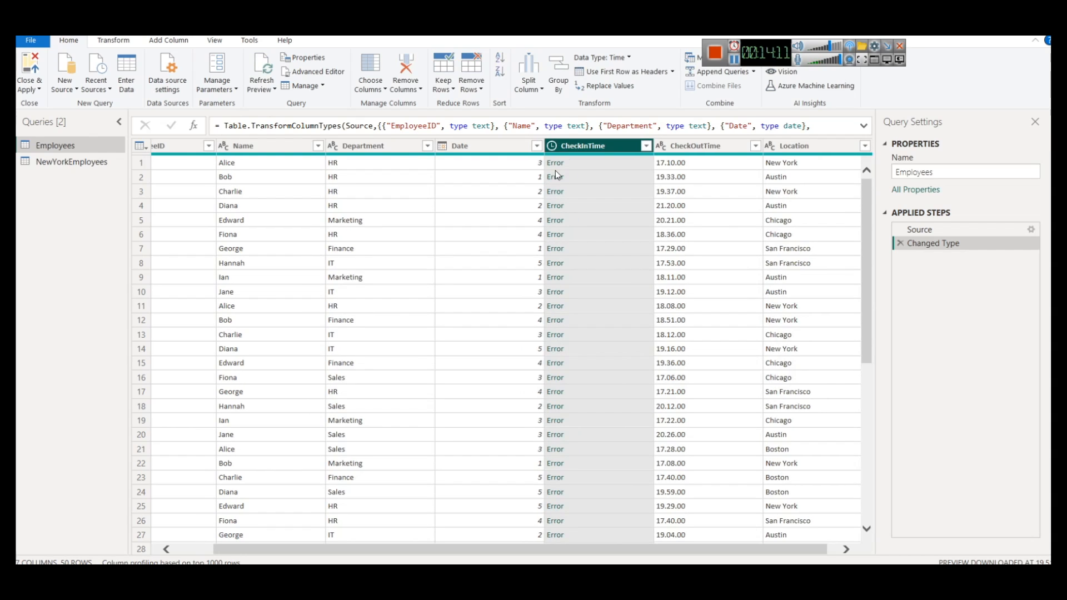
# - Delete the Changed Type step from the Employees query
pyautogui.click(900, 244)
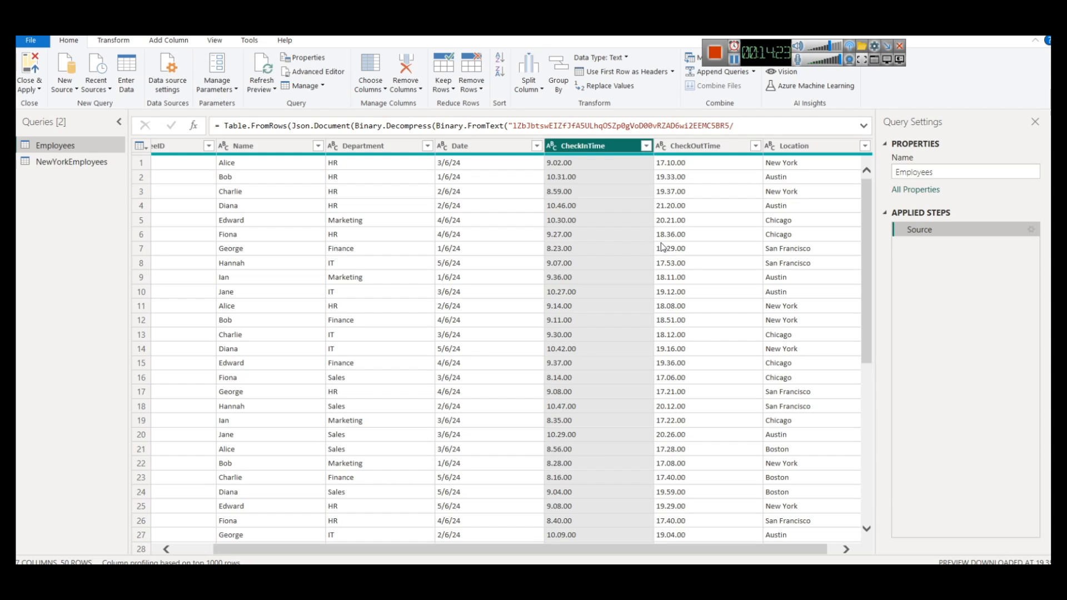
# - Replace every "." with ":" in the CheckInTime column of the Employees query
pyautogui.rightClick(589, 147)
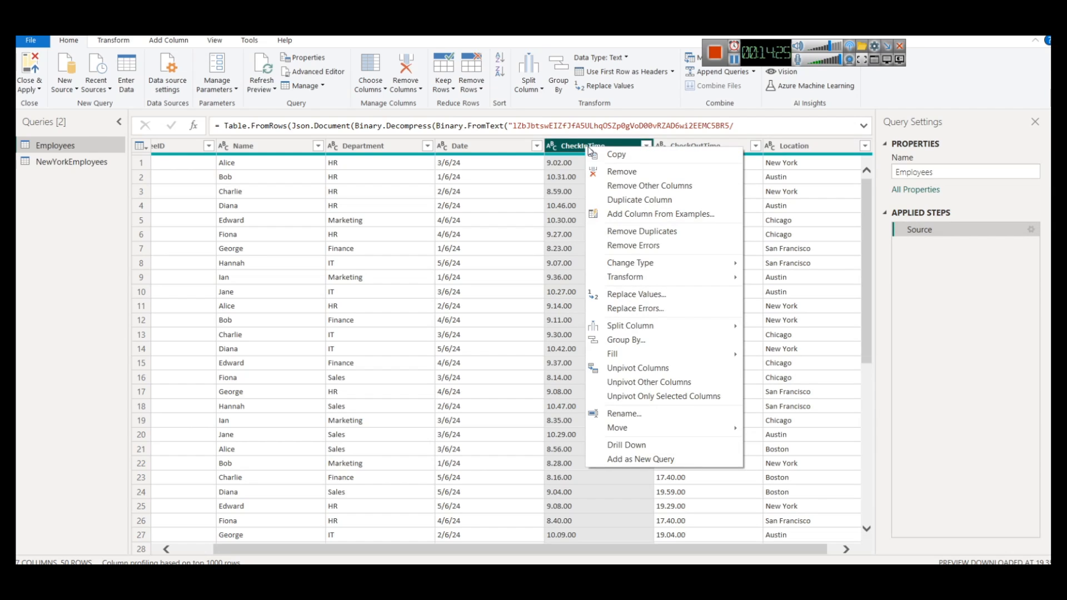
pyautogui.click(662, 295)
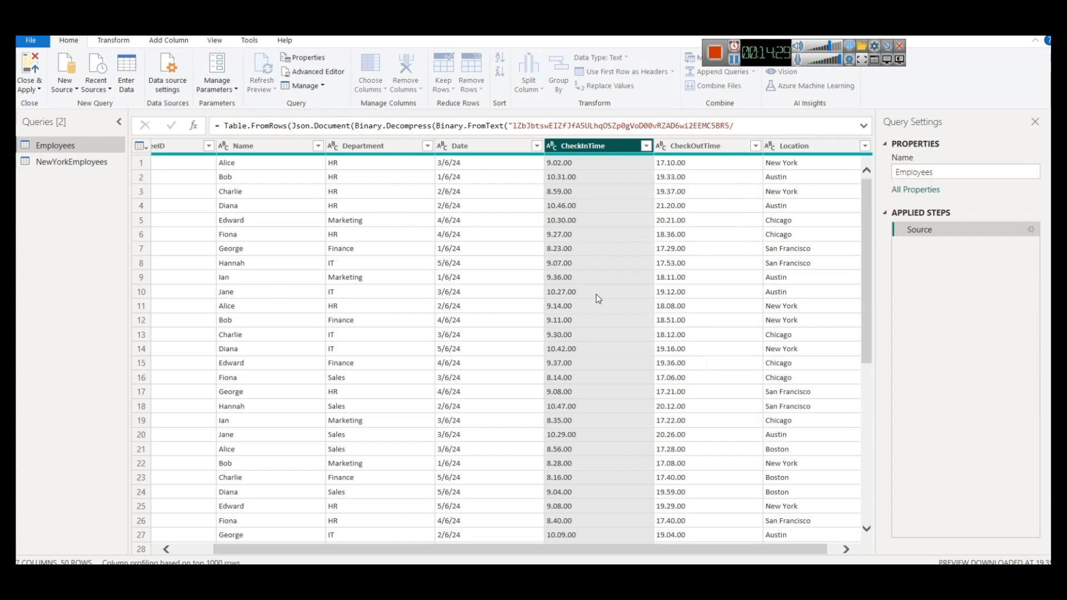
pyautogui.write('.')
pyautogui.click(392, 301)
pyautogui.write(':')
pyautogui.click(552, 307)
pyautogui.doubleClick(329, 276)
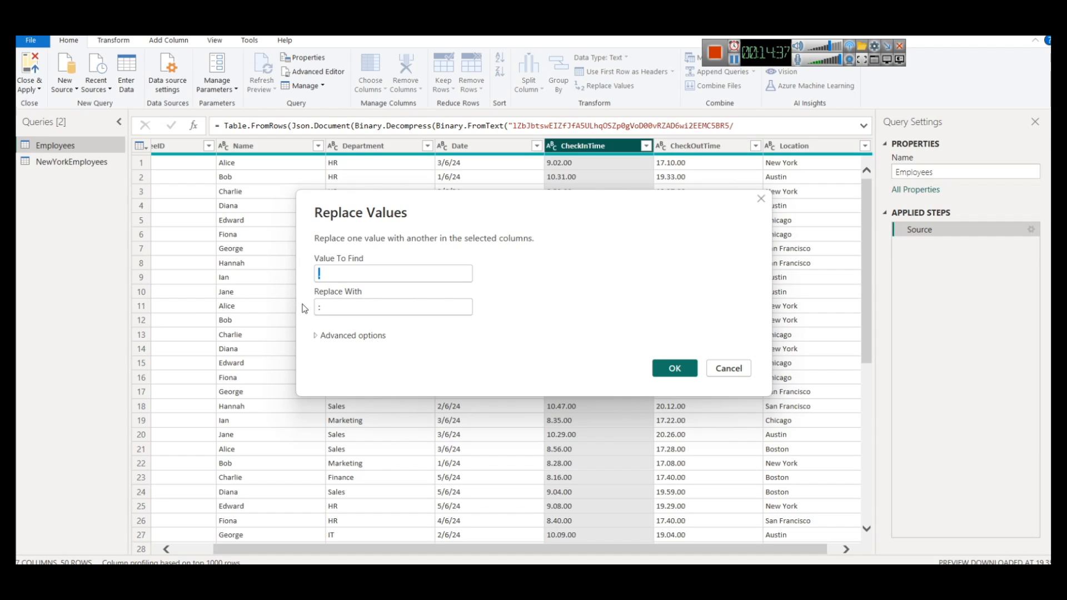
pyautogui.write(':')
pyautogui.click(680, 372)
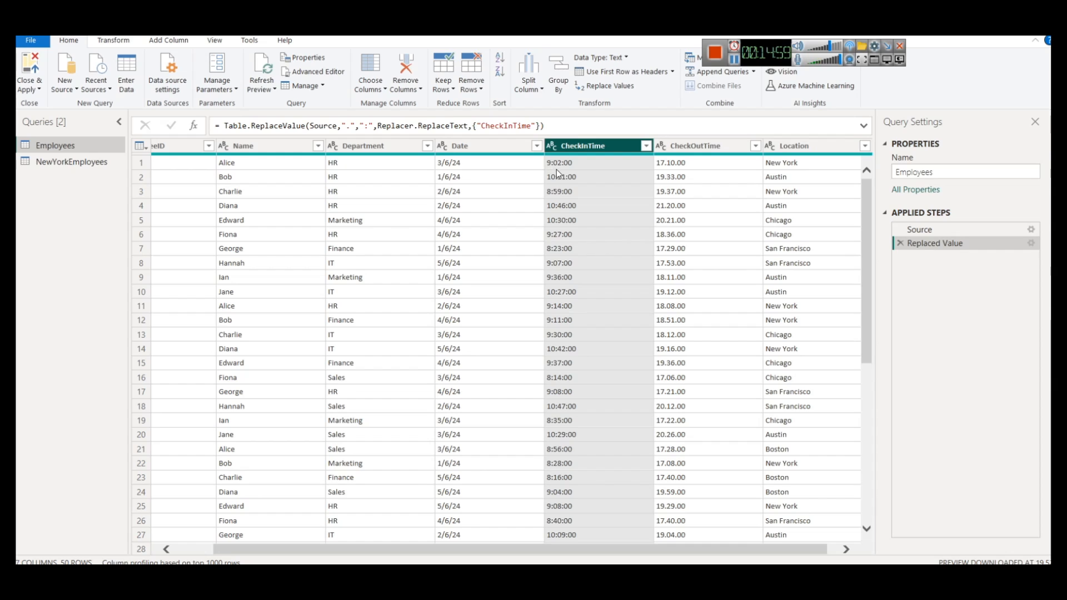
# - Change the CheckInTime column's data type to Time and check the converted entries
pyautogui.rightClick(582, 147)
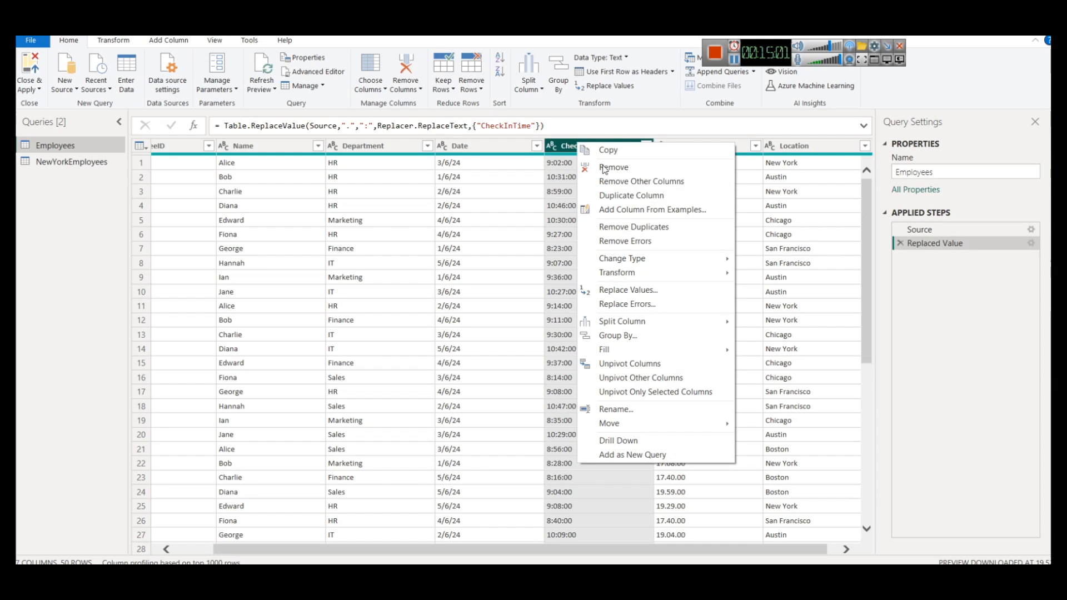
pyautogui.moveTo(678, 259)
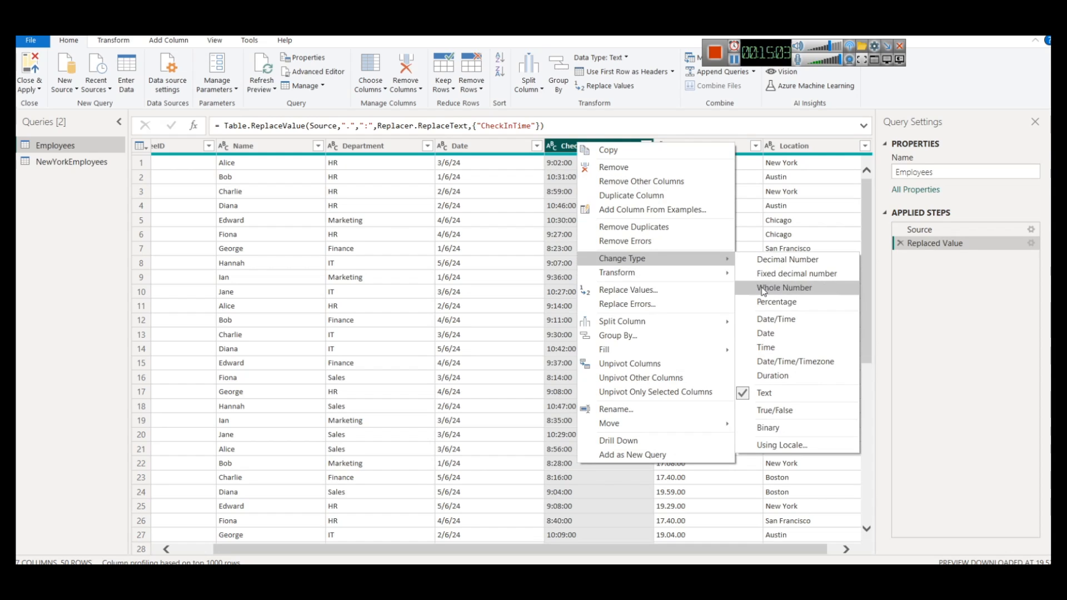
pyautogui.click(784, 349)
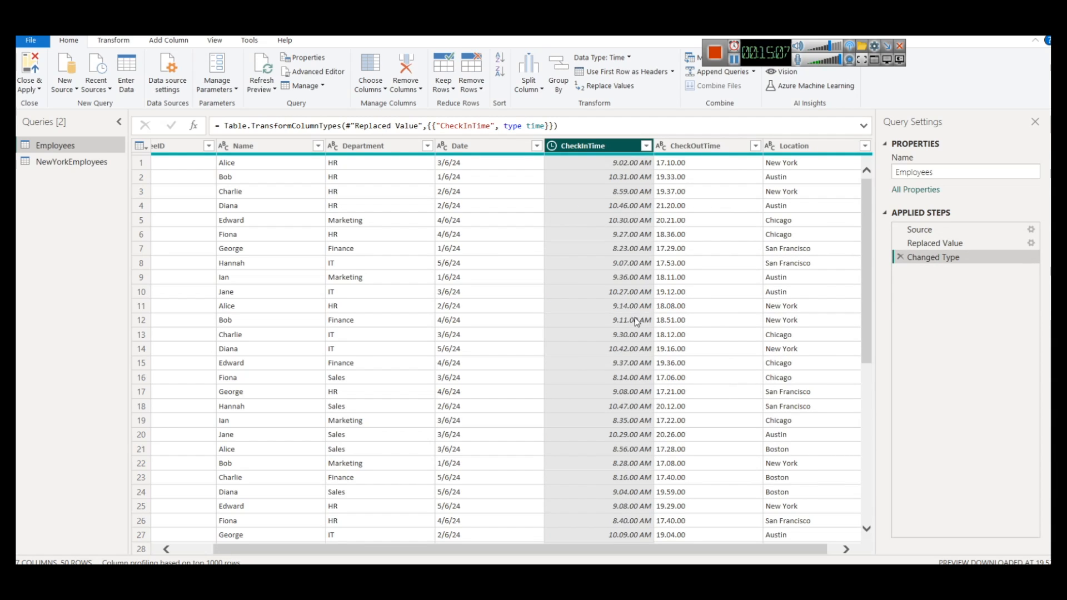
pyautogui.scroll(-8, 631, 311)
pyautogui.scroll(8, 631, 318)
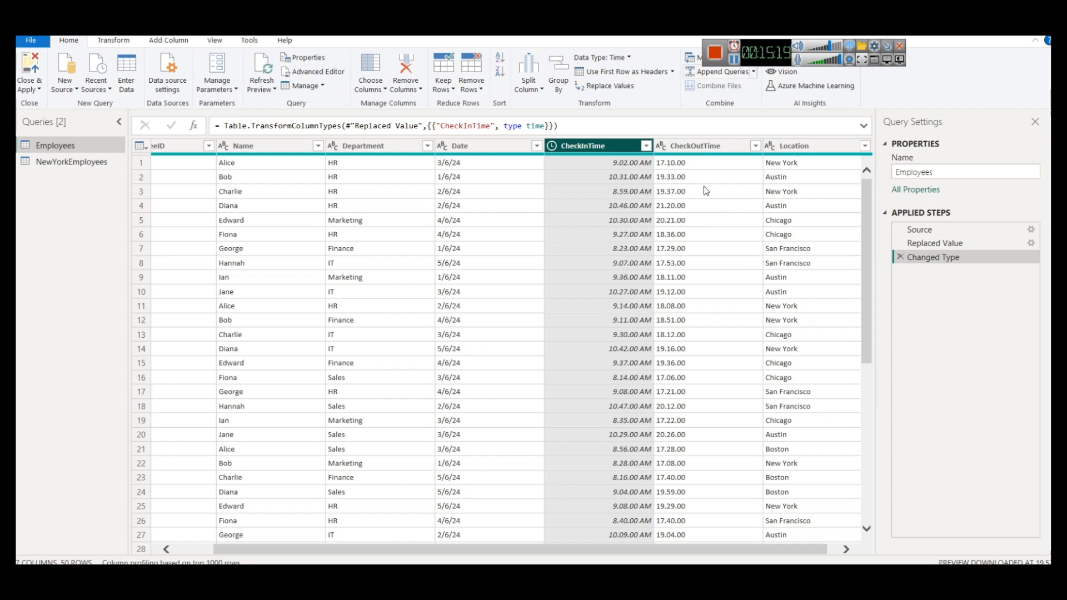
# - Replace every "." with ":" in the CheckOutTime column of the Employees query
pyautogui.click(702, 147)
pyautogui.rightClick(701, 147)
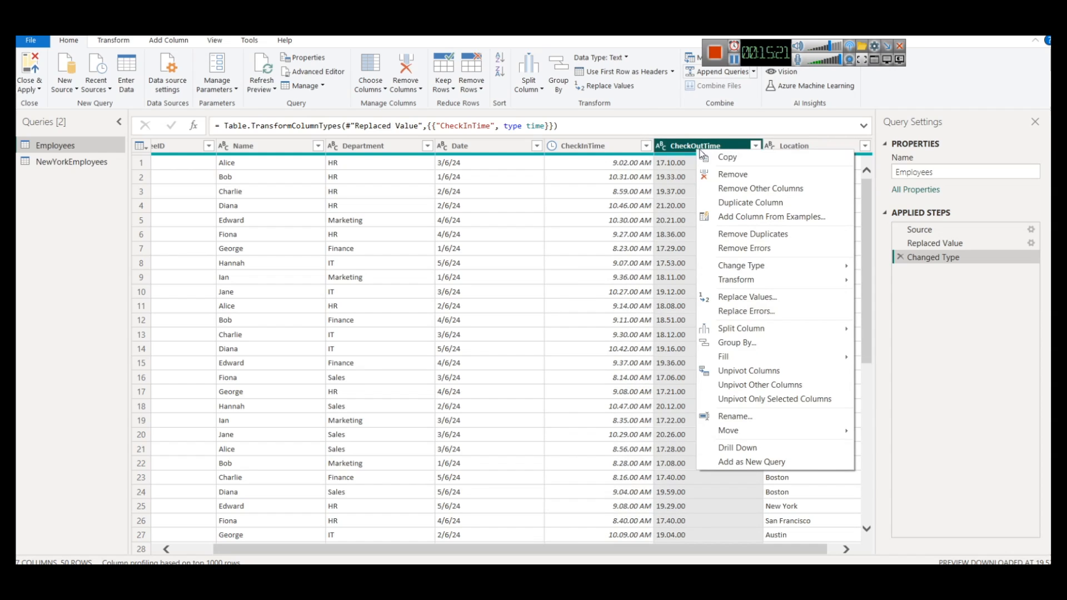
pyautogui.click(744, 300)
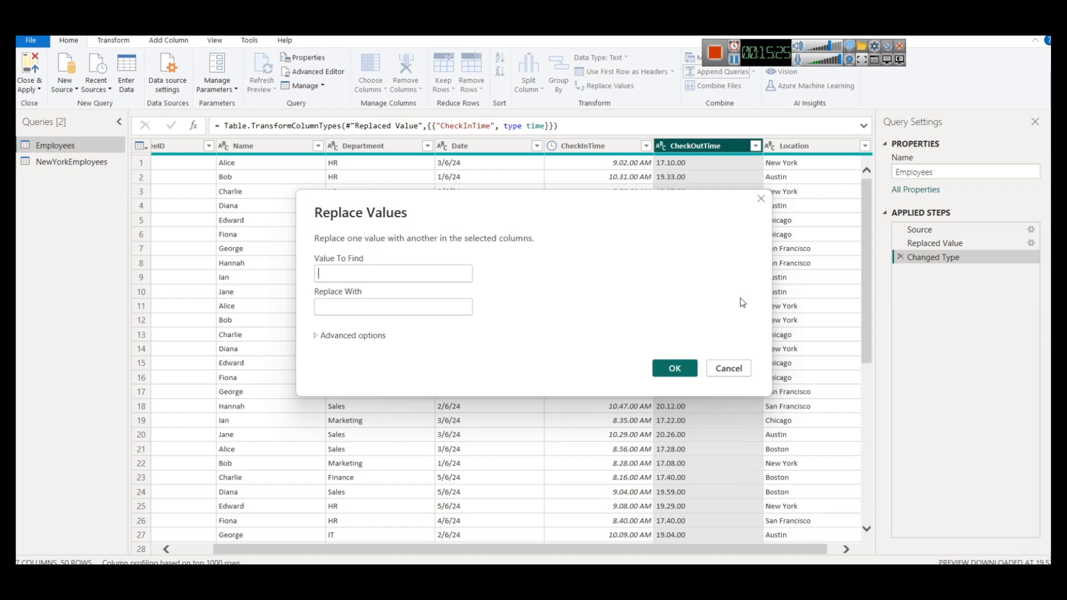
pyautogui.write('.')
pyautogui.press('Tab')
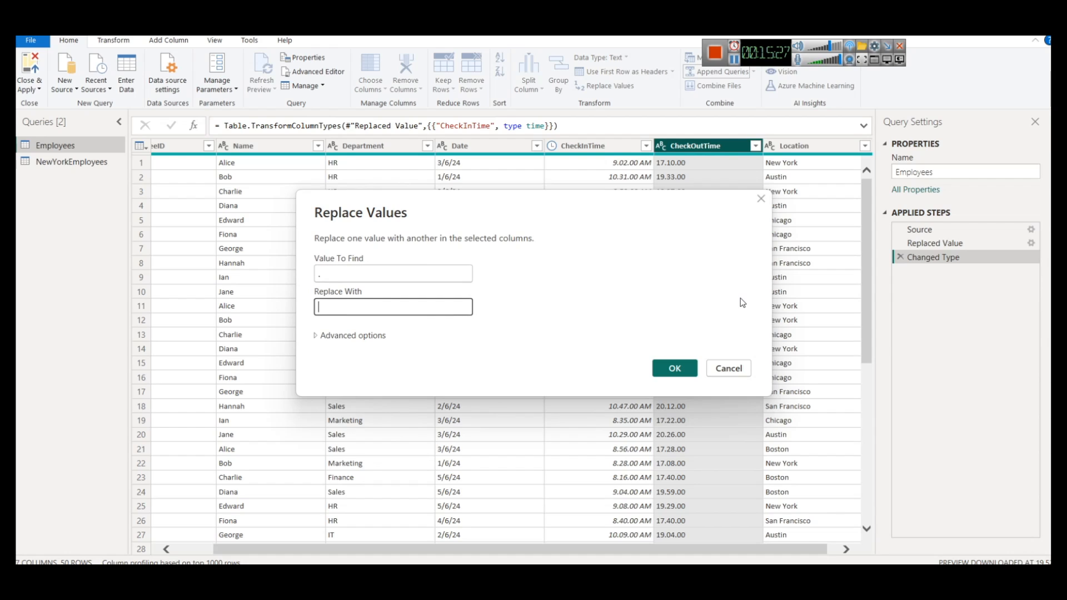
pyautogui.click(350, 335)
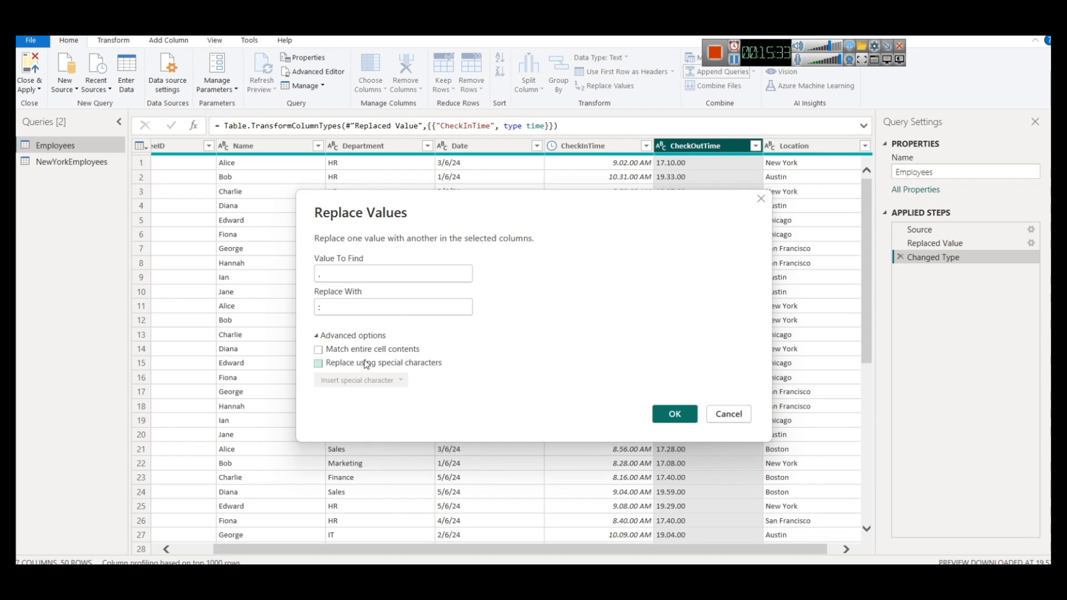
pyautogui.click(679, 416)
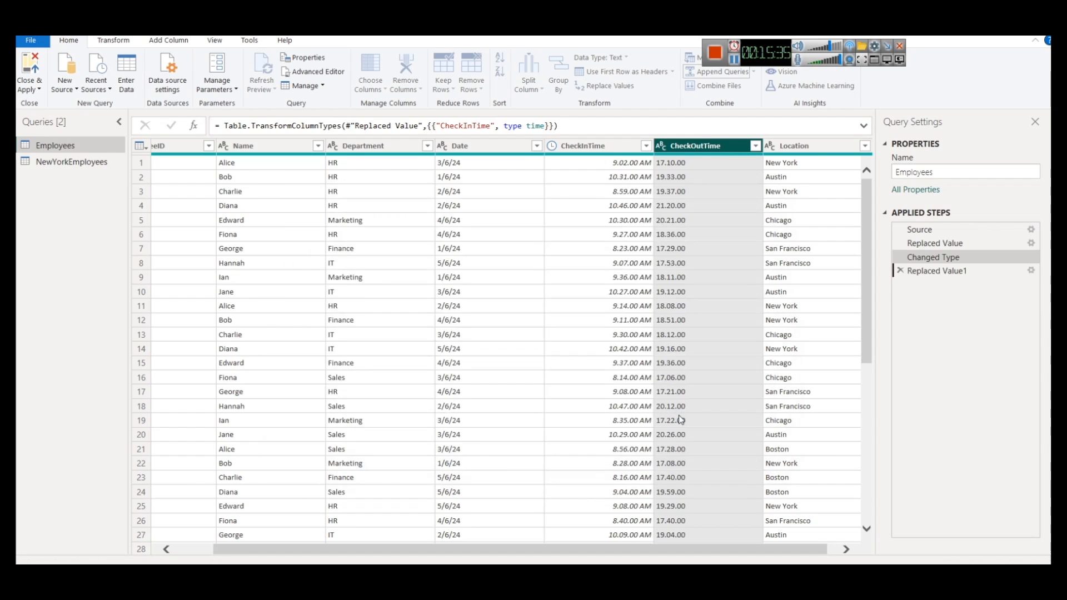
# - Change the CheckOutTime column's data type to Time
pyautogui.rightClick(702, 149)
pyautogui.moveTo(794, 272)
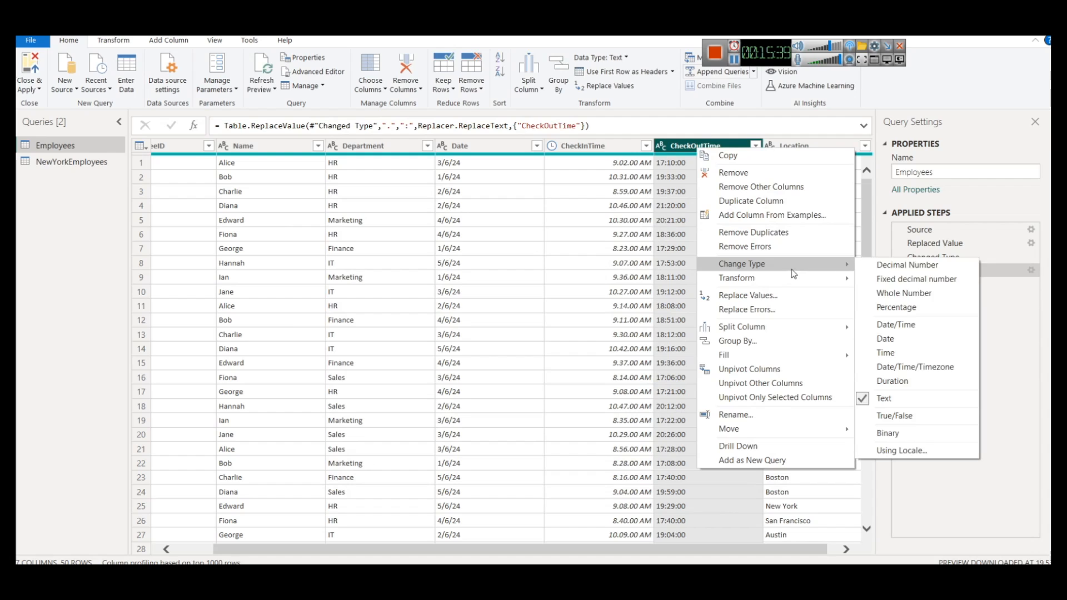
pyautogui.click(886, 351)
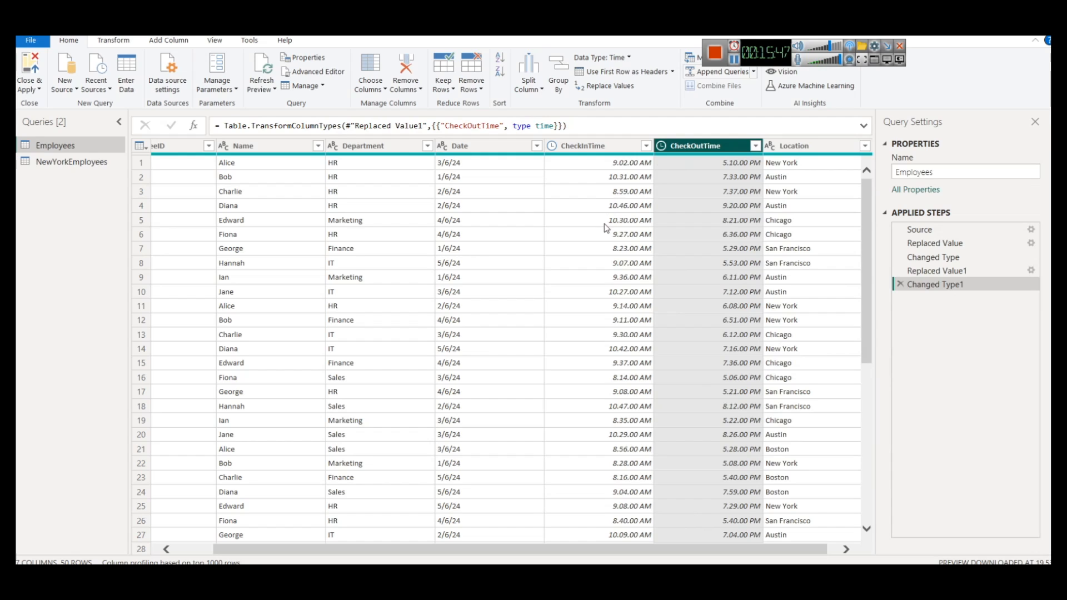
pyautogui.click(29, 88)
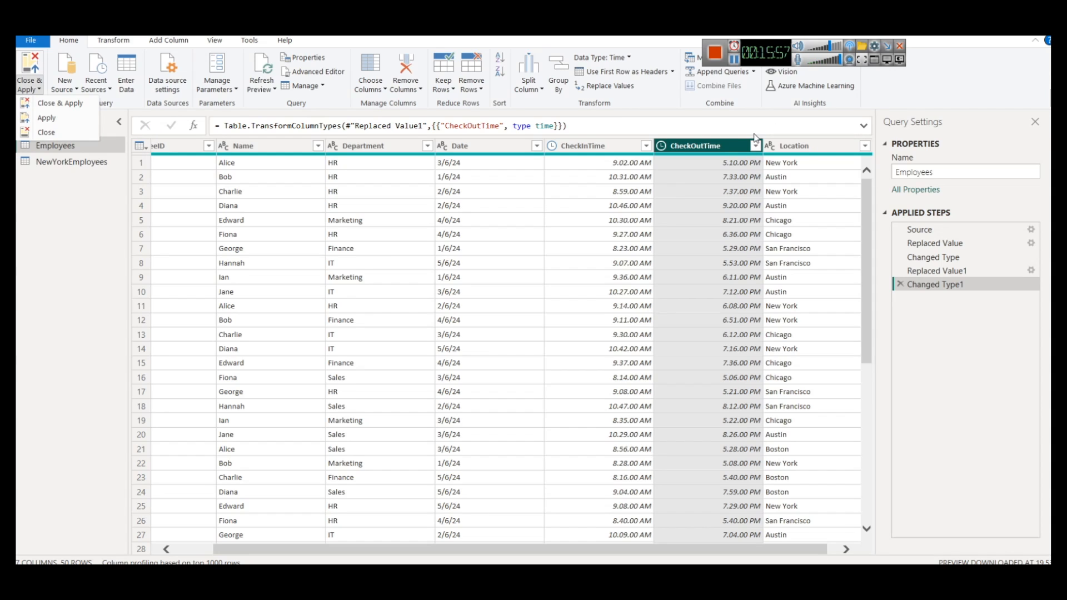
pyautogui.click(735, 60)
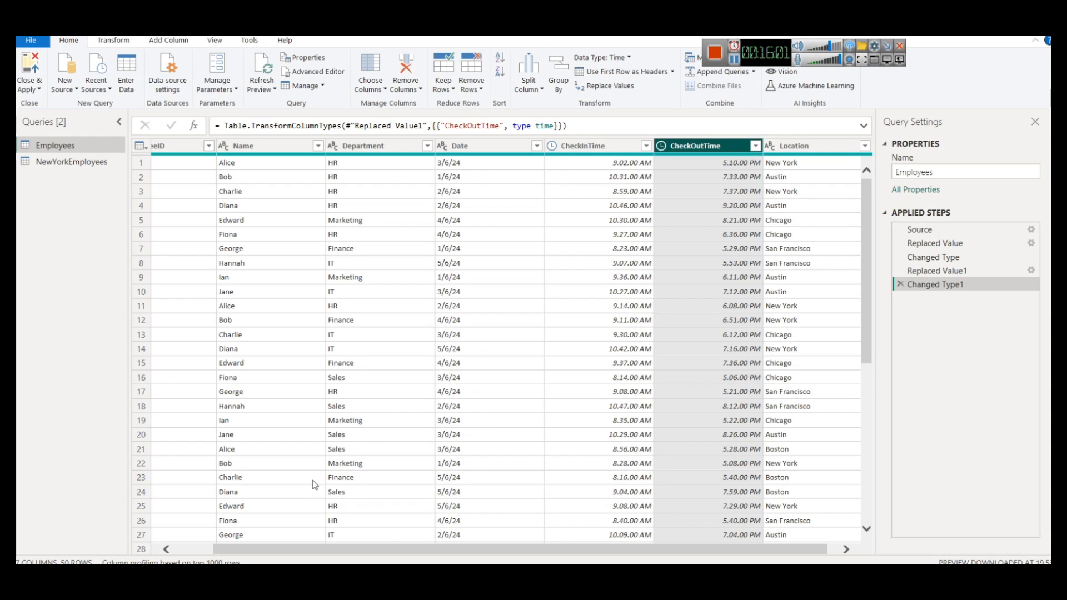
# - Switch to the Slidescope article in the browser and review its Time Column Cleaning instructions
pyautogui.click(362, 500)
pyautogui.scroll(-15, 372, 336)
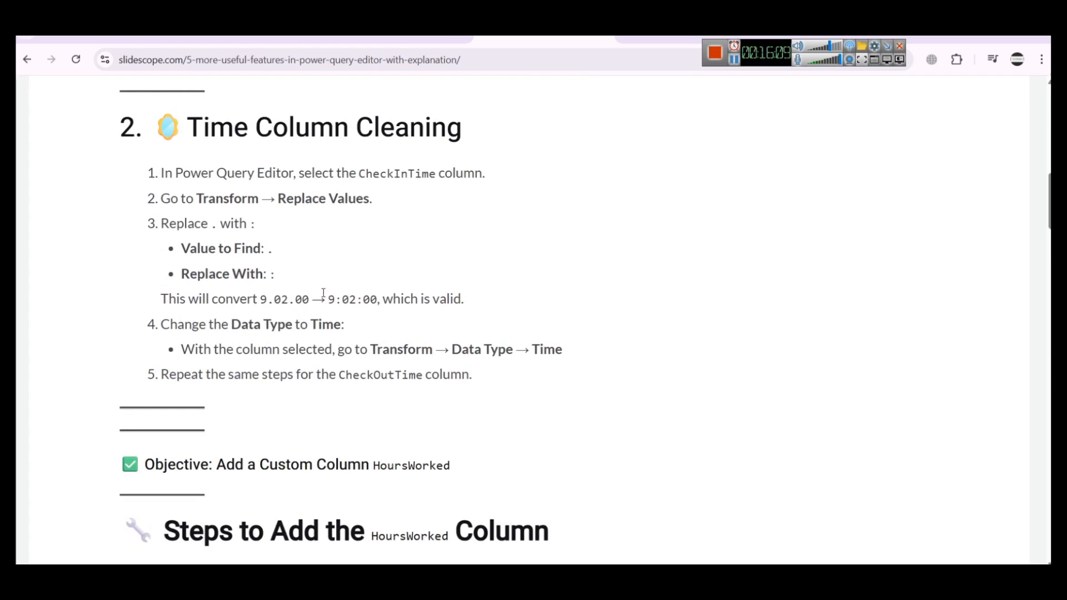
pyautogui.keyDown('ctrl'); pyautogui.scroll(2, 503, 307); pyautogui.keyUp('ctrl')
pyautogui.scroll(-3, 464, 302)
pyautogui.scroll(-5, 464, 302)
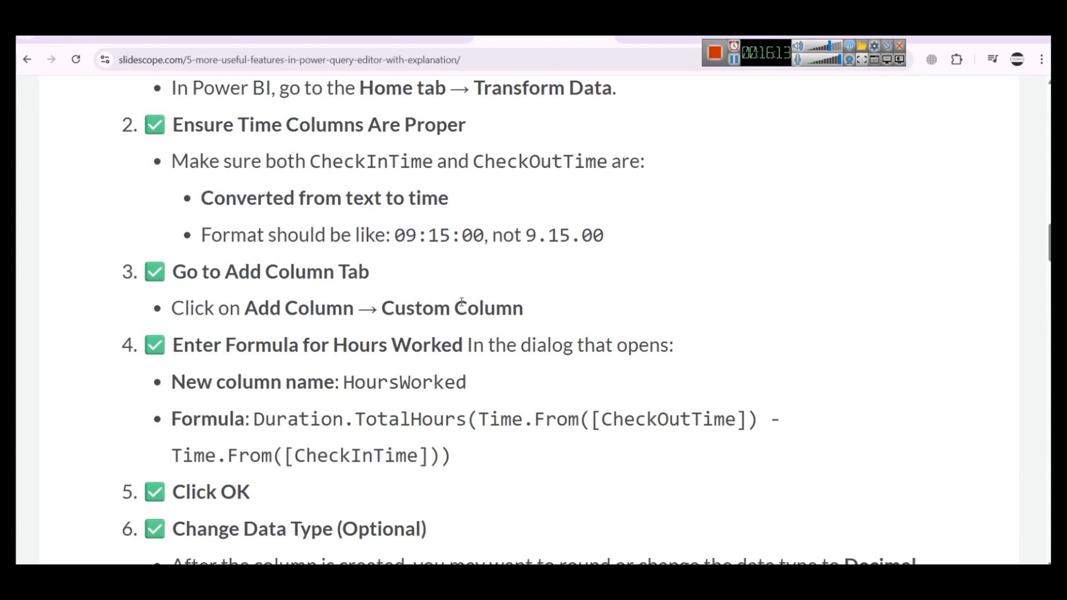
pyautogui.scroll(10, 461, 302)
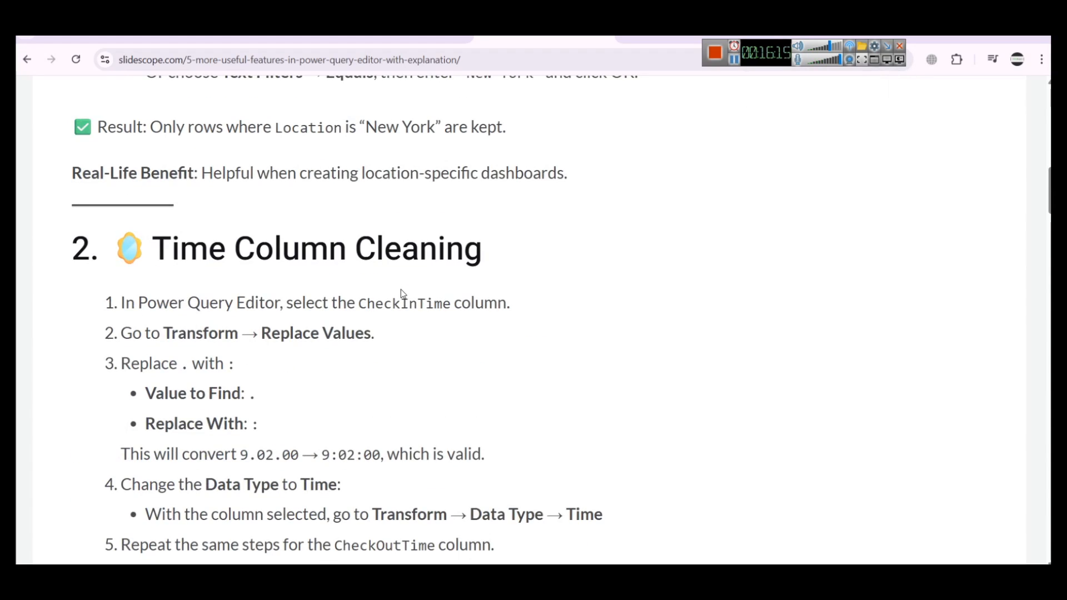
pyautogui.scroll(-2, 402, 294)
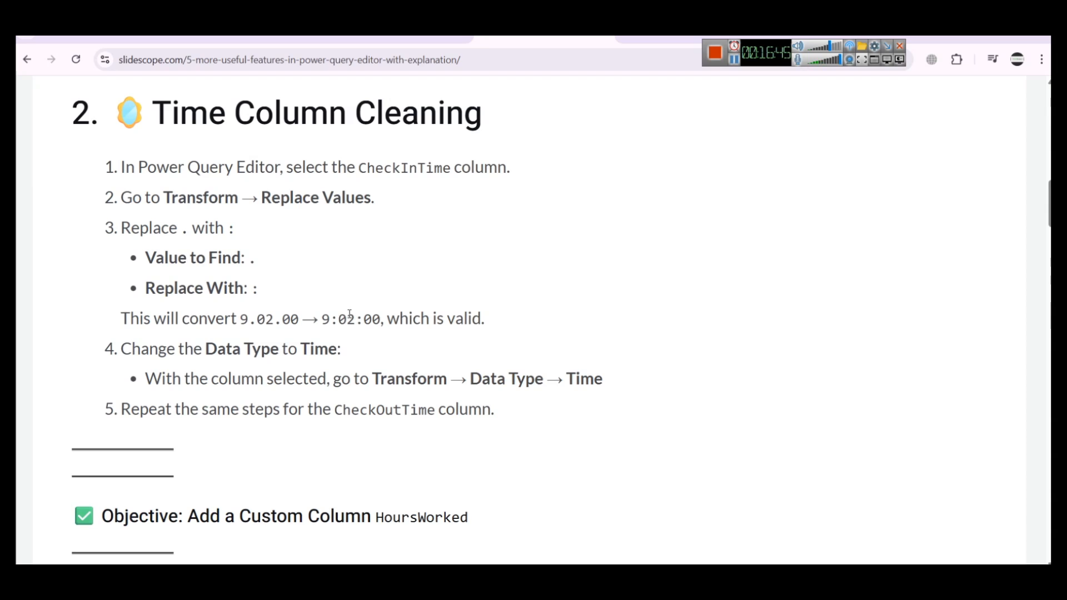
# - Read the article's objective of adding a HoursWorked custom column and its first steps, including Transform Data
pyautogui.scroll(-6, 401, 303)
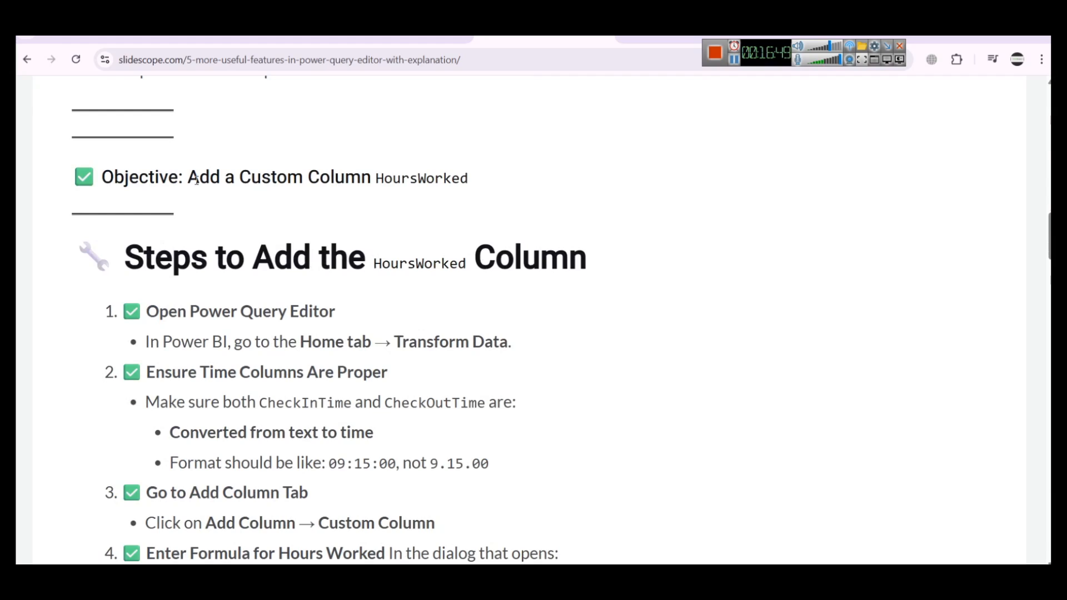
pyautogui.moveTo(250, 176); pyautogui.dragTo(470, 180)
pyautogui.click(479, 195)
pyautogui.doubleClick(411, 184)
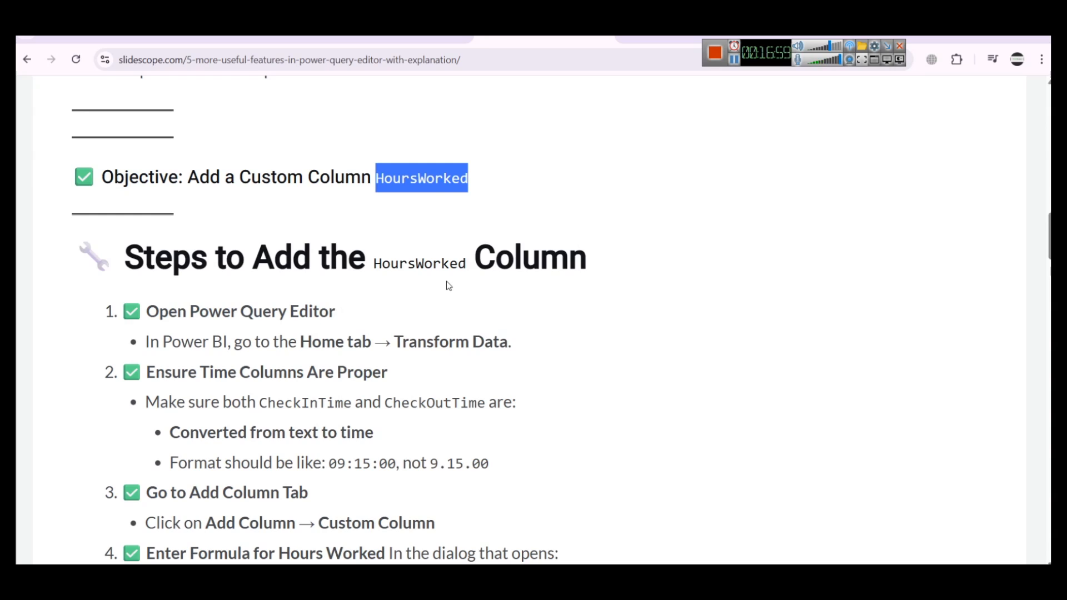
pyautogui.scroll(20, 450, 286)
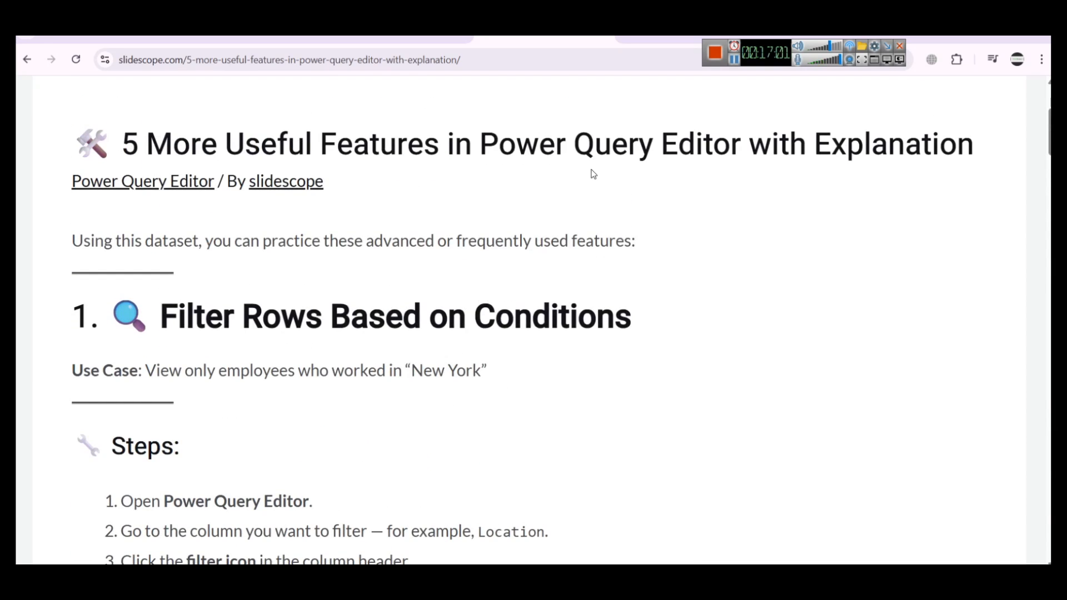
pyautogui.scroll(-12, 639, 286)
pyautogui.scroll(-10, 428, 309)
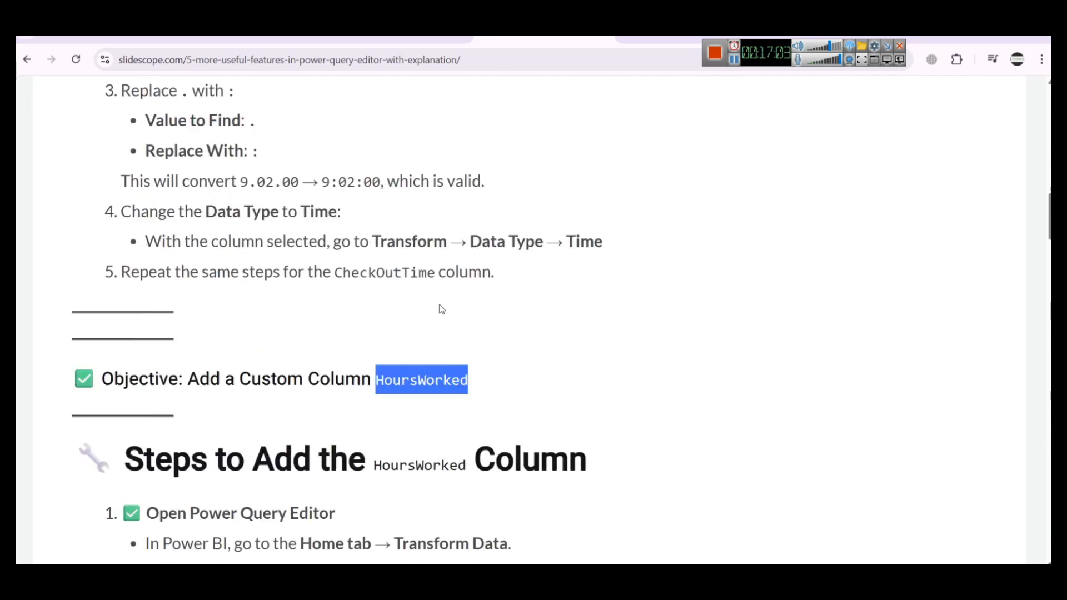
pyautogui.scroll(2, 405, 246)
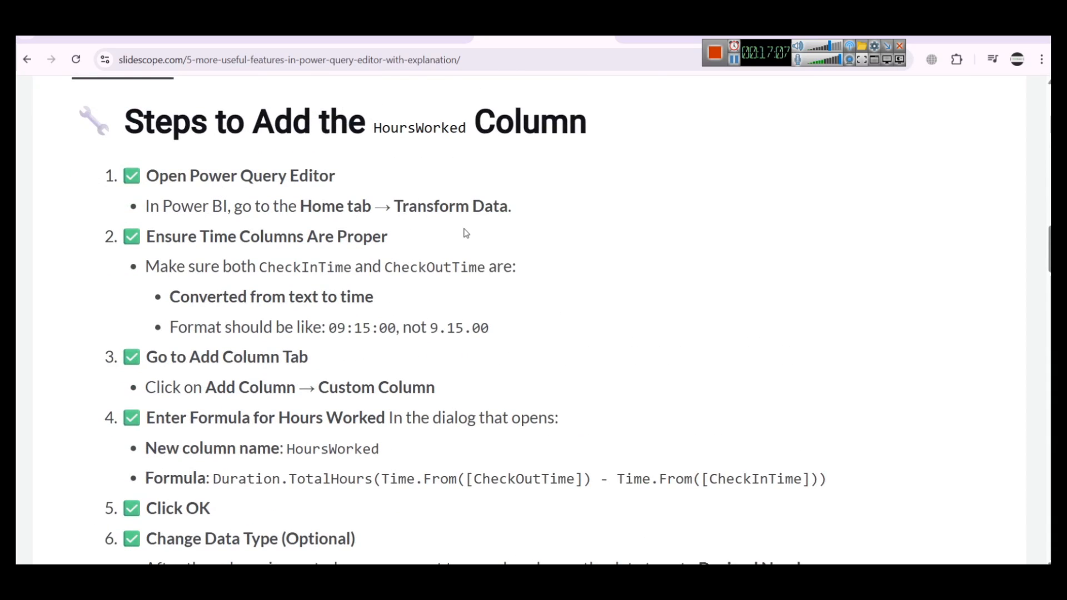
pyautogui.moveTo(395, 206); pyautogui.dragTo(573, 213)
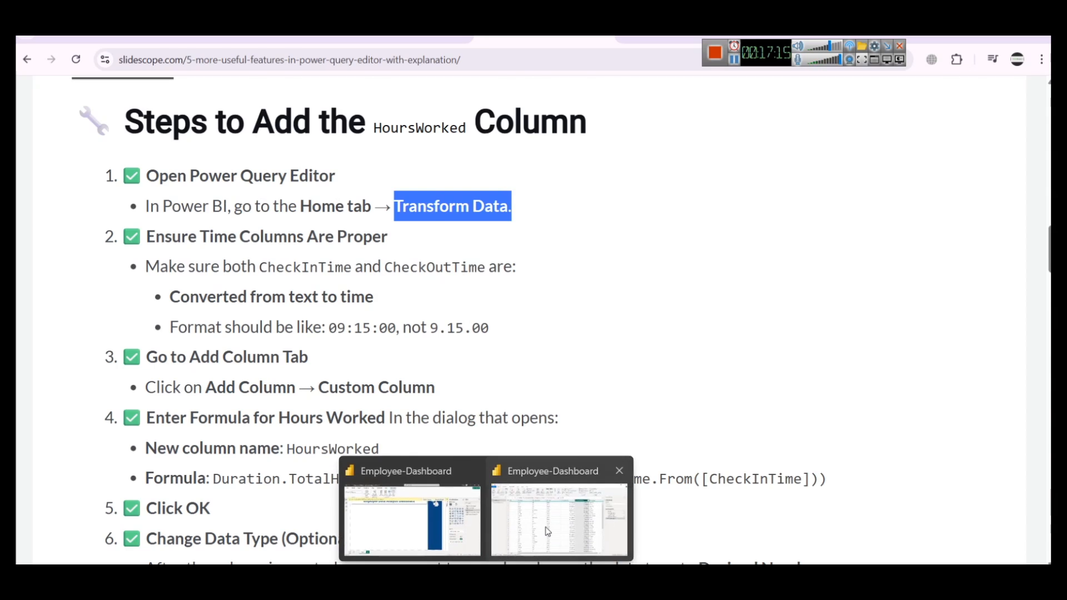
# - Switch back to Power Query Editor and change the Employees query's Date column to the Date data type
pyautogui.click(548, 532)
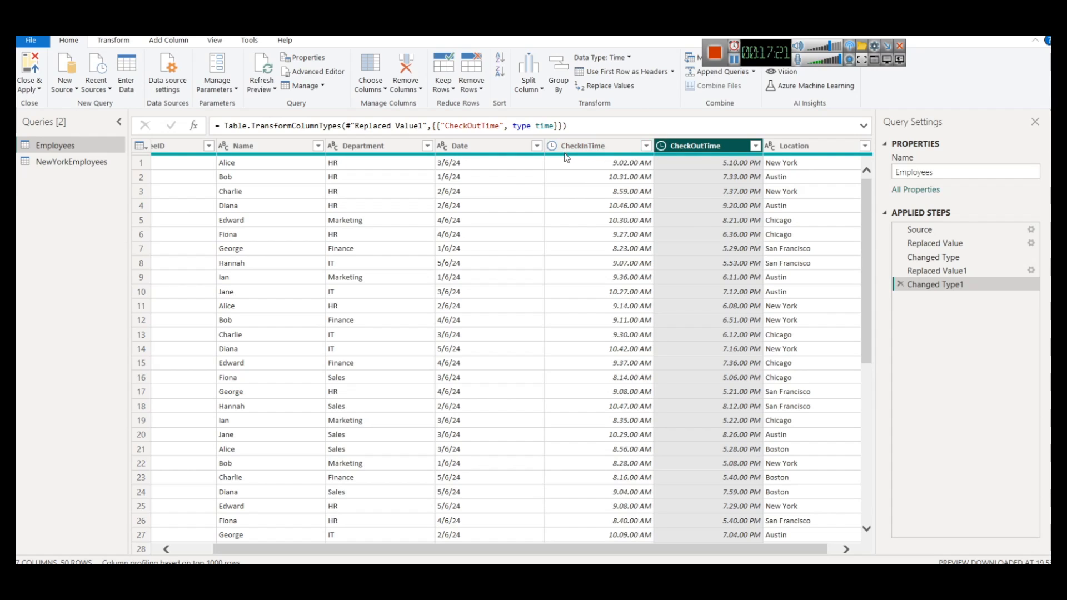
pyautogui.click(456, 147)
pyautogui.rightClick(456, 148)
pyautogui.moveTo(542, 276)
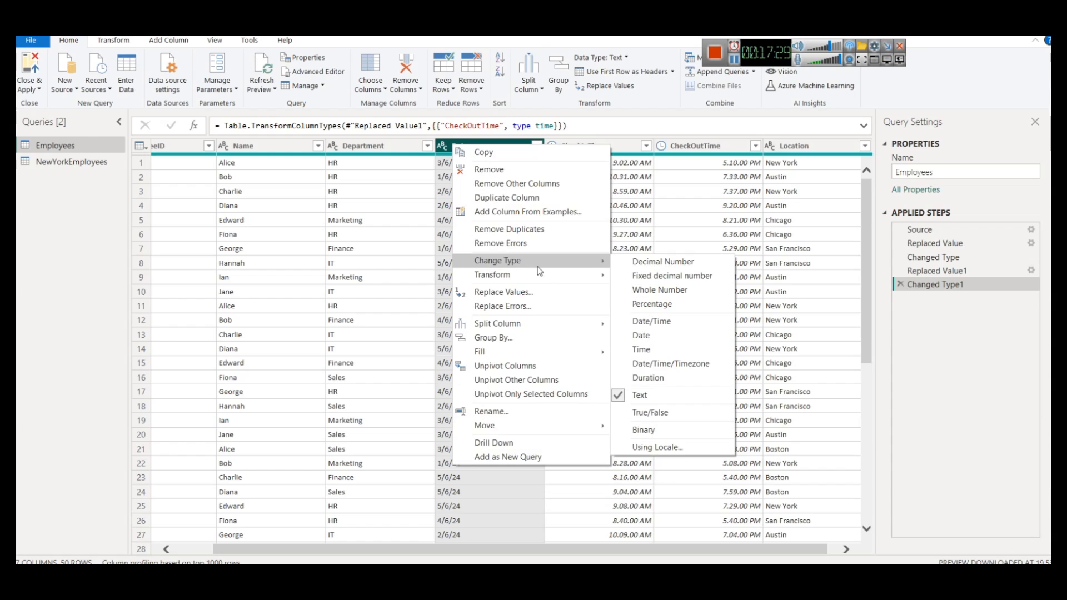
pyautogui.click(642, 336)
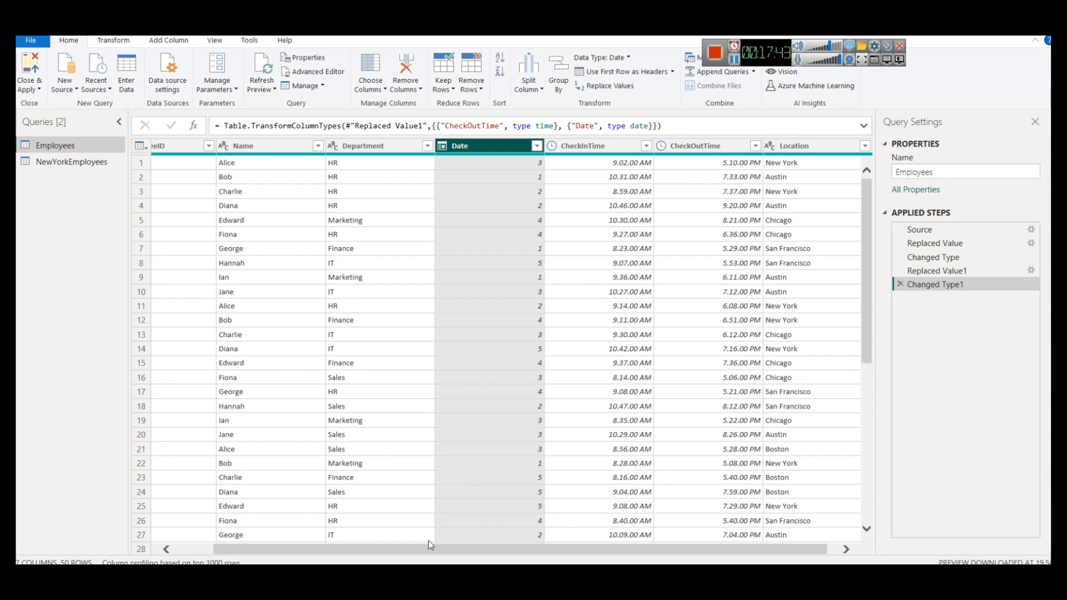
# - Return to the browser article and examine the HoursWorked formula, especially its Duration.TotalHours function
pyautogui.moveTo(426, 564)
pyautogui.click(351, 514)
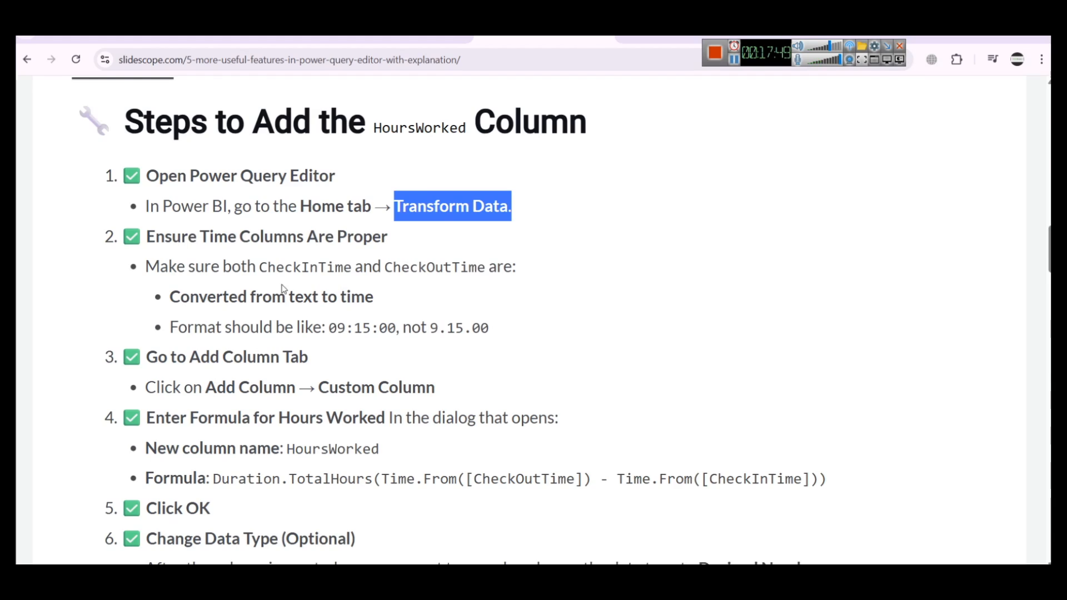
pyautogui.scroll(-2, 283, 289)
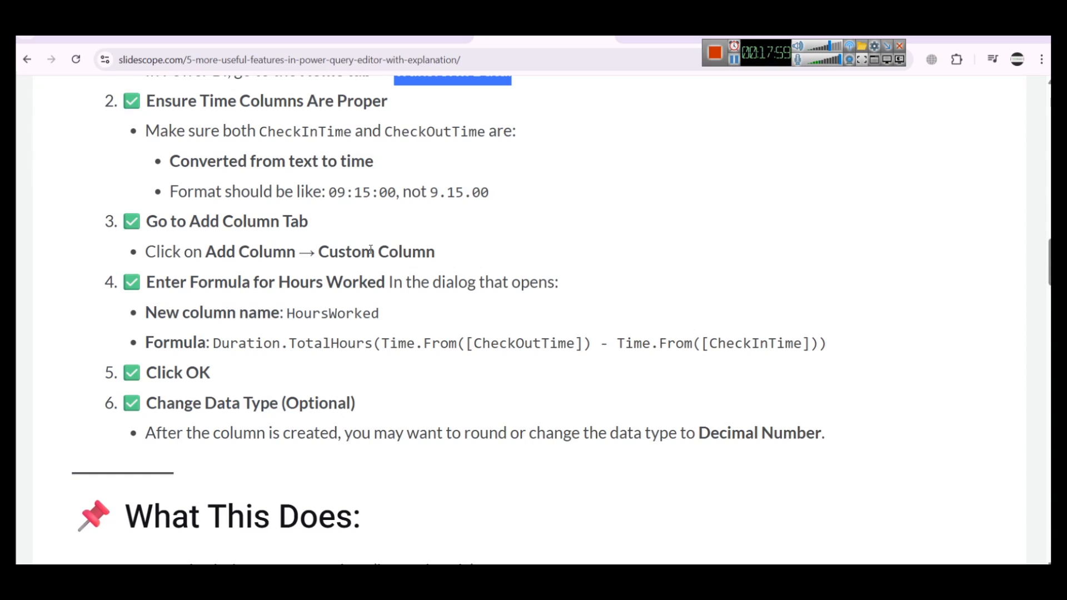
pyautogui.doubleClick(239, 342)
pyautogui.doubleClick(317, 342)
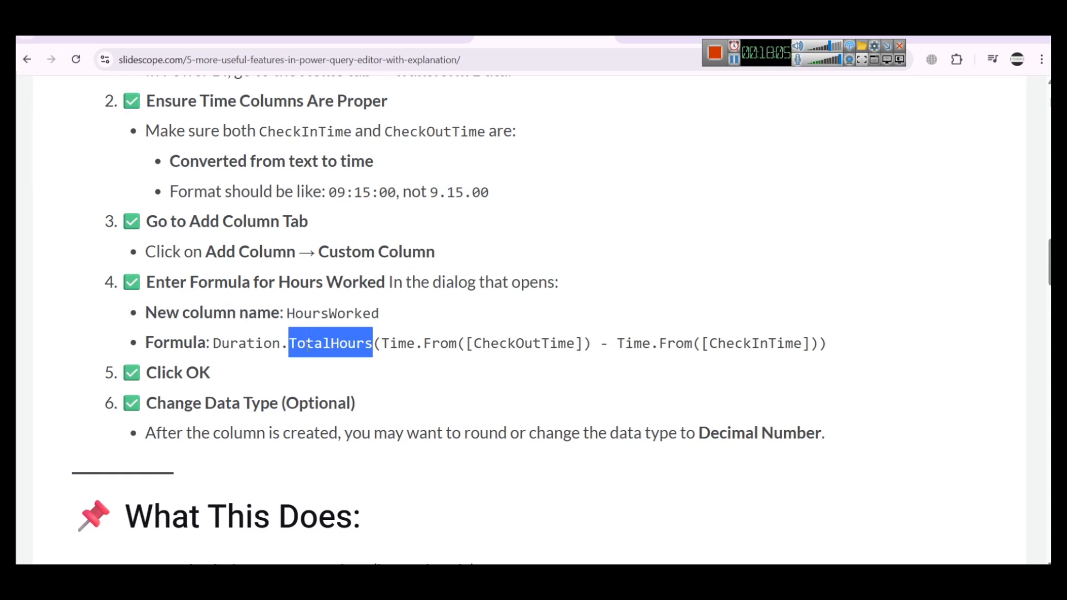
pyautogui.doubleClick(232, 344)
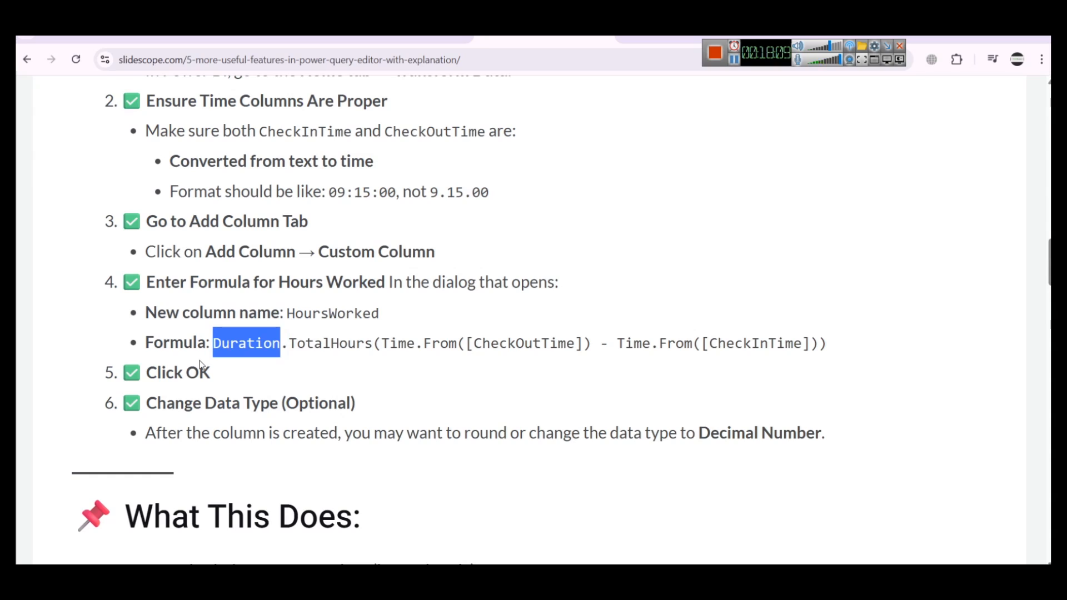
pyautogui.doubleClick(314, 343)
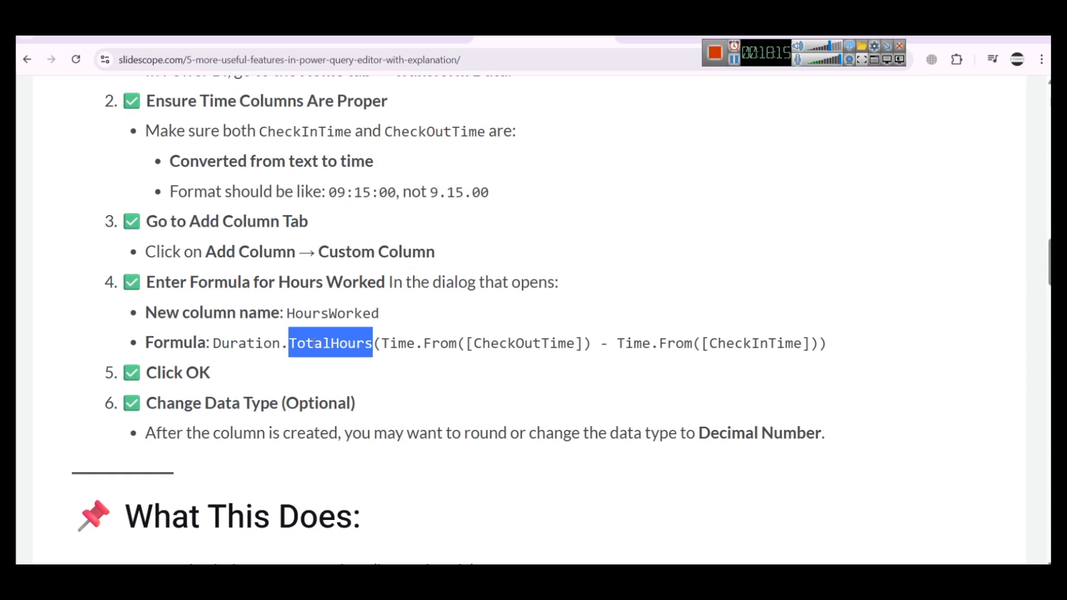
# - Review the CheckOutTime and CheckInTime parts of the article's HoursWorked formula and copy the whole Duration.TotalHours expression
pyautogui.doubleClick(520, 344)
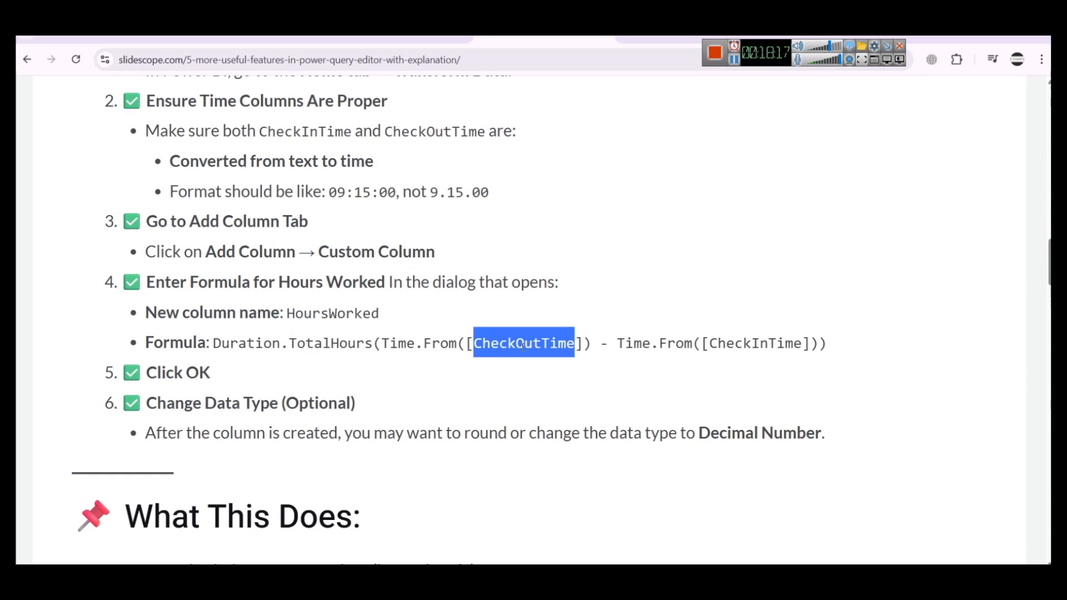
pyautogui.click(734, 346)
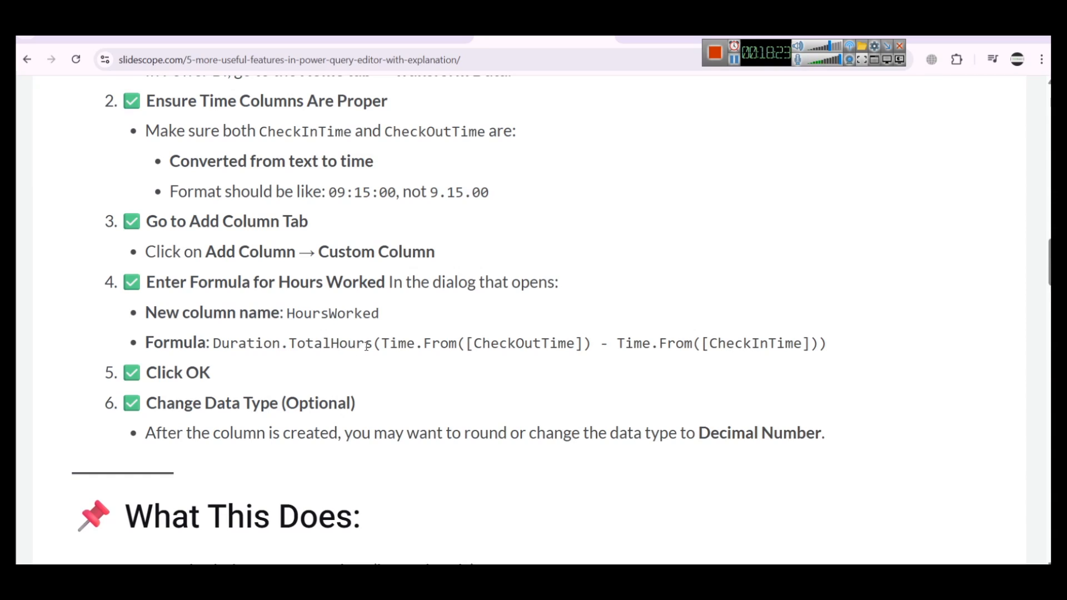
pyautogui.moveTo(381, 340); pyautogui.dragTo(593, 343)
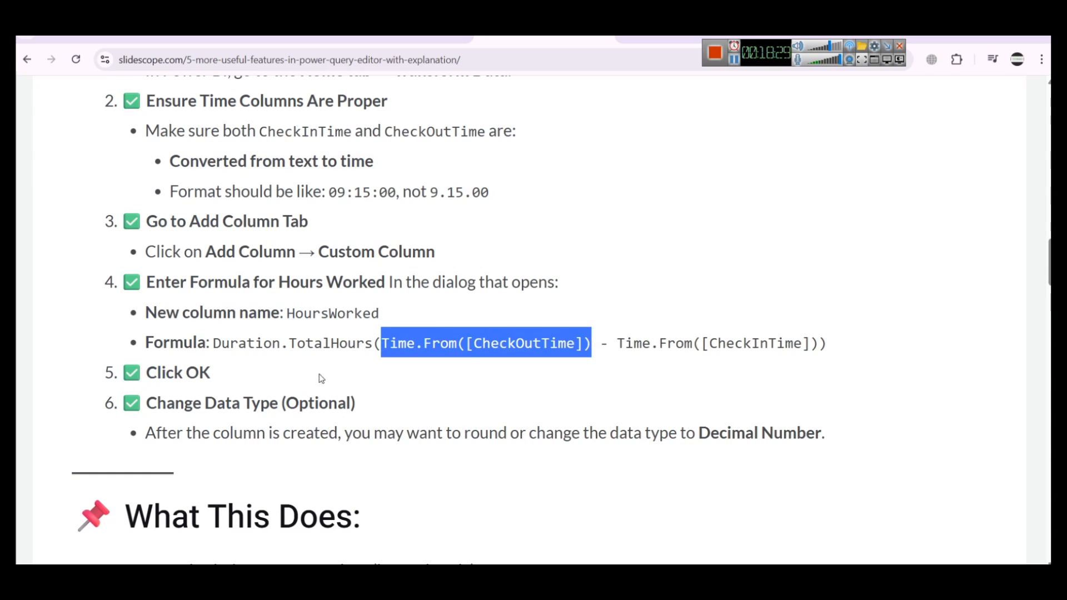
pyautogui.moveTo(617, 340); pyautogui.dragTo(823, 344)
pyautogui.moveTo(844, 348); pyautogui.dragTo(215, 344)
pyautogui.hotkey('ctrl', 'c')
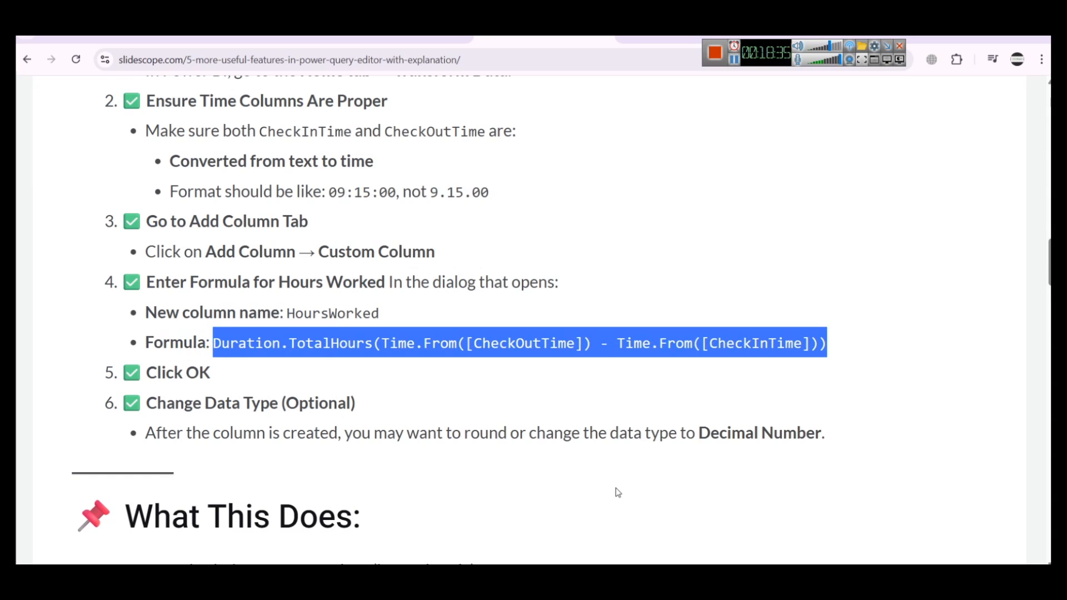
# - Switch to Power Query Editor and add a custom column HoursWorked with the formula Duration.TotalHours(Time.From([CheckOutTime]) - Time.From([CheckInTime]))
pyautogui.moveTo(503, 564)
pyautogui.click(538, 526)
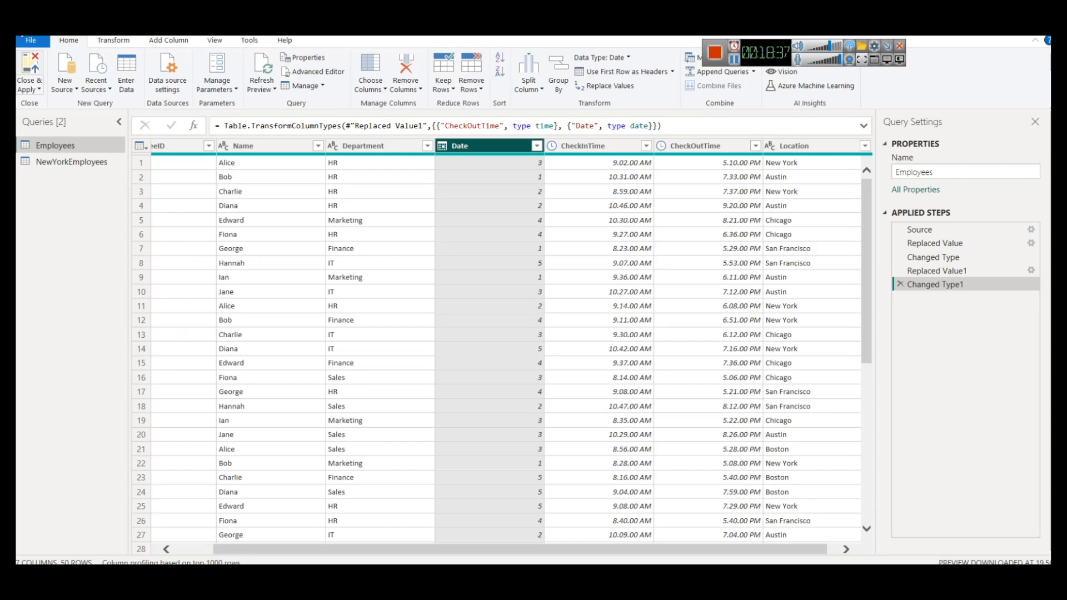
pyautogui.click(114, 40)
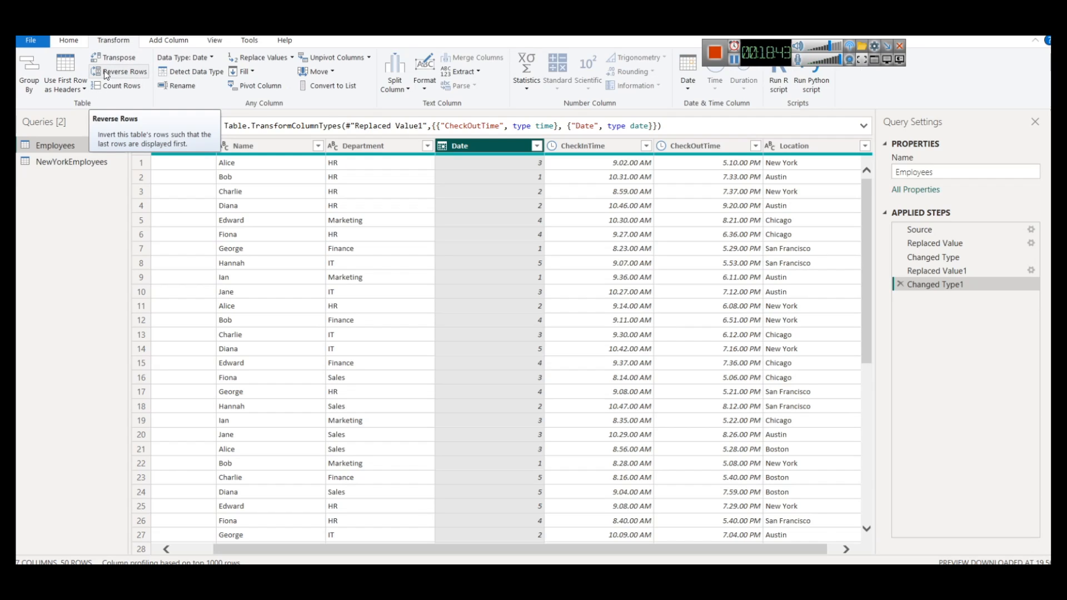
pyautogui.click(172, 41)
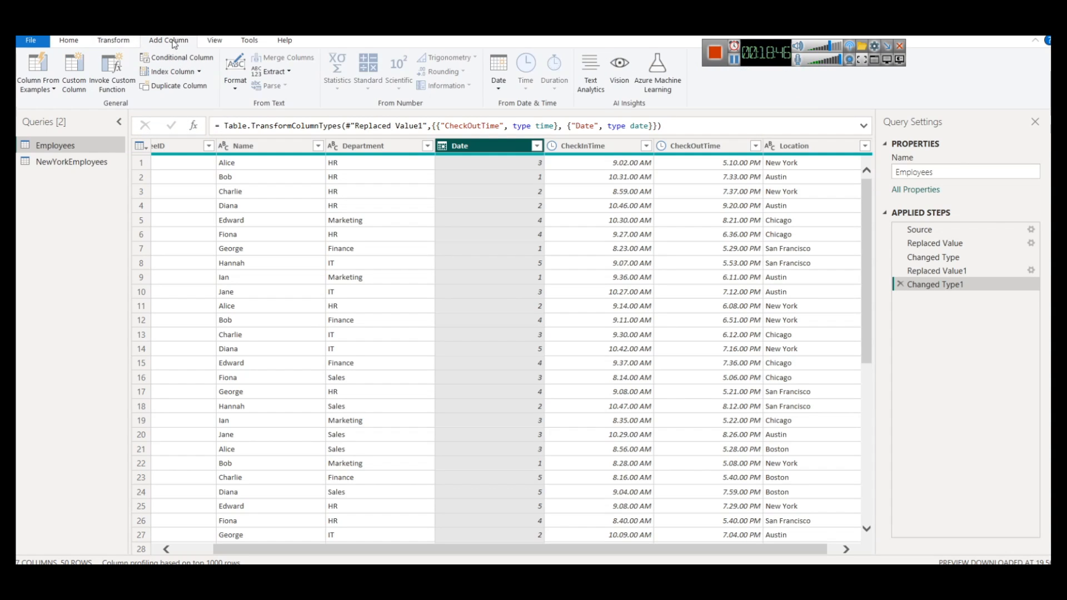
pyautogui.click(71, 90)
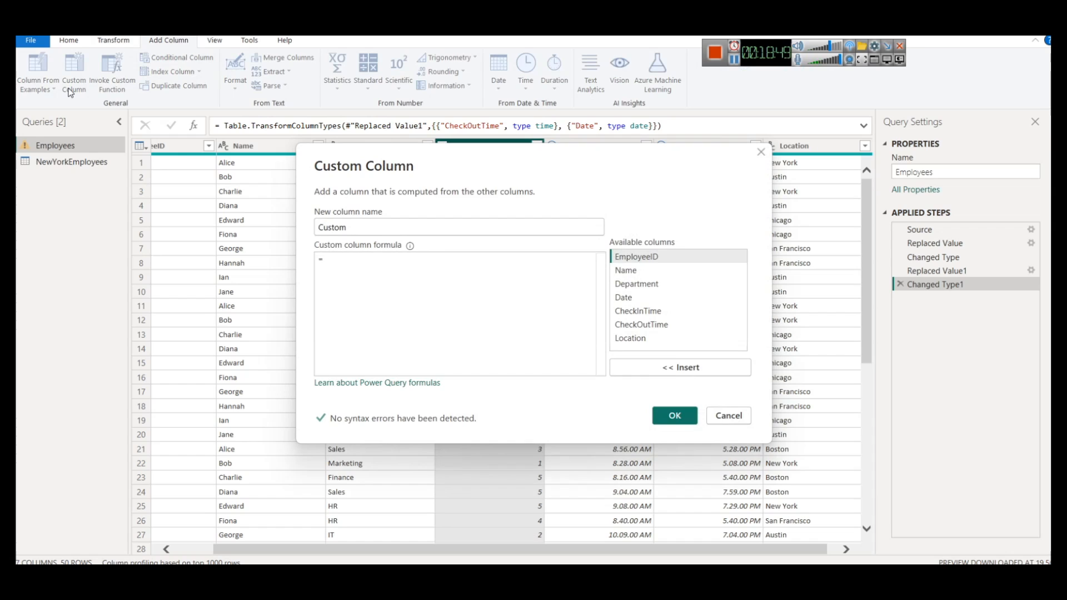
pyautogui.doubleClick(380, 229)
pyautogui.write('HoursWorked')
pyautogui.press('Tab')
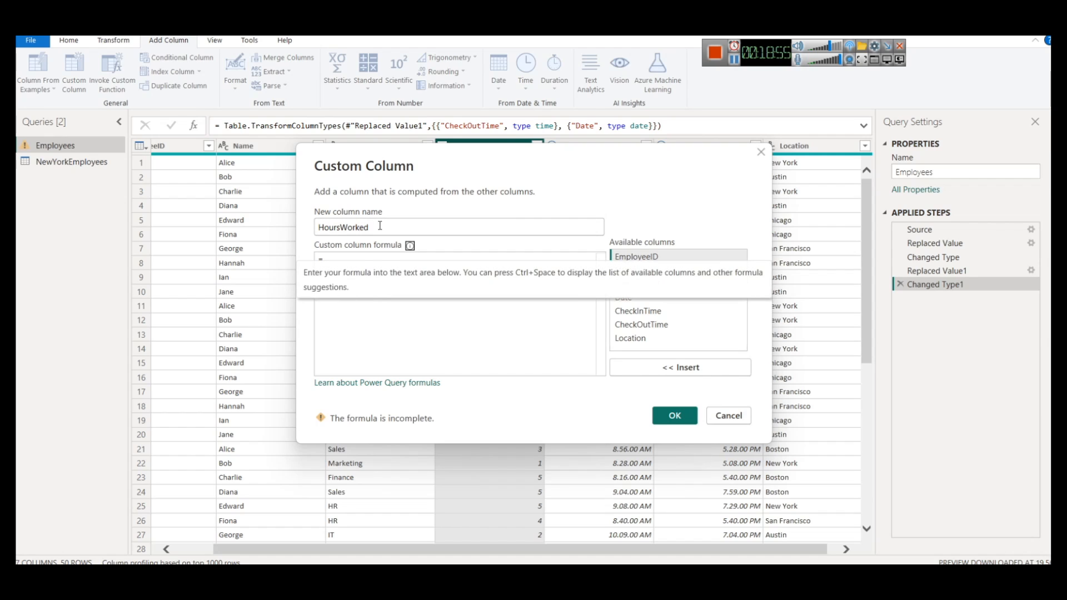
pyautogui.click(400, 326)
pyautogui.hotkey('ctrl', 'v')
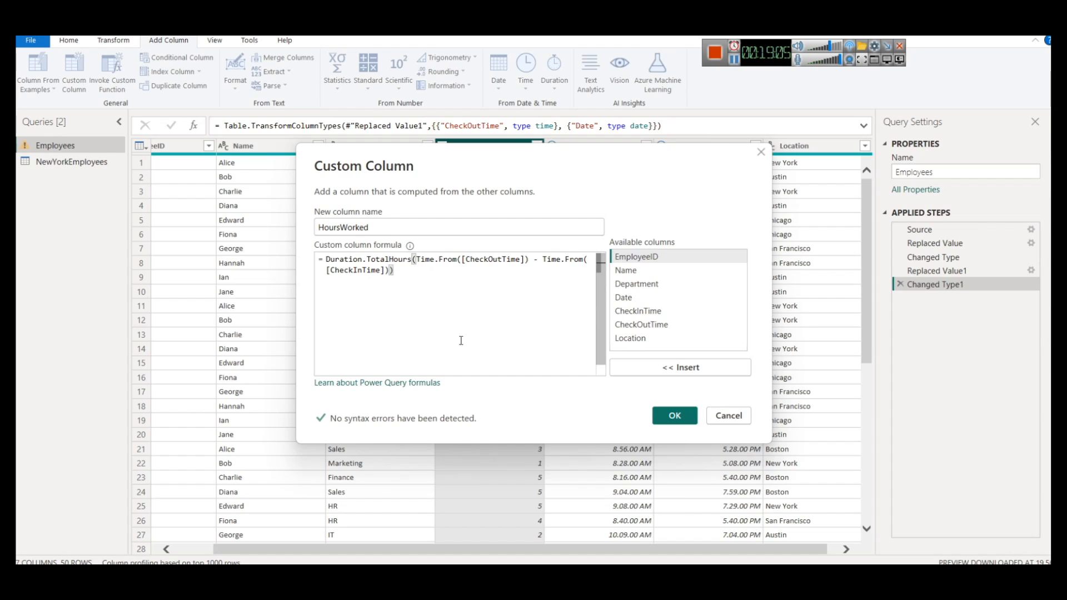
pyautogui.click(674, 416)
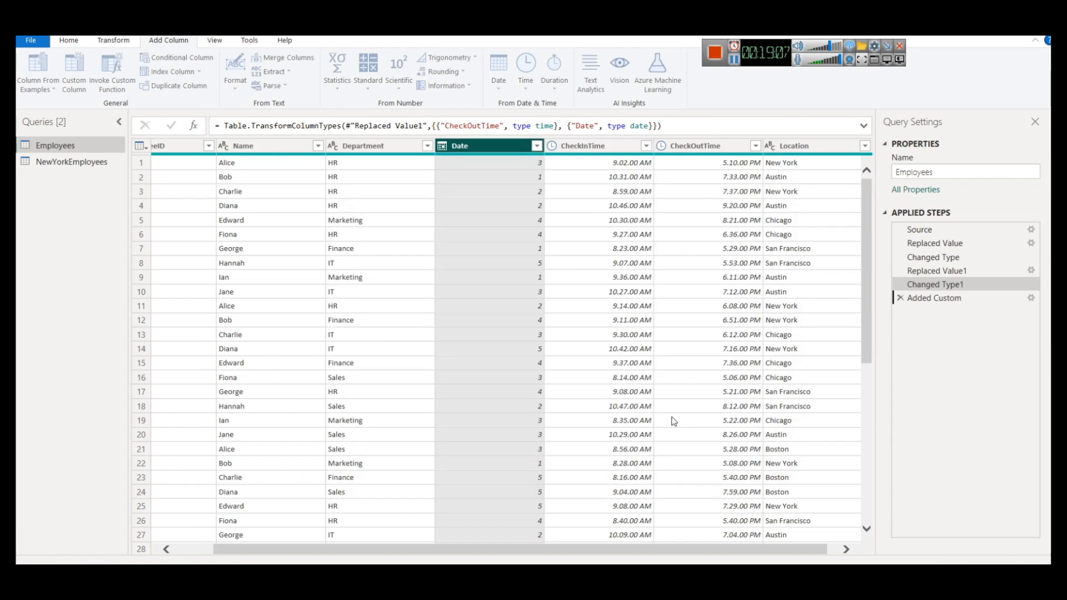
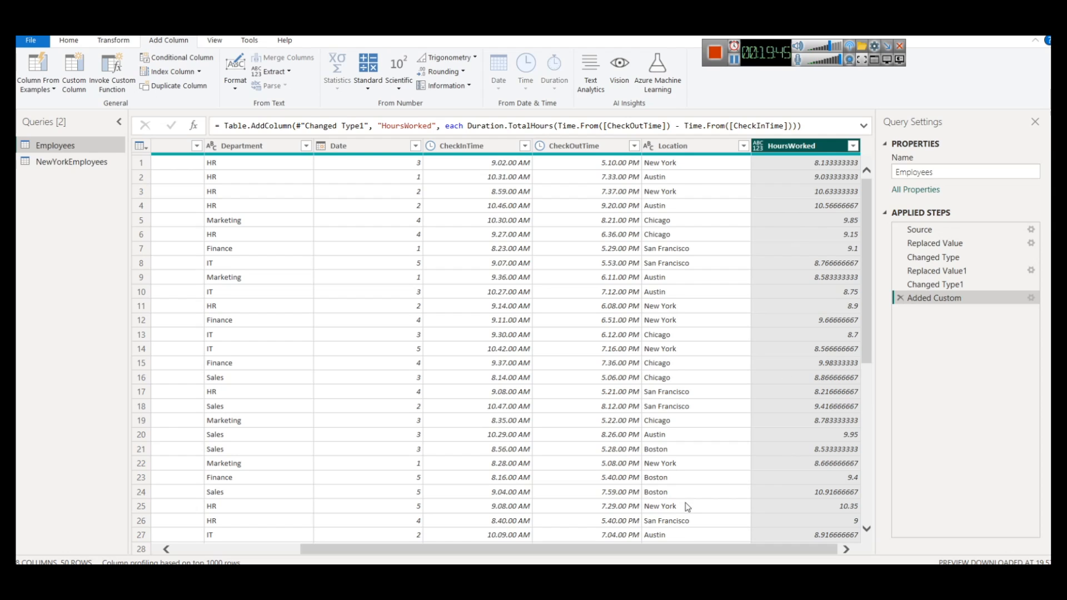
# - Review the Employees columns through HoursWorked, then close the query editor and apply the changes to the report
pyautogui.moveTo(712, 550); pyautogui.dragTo(588, 551)
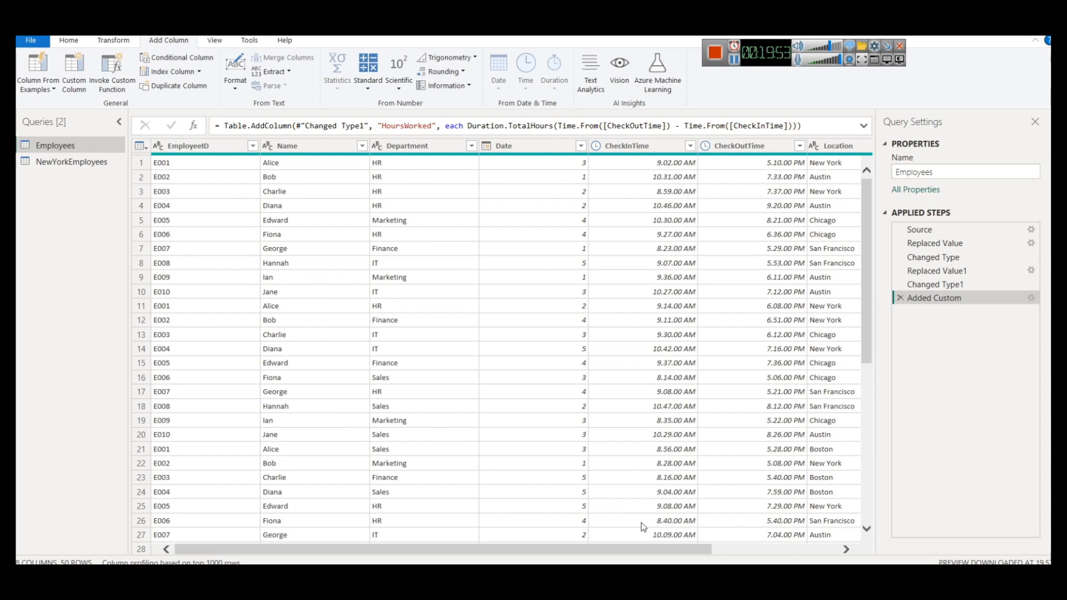
pyautogui.moveTo(709, 553); pyautogui.dragTo(871, 549)
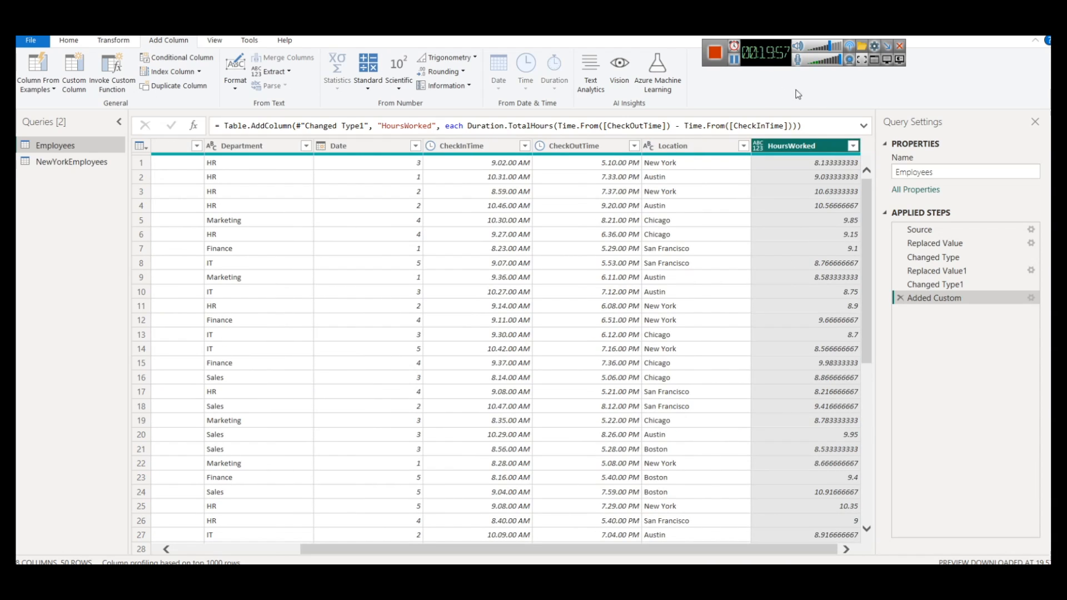
pyautogui.click(68, 41)
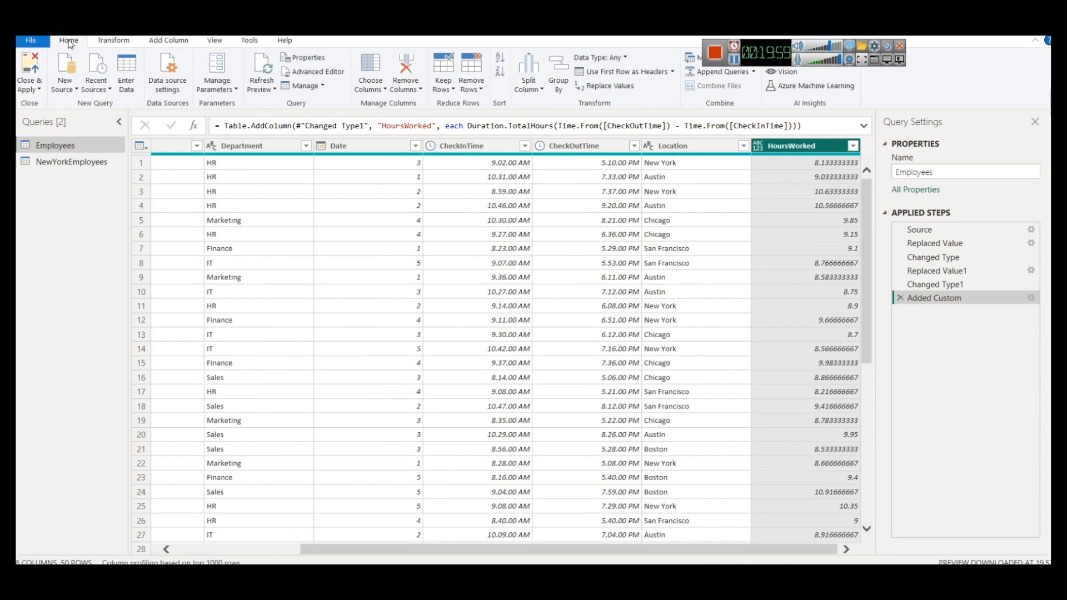
pyautogui.click(39, 90)
pyautogui.click(61, 107)
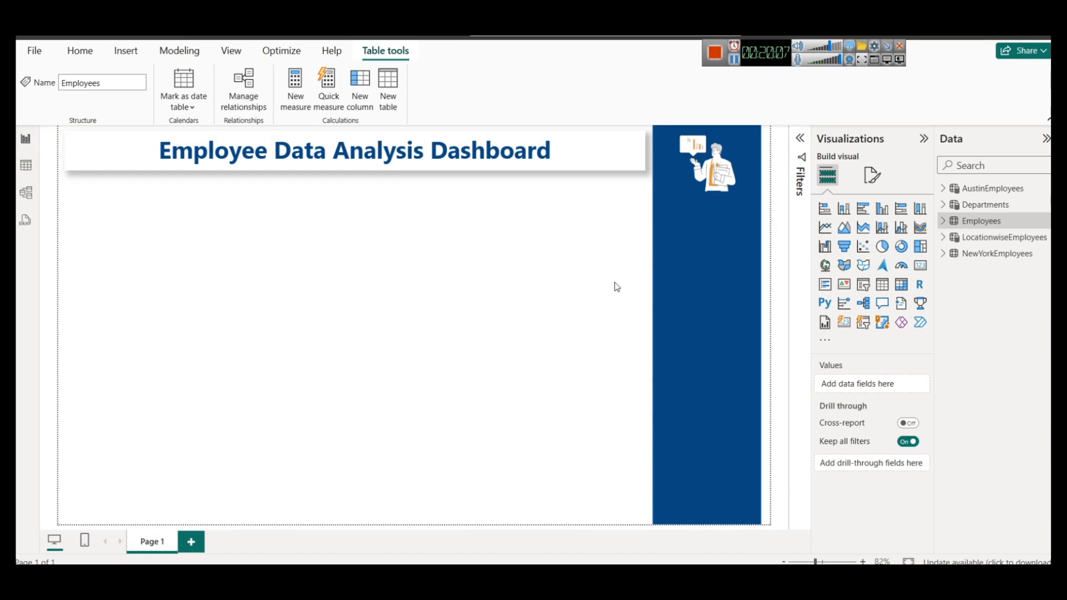
# - Expand the Employees table's fields and add an empty stacked bar chart, resized to a small tile under the dashboard title's left end
pyautogui.click(943, 222)
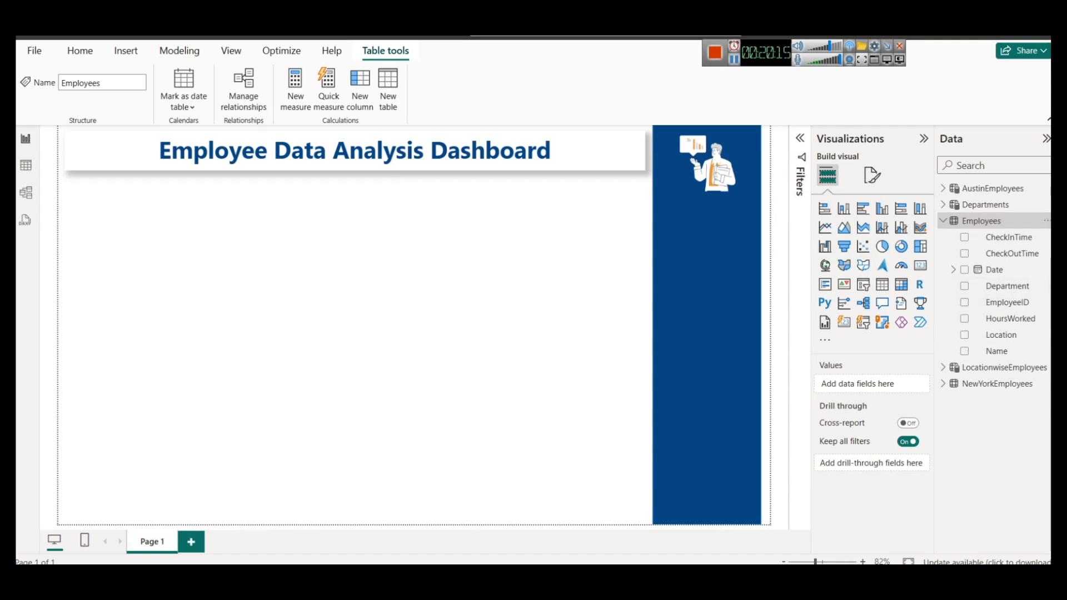
pyautogui.click(824, 209)
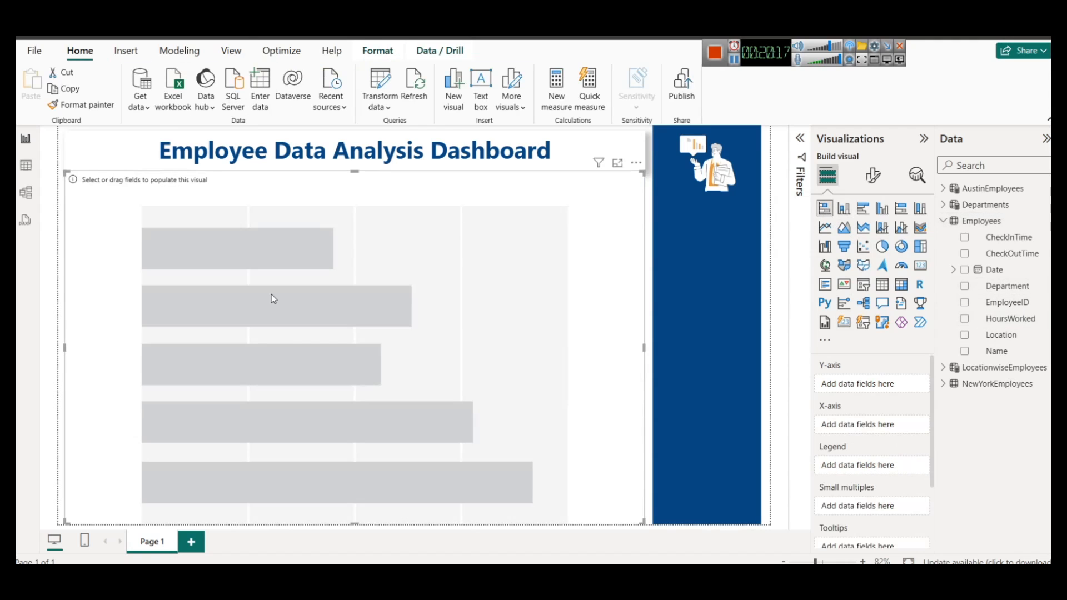
pyautogui.moveTo(354, 522); pyautogui.dragTo(309, 272)
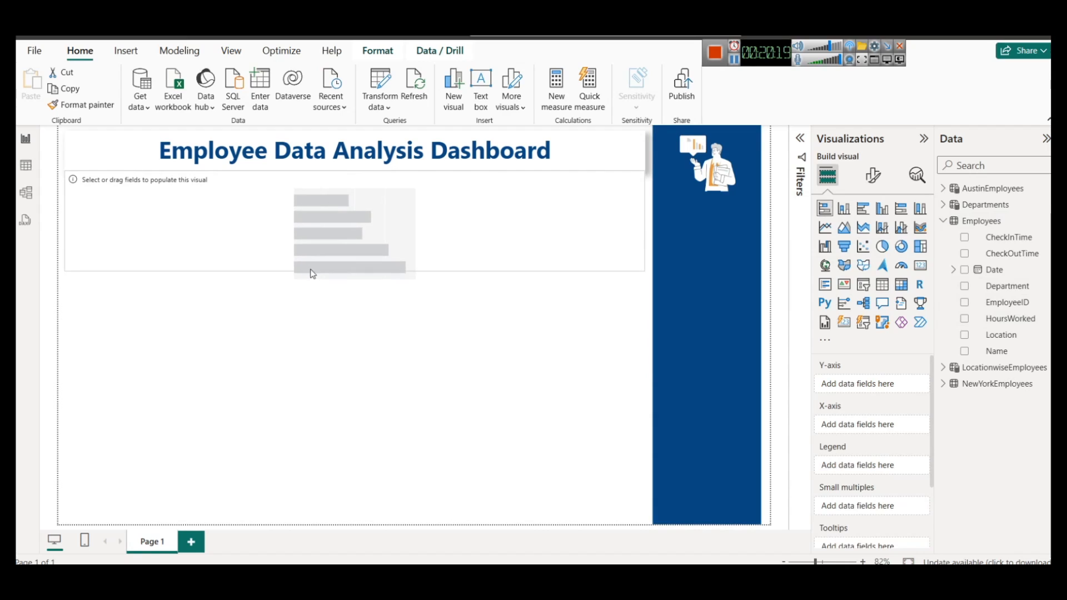
pyautogui.moveTo(646, 222); pyautogui.dragTo(147, 228)
pyautogui.moveTo(125, 275); pyautogui.dragTo(120, 325)
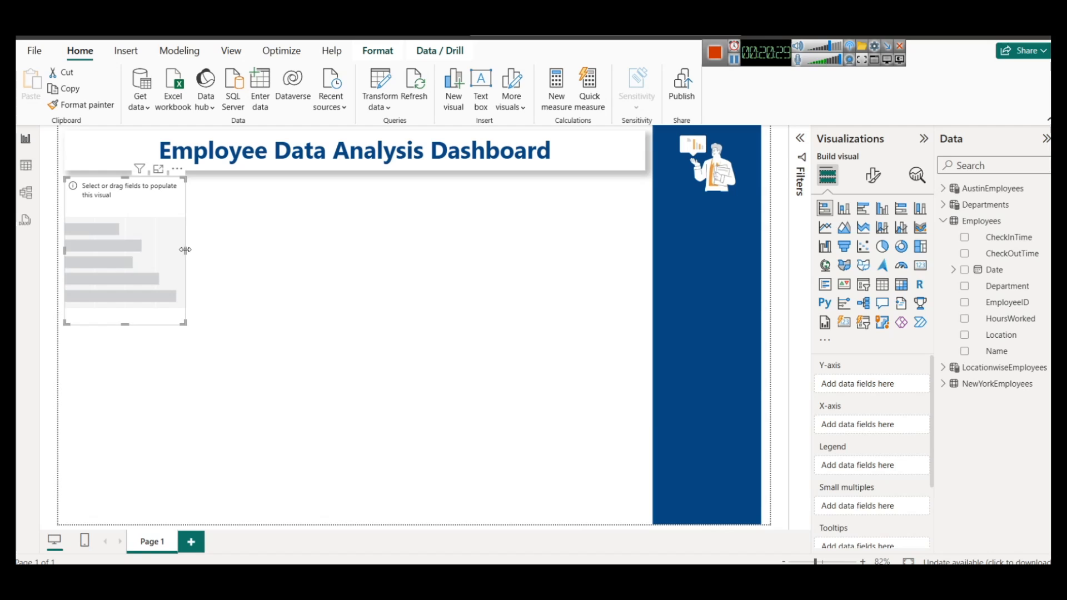
pyautogui.moveTo(186, 251); pyautogui.dragTo(200, 251)
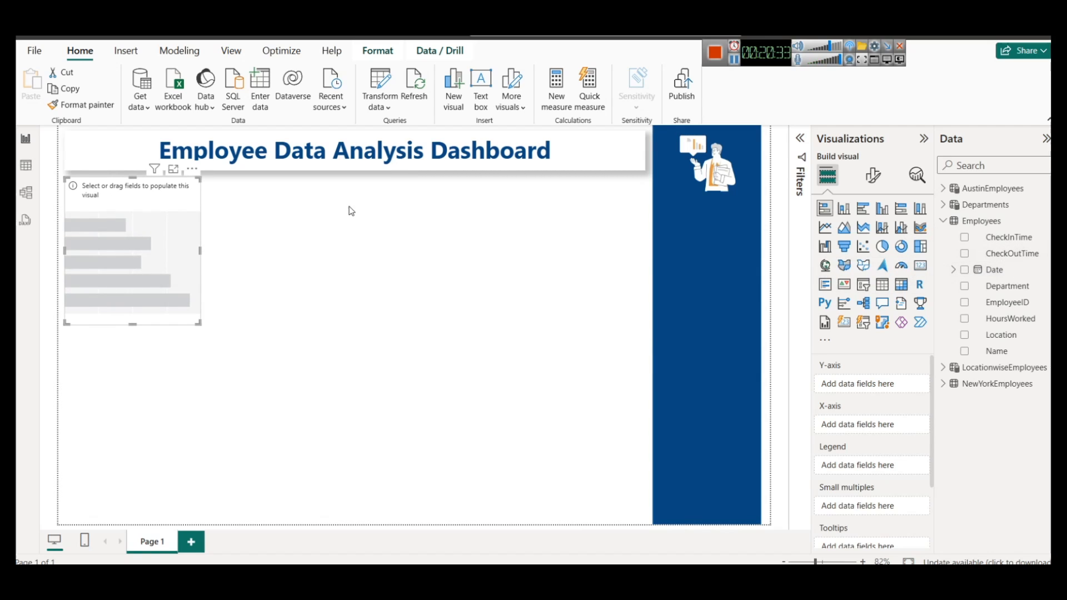
pyautogui.rightClick(974, 224)
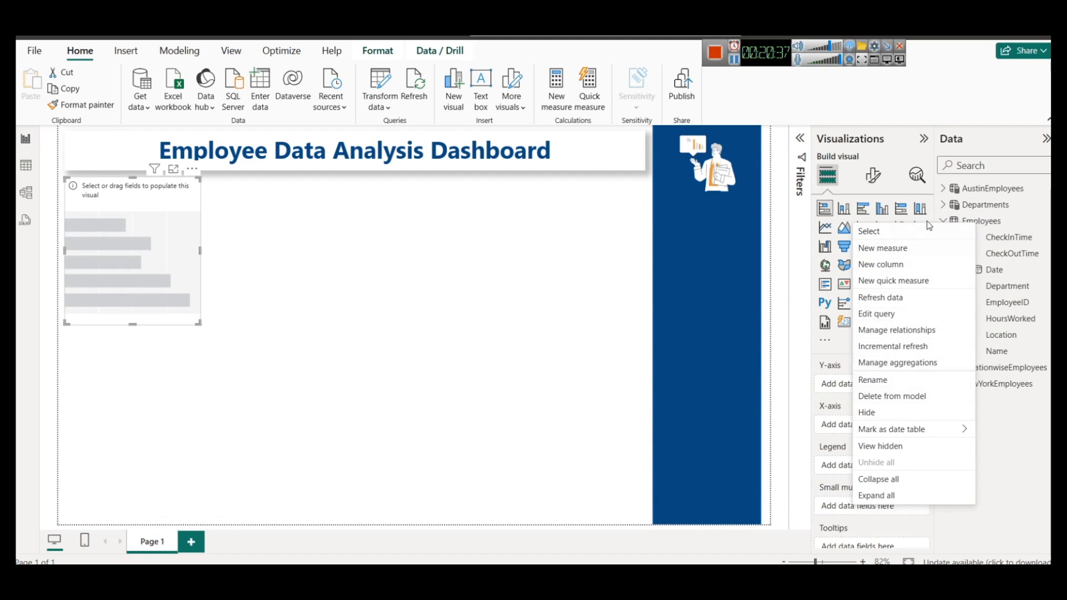
pyautogui.click(897, 314)
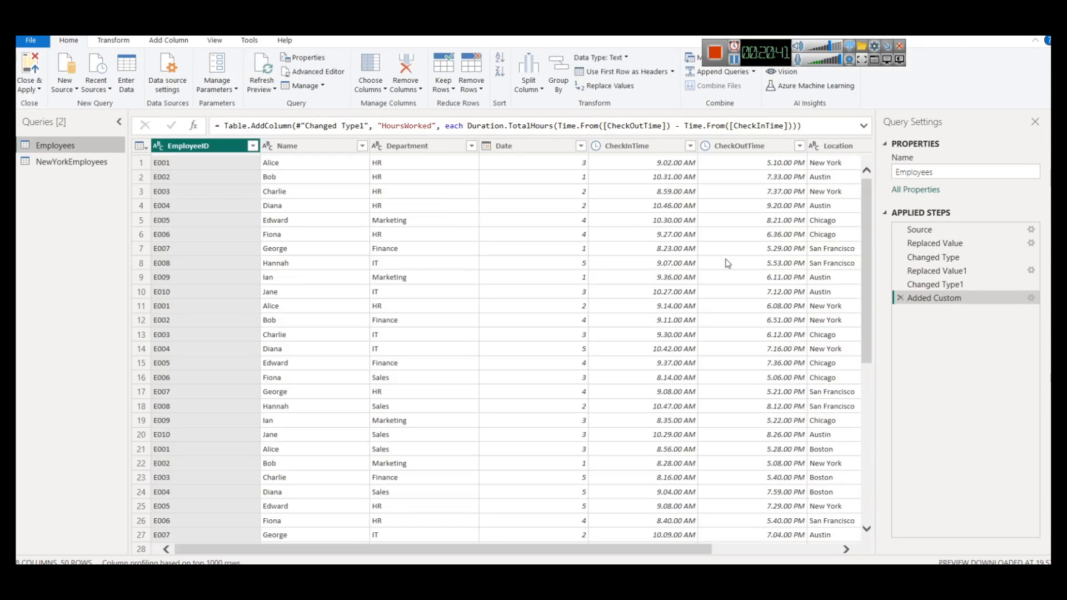
pyautogui.click(293, 146)
pyautogui.keyDown('ctrl'); pyautogui.click(403, 148); pyautogui.keyUp('ctrl')
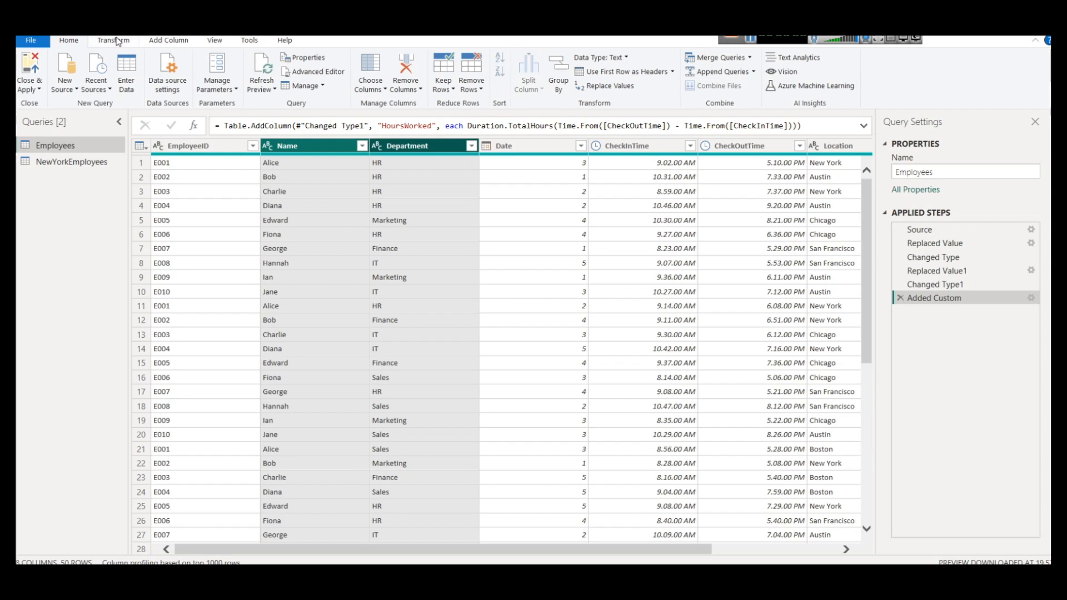
pyautogui.click(117, 41)
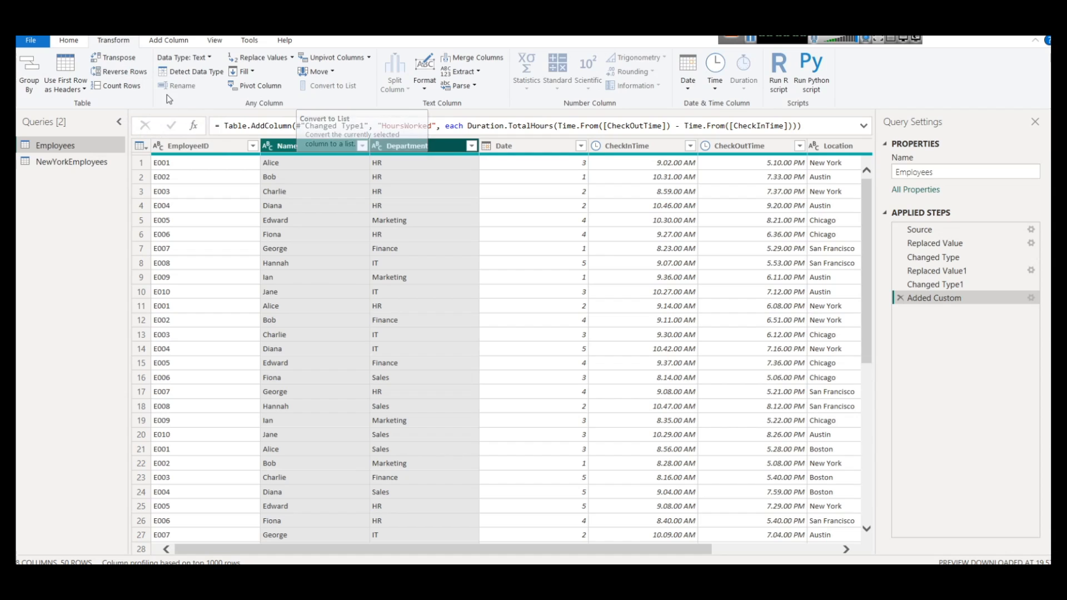
pyautogui.click(70, 41)
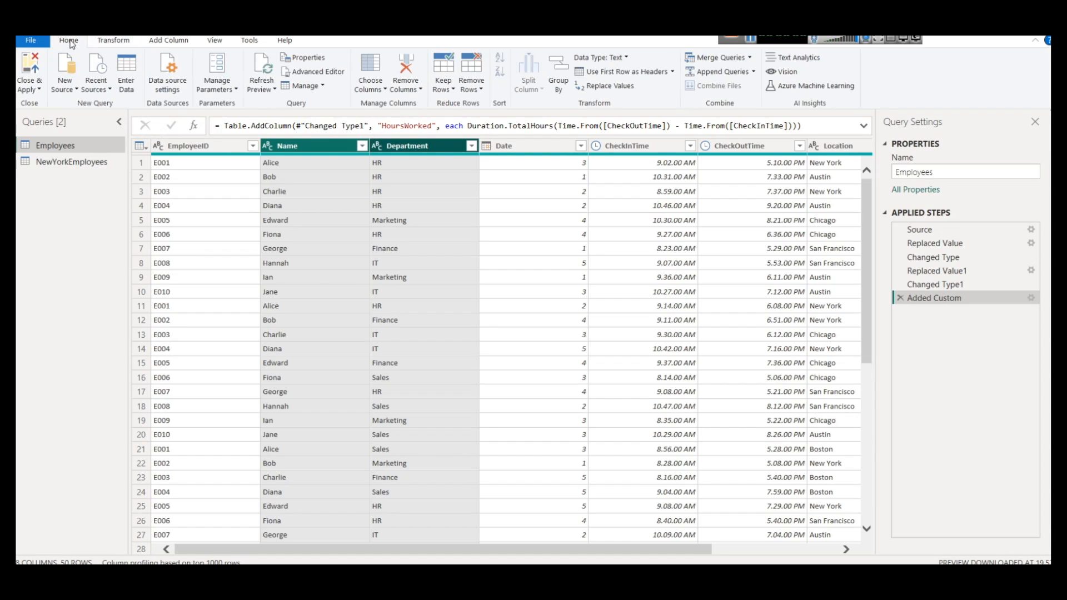
pyautogui.click(29, 88)
pyautogui.click(54, 134)
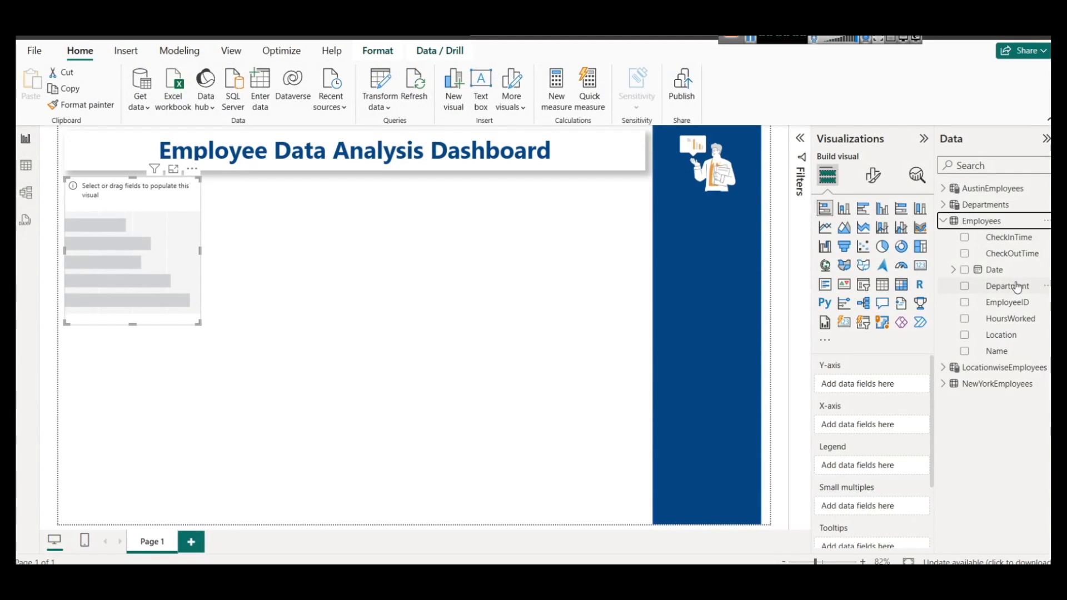
# - Add a calculated column named NameDep to the Employees table, starting its formula with CONCATENATE and Employees[Name] as the first argument
pyautogui.rightClick(990, 224)
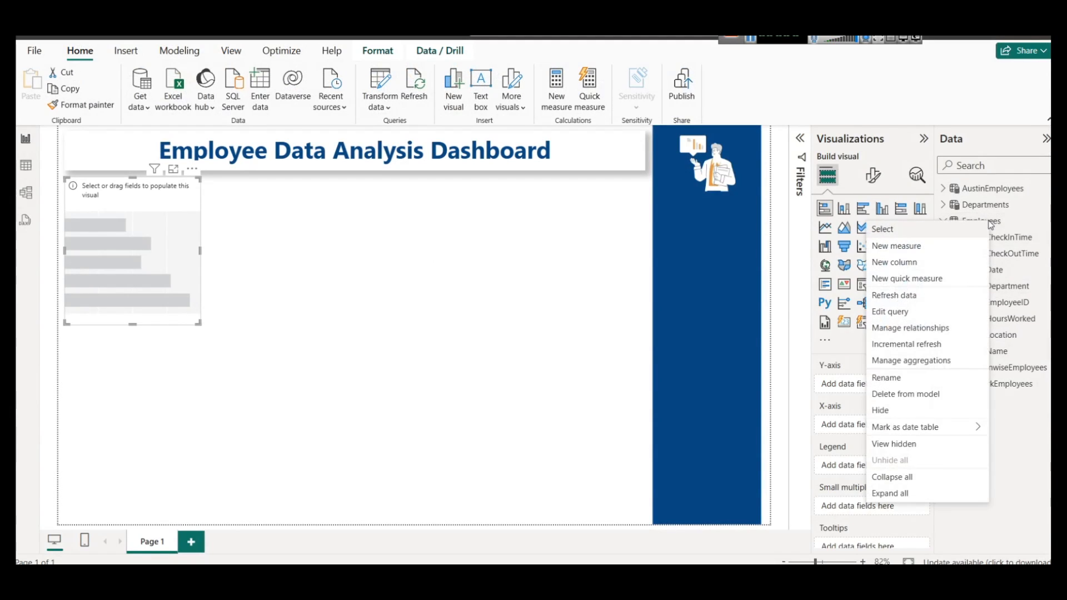
pyautogui.click(918, 262)
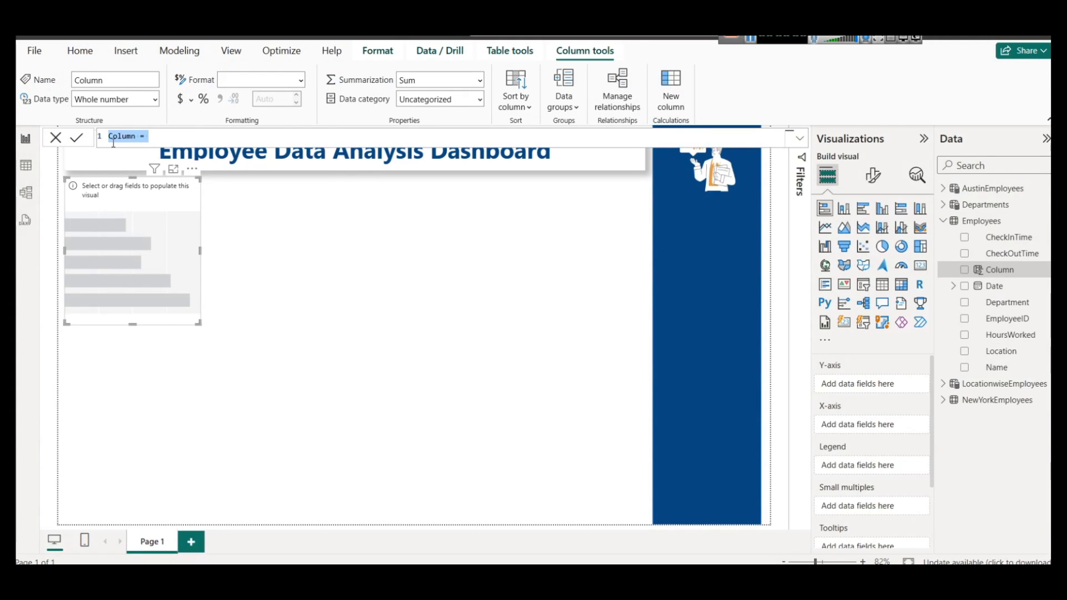
pyautogui.write('Name')
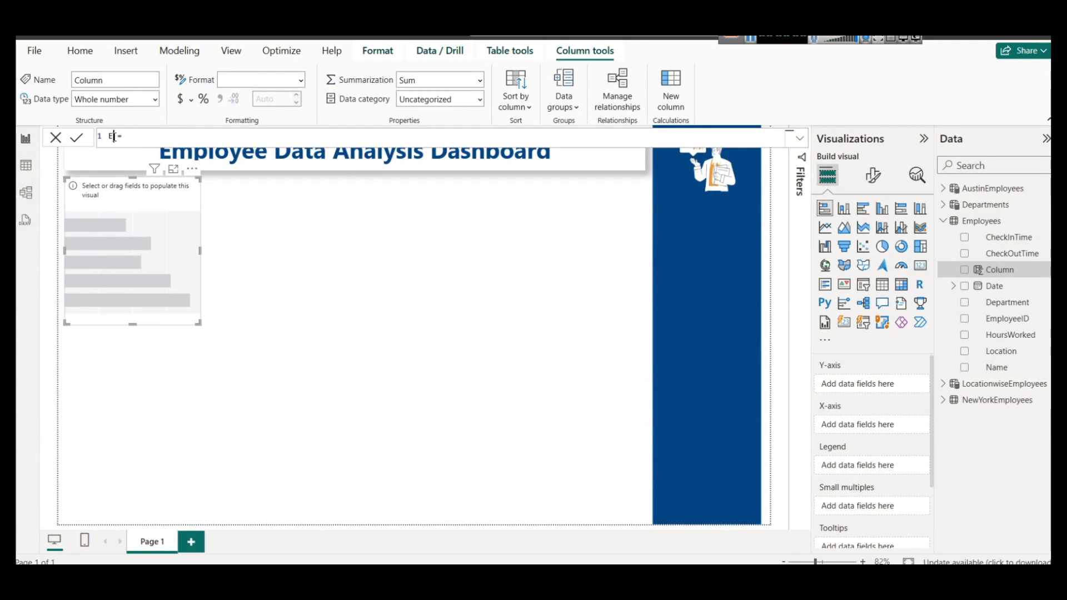
pyautogui.write('Dep = ')
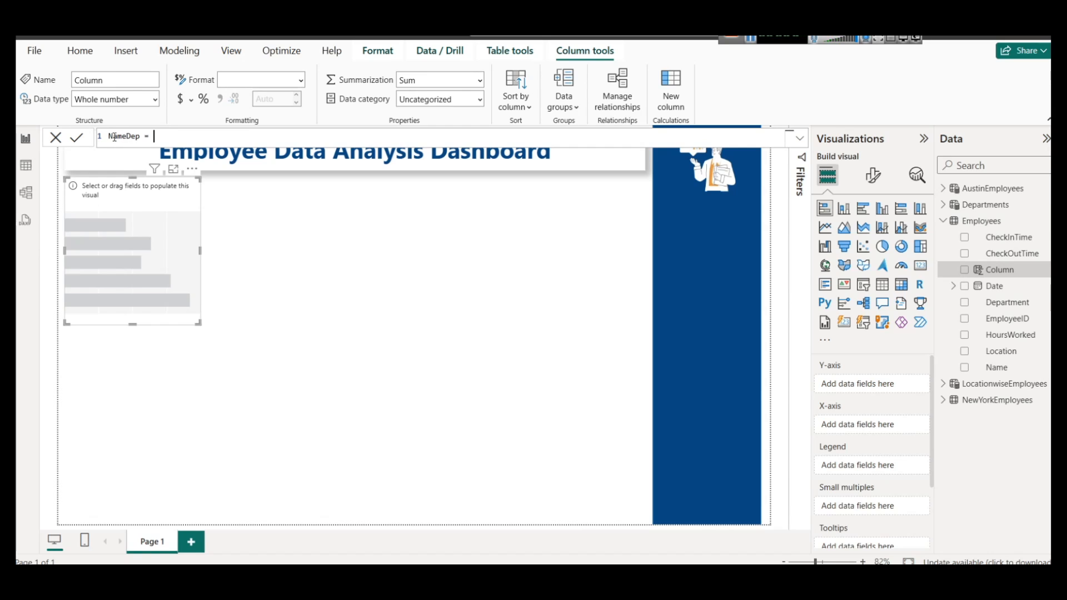
pyautogui.write('CONCATENATE(')
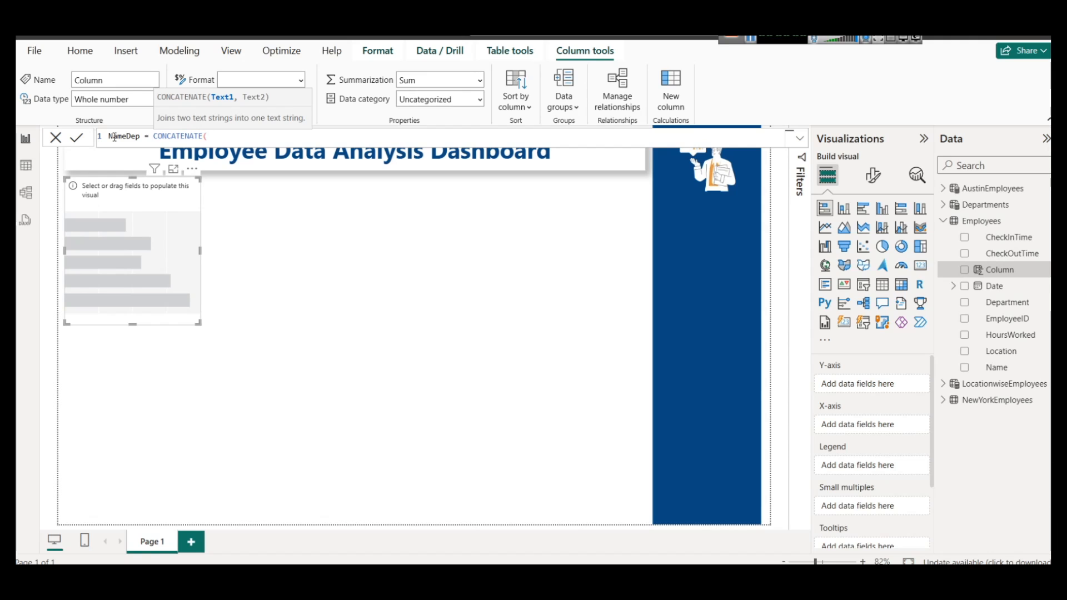
pyautogui.write('Name')
pyautogui.press('Up')
pyautogui.press('Tab')
pyautogui.write(',')
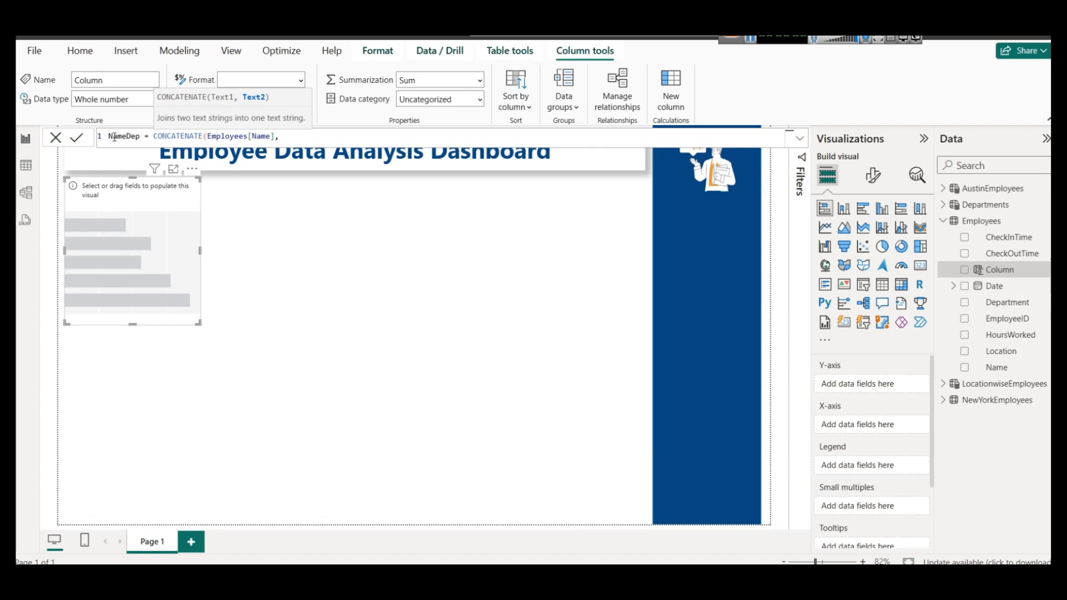
# - Nest a second CONCATENATE containing Employees[EmployeeID] as the second argument of the NameDep formula
pyautogui.write('CONCATENATE(')
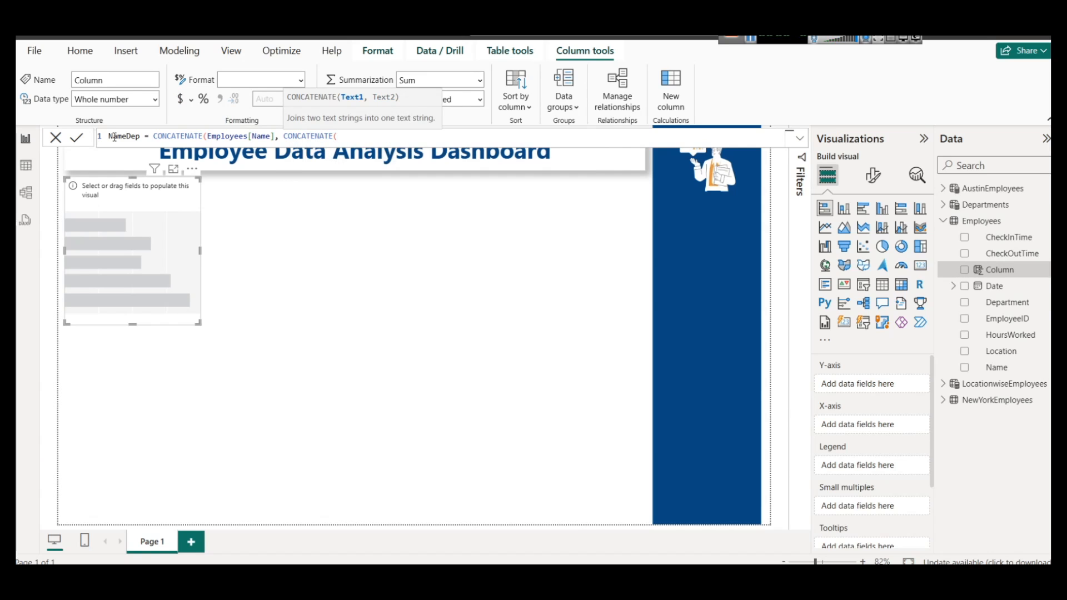
pyautogui.write('Em')
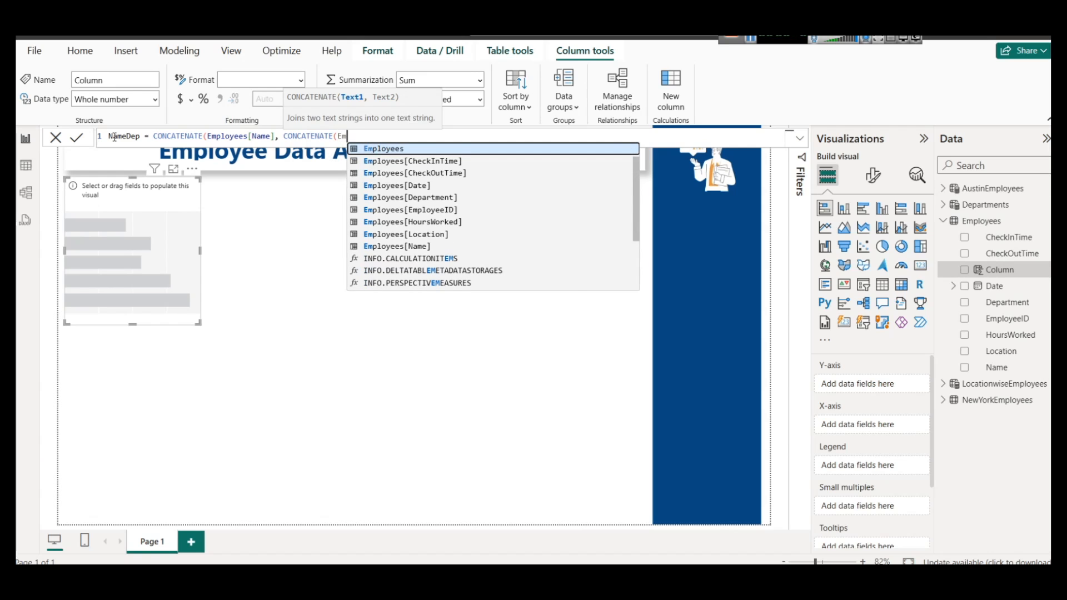
pyautogui.press('Down')
pyautogui.press('Down')
pyautogui.press('Down')
pyautogui.press('Down')
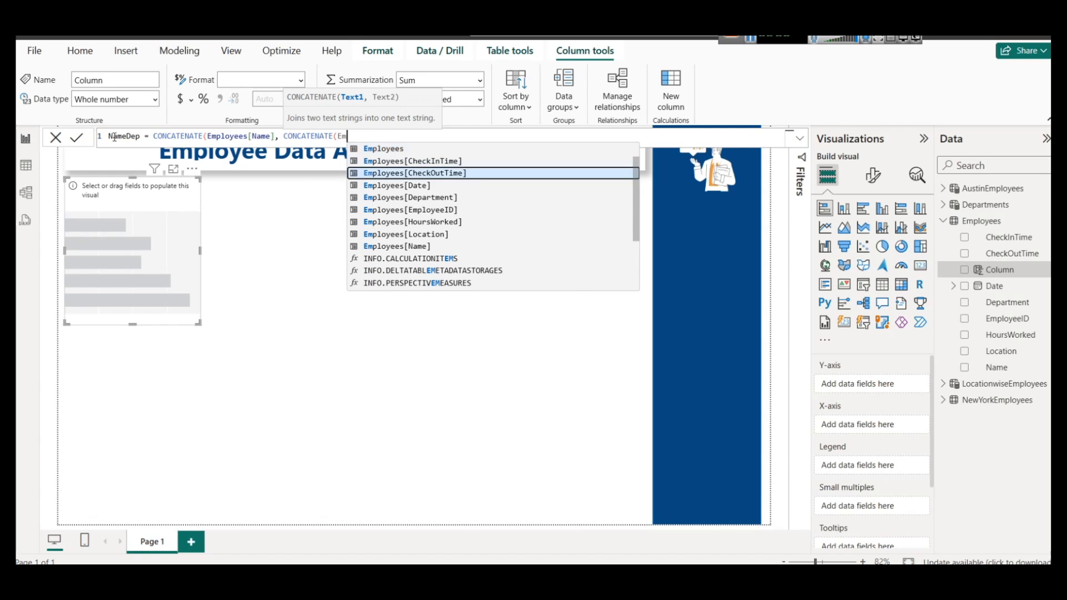
pyautogui.press('Down')
pyautogui.press('Tab')
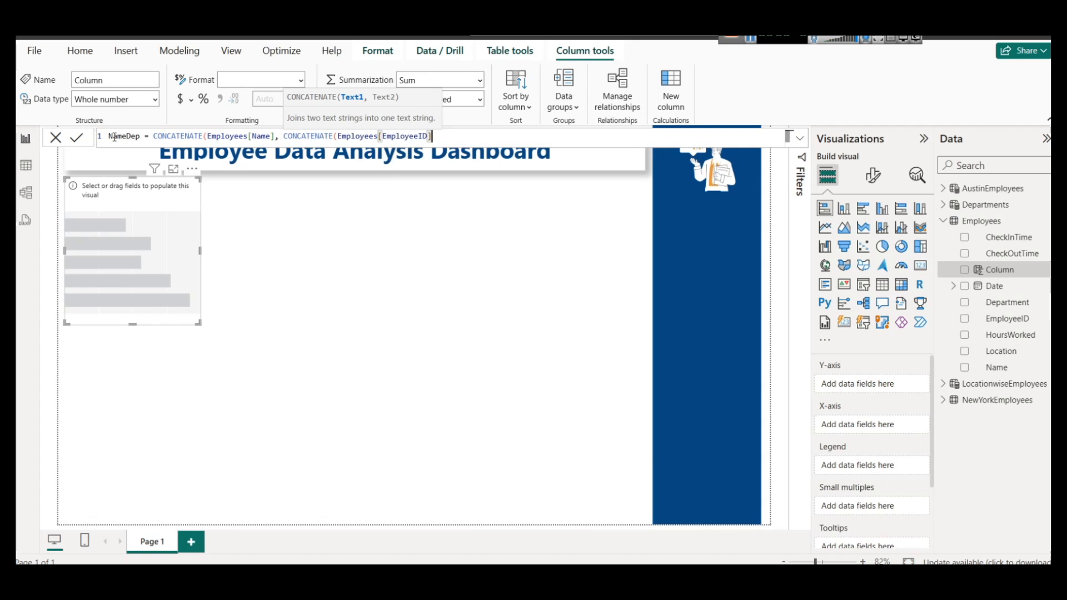
pyautogui.write(')')
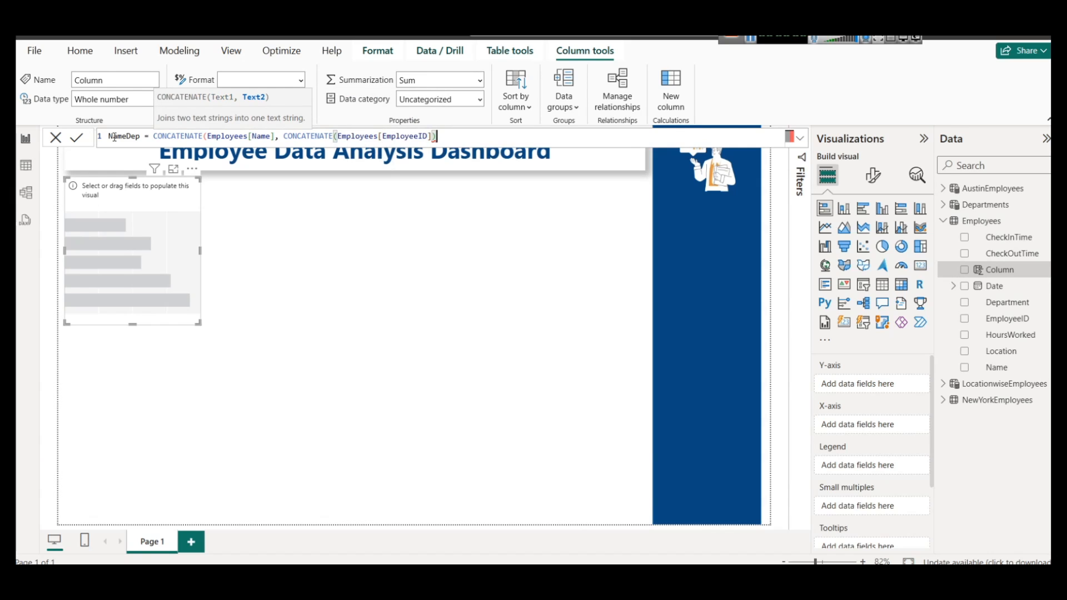
# - Insert "-" as the inner CONCATENATE's first argument, before Employees[EmployeeID], and commit the NameDep formula
pyautogui.press('Left')
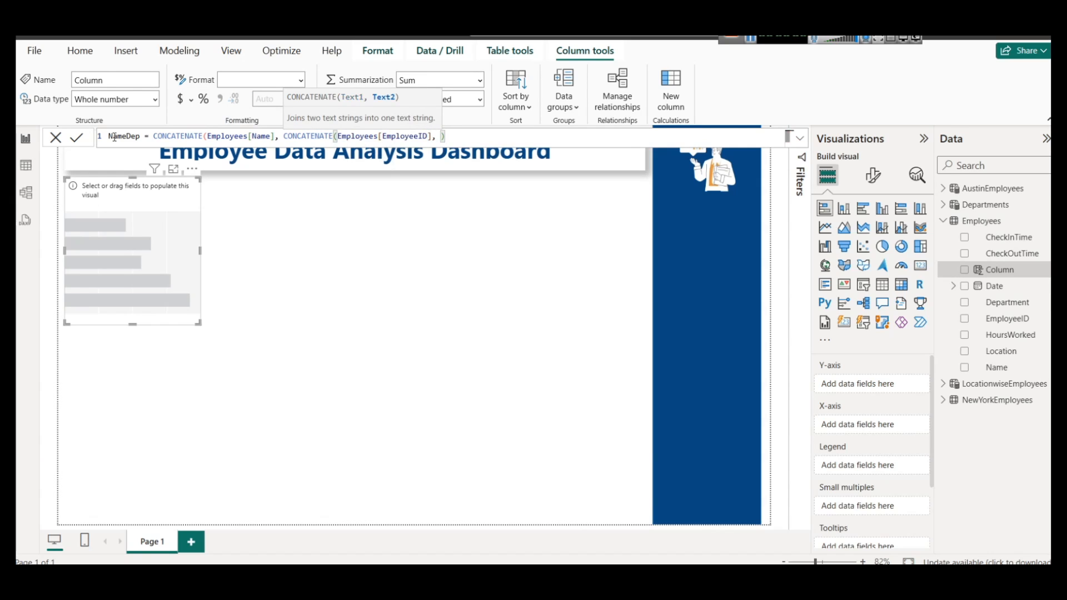
pyautogui.press('BackSpace')
pyautogui.press('BackSpace')
pyautogui.press('Left')
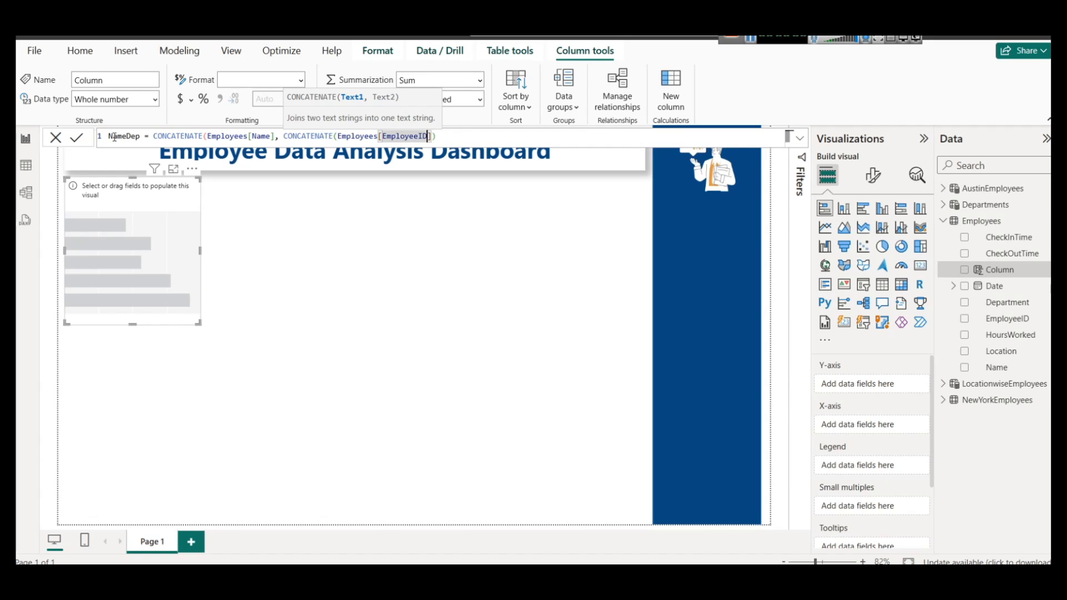
pyautogui.press('Left')
pyautogui.press('Left')
pyautogui.press('Left')
pyautogui.press('Left')
pyautogui.press('Left')
pyautogui.press('Left')
pyautogui.press('Left')
pyautogui.press('Left')
pyautogui.press('Left')
pyautogui.press('Left')
pyautogui.press('Left')
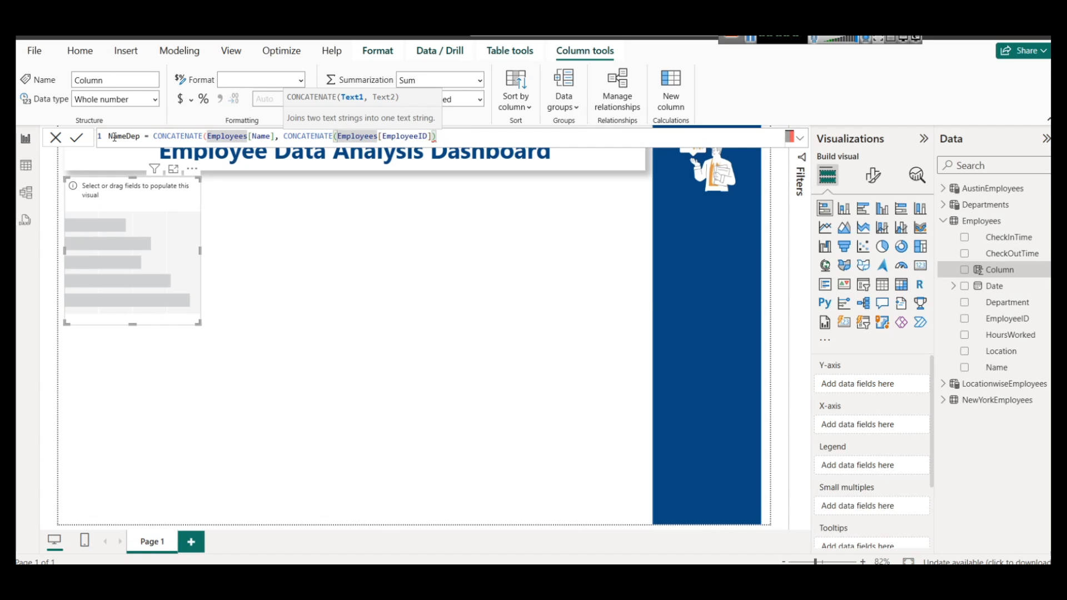
pyautogui.write('"-"')
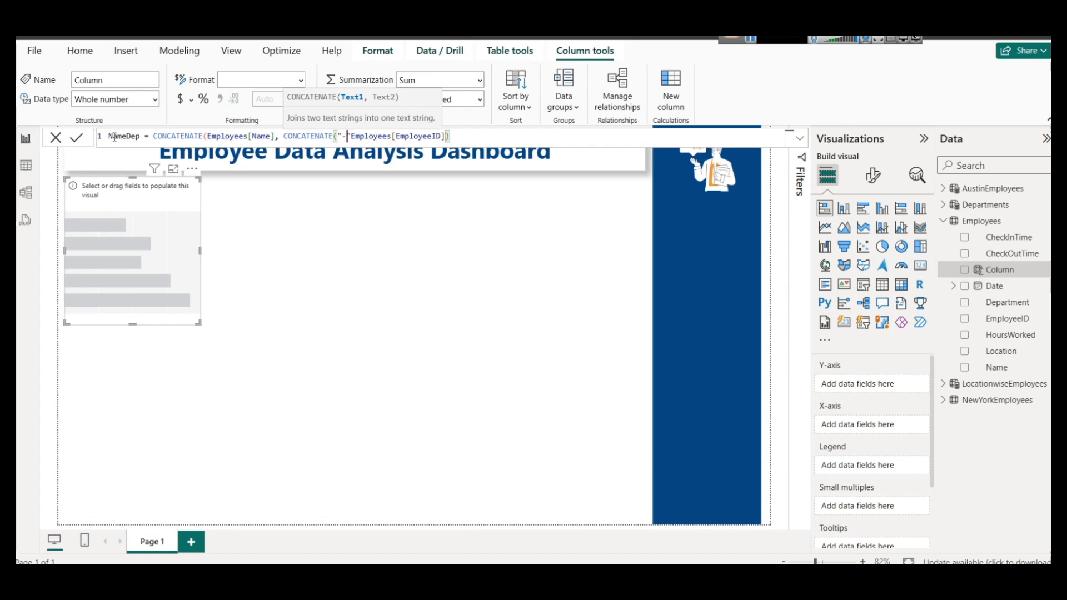
pyautogui.write(',')
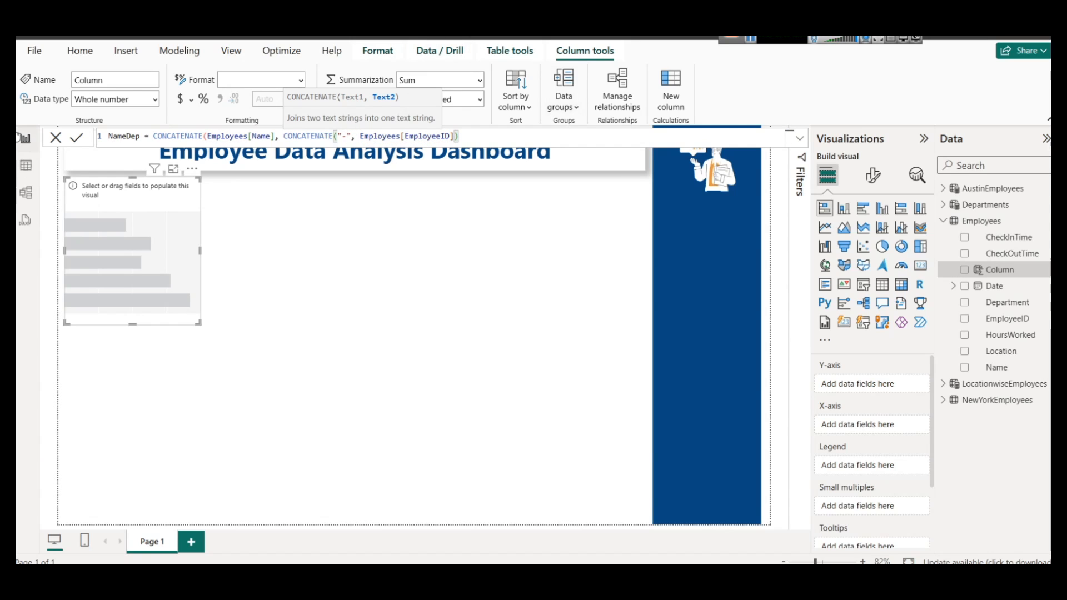
pyautogui.click(76, 139)
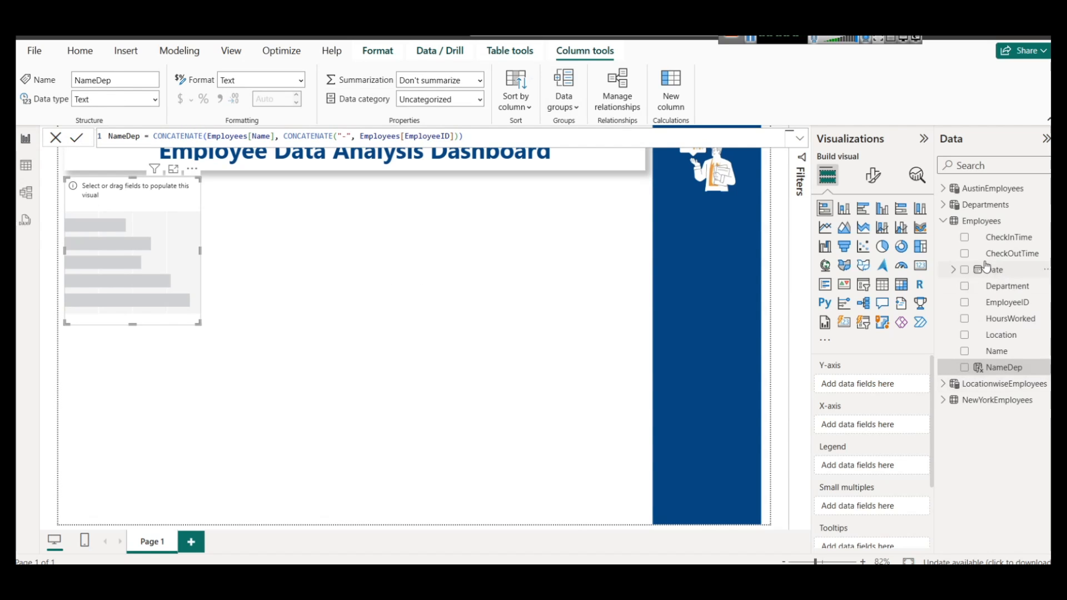
# - Check the NameDep values in the Employees table data and return to the report page
pyautogui.click(979, 222)
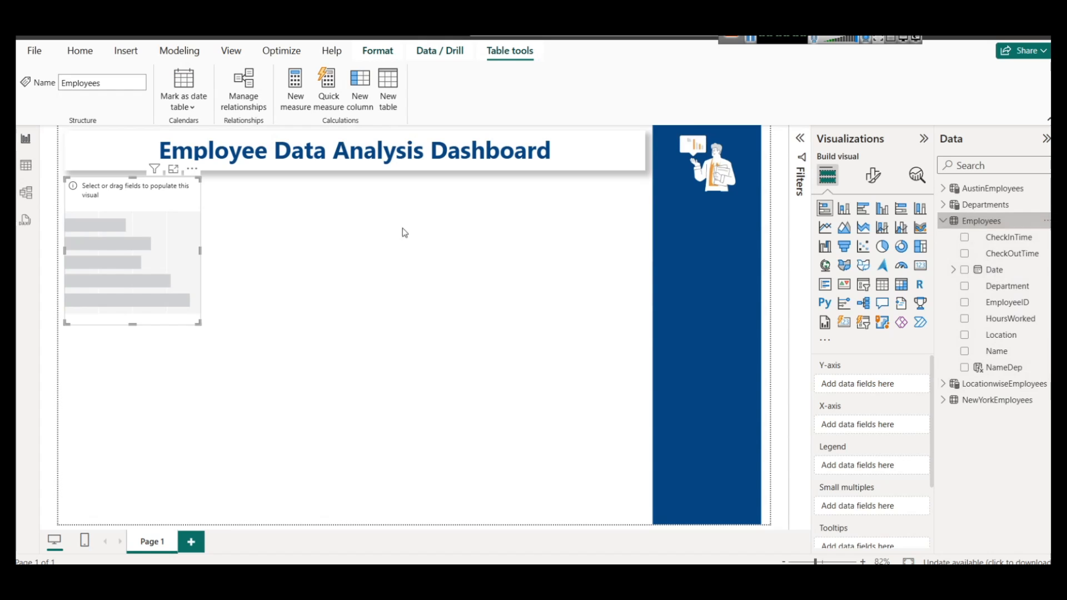
pyautogui.click(27, 167)
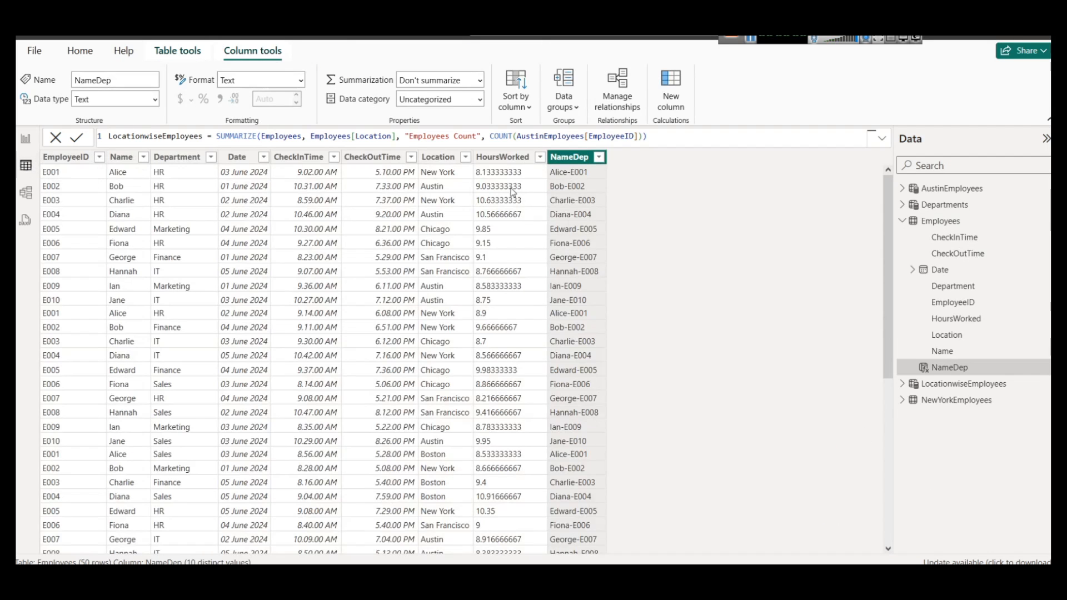
pyautogui.click(24, 140)
# - Assign NameDep to the bar chart's Y-axis and HoursWorked to its X-axis, and widen the chart slightly
pyautogui.click(109, 215)
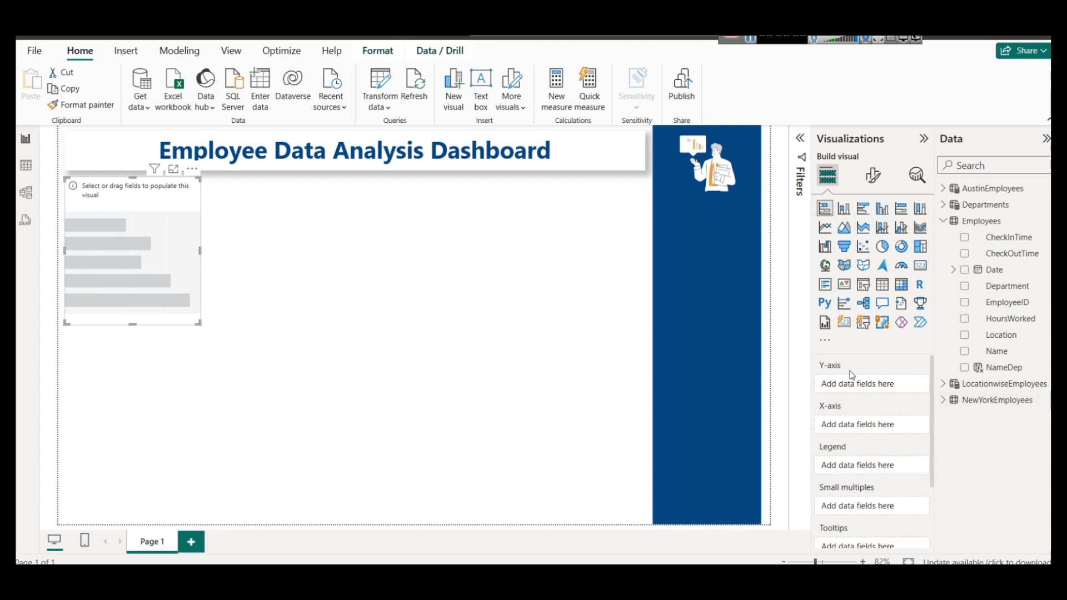
pyautogui.moveTo(995, 368); pyautogui.dragTo(860, 377)
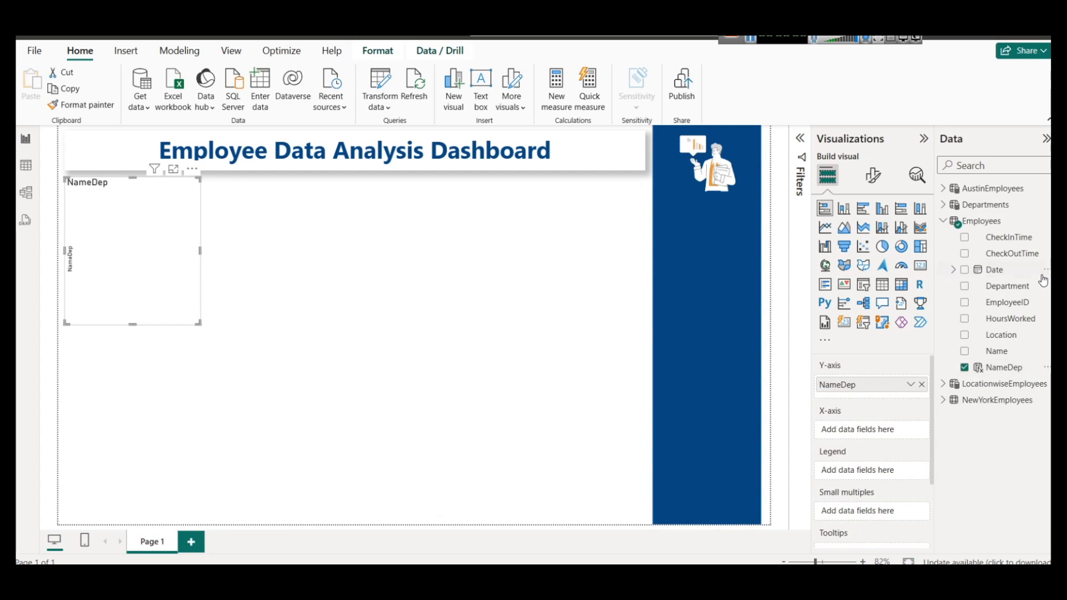
pyautogui.moveTo(1016, 319); pyautogui.dragTo(876, 424)
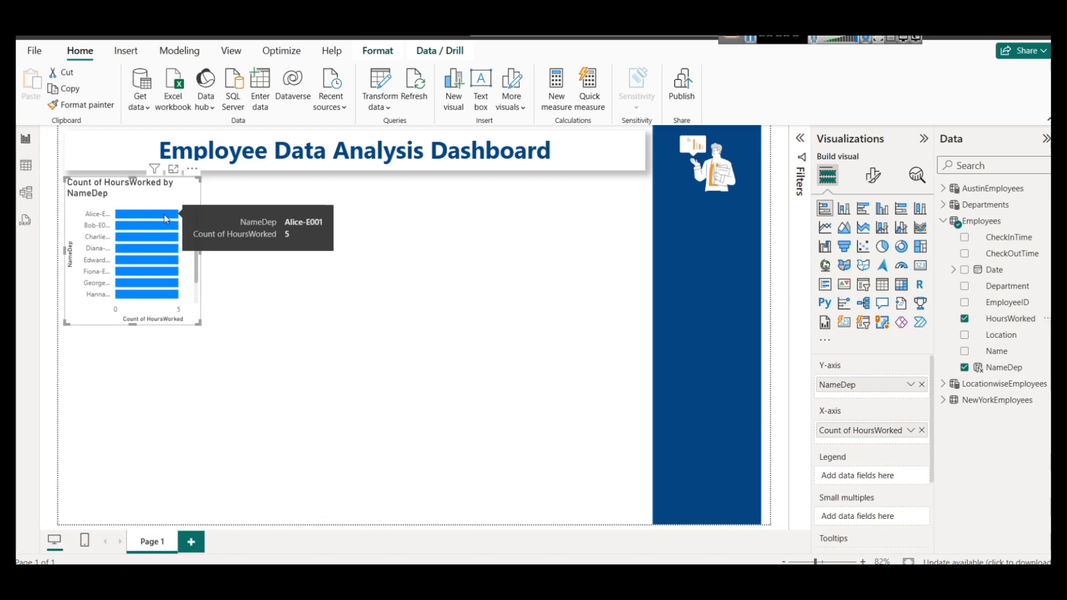
pyautogui.moveTo(168, 255)
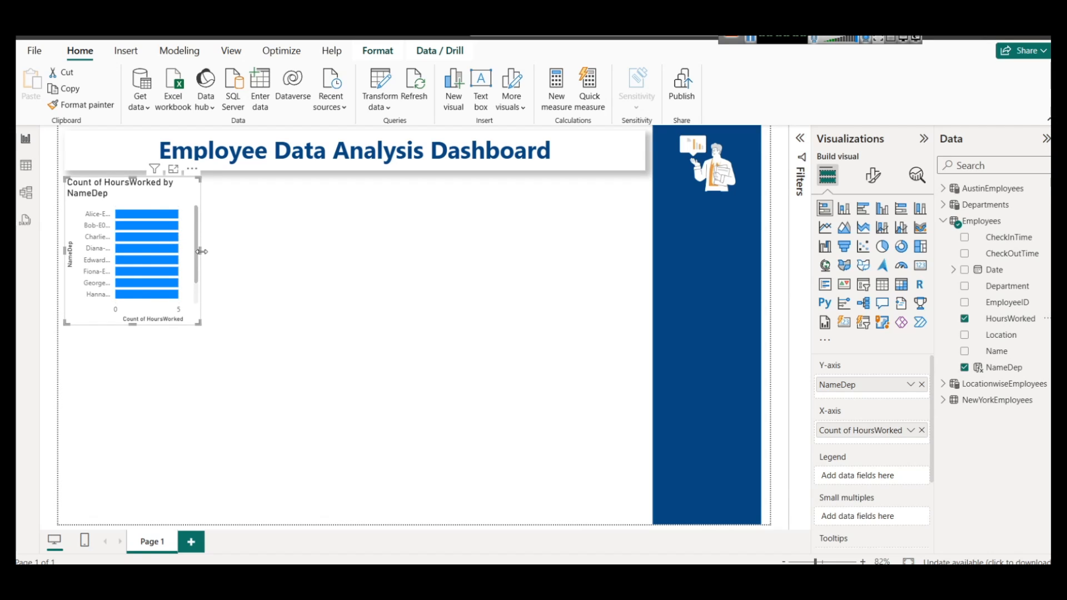
pyautogui.moveTo(200, 251); pyautogui.dragTo(218, 251)
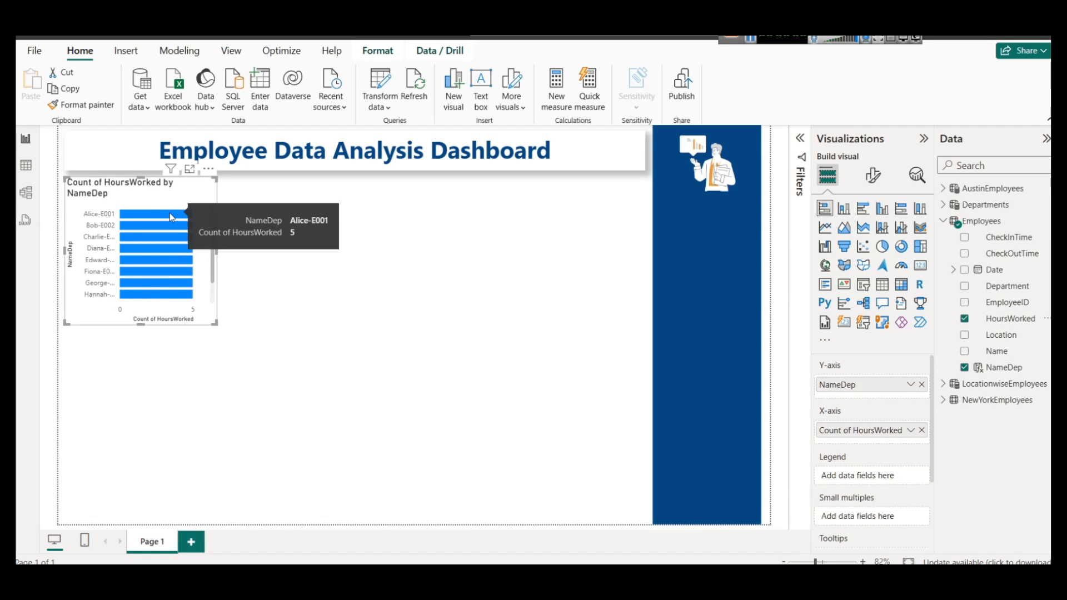
pyautogui.moveTo(195, 264)
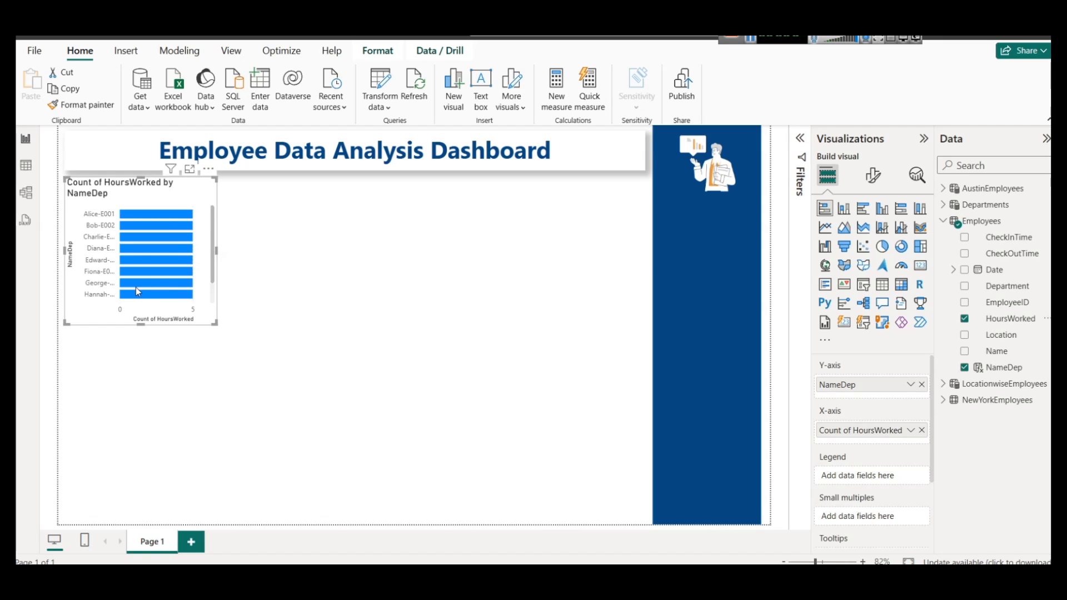
pyautogui.moveTo(147, 271)
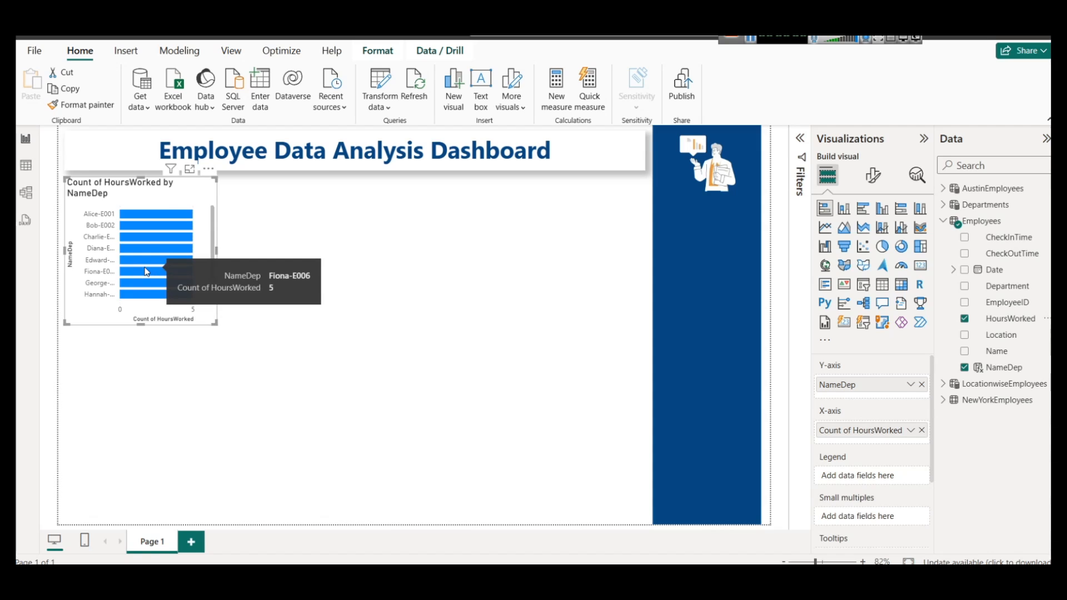
# - Turn on the shadow effect for the bar chart
pyautogui.click(870, 175)
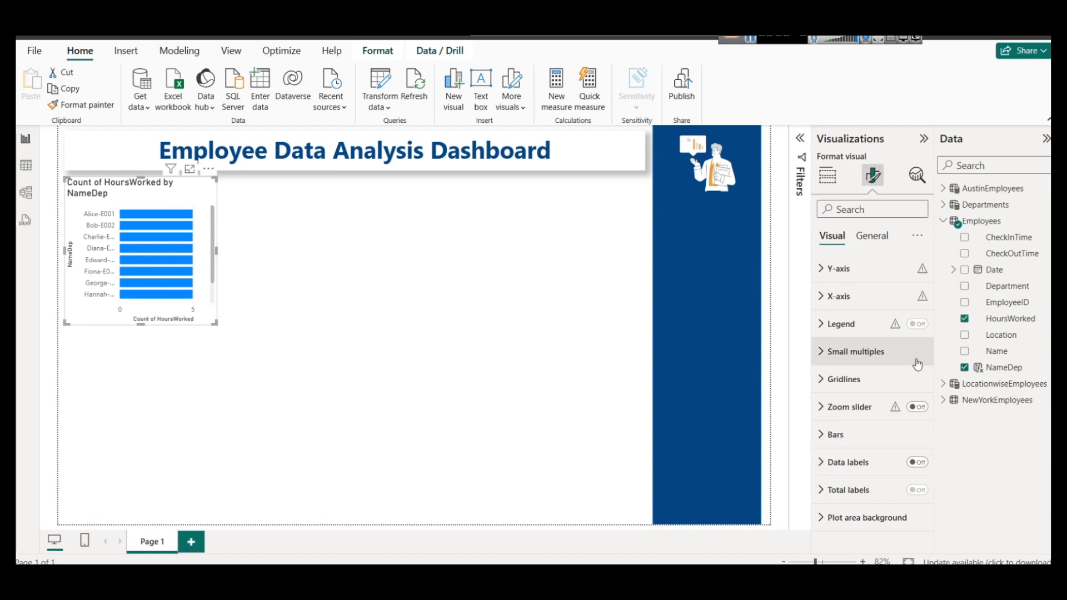
pyautogui.click(872, 237)
pyautogui.click(878, 324)
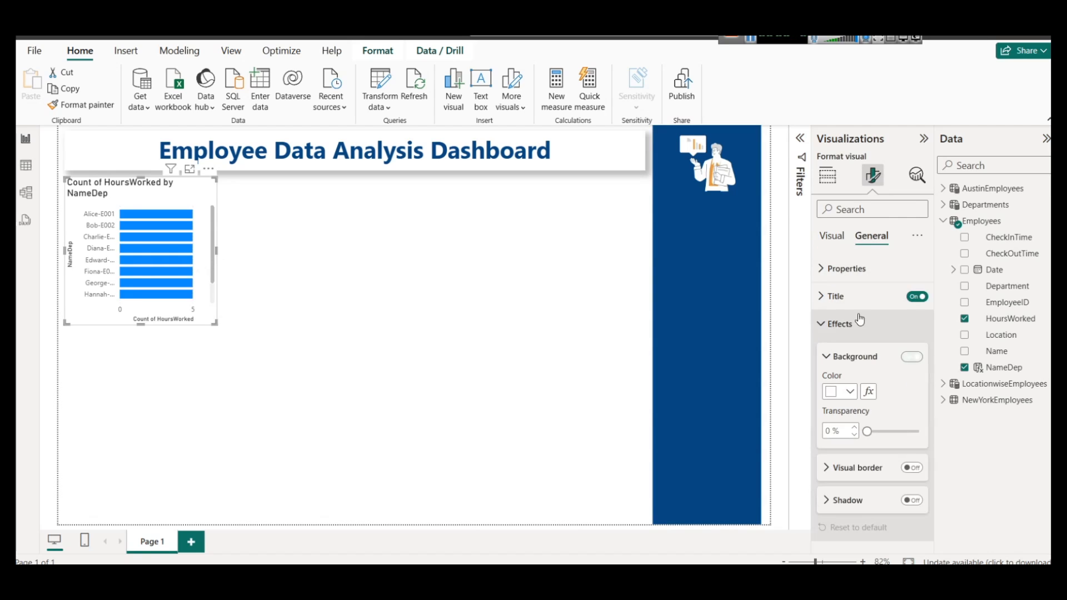
pyautogui.scroll(-2, 900, 411)
pyautogui.click(914, 435)
pyautogui.click(912, 425)
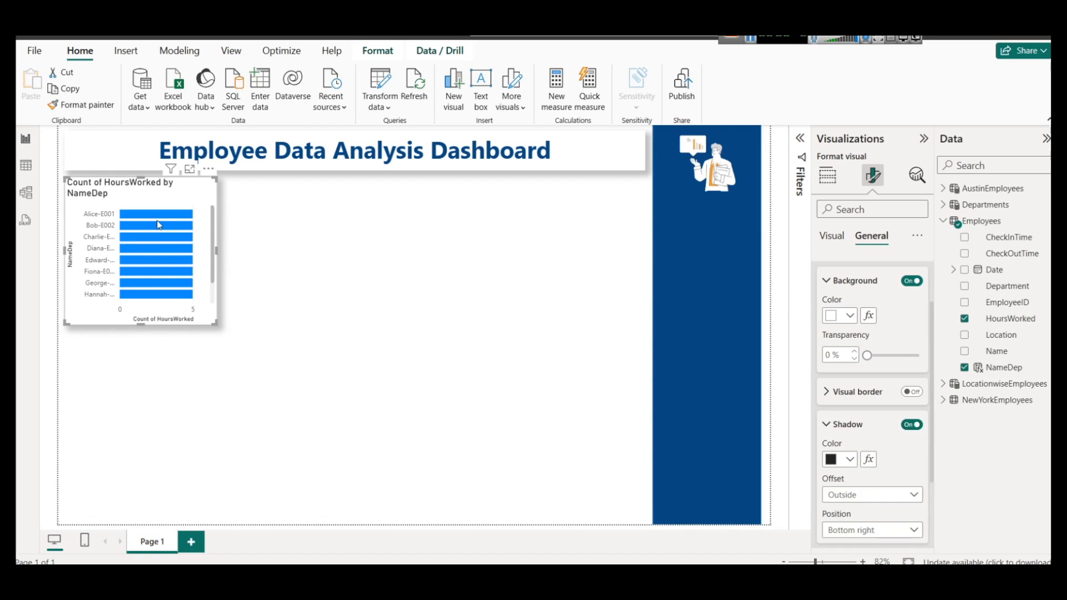
# - Change the chart's bar color to the dark blue of the dashboard's side banner and deselect the chart
pyautogui.click(832, 237)
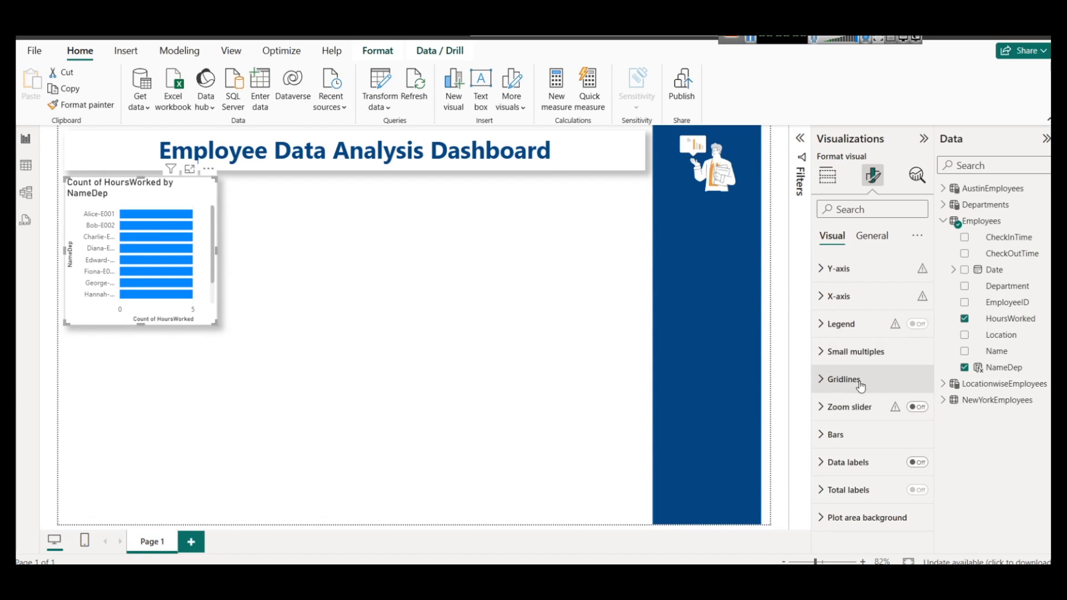
pyautogui.click(838, 434)
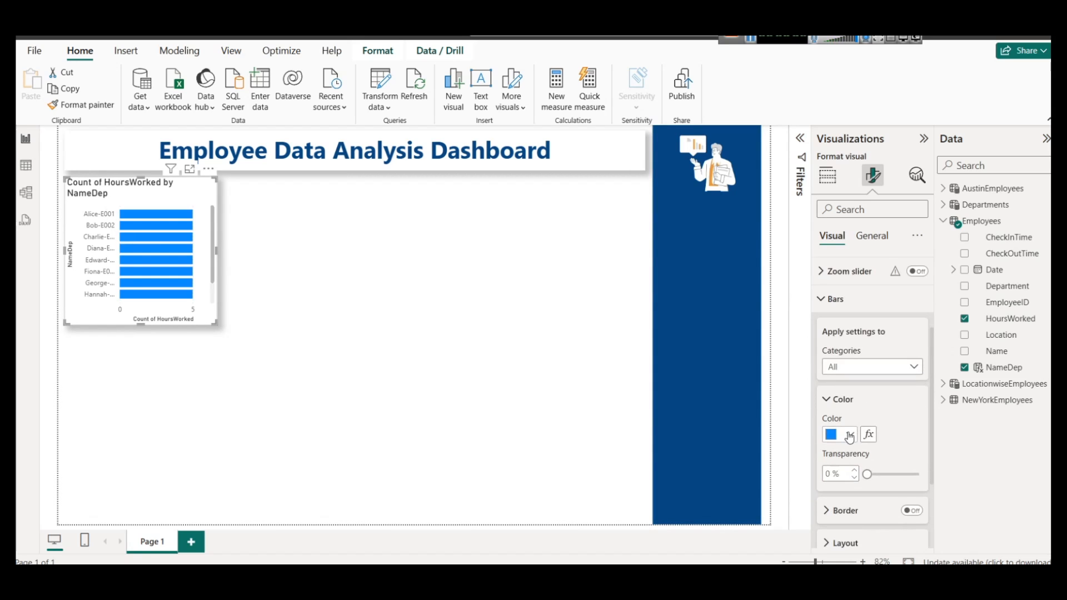
pyautogui.click(849, 434)
pyautogui.click(857, 378)
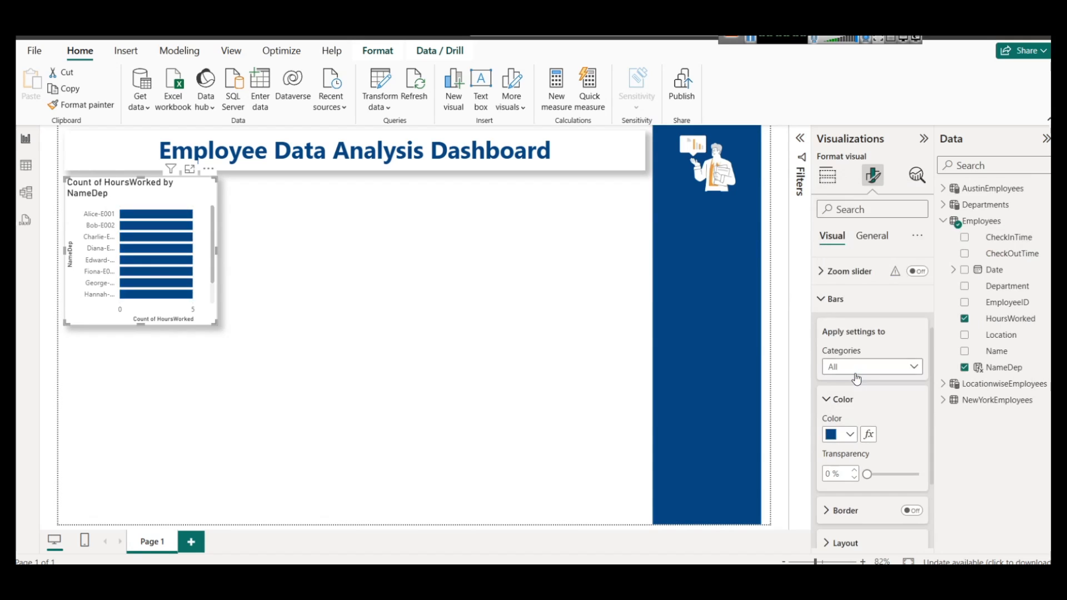
pyautogui.click(315, 316)
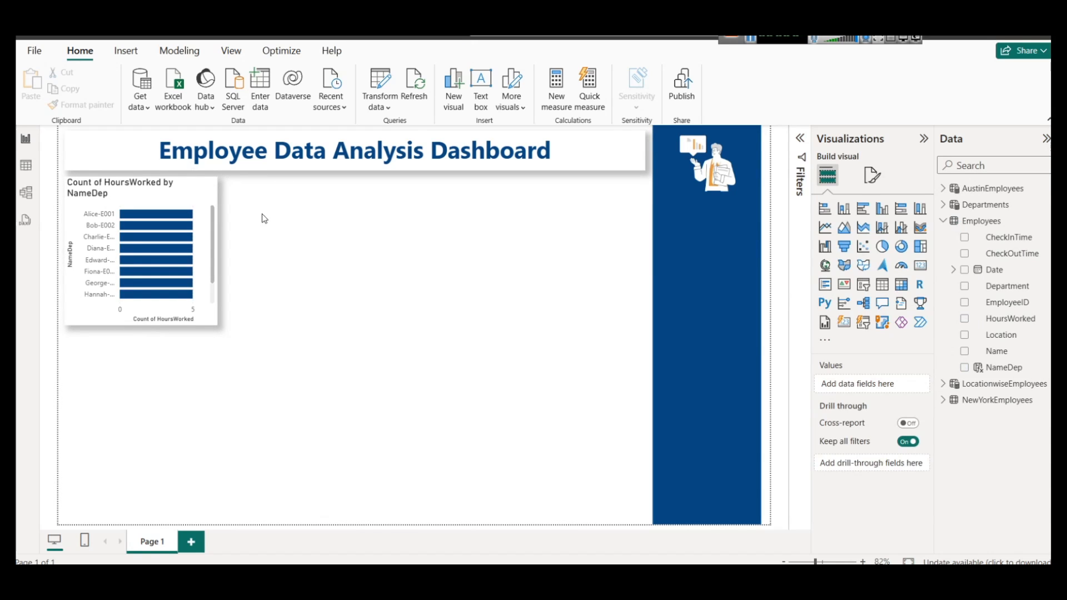
# - Remove Count of HoursWorked from the chart's X-axis and change the HoursWorked column's data type to Decimal number in Table view
pyautogui.click(177, 200)
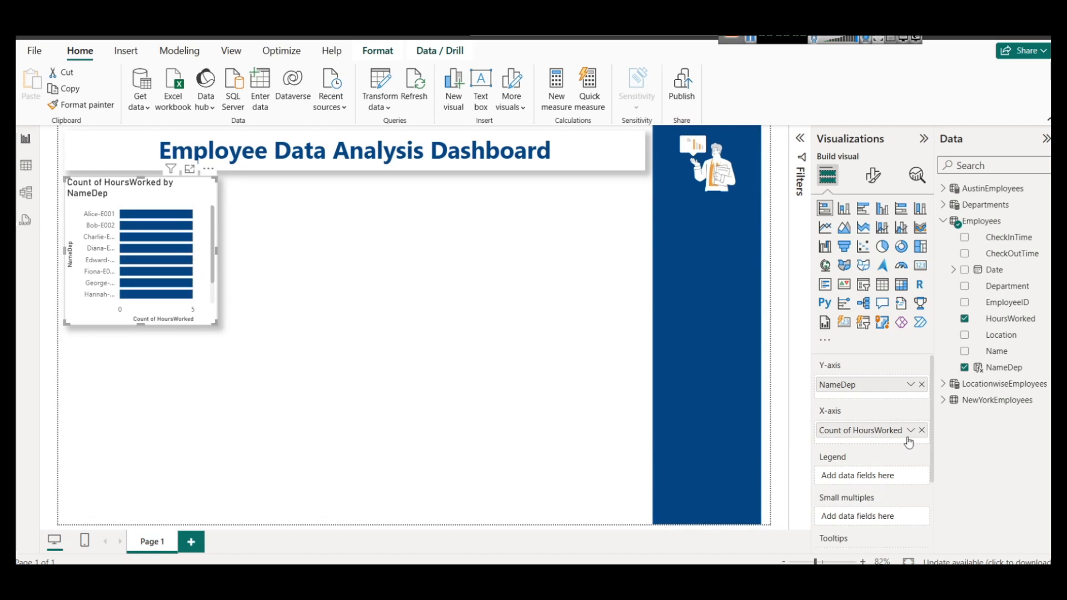
pyautogui.click(922, 430)
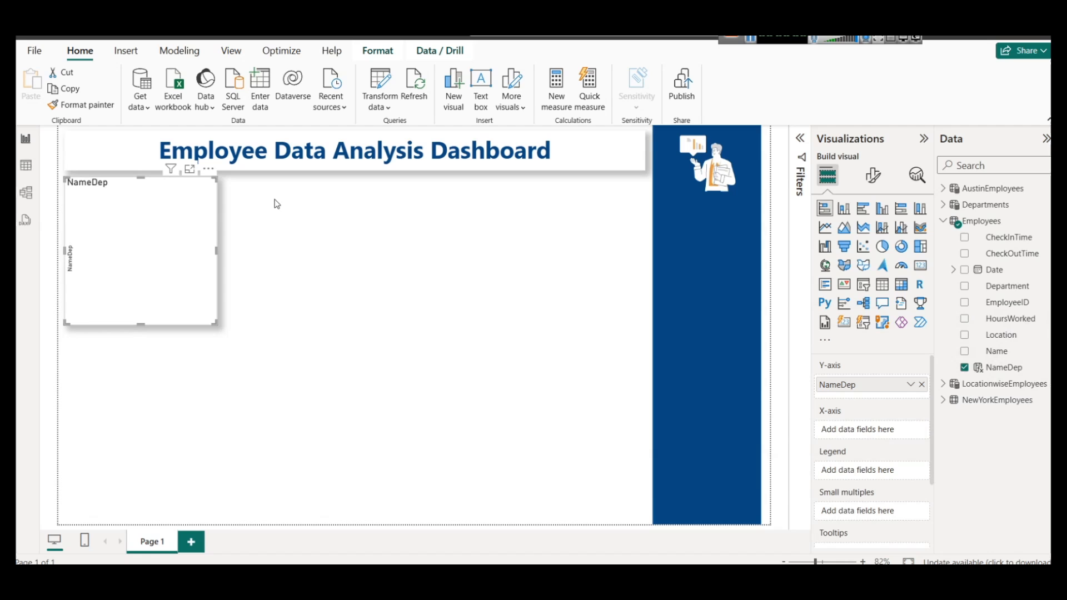
pyautogui.click(25, 166)
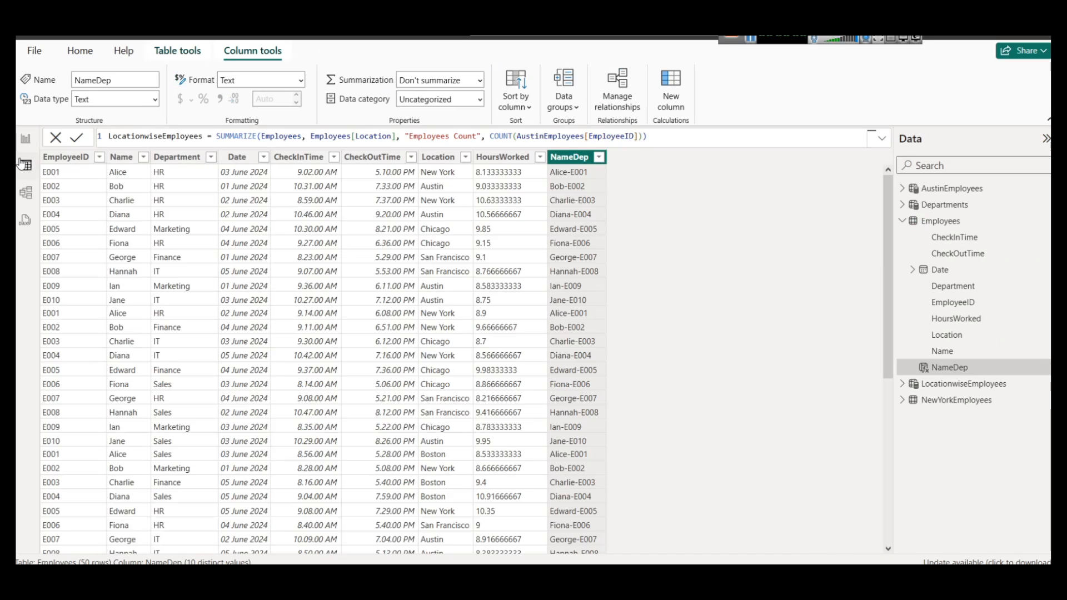
pyautogui.click(491, 158)
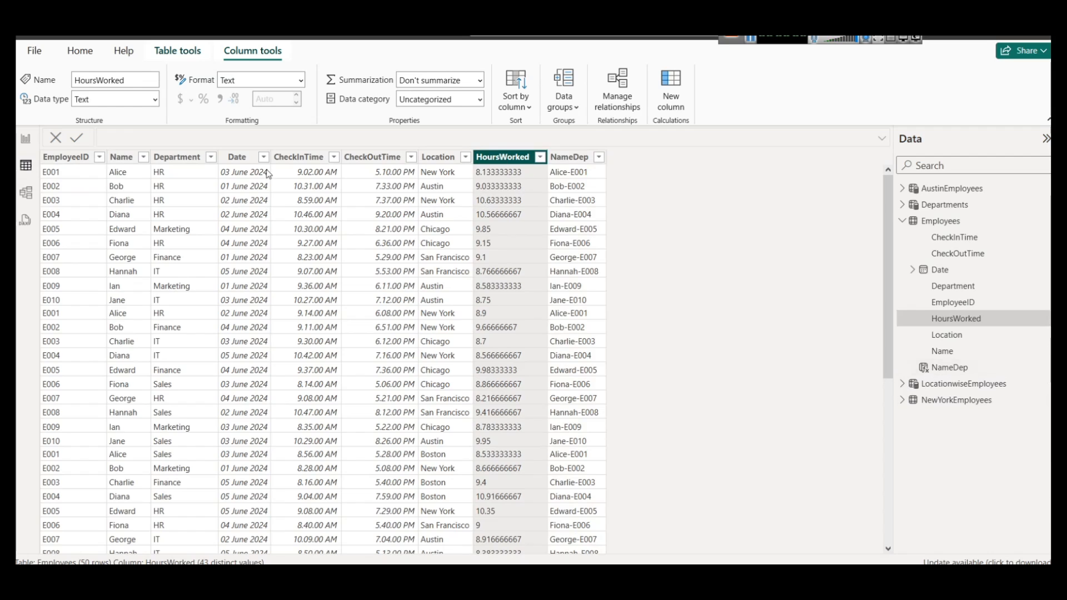
pyautogui.click(156, 100)
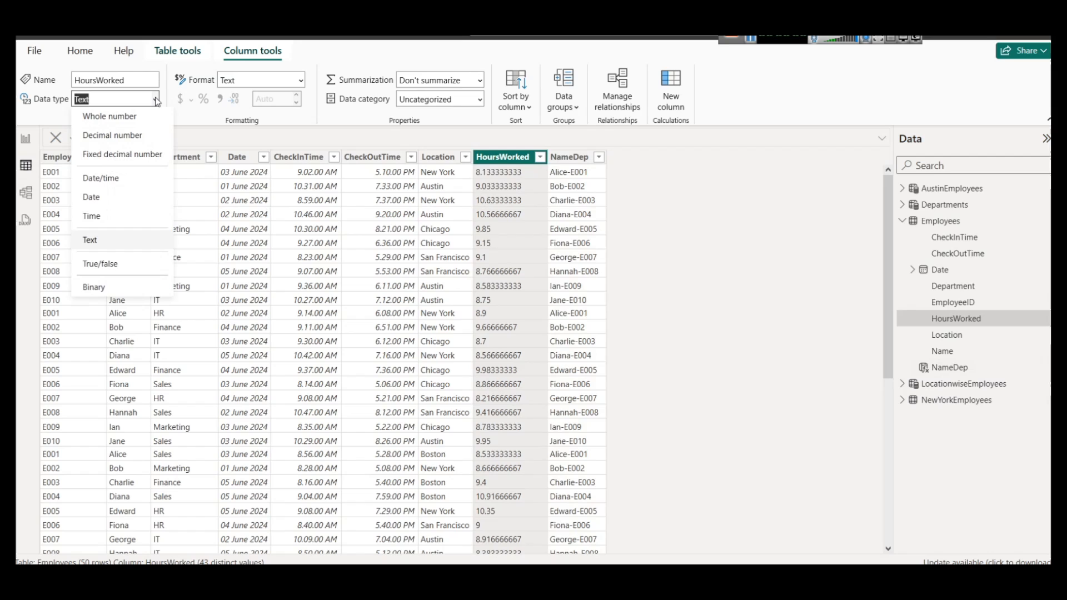
pyautogui.click(133, 137)
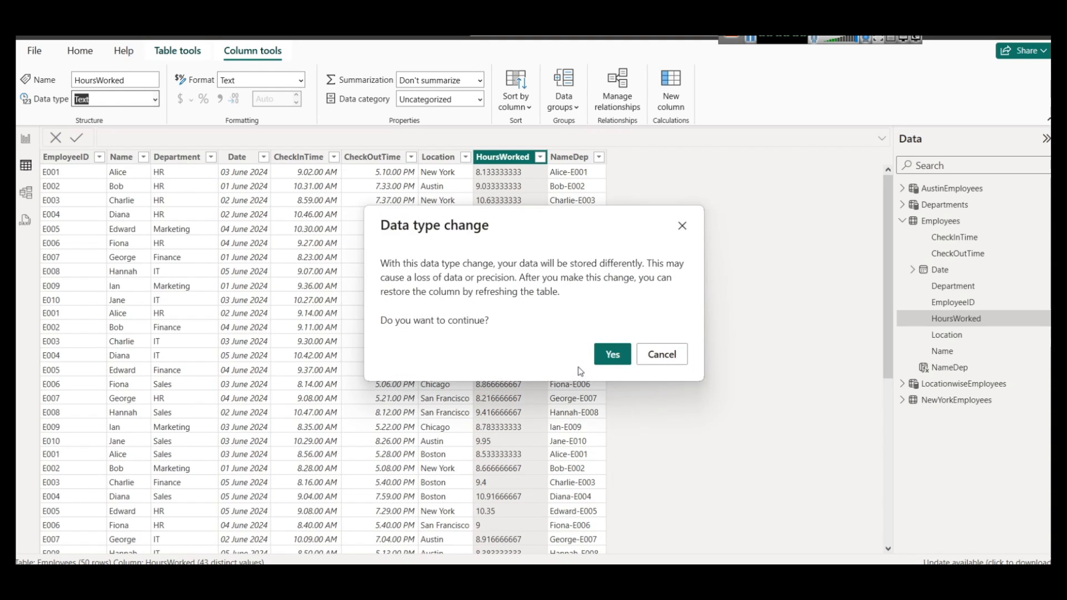
# - Confirm the data type change of HoursWorked to Decimal number and add the field to the X-axis of the NameDep bar chart
pyautogui.click(613, 354)
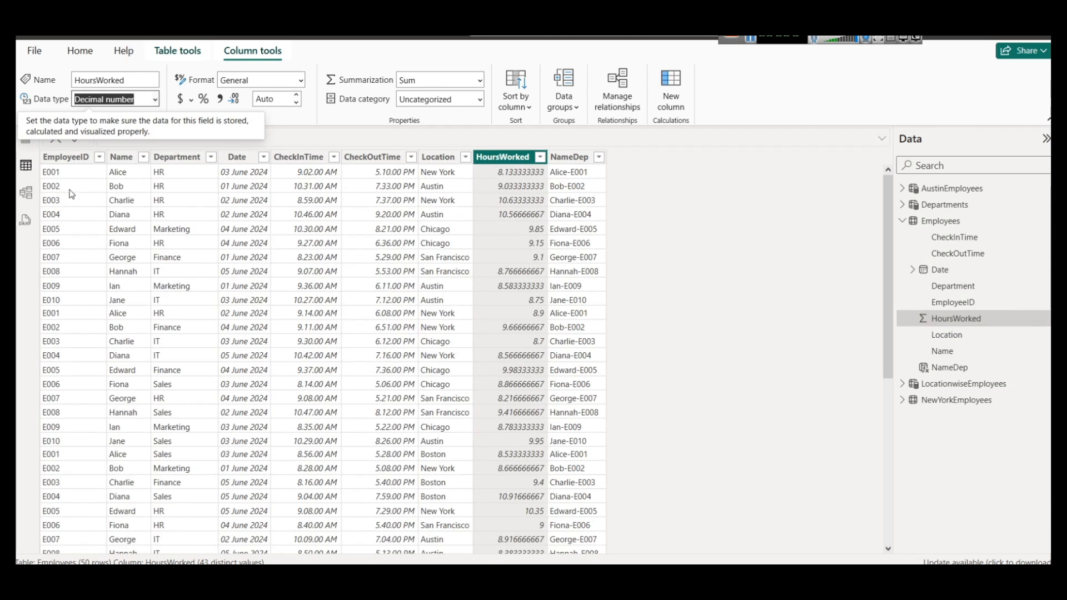
pyautogui.click(26, 140)
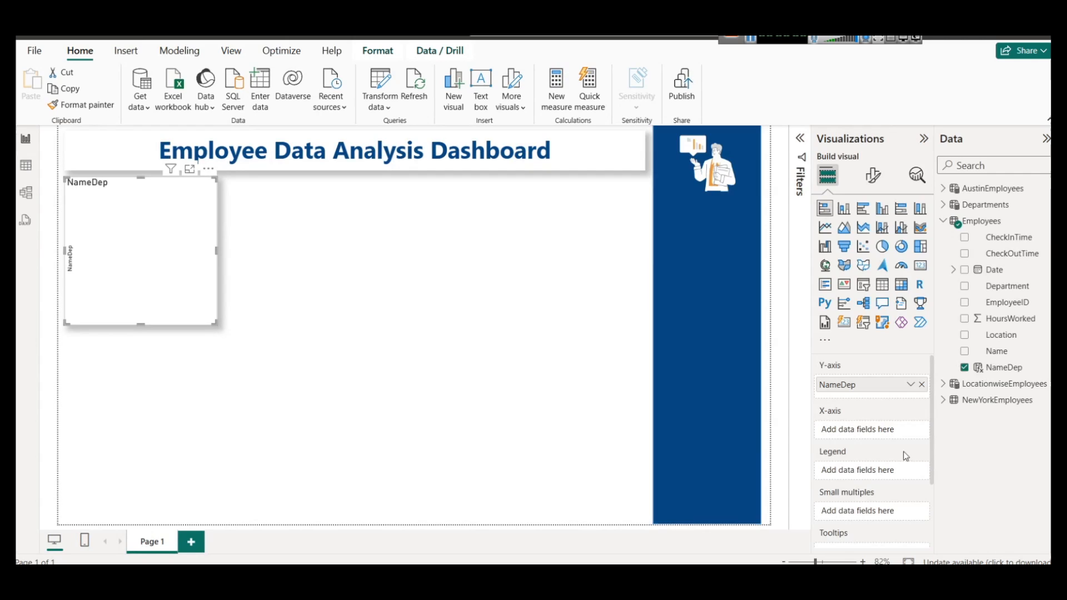
pyautogui.moveTo(1024, 325); pyautogui.dragTo(890, 431)
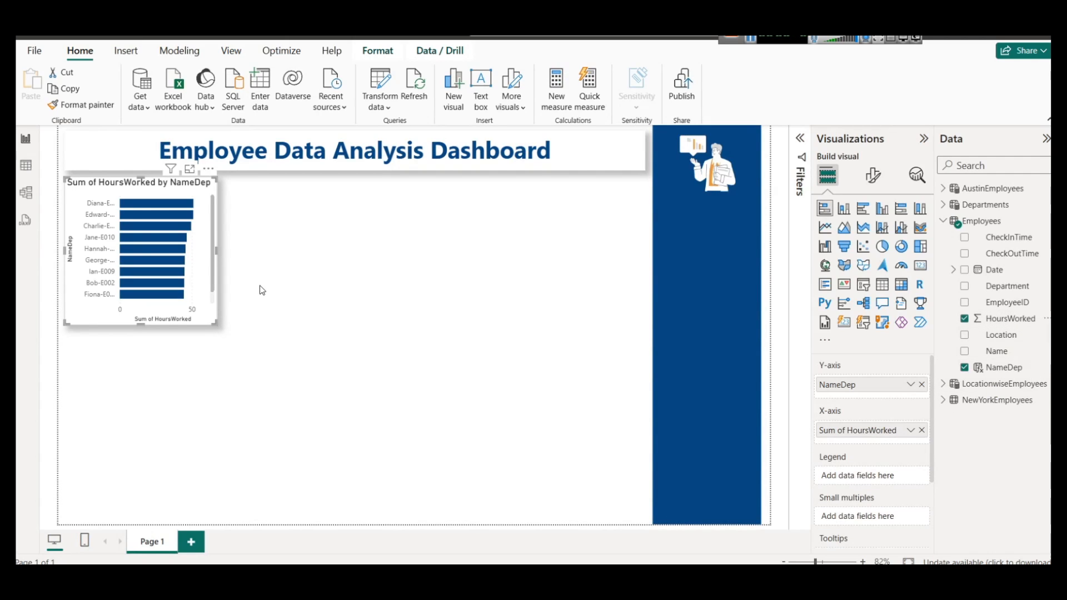
# - Examine the summed hours worked for each employee in the NameDep bar chart
pyautogui.moveTo(169, 210)
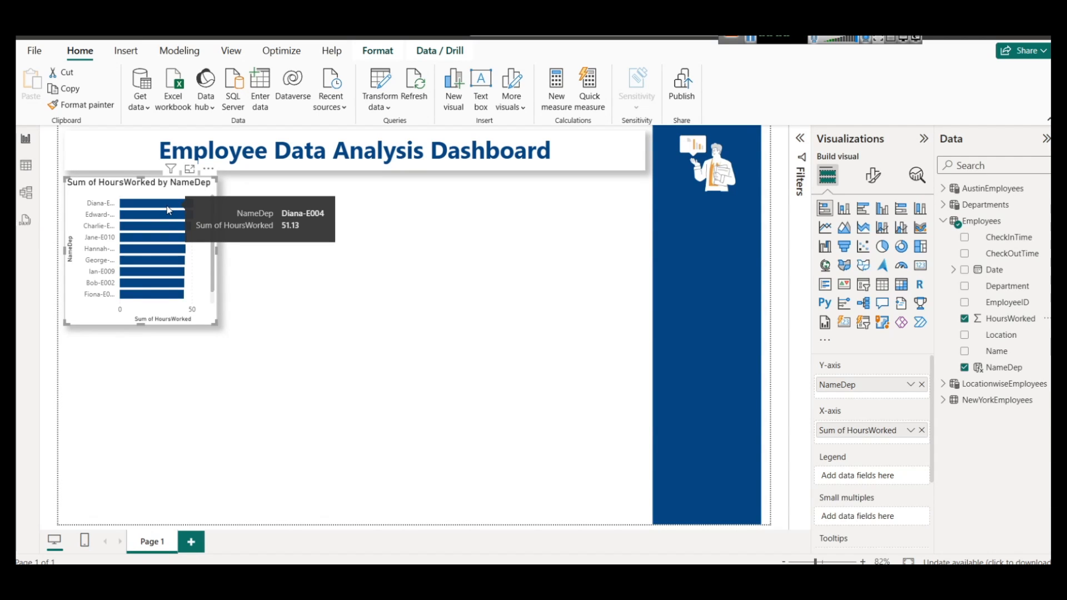
pyautogui.scroll(-1, 152, 262)
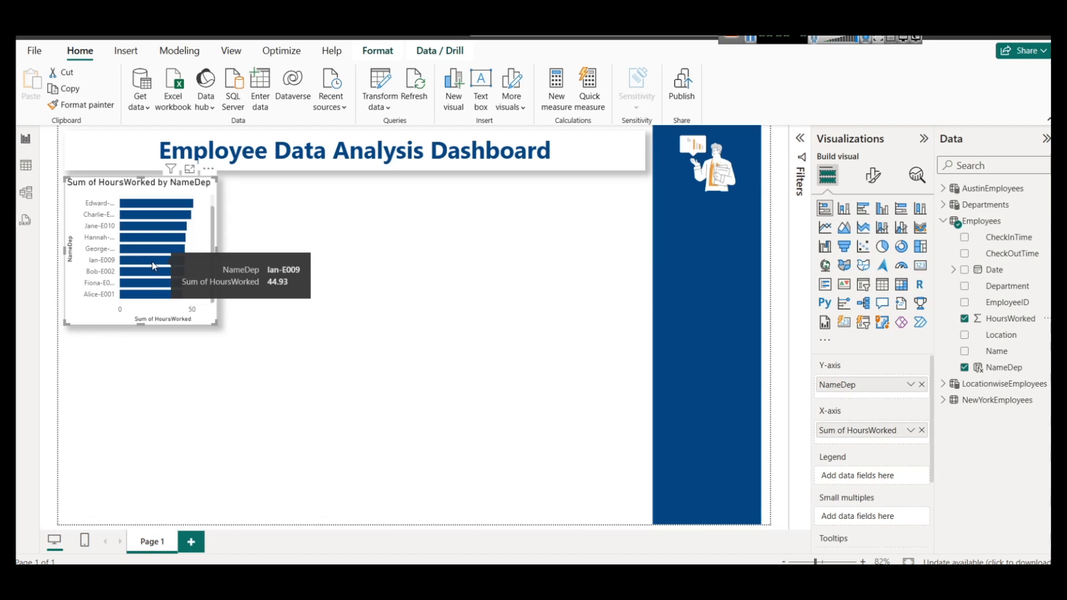
pyautogui.moveTo(150, 302)
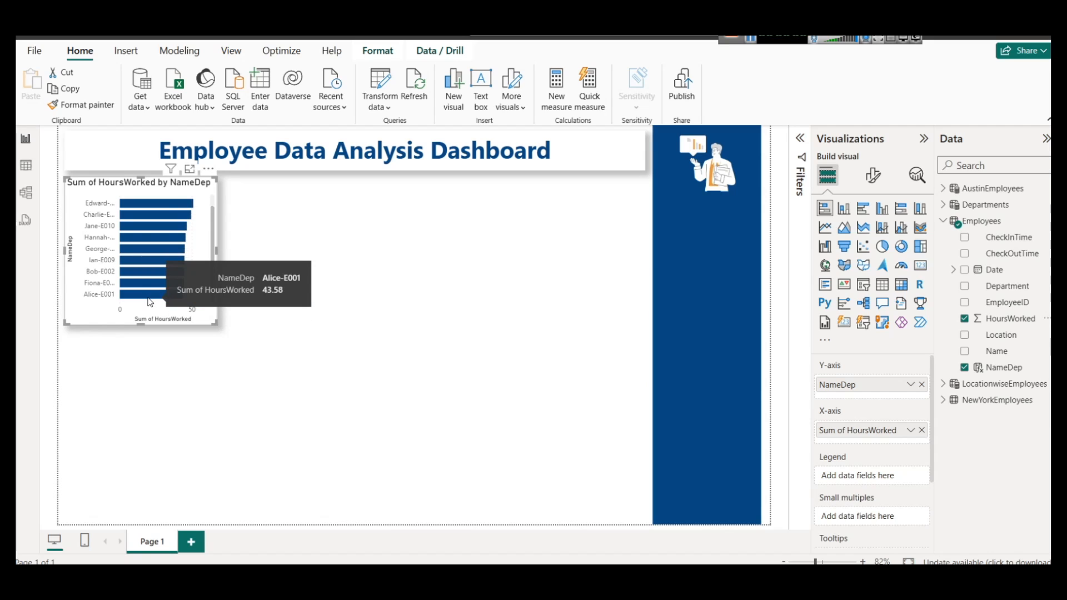
pyautogui.scroll(1, 133, 261)
pyautogui.moveTo(133, 262)
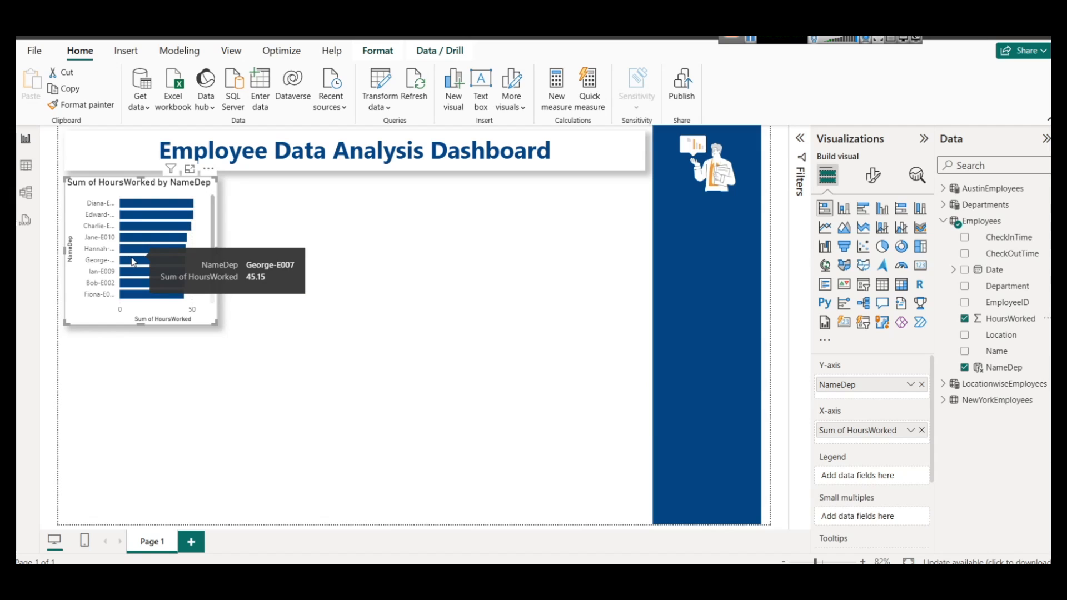
pyautogui.scroll(-1, 149, 269)
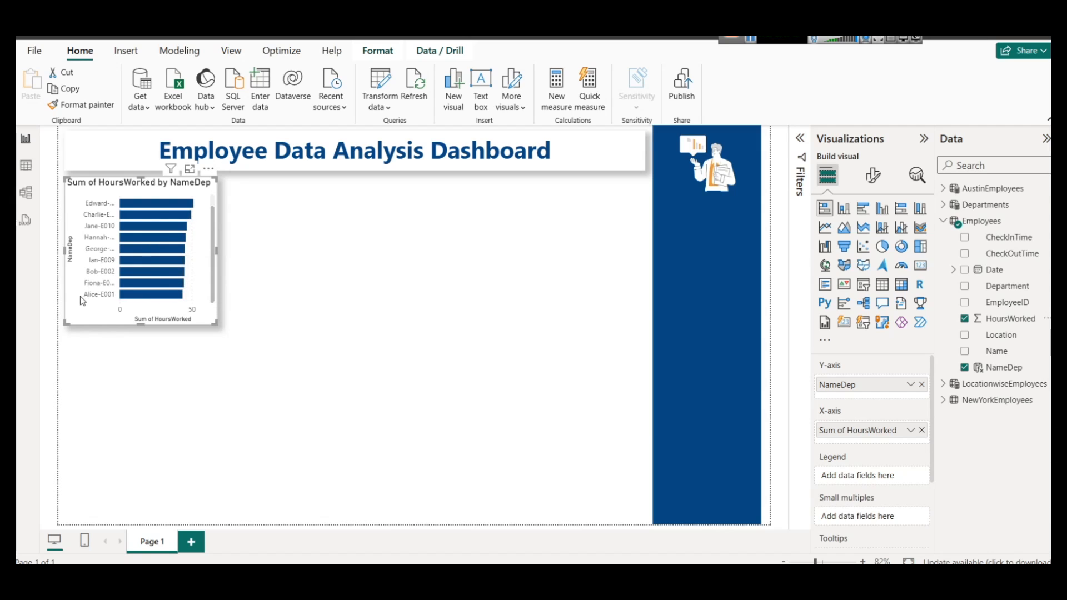
pyautogui.scroll(1, 171, 270)
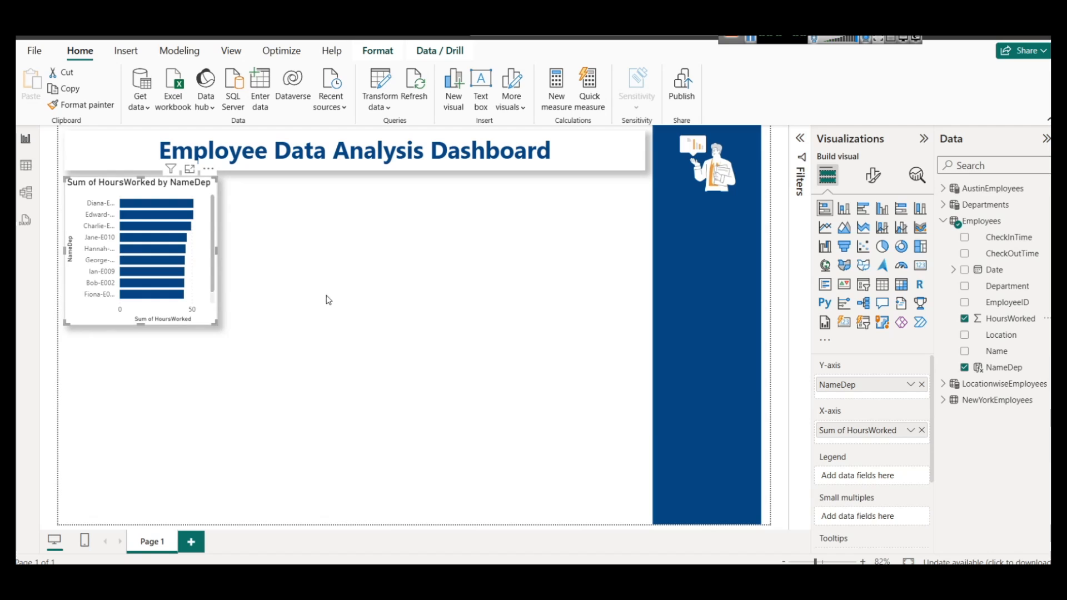
pyautogui.click(298, 276)
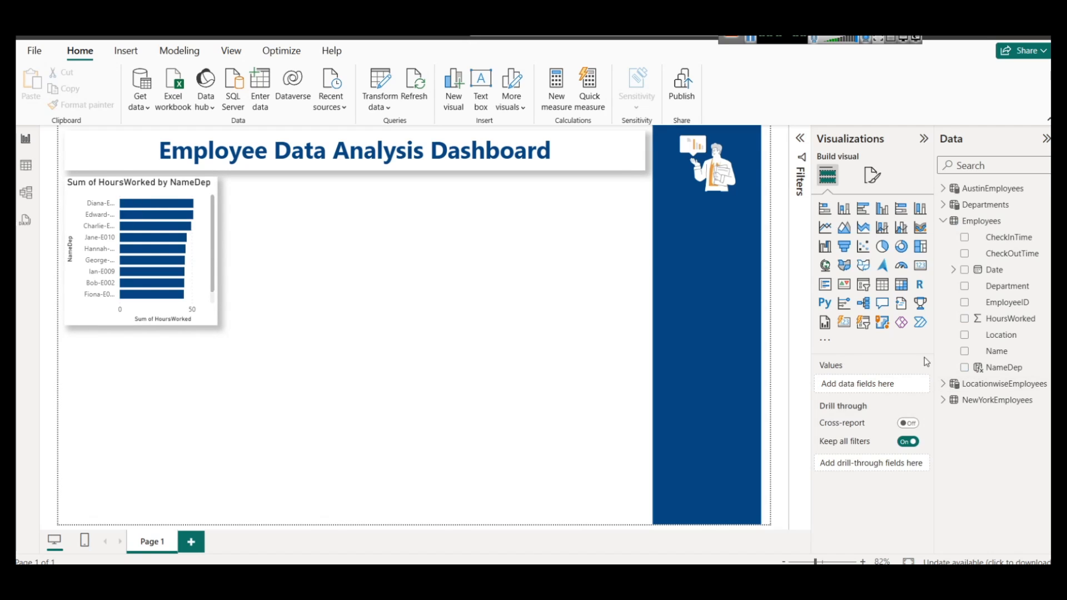
# - Rename the bar chart's X-axis field to Total HoursWorked for this visual
pyautogui.click(115, 194)
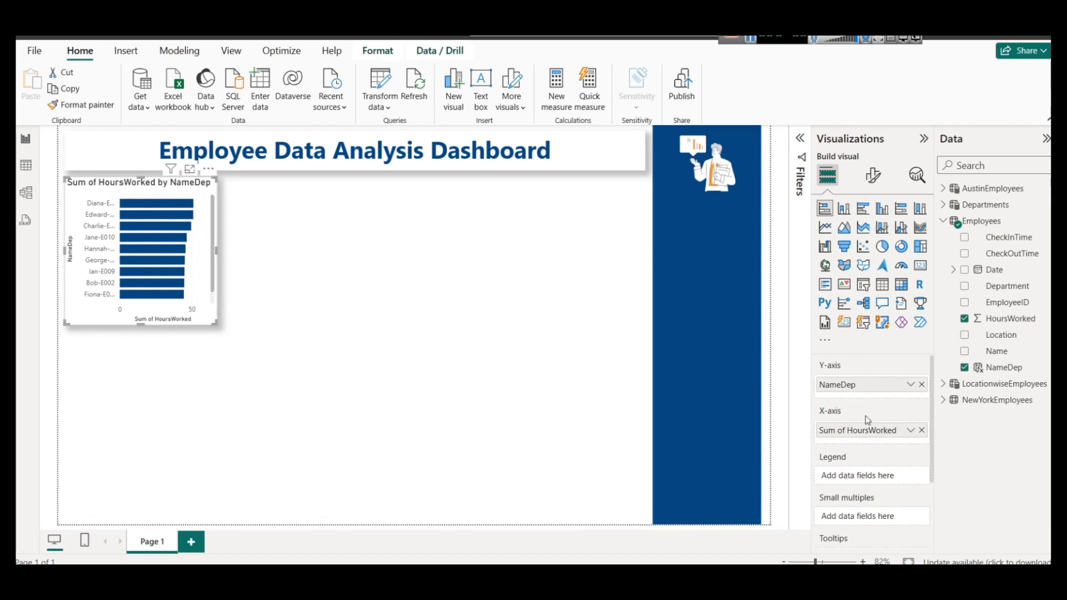
pyautogui.click(910, 431)
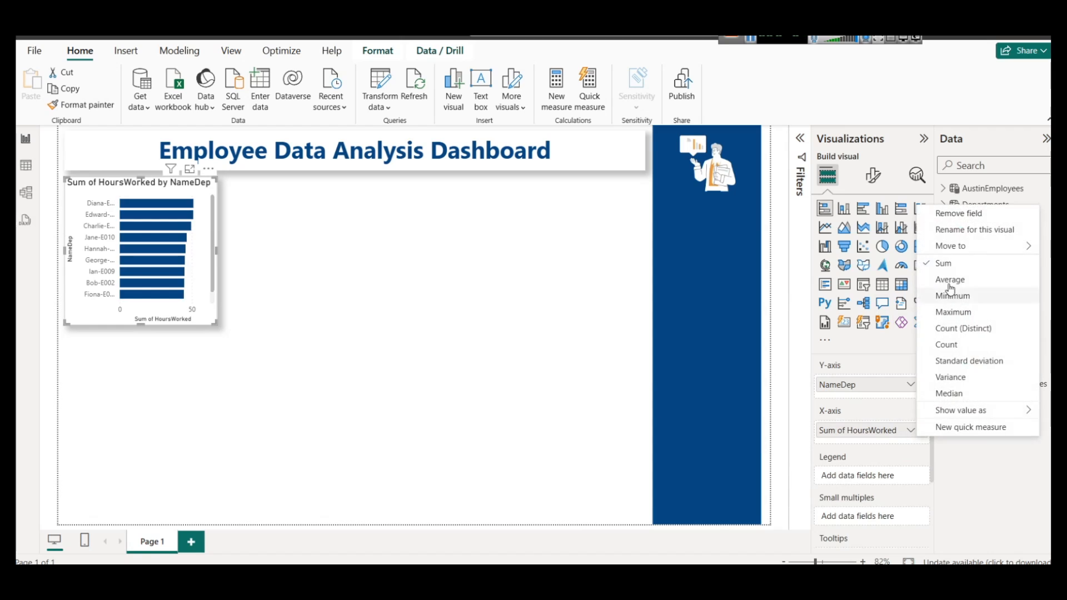
pyautogui.click(954, 228)
pyautogui.press('Left')
pyautogui.hotkey('shift', 'Right')
pyautogui.hotkey('shift', 'Right')
pyautogui.hotkey('shift', 'Right')
pyautogui.hotkey('shift', 'Right')
pyautogui.hotkey('shift', 'Right')
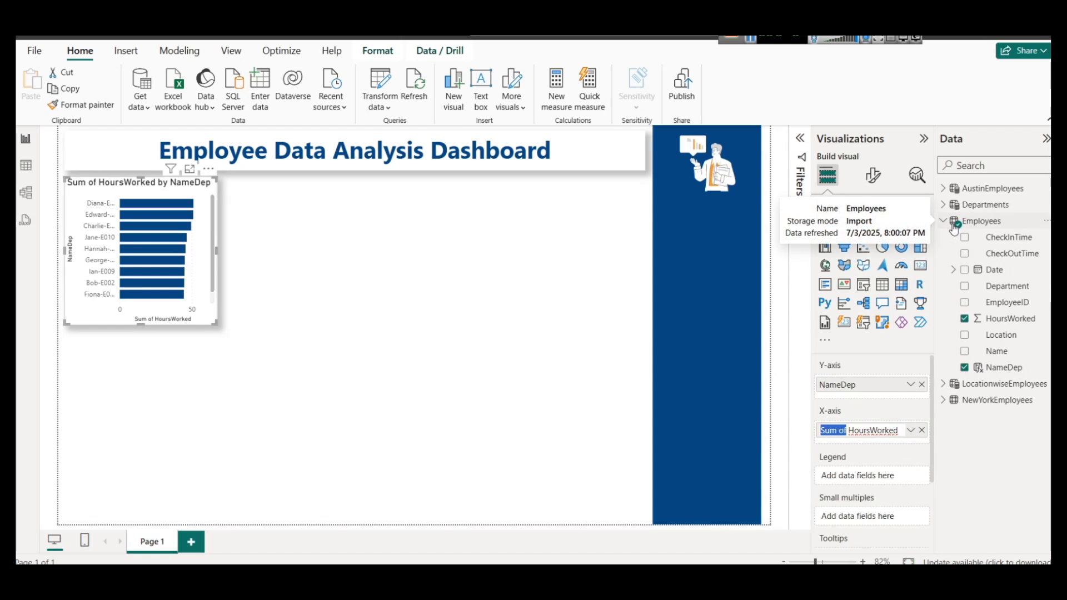
pyautogui.write('Total')
pyautogui.press('Return')
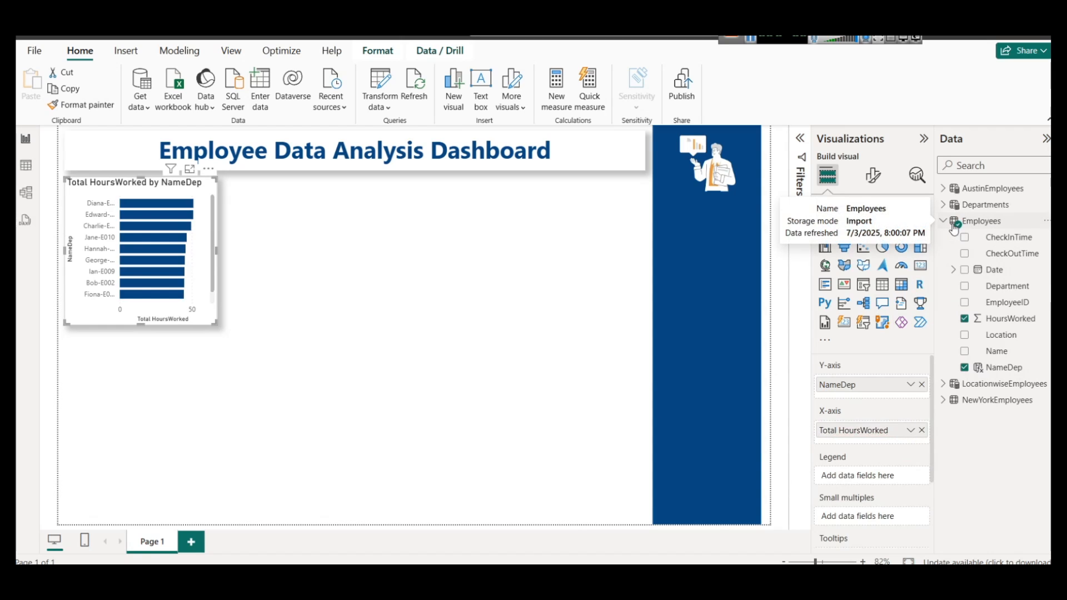
pyautogui.click(461, 301)
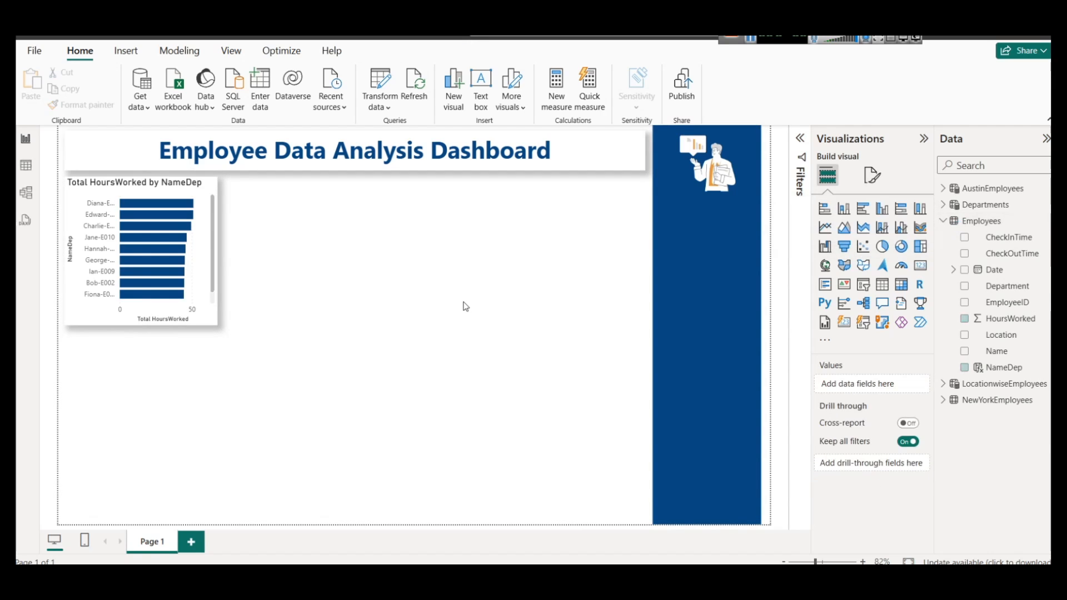
# - Format the bar chart's title as bold, centred text in dark brown
pyautogui.click(200, 196)
pyautogui.click(873, 175)
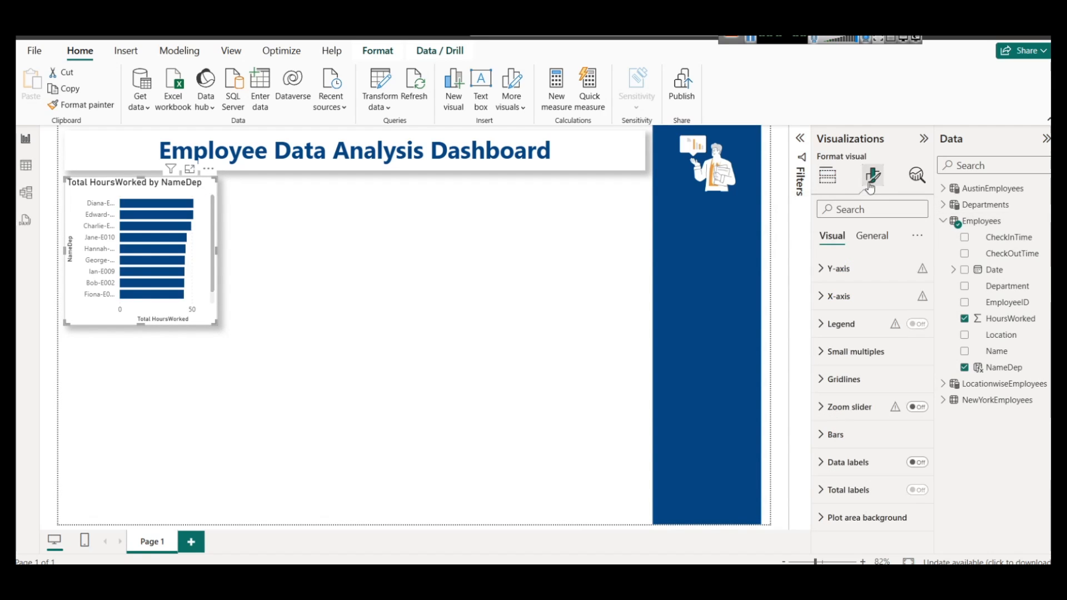
pyautogui.click(873, 238)
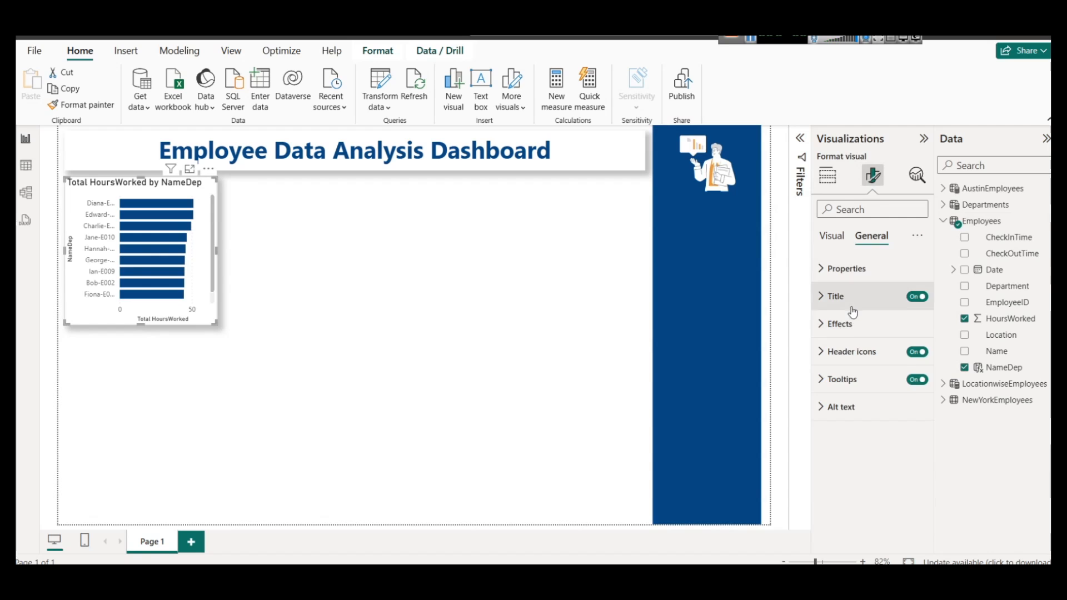
pyautogui.click(849, 297)
pyautogui.scroll(-3, 862, 404)
pyautogui.click(850, 356)
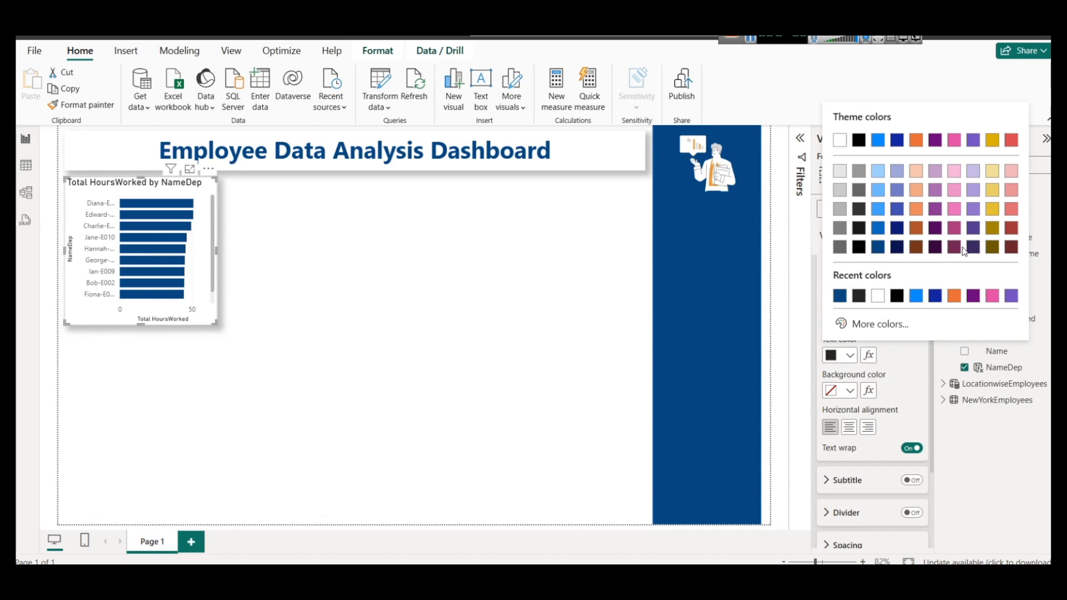
pyautogui.click(916, 247)
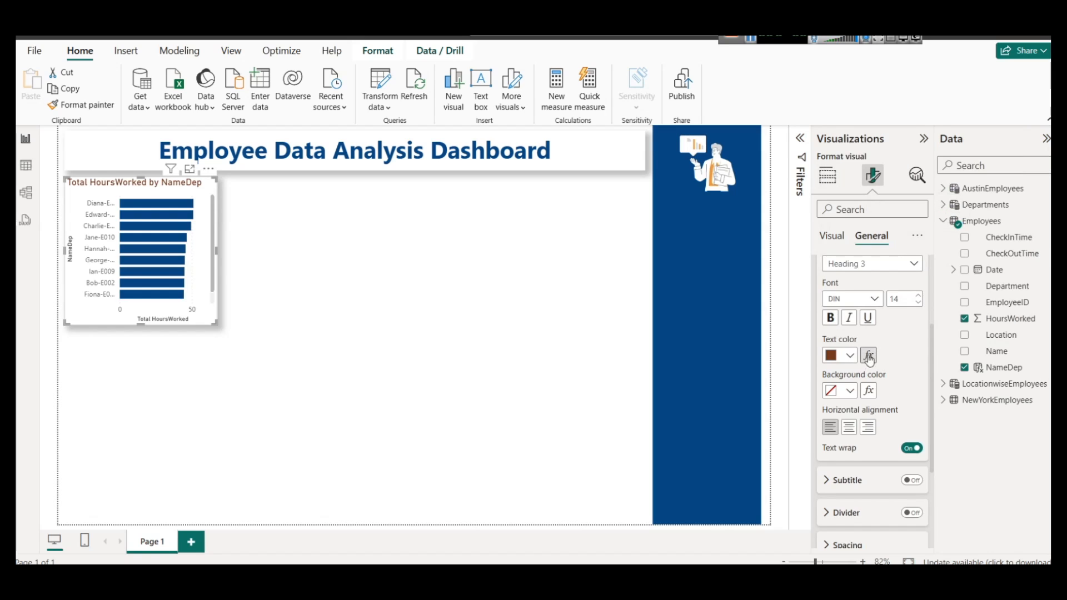
pyautogui.click(831, 317)
pyautogui.click(849, 427)
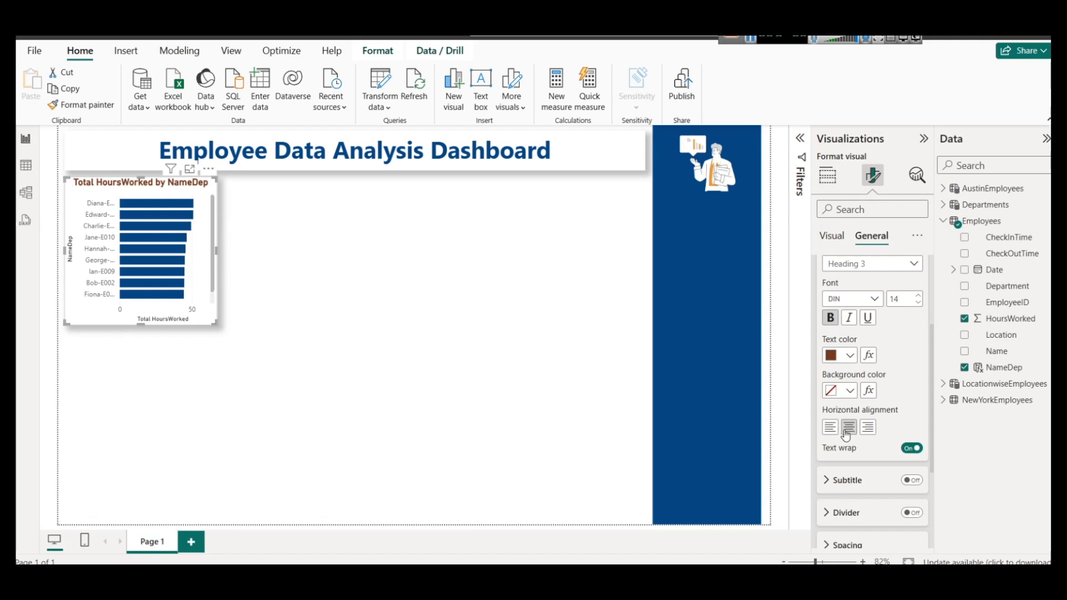
pyautogui.click(356, 289)
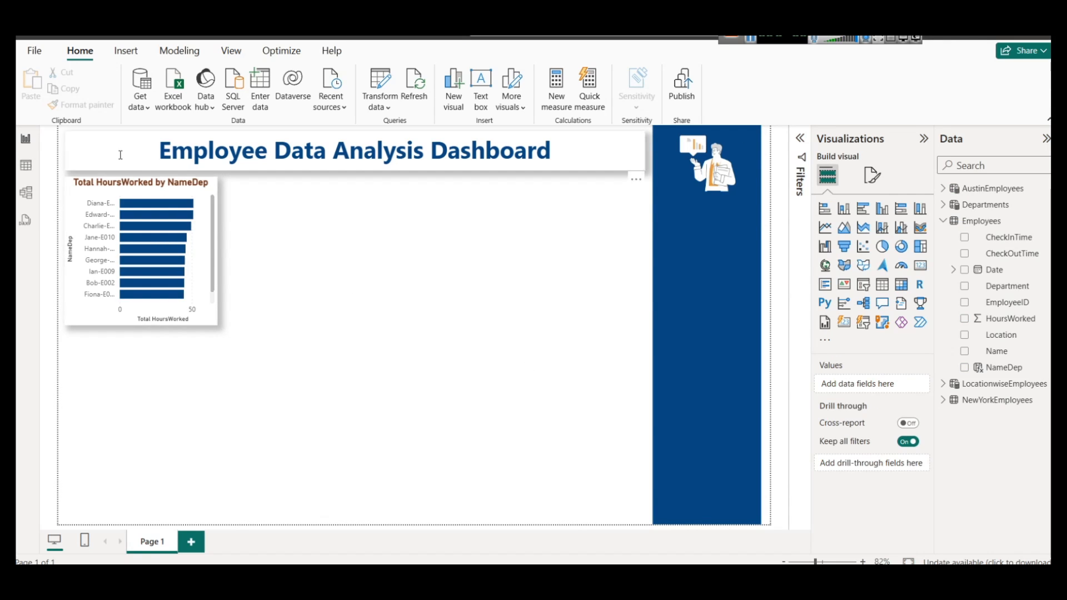
# - Widen the hours-by-NameDep bar chart slightly and place a copy of it directly beside the original
pyautogui.click(123, 188)
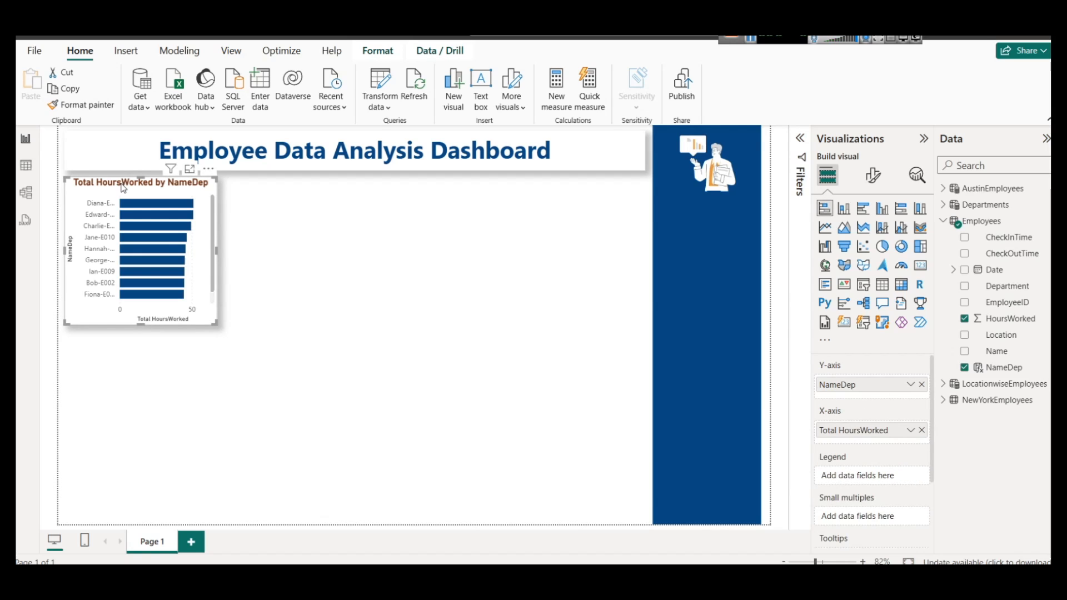
pyautogui.moveTo(217, 251); pyautogui.dragTo(236, 253)
pyautogui.hotkey('ctrl', 'c')
pyautogui.hotkey('ctrl', 'v')
pyautogui.moveTo(193, 192); pyautogui.dragTo(367, 186)
pyautogui.click(134, 196)
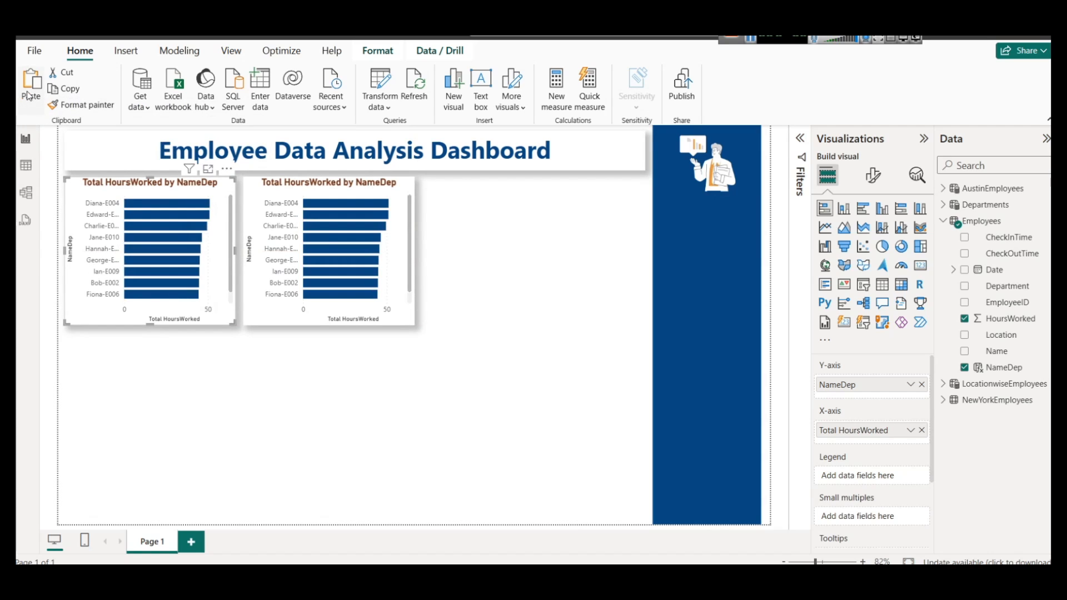
# - Replace NameDep with Department in the copied chart and turn it into a slightly wider stacked column chart
pyautogui.click(356, 187)
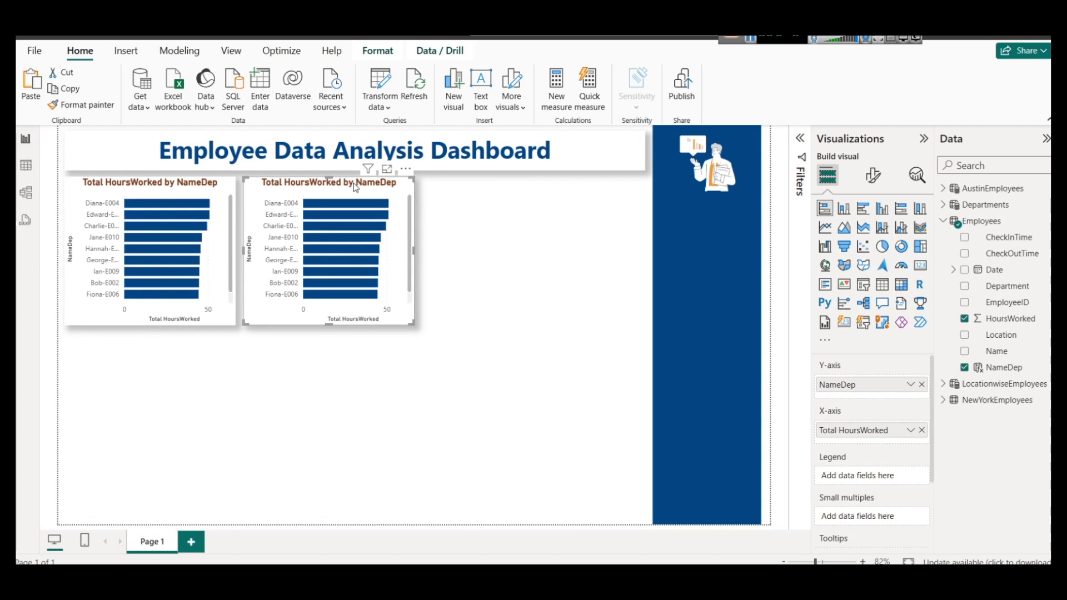
pyautogui.click(921, 385)
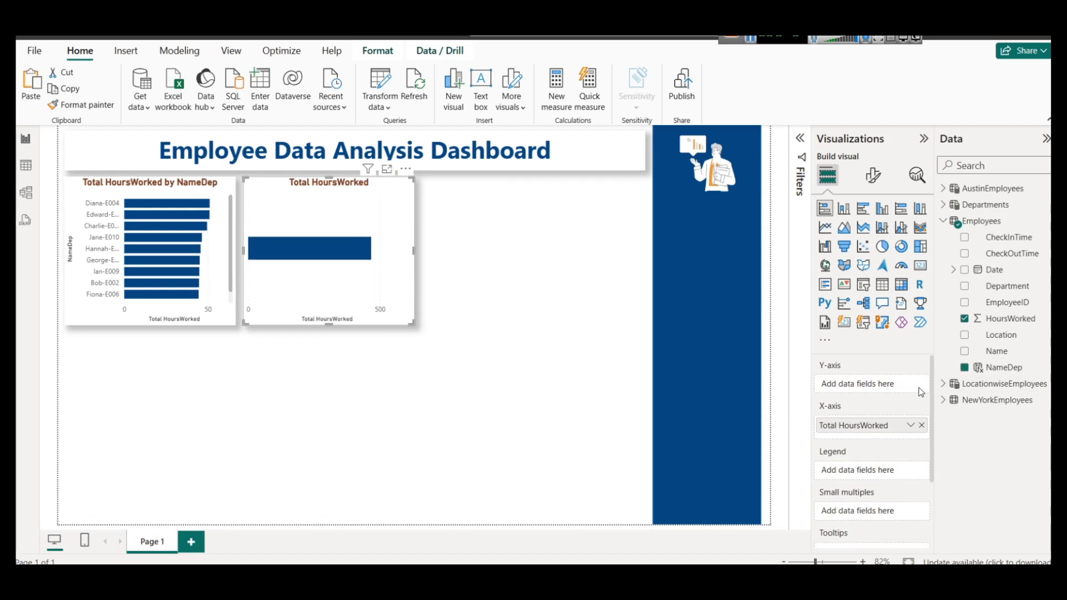
pyautogui.moveTo(1003, 286); pyautogui.dragTo(872, 384)
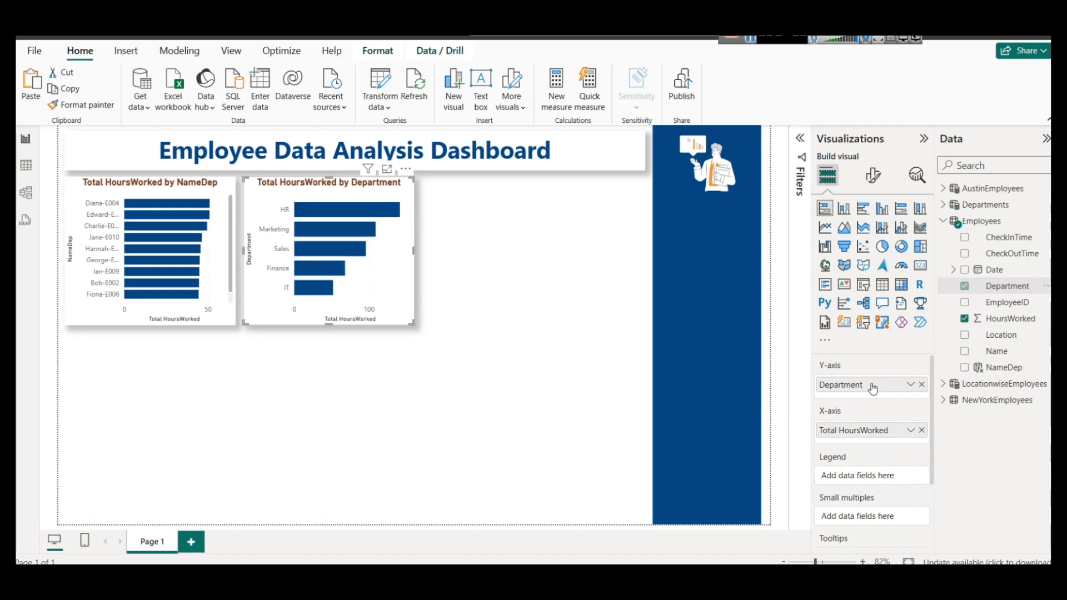
pyautogui.click(851, 215)
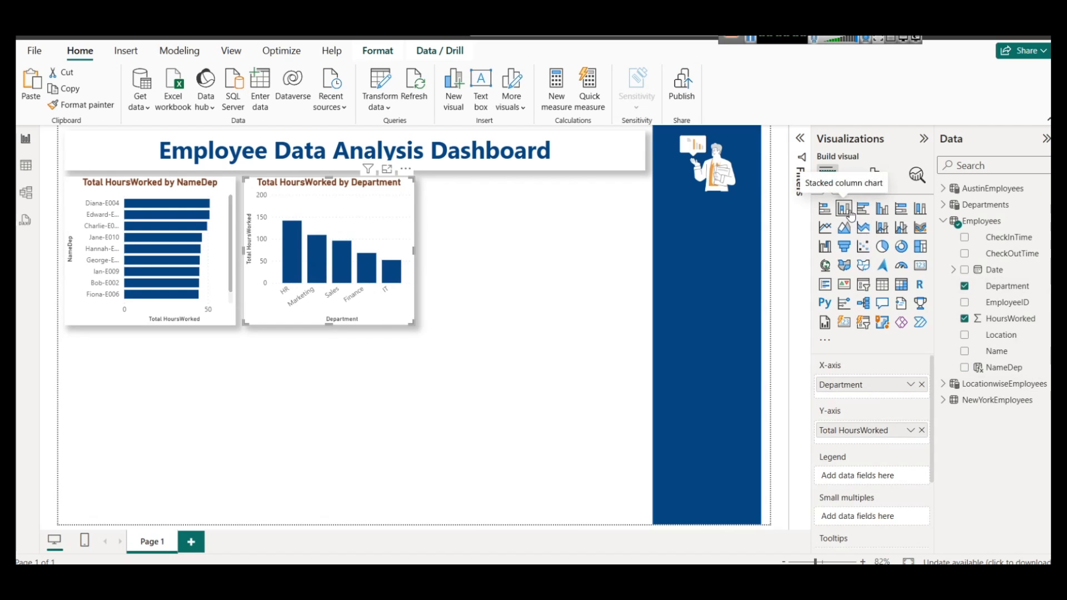
pyautogui.moveTo(413, 267); pyautogui.dragTo(426, 246)
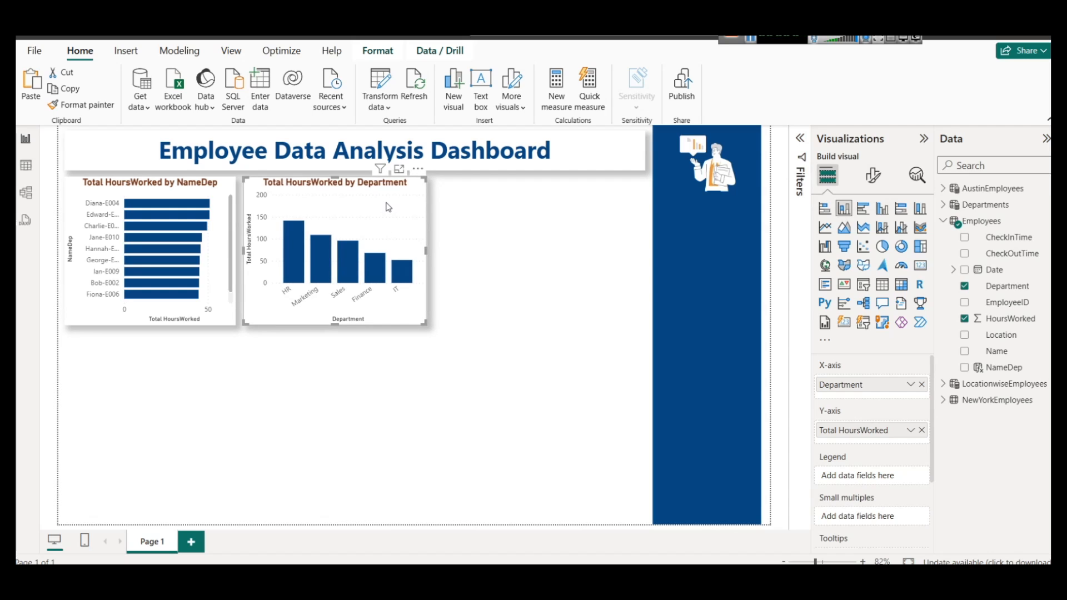
# - Try Average as the aggregation of hours worked in the Department column chart, inspect the columns, and switch back to Sum
pyautogui.moveTo(297, 248)
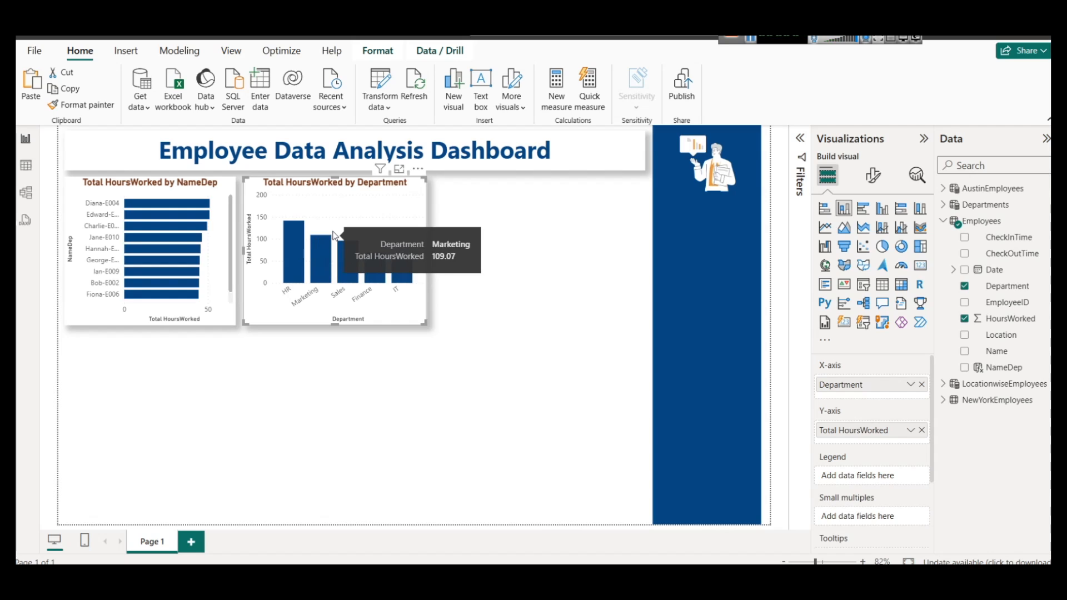
pyautogui.click(910, 430)
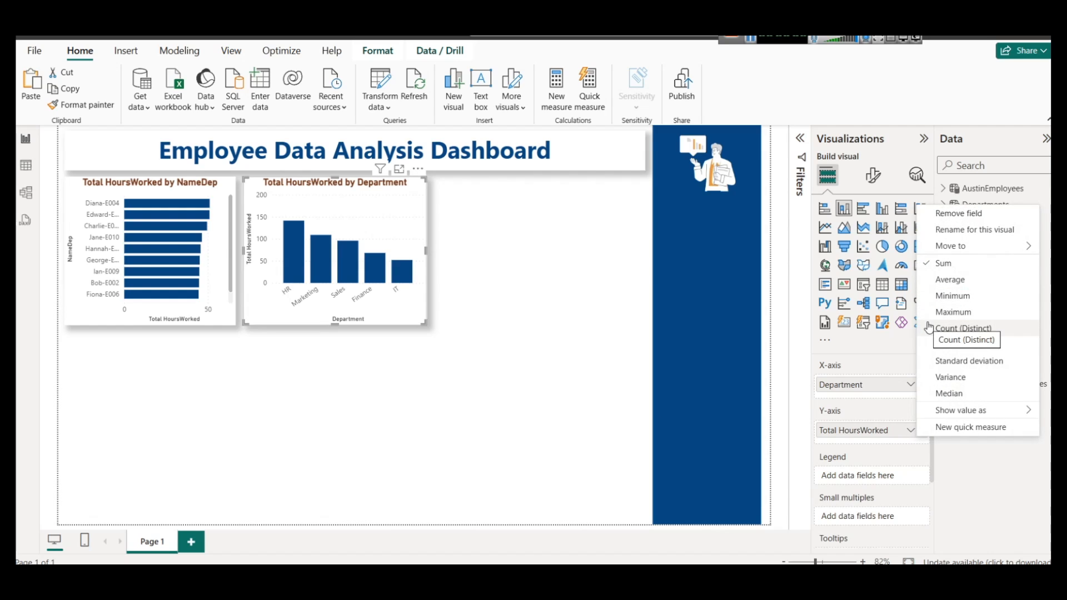
pyautogui.click(939, 282)
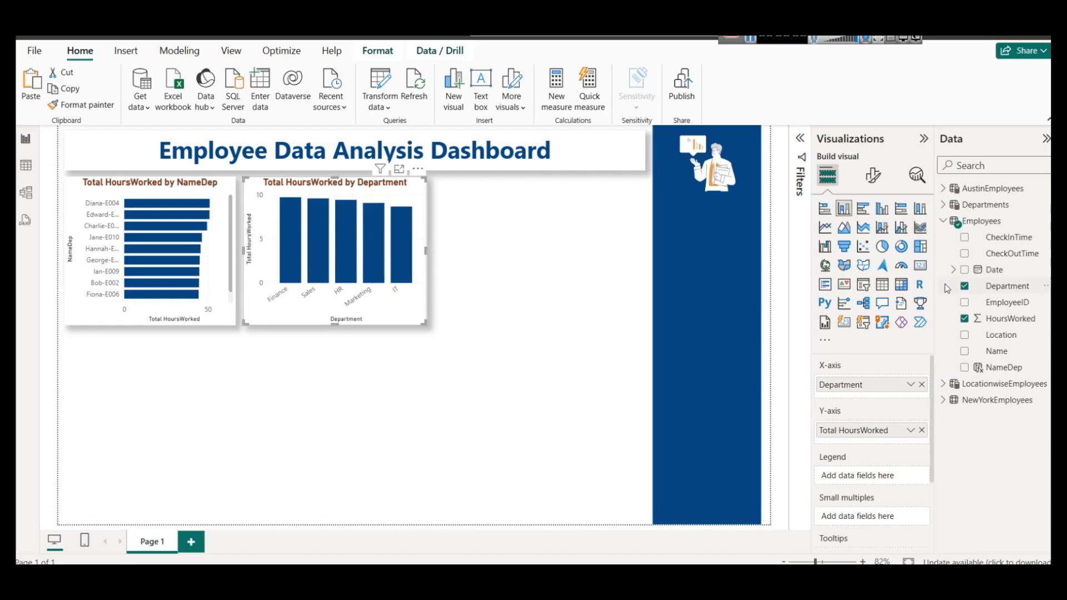
pyautogui.moveTo(288, 225)
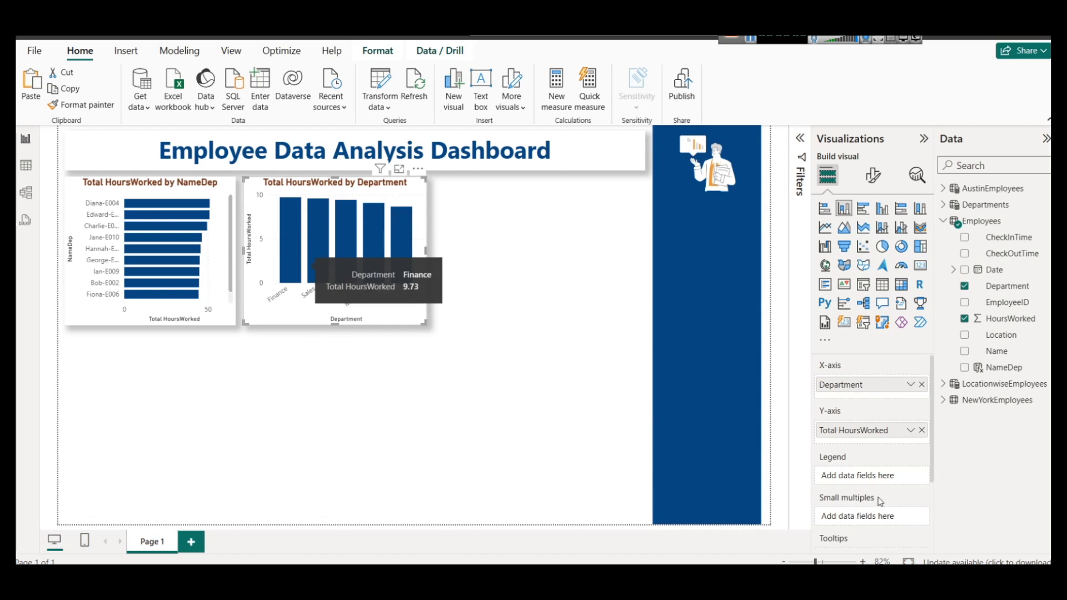
pyautogui.click(910, 430)
pyautogui.click(940, 264)
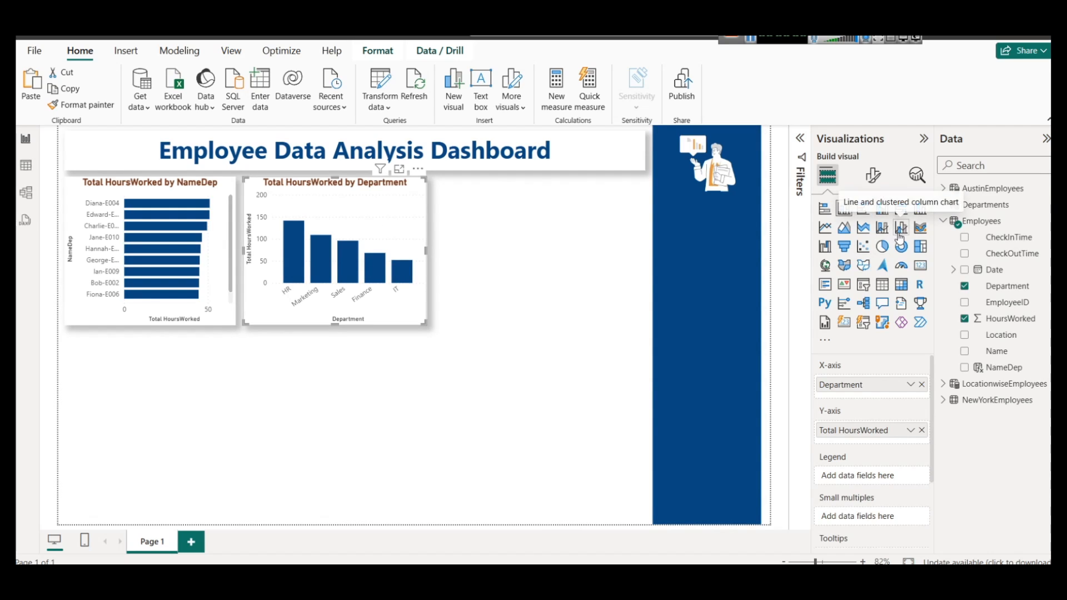
# - Widen the hours-by-Department column chart a little more
pyautogui.click(507, 221)
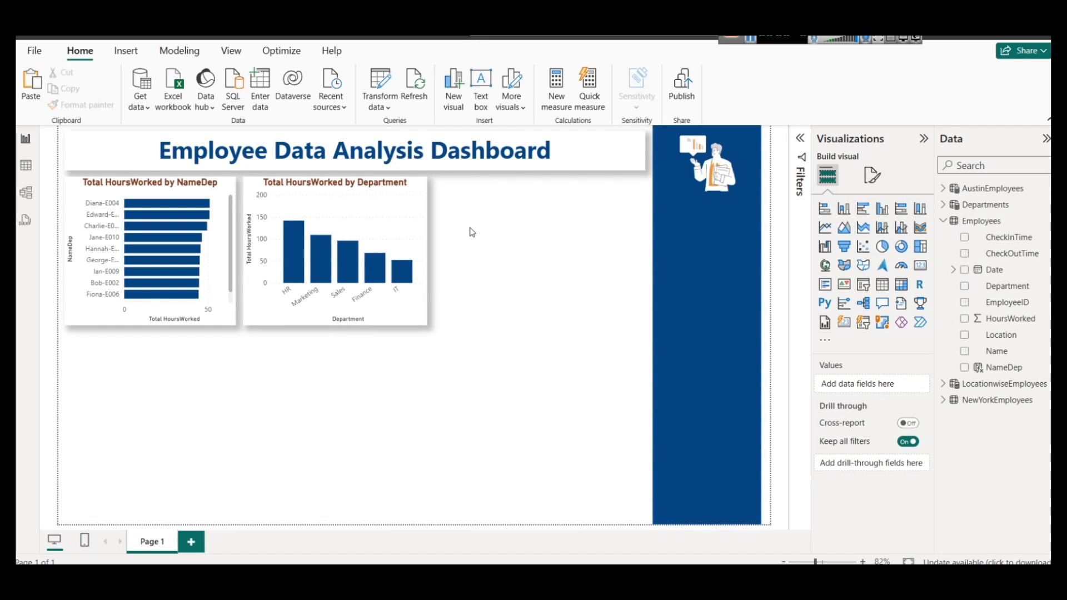
pyautogui.click(427, 254)
pyautogui.moveTo(425, 255); pyautogui.dragTo(433, 252)
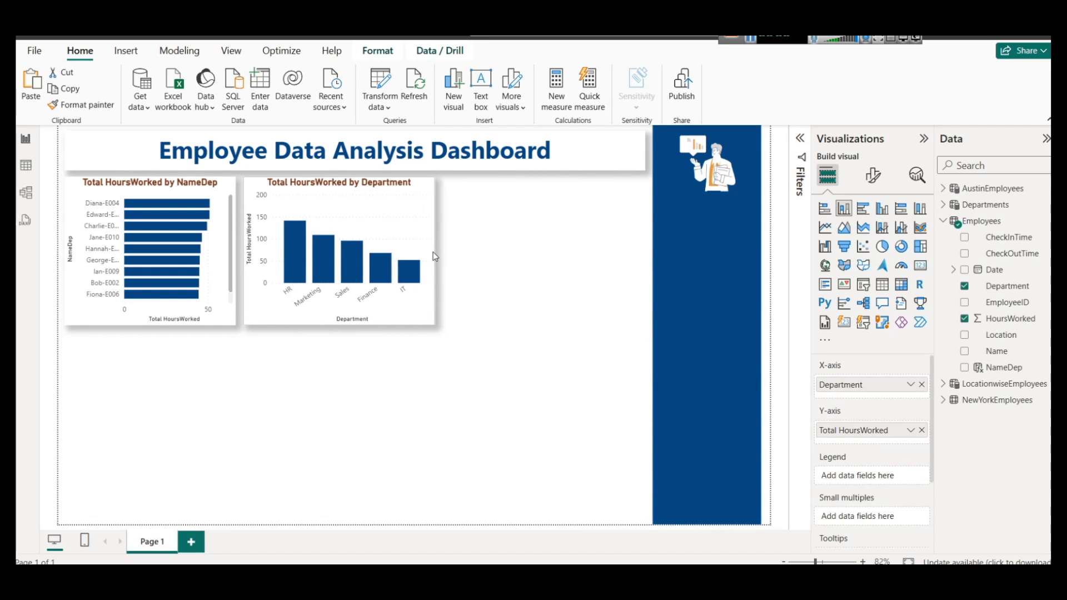
# - Narrow the Department column chart from its inner side and widen the NameDep bar chart slightly
pyautogui.moveTo(243, 250)
pyautogui.mouseDown()
pyautogui.moveTo(256, 251)
pyautogui.moveTo(243, 251)
pyautogui.mouseUp()
pyautogui.click(232, 241)
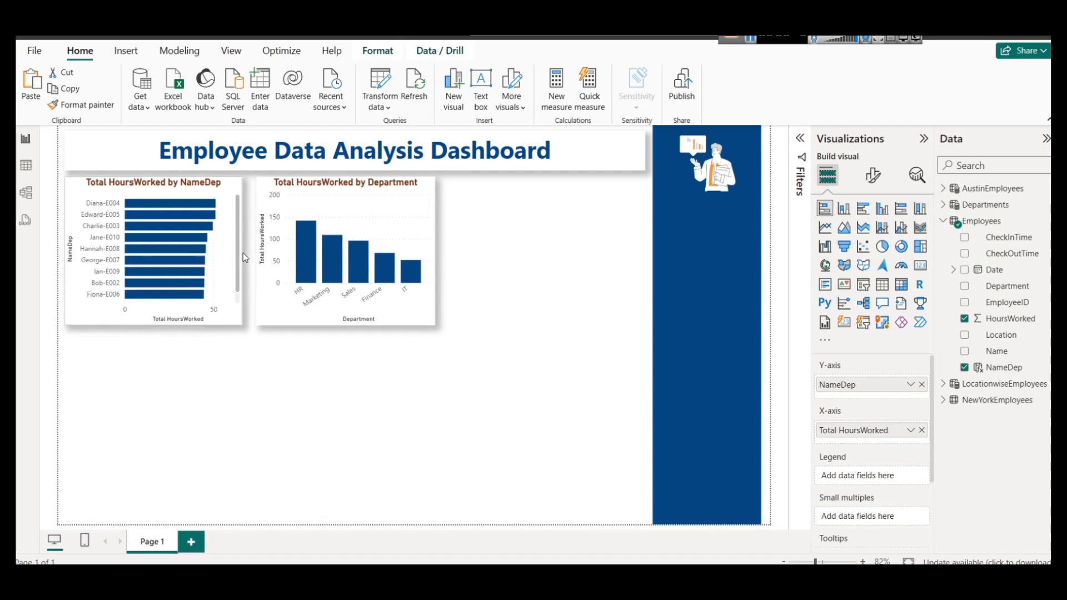
pyautogui.click(502, 272)
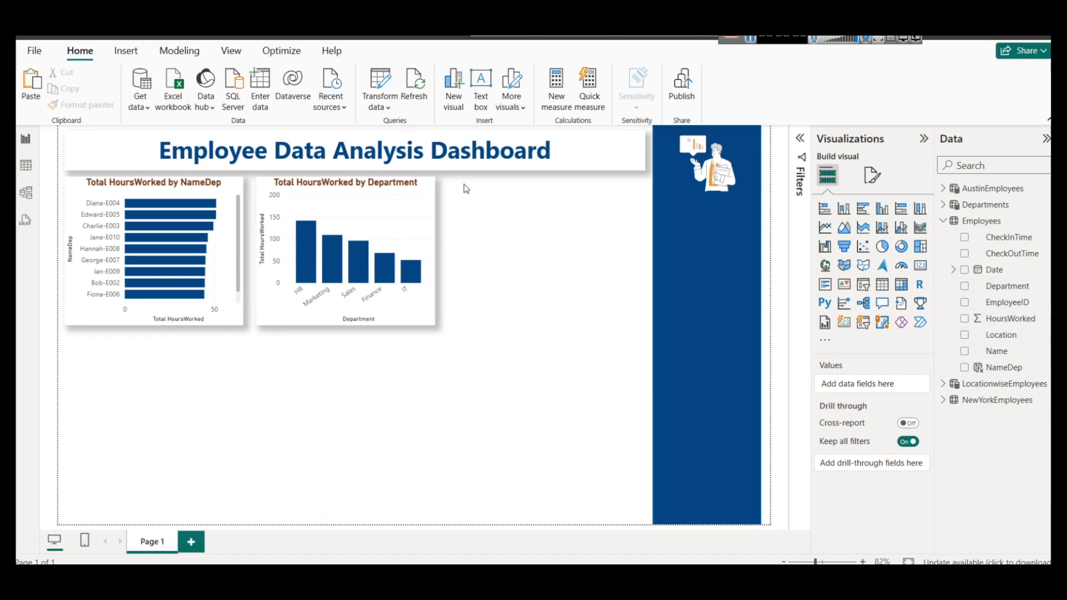
# - Add a slicer for Department and fit it into the blue sidebar below the illustration
pyautogui.click(866, 287)
pyautogui.moveTo(216, 390); pyautogui.dragTo(698, 276)
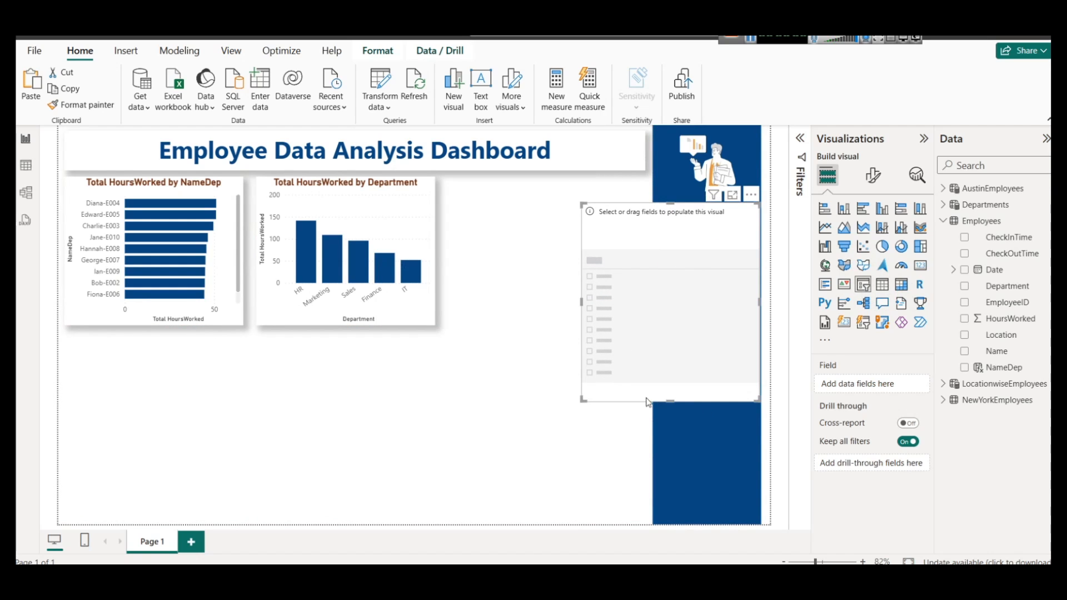
pyautogui.moveTo(673, 401); pyautogui.dragTo(692, 249)
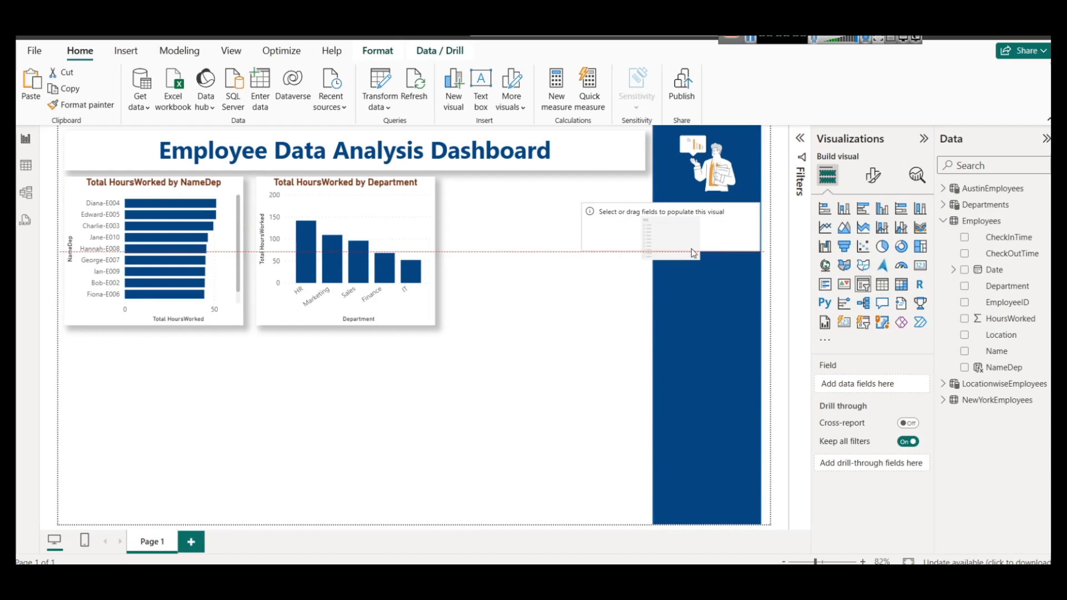
pyautogui.moveTo(582, 225); pyautogui.dragTo(658, 225)
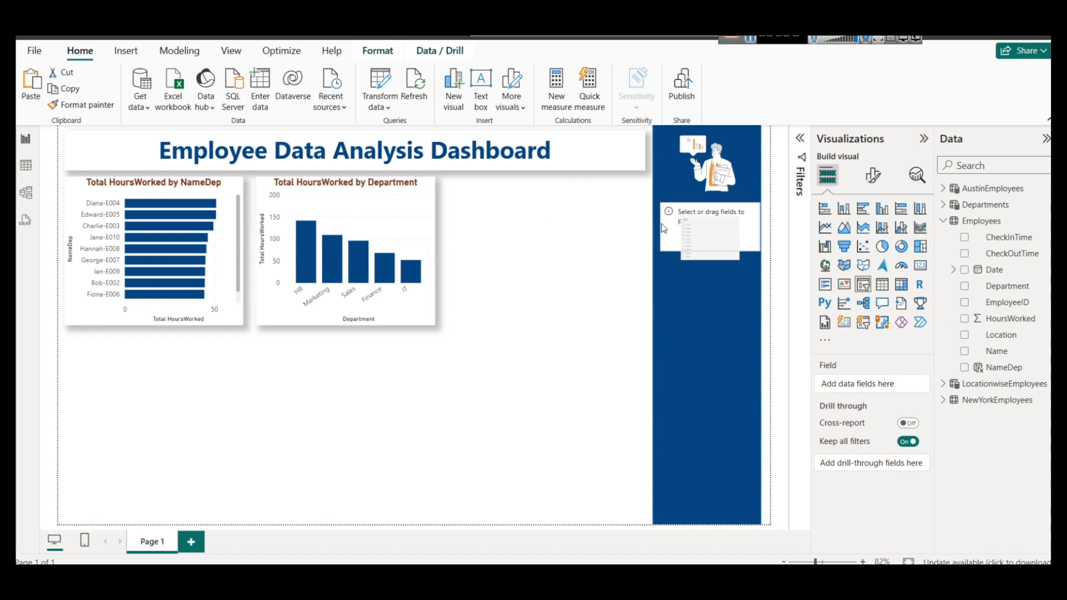
pyautogui.moveTo(1009, 287); pyautogui.dragTo(709, 300)
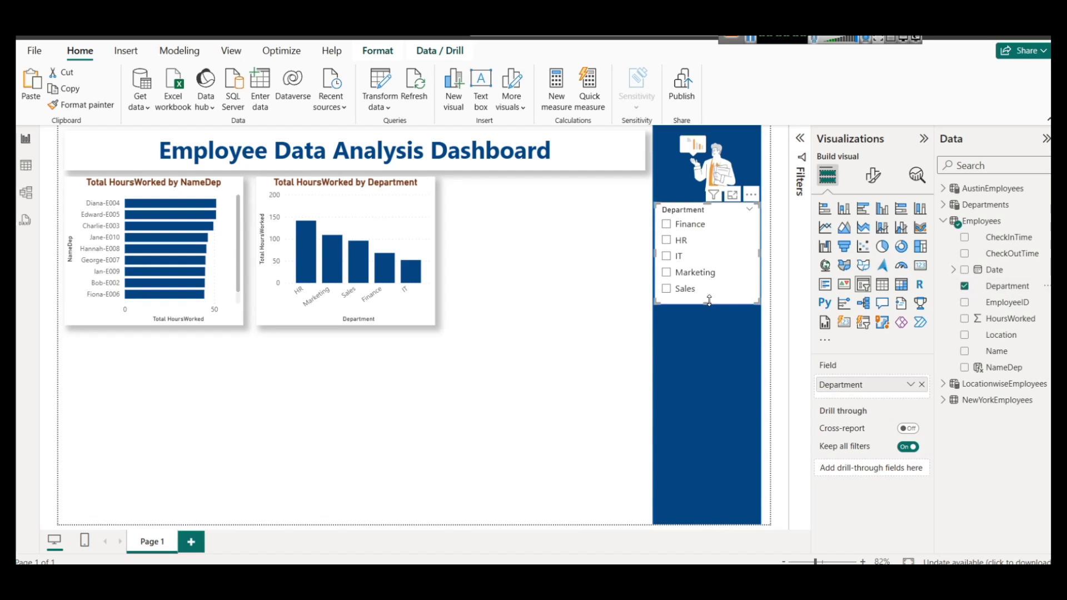
# - Format the Department slicer's header as bold brown text at size 13
pyautogui.click(873, 175)
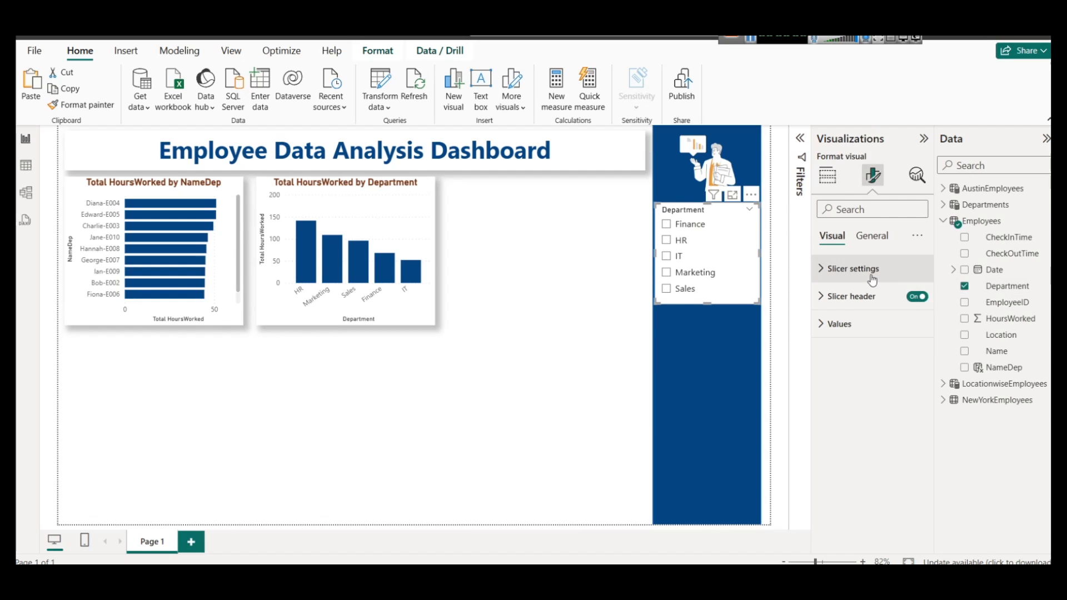
pyautogui.click(866, 294)
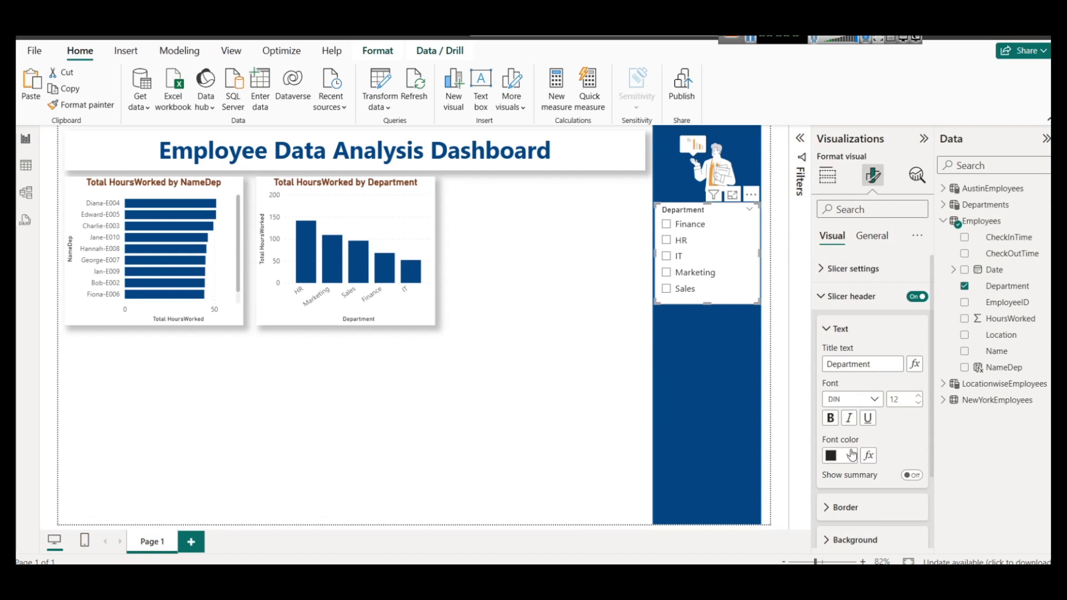
pyautogui.click(840, 457)
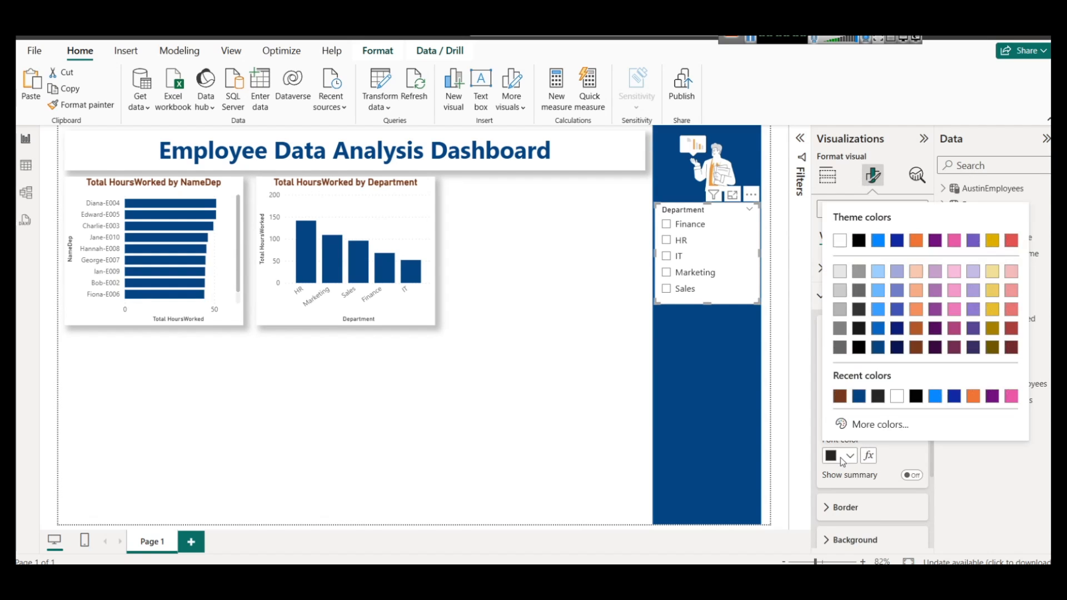
pyautogui.click(840, 397)
pyautogui.click(830, 418)
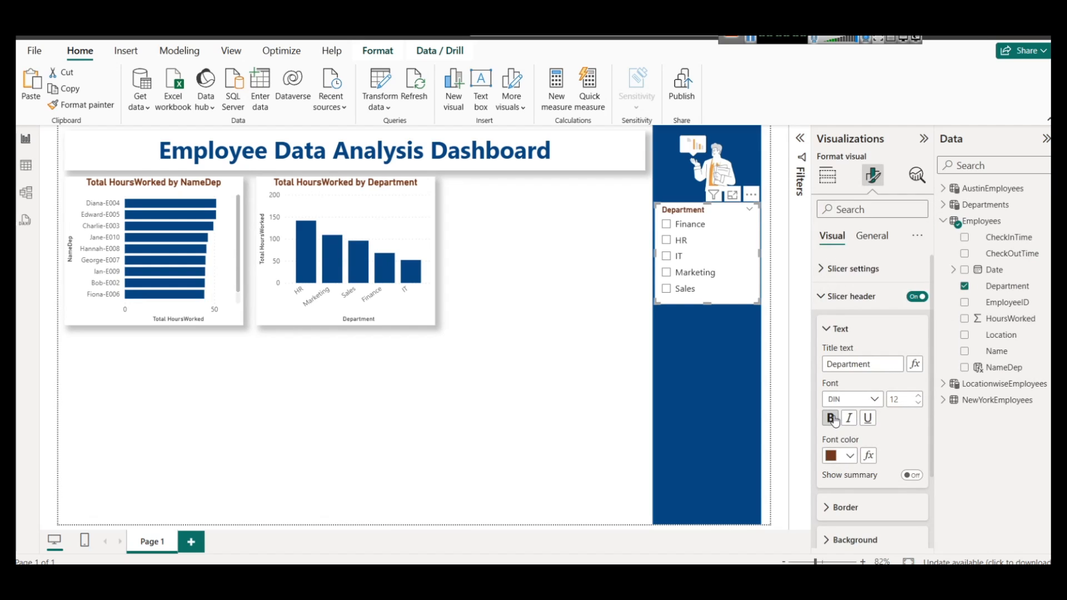
pyautogui.click(918, 395)
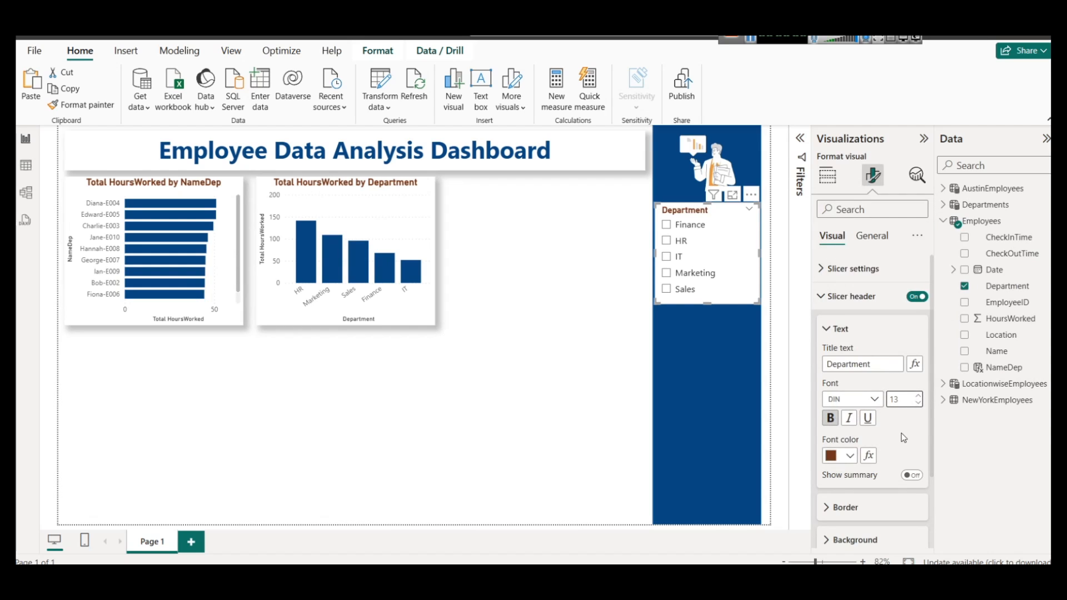
# - Format the Department slicer's values as bold dark blue text
pyautogui.scroll(-3, 889, 422)
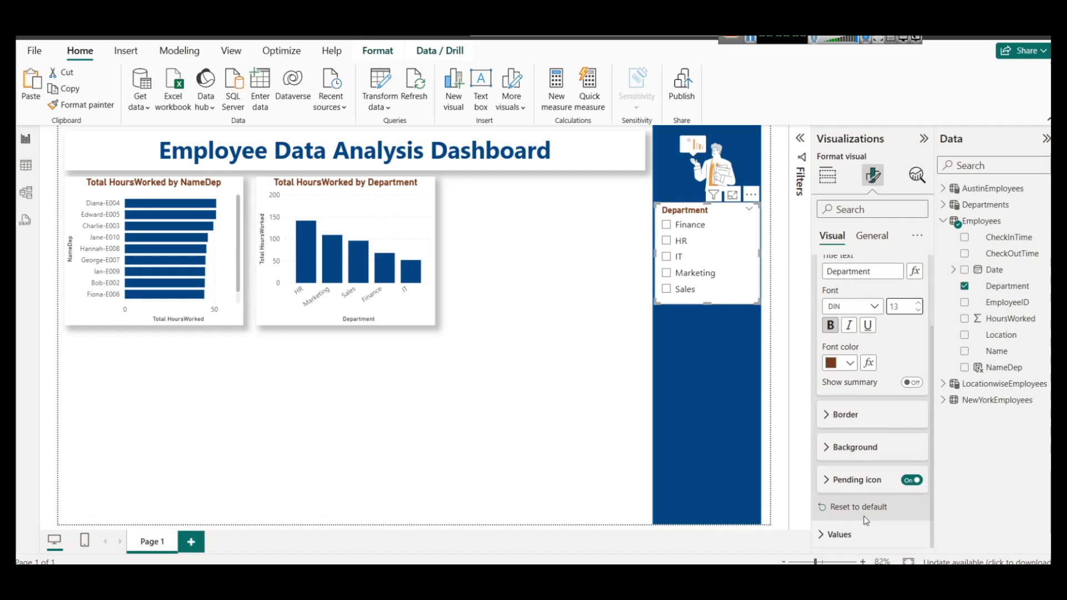
pyautogui.click(838, 535)
pyautogui.click(842, 408)
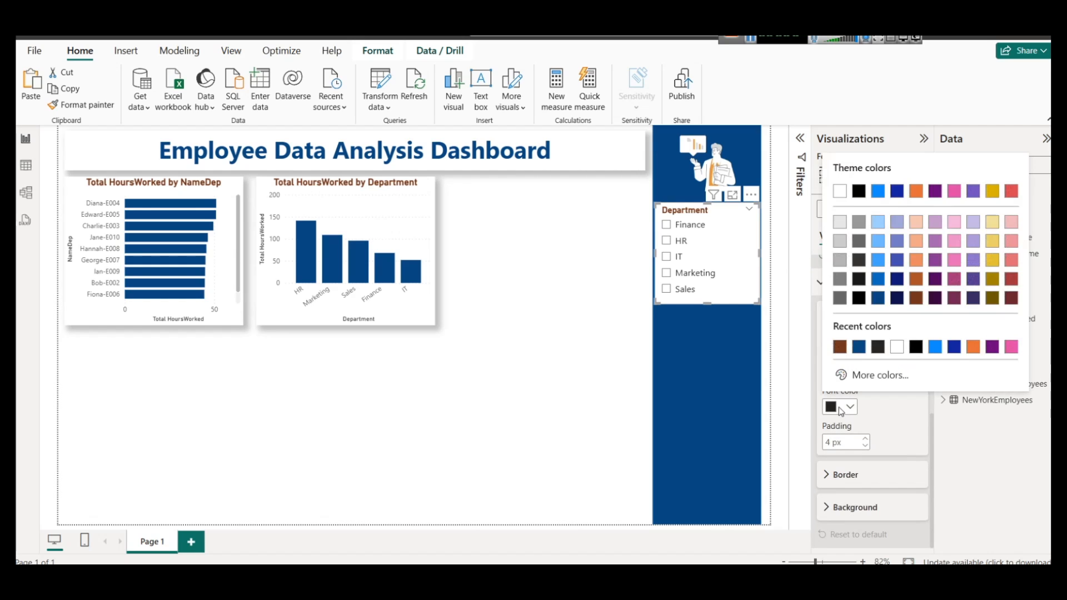
pyautogui.click(878, 299)
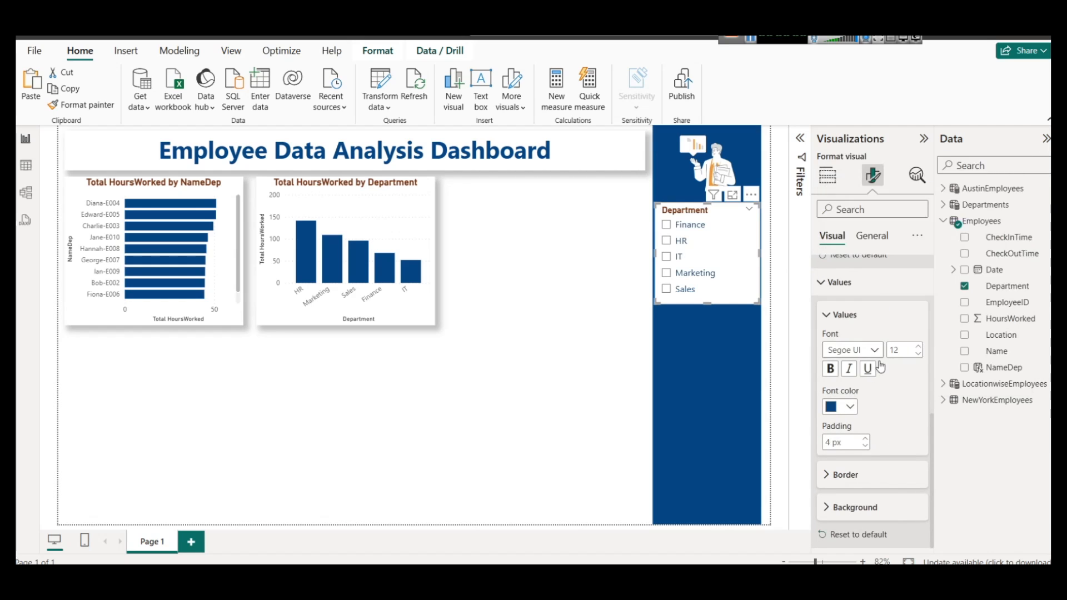
pyautogui.click(830, 370)
pyautogui.click(601, 249)
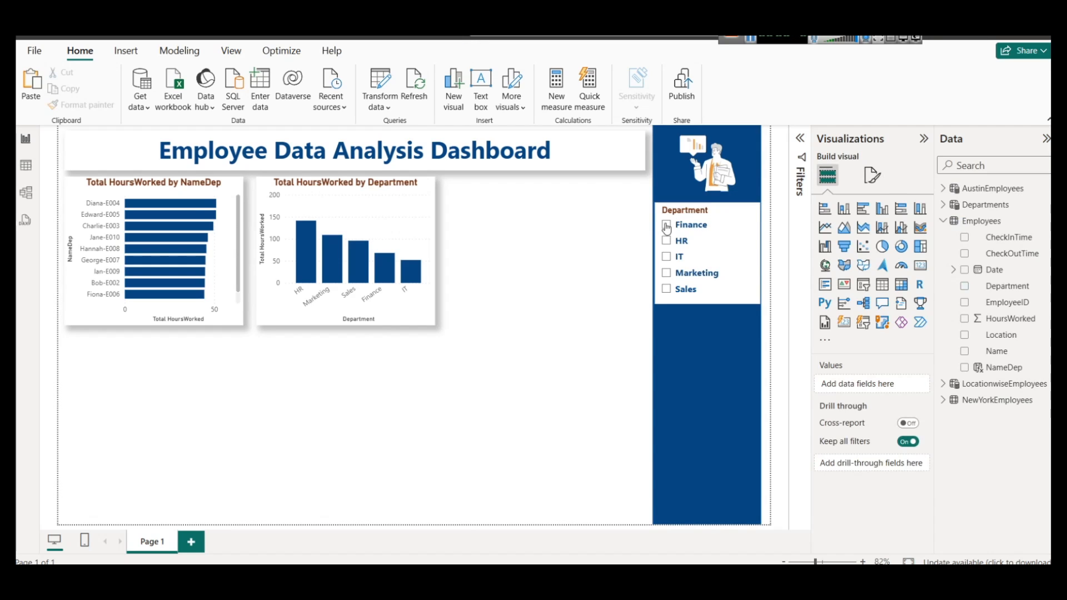
# - Place a copy of the Department slicer directly below the original and line both up in the sidebar
pyautogui.click(674, 210)
pyautogui.hotkey('ctrl', 'c')
pyautogui.hotkey('ctrl', 'v')
pyautogui.moveTo(674, 212); pyautogui.dragTo(680, 325)
pyautogui.click(684, 217)
pyautogui.press('Left')
pyautogui.press('Left')
pyautogui.press('Left')
pyautogui.press('Left')
pyautogui.press('Left')
pyautogui.press('Left')
pyautogui.press('Left')
pyautogui.press('Left')
pyautogui.press('Left')
pyautogui.press('Left')
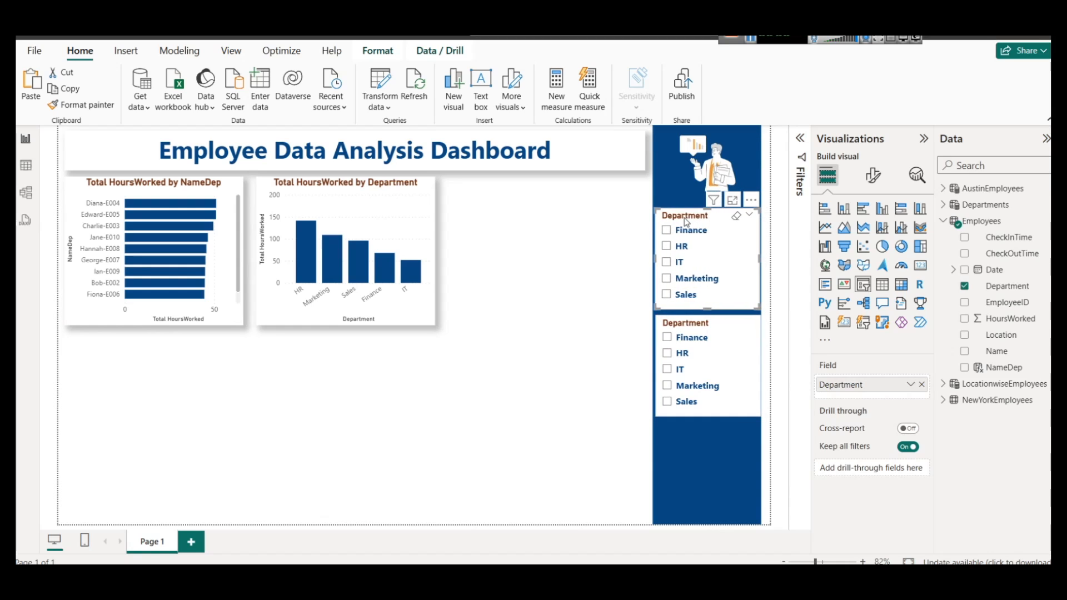
pyautogui.moveTo(691, 211); pyautogui.dragTo(590, 240)
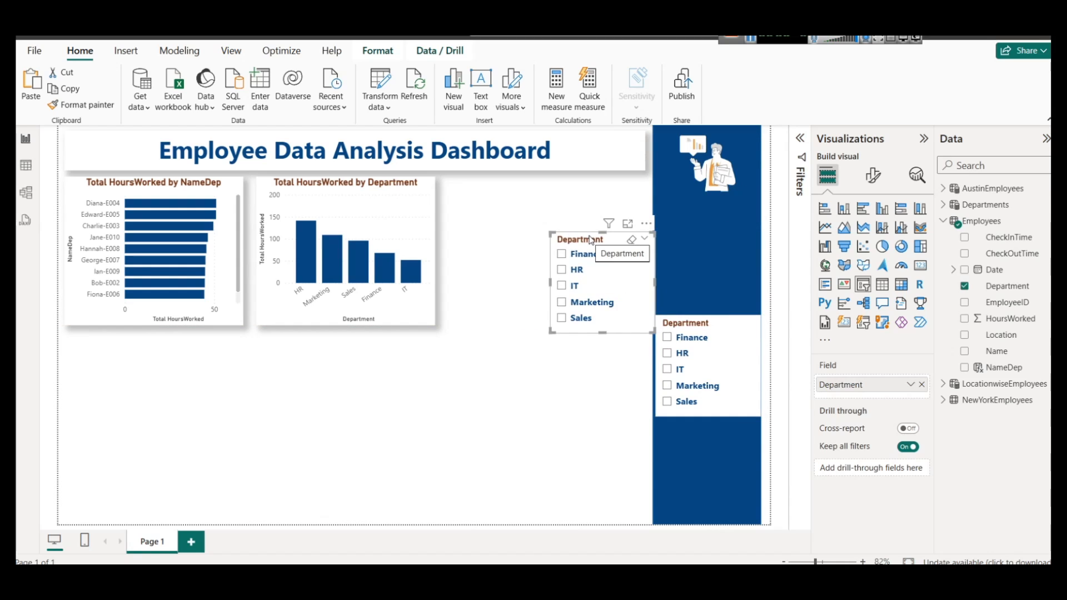
pyautogui.hotkey('ctrl', 'z')
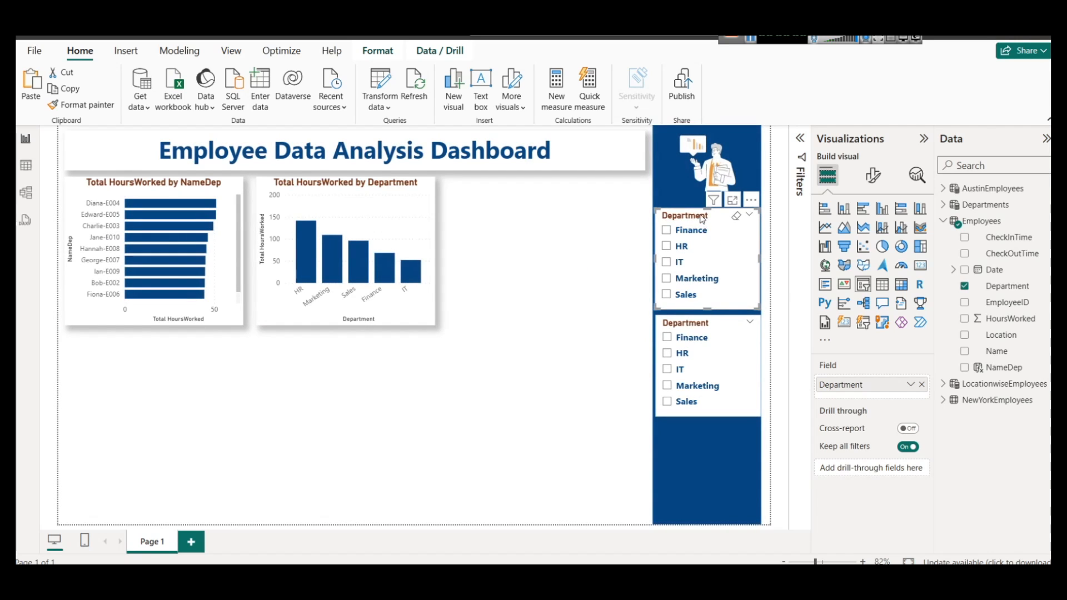
pyautogui.click(709, 319)
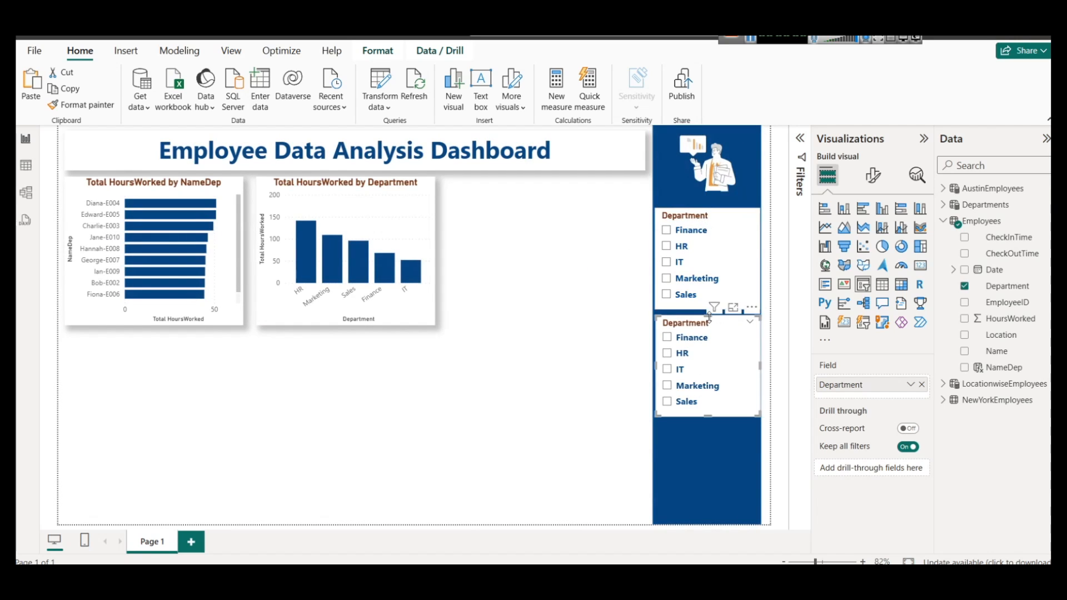
pyautogui.click(639, 315)
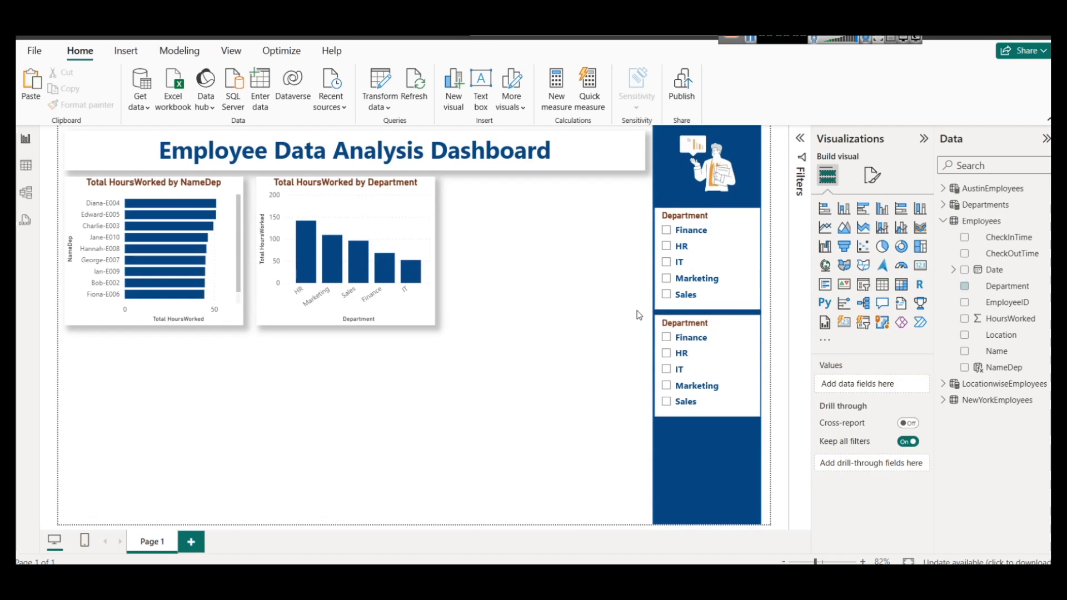
# - Replace Department with Location as the field of the lower slicer
pyautogui.click(689, 347)
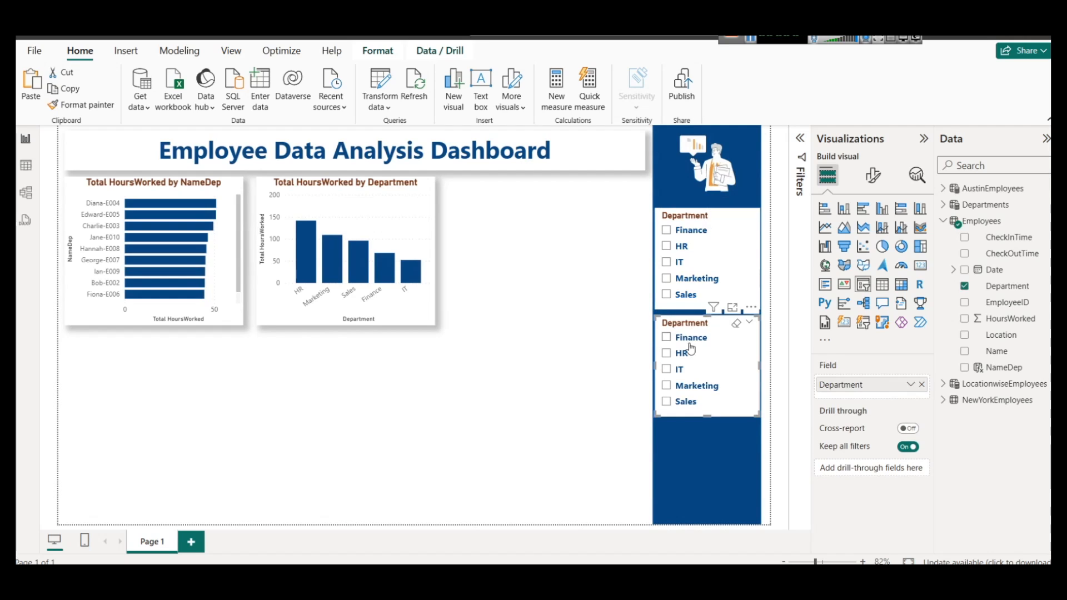
pyautogui.click(922, 387)
pyautogui.moveTo(1002, 335); pyautogui.dragTo(875, 385)
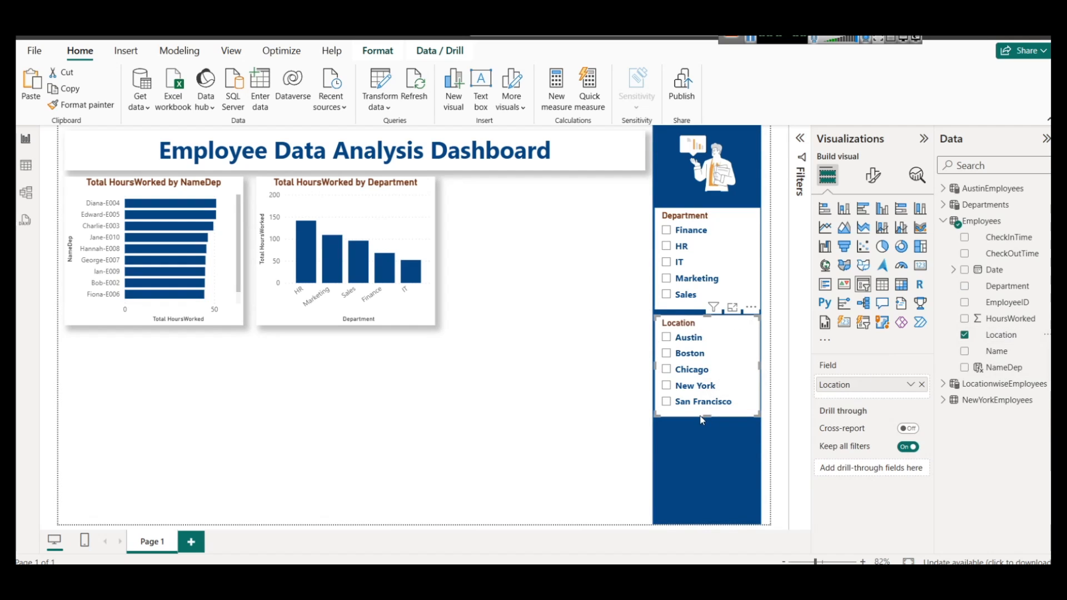
pyautogui.click(627, 389)
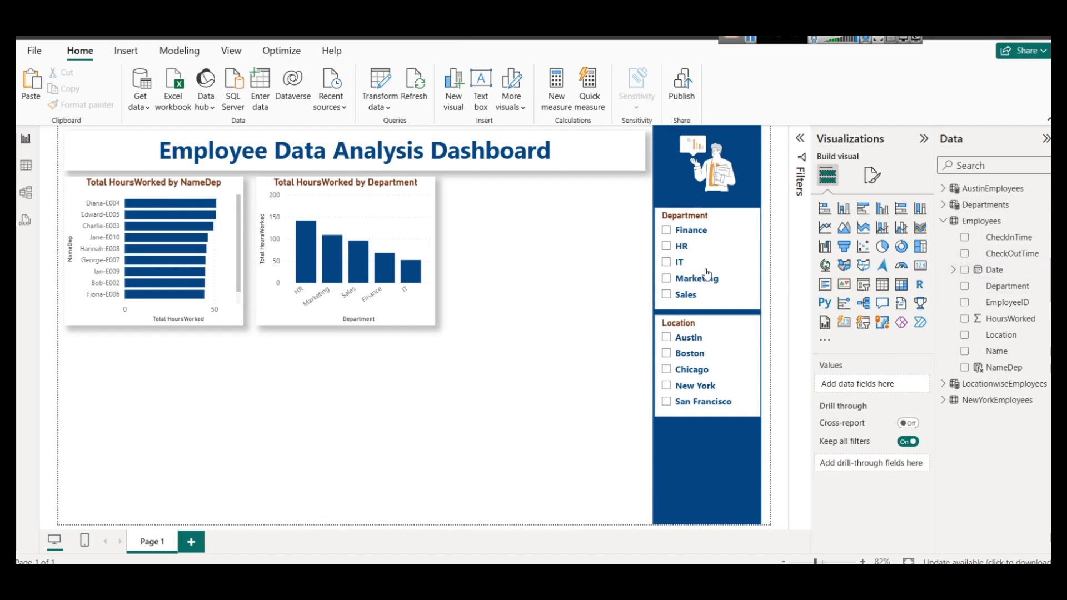
# - Place a copy of the Location slicer directly below it and nudge the copy into alignment in the sidebar
pyautogui.click(699, 327)
pyautogui.hotkey('ctrl', 'c')
pyautogui.hotkey('ctrl', 'v')
pyautogui.moveTo(699, 327); pyautogui.dragTo(696, 424)
pyautogui.press('Left')
pyautogui.press('Down')
pyautogui.press('Down')
pyautogui.press('Down')
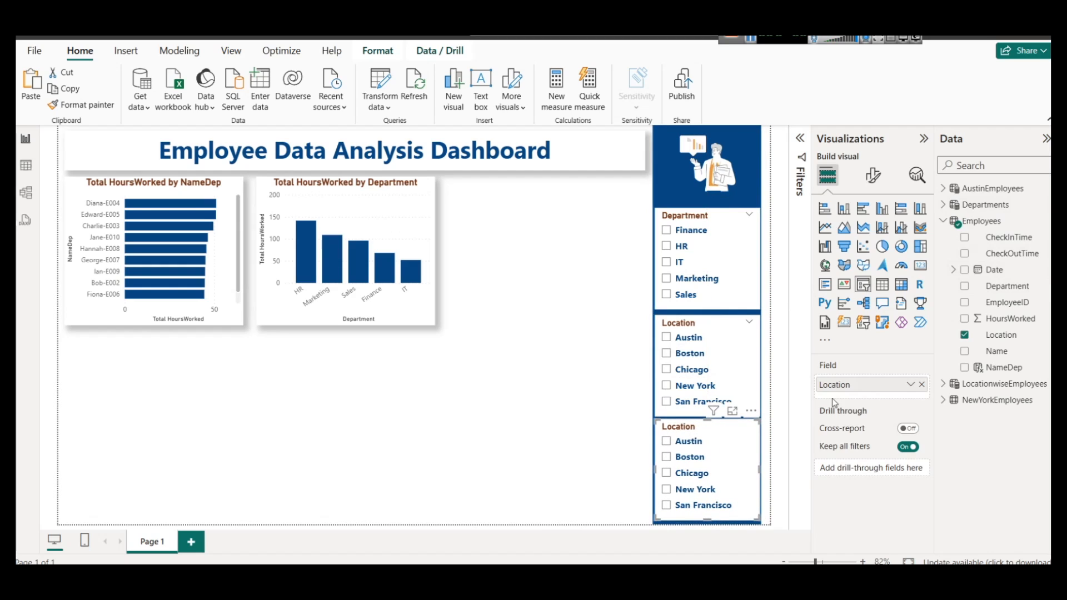
# - Turn the lowest slicer into a Date slicer with the Between style and shorten it slightly
pyautogui.click(922, 385)
pyautogui.moveTo(993, 272); pyautogui.dragTo(853, 385)
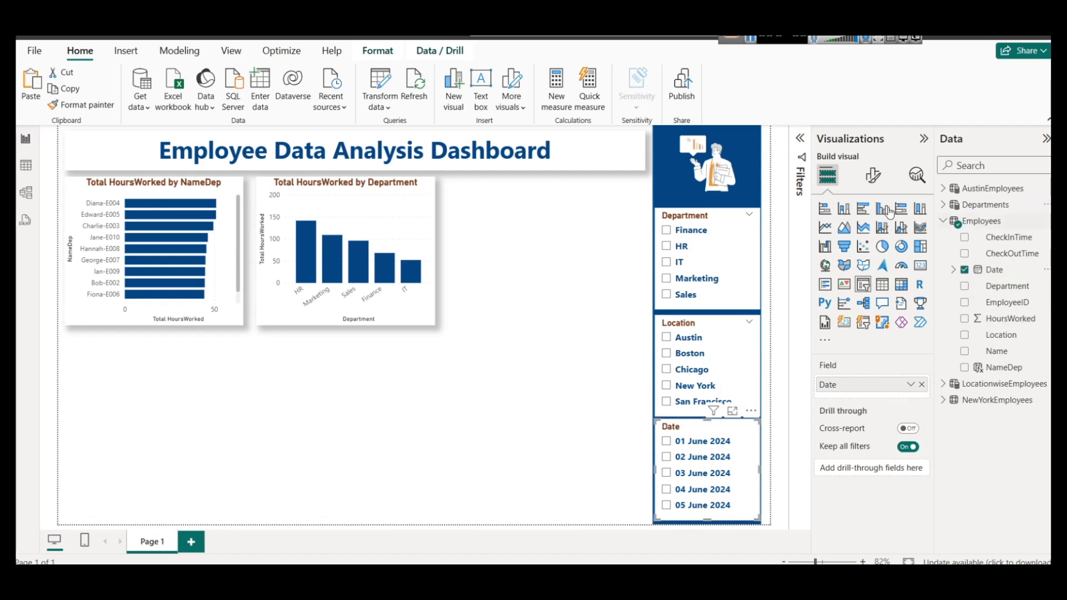
pyautogui.click(874, 175)
pyautogui.click(853, 268)
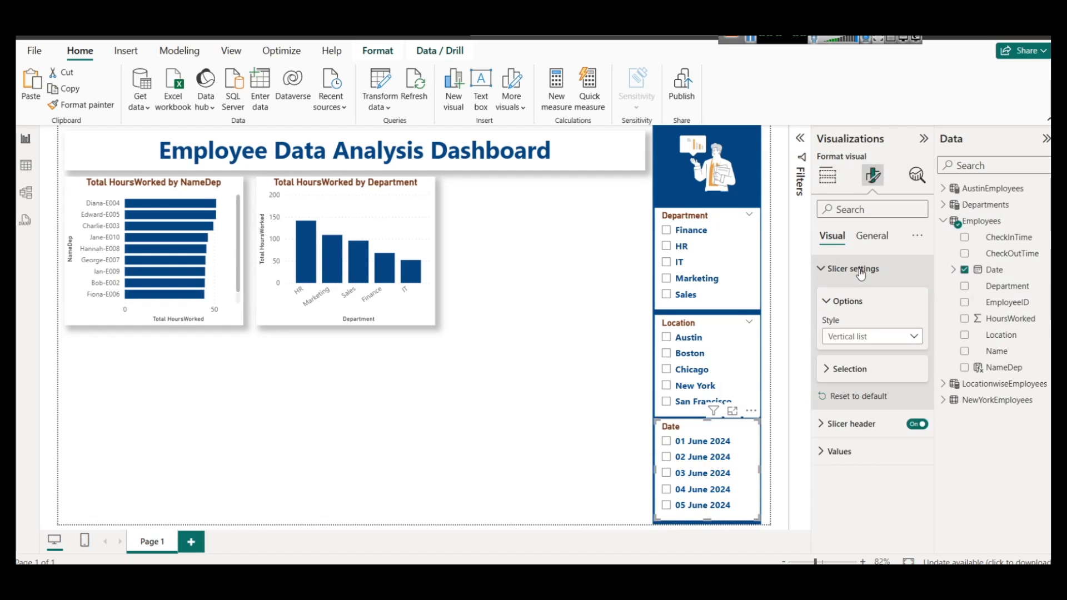
pyautogui.click(878, 337)
pyautogui.click(862, 385)
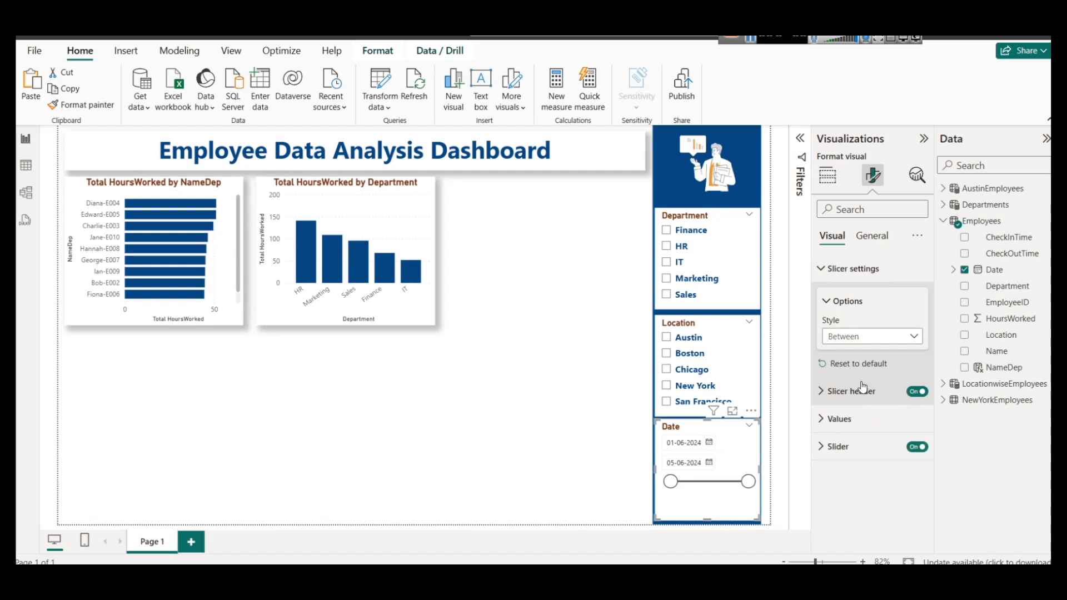
pyautogui.moveTo(701, 521); pyautogui.dragTo(706, 503)
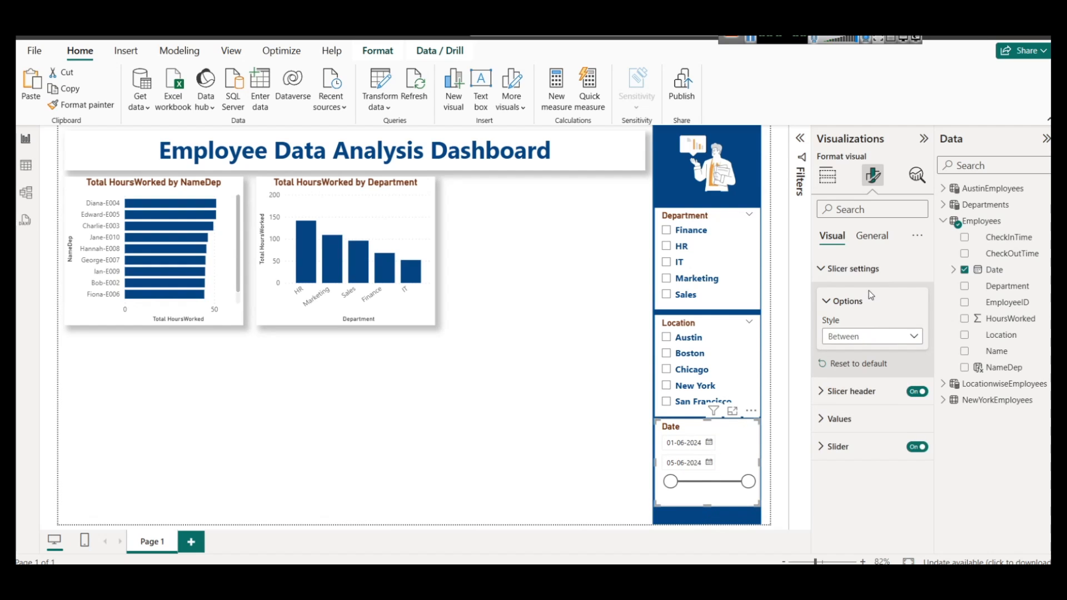
# - Format the Date slicer's values as bold dark blue text
pyautogui.click(836, 418)
pyautogui.scroll(-2, 851, 439)
pyautogui.click(854, 446)
pyautogui.click(846, 412)
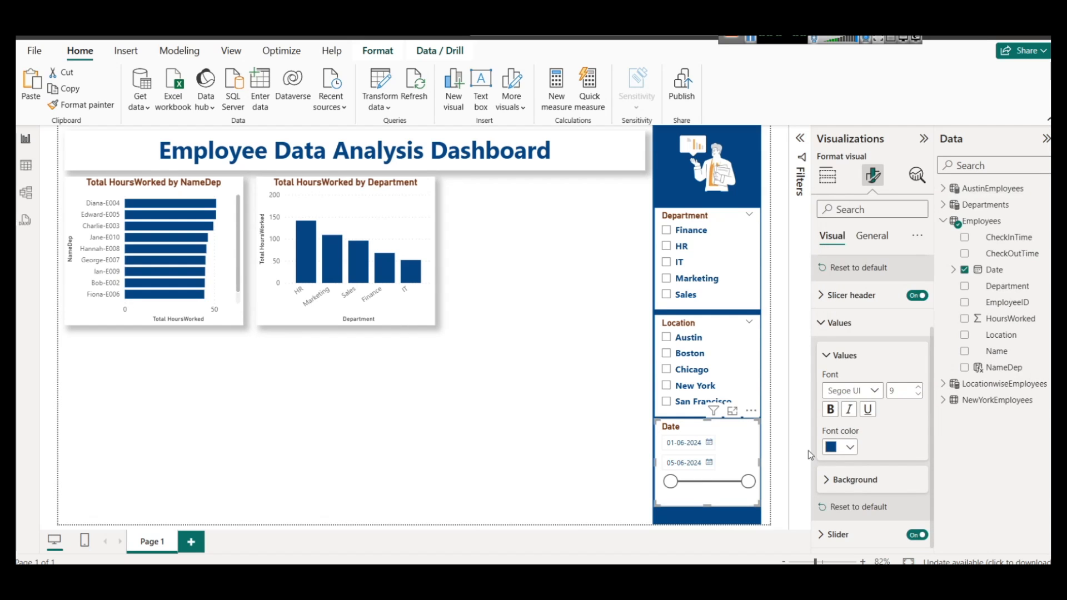
pyautogui.click(556, 423)
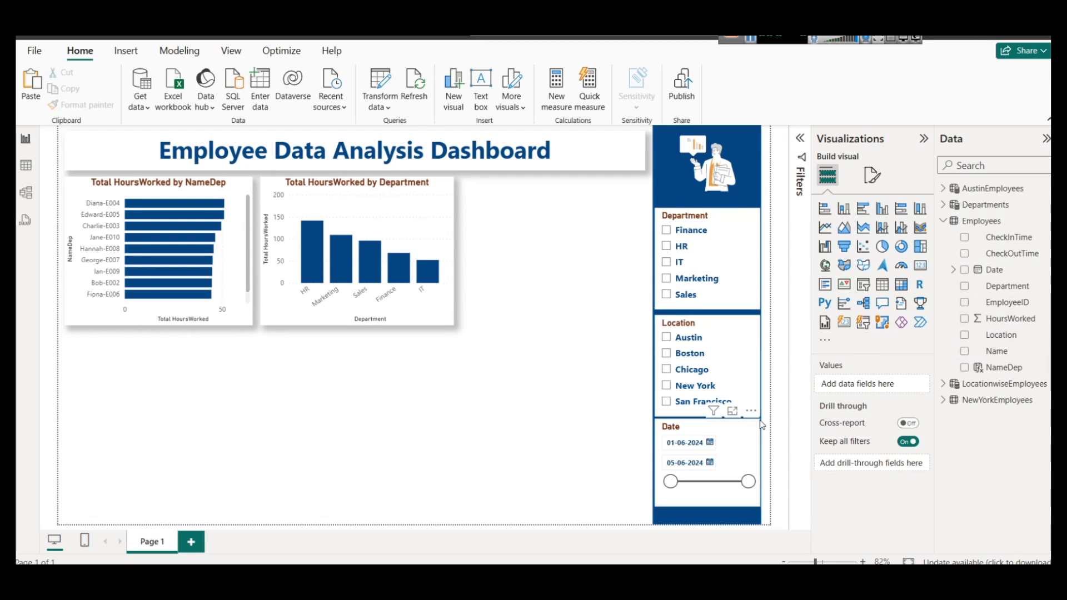
# - Place a copy of the Department column chart beside the original and narrow it slightly to fit before the sidebar
pyautogui.click(438, 198)
pyautogui.hotkey('ctrl', 'c')
pyautogui.hotkey('ctrl', 'v')
pyautogui.moveTo(670, 196); pyautogui.dragTo(626, 196)
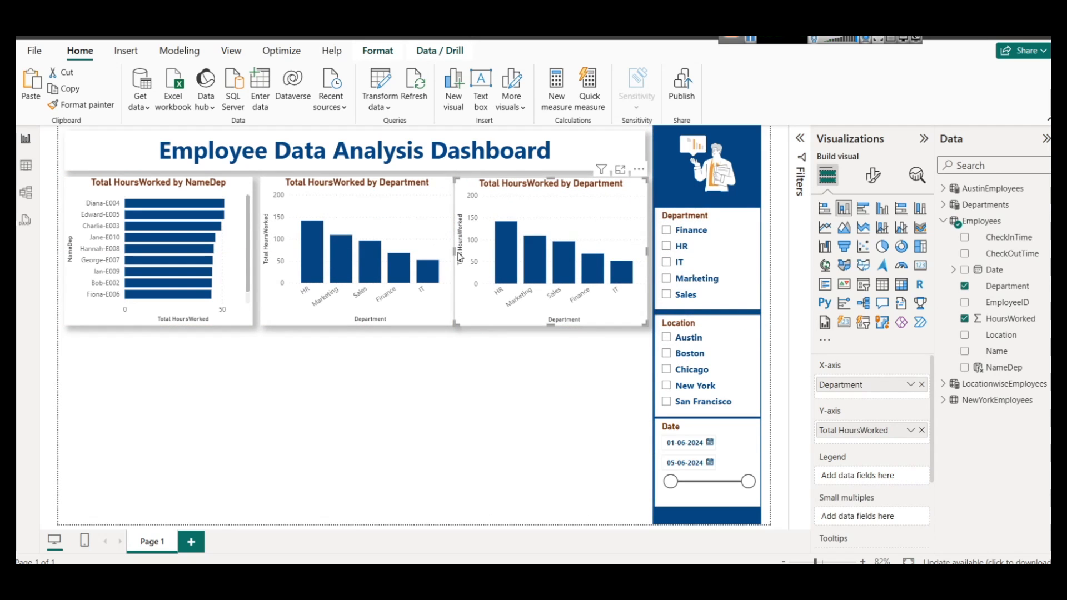
pyautogui.moveTo(457, 256); pyautogui.dragTo(461, 255)
# - Nudge the original Department chart left and its copy up to even out the row of three charts
pyautogui.click(397, 204)
pyautogui.press('Left')
pyautogui.press('Left')
pyautogui.press('Left')
pyautogui.press('Left')
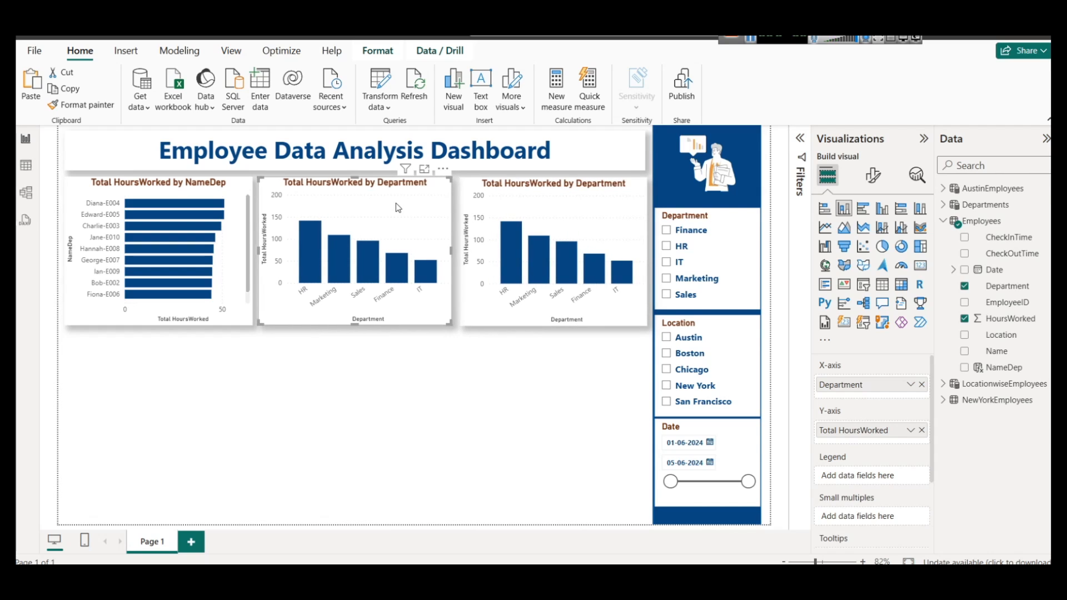
pyautogui.click(472, 185)
pyautogui.press('Up')
pyautogui.press('Up')
pyautogui.click(526, 374)
# - Convert the copied Department chart into a donut chart and replace its Department legend with Location
pyautogui.click(595, 220)
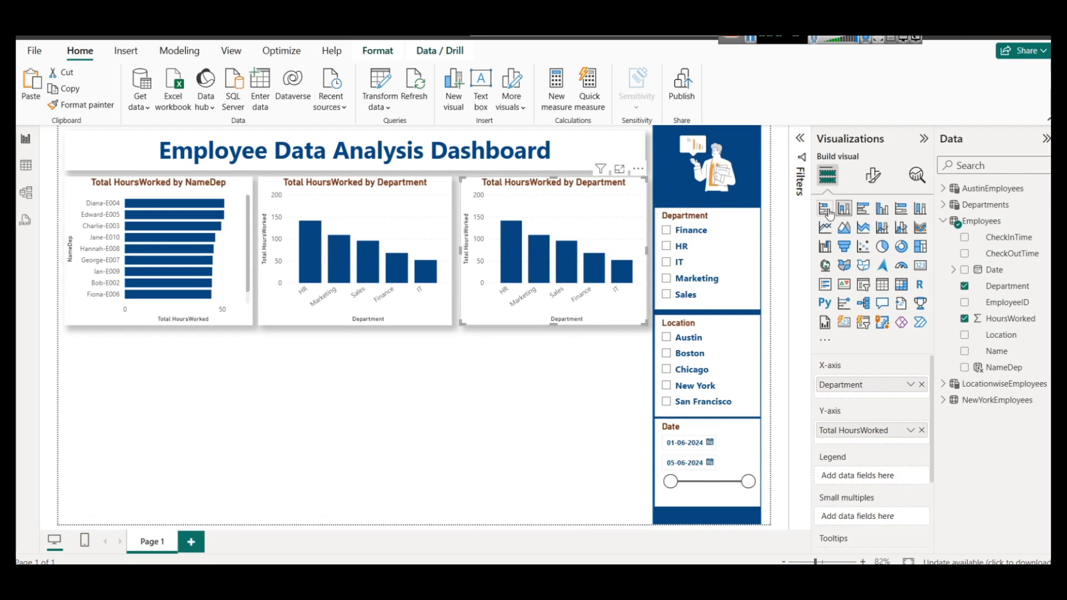
pyautogui.click(901, 247)
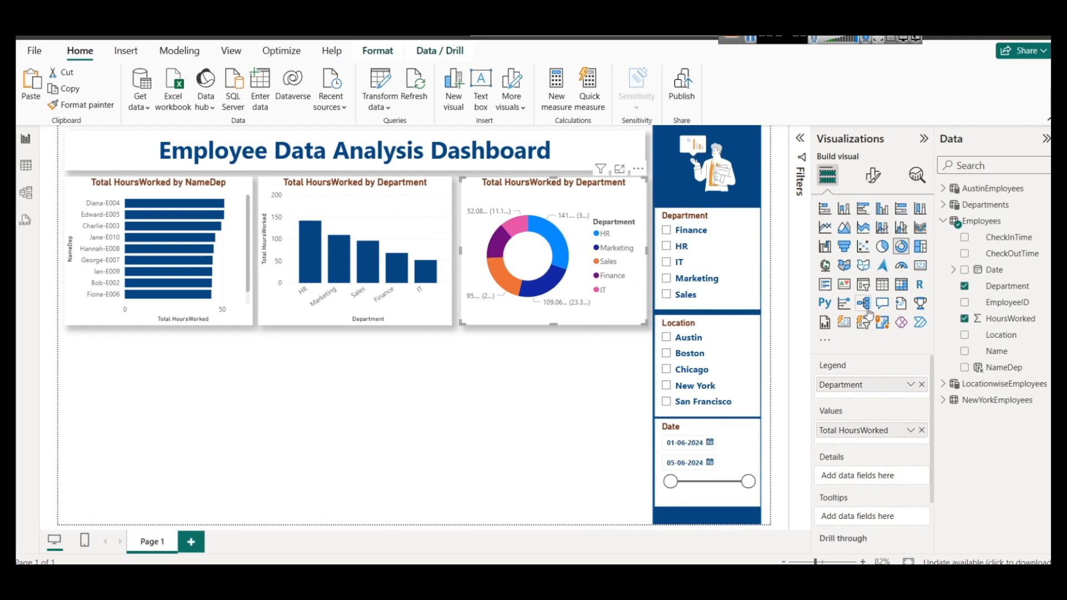
pyautogui.click(922, 385)
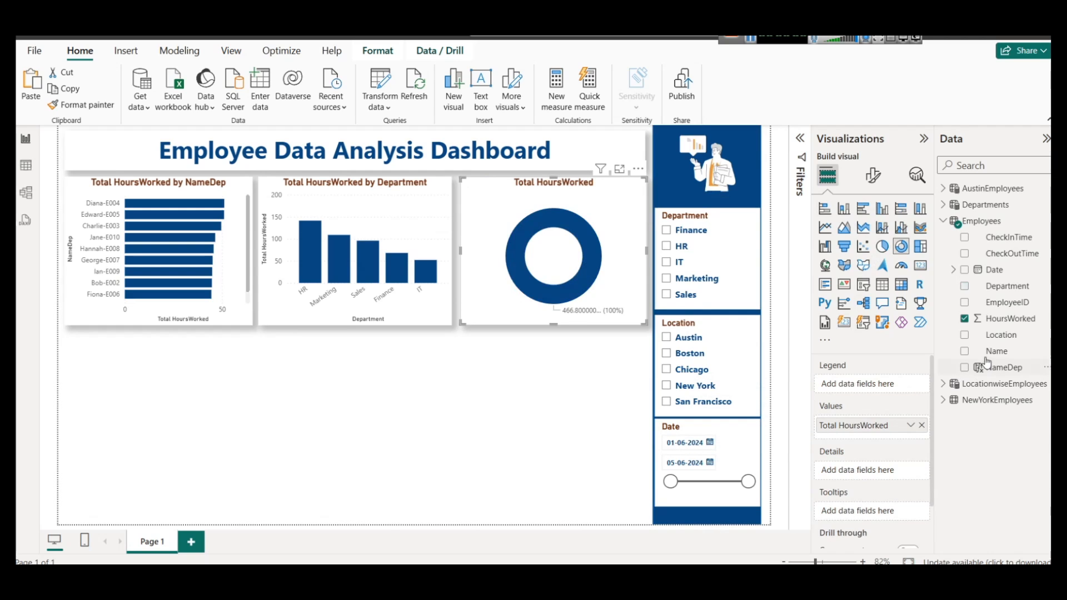
pyautogui.moveTo(1001, 334); pyautogui.dragTo(885, 376)
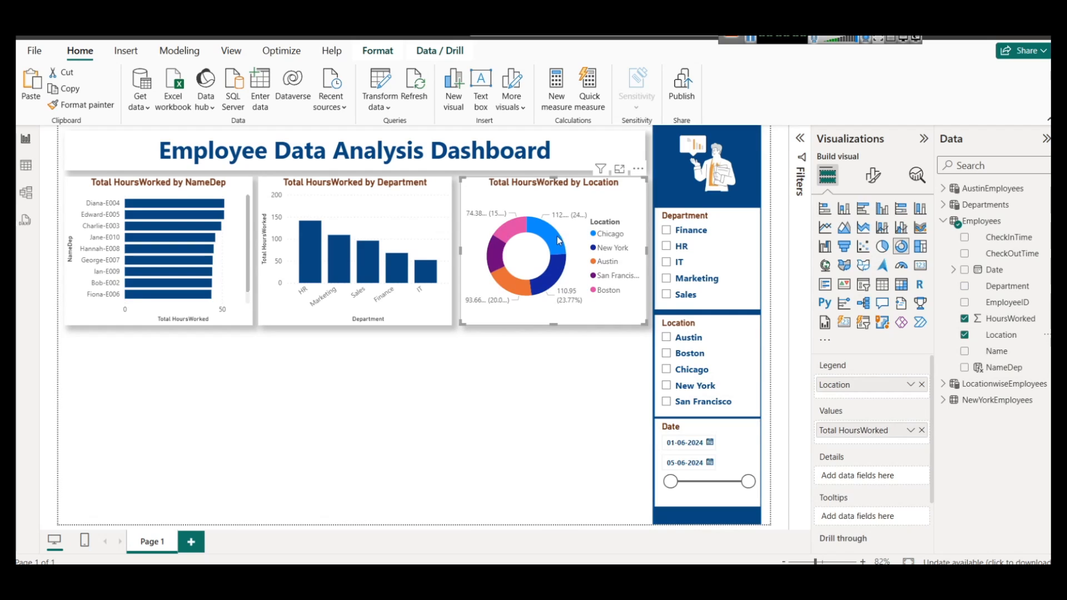
pyautogui.moveTo(559, 240)
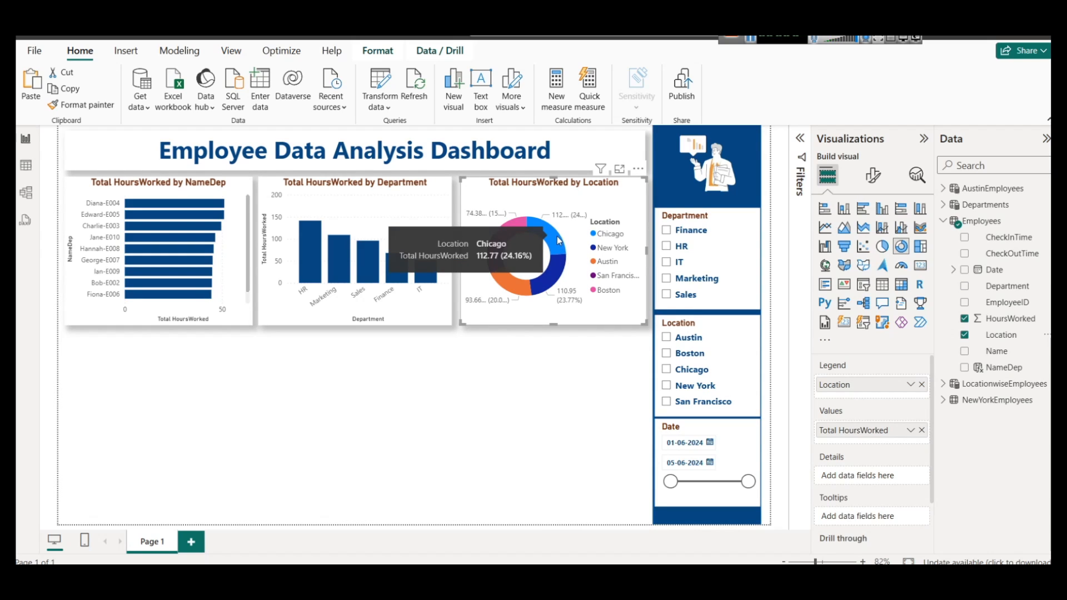
pyautogui.click(592, 440)
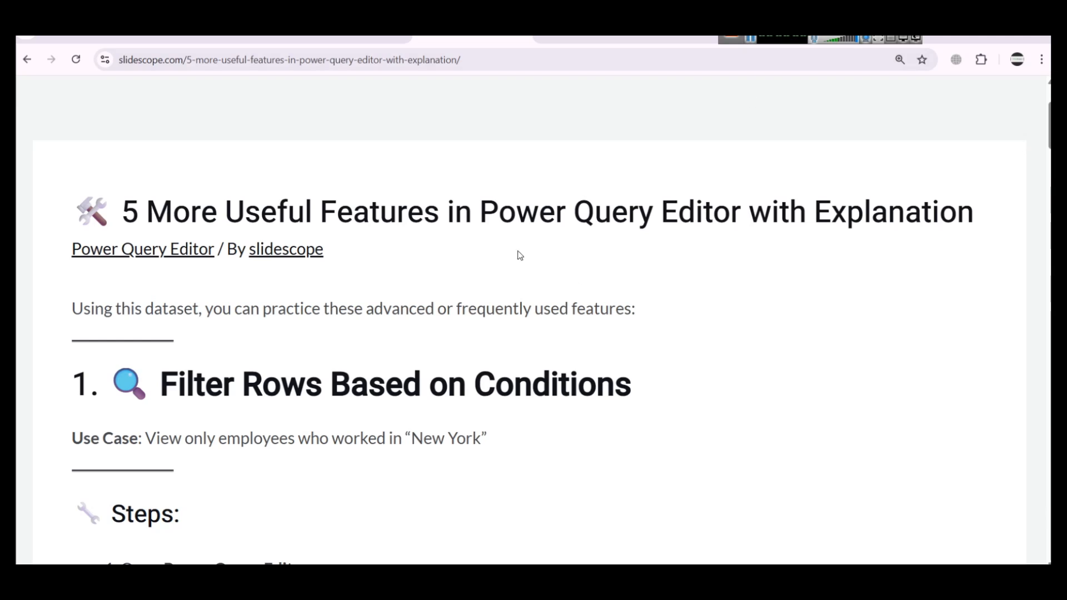
# - Copy "Power Query Editor" from the browser article's heading and append it to the dashboard title after a hyphen
pyautogui.moveTo(481, 213); pyautogui.dragTo(741, 213)
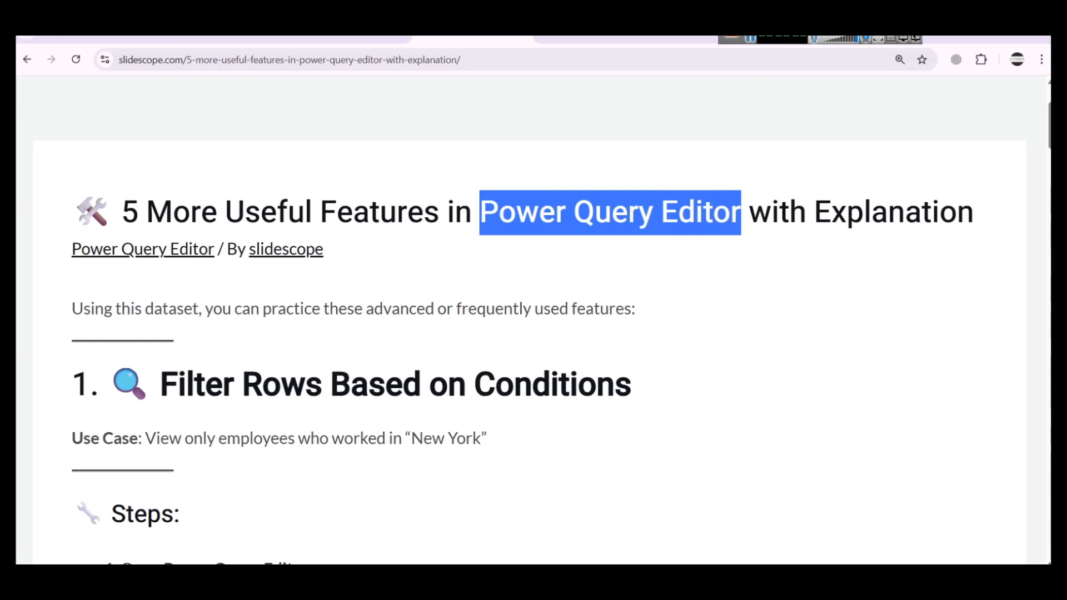
pyautogui.click(499, 507)
pyautogui.click(591, 150)
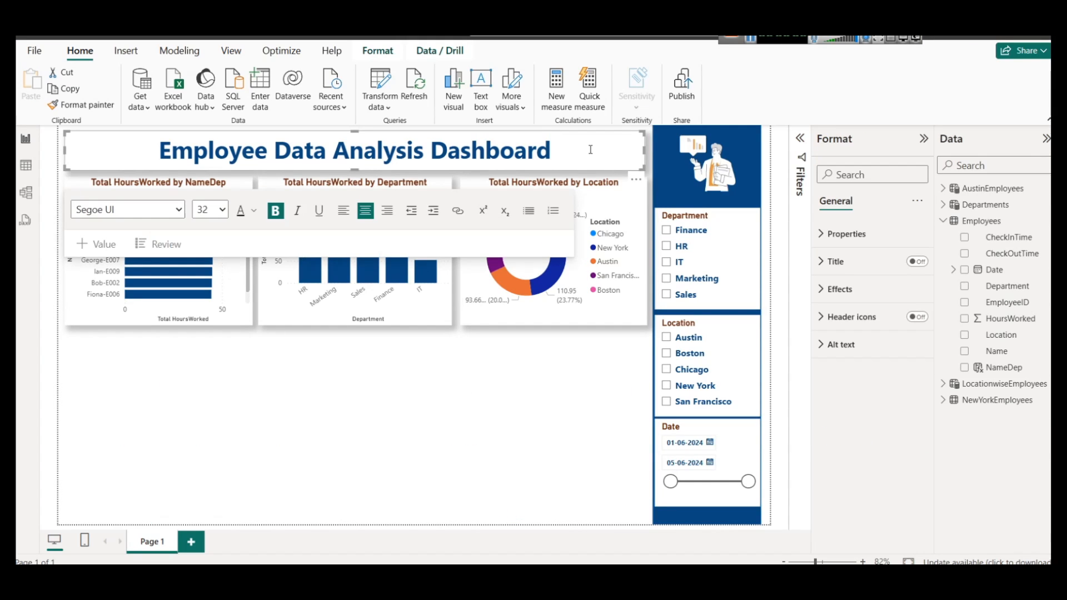
pyautogui.write('-')
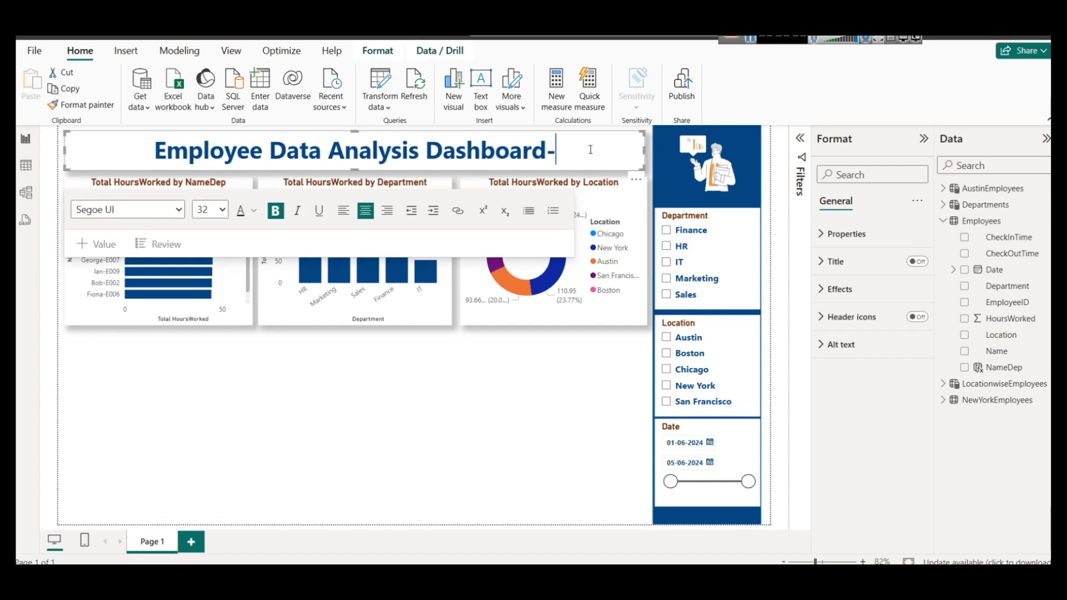
pyautogui.press('BackSpace')
pyautogui.write('-')
pyautogui.hotkey('ctrl', 'v')
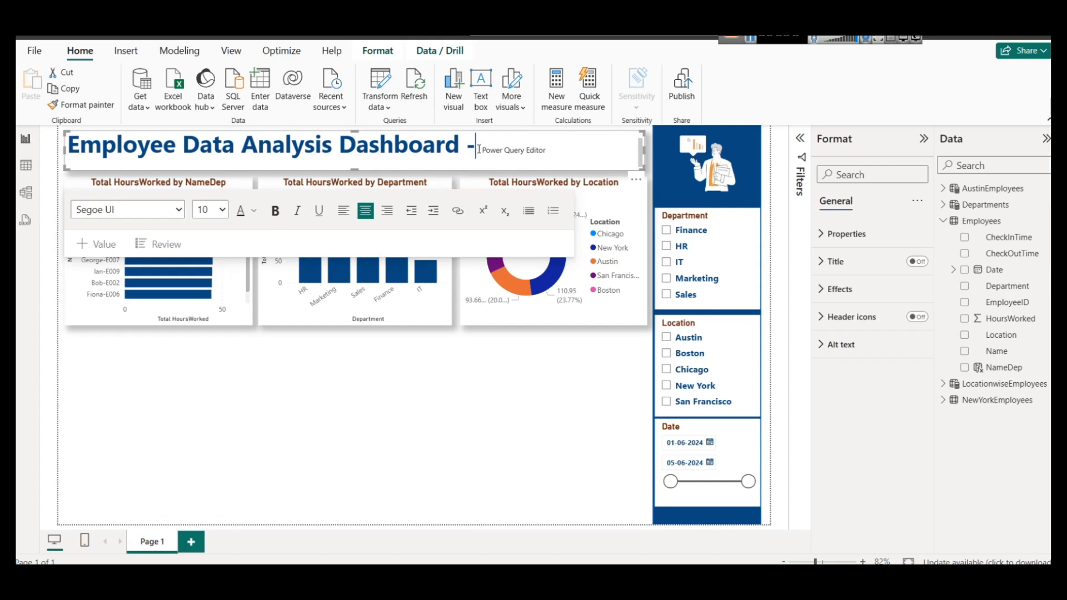
# - Format the "Power Query Editor" text in the title as dark blue at font size 20
pyautogui.moveTo(479, 150); pyautogui.dragTo(562, 149)
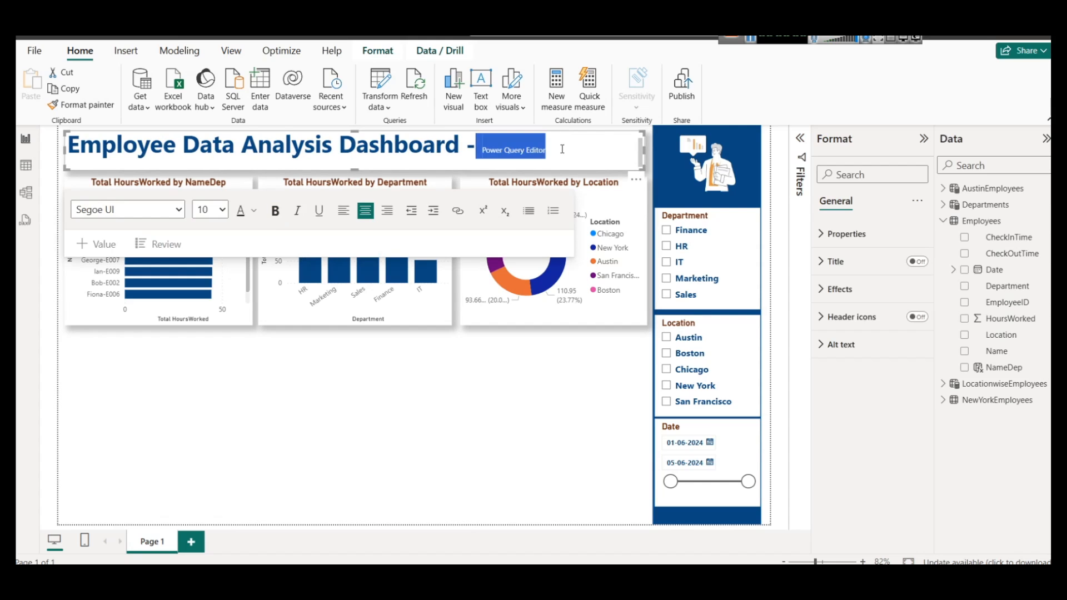
pyautogui.click(253, 210)
pyautogui.click(273, 421)
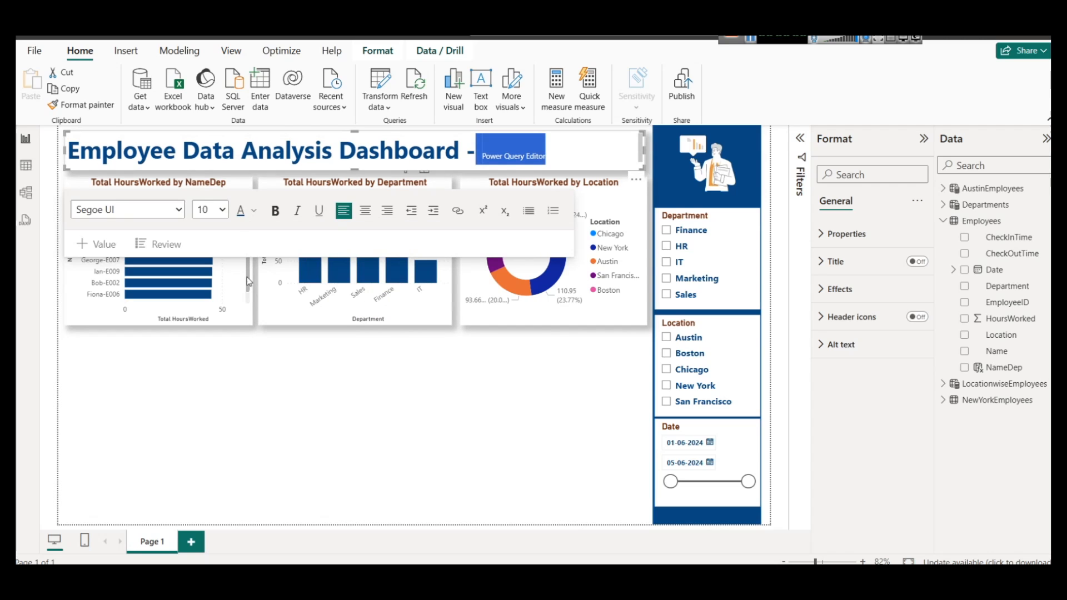
pyautogui.click(211, 209)
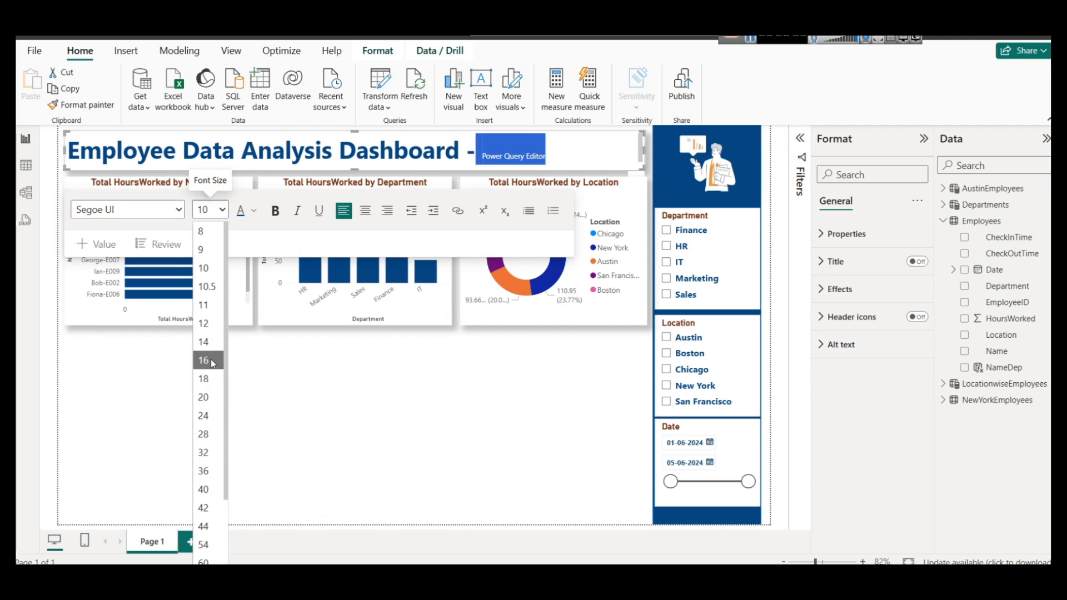
pyautogui.click(203, 397)
pyautogui.click(496, 154)
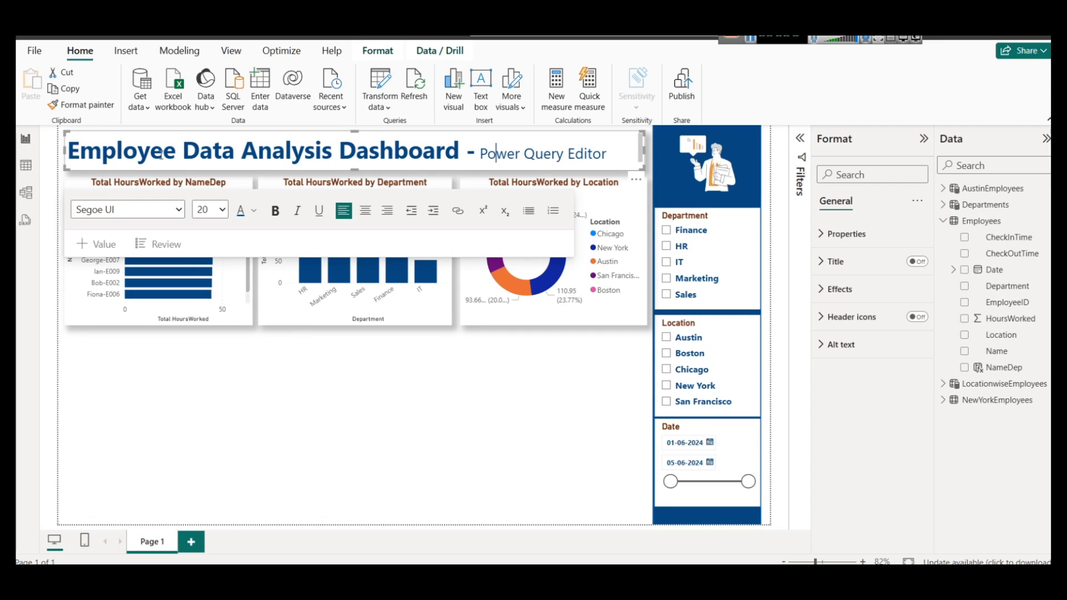
# - Centre the whole dashboard title and make its "Power Query Editor" part bold
pyautogui.hotkey('ctrl', 'a')
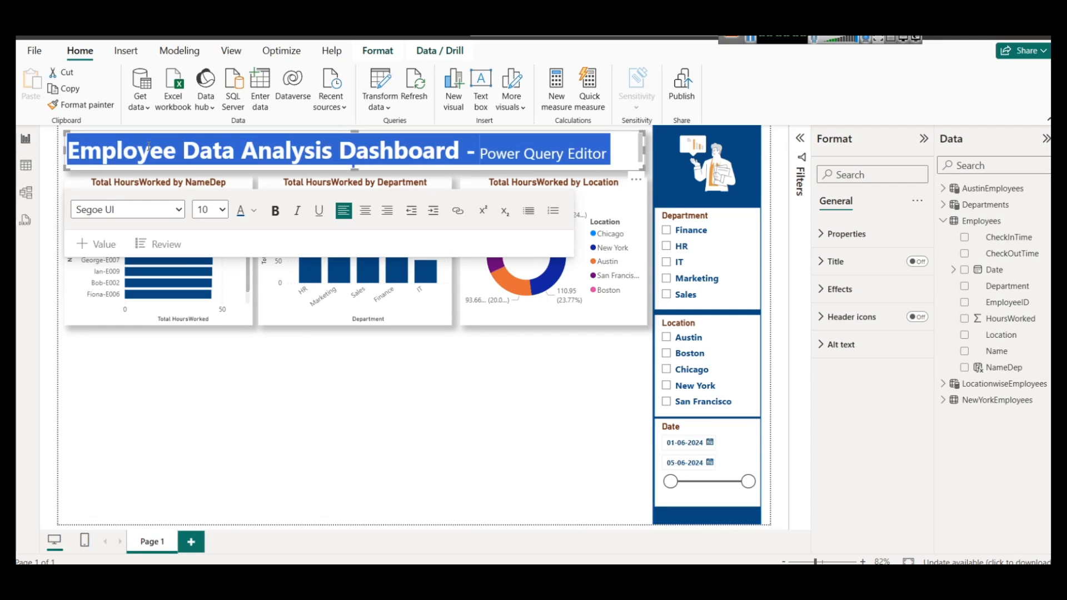
pyautogui.click(366, 210)
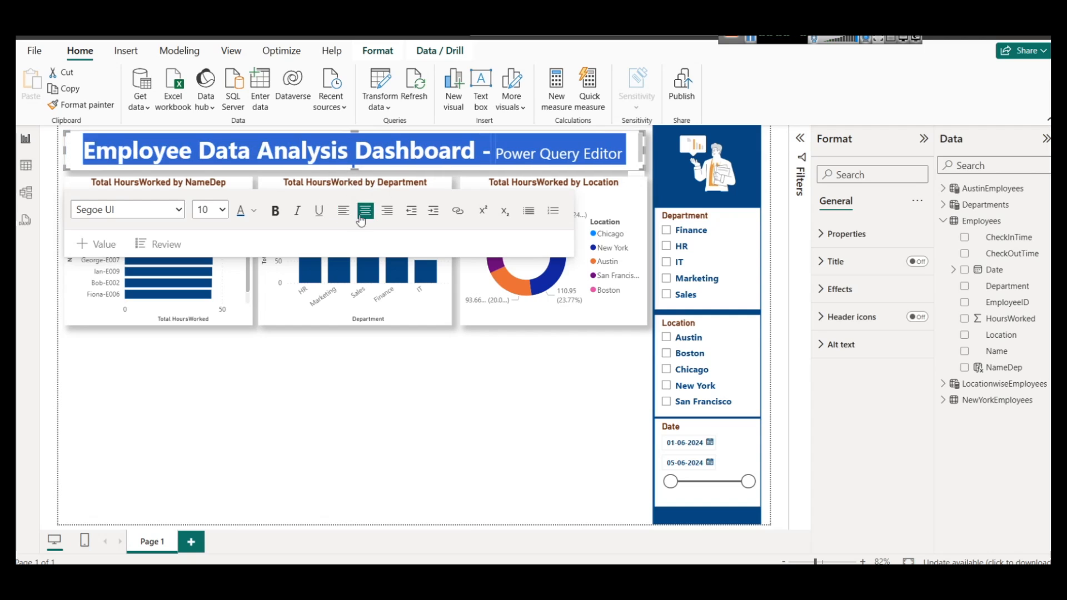
pyautogui.doubleClick(531, 147)
pyautogui.click(581, 153)
pyautogui.moveTo(628, 150); pyautogui.dragTo(495, 150)
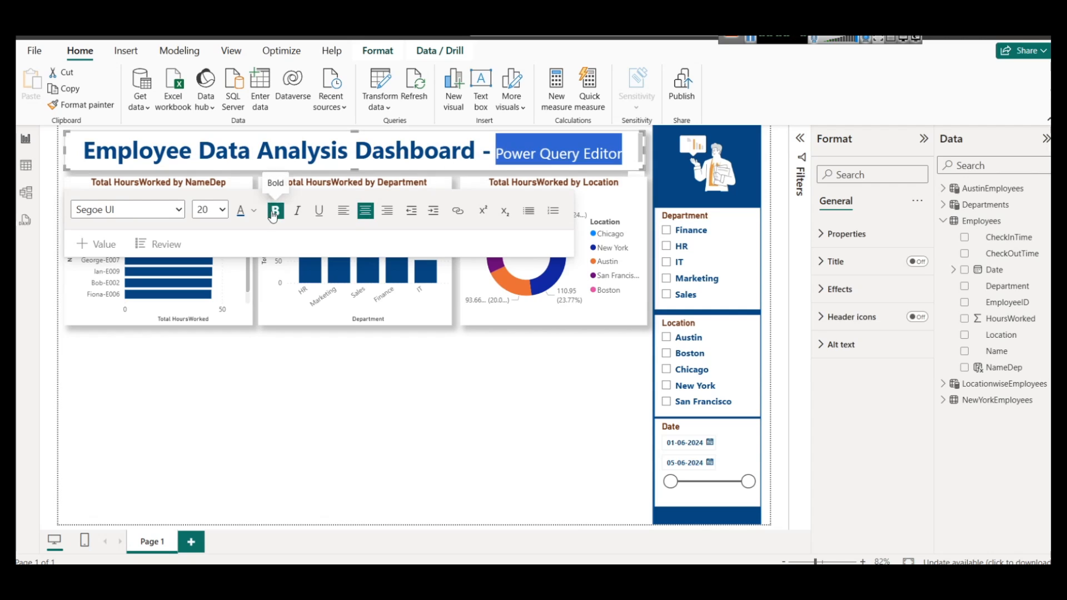
pyautogui.click(274, 214)
pyautogui.click(334, 376)
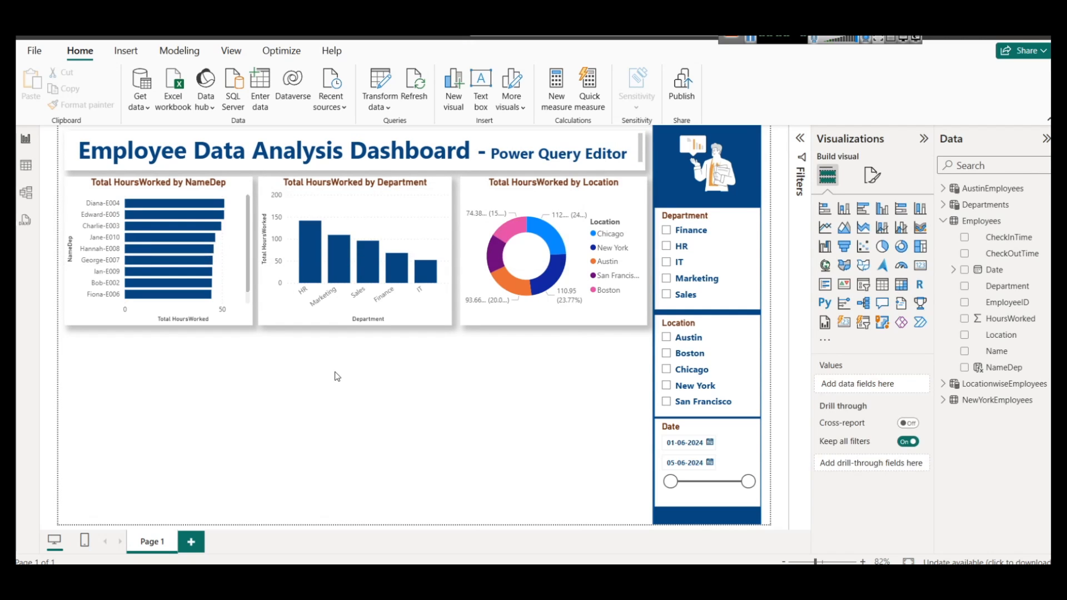
# - Switch to the browser article and review its sections on filtering rows, time column cleaning, the HoursWorked column and Group By
pyautogui.click(347, 517)
pyautogui.scroll(-10, 289, 361)
pyautogui.hotkey('ctrl', '-')
pyautogui.hotkey('ctrl', '-')
pyautogui.hotkey('ctrl', '-')
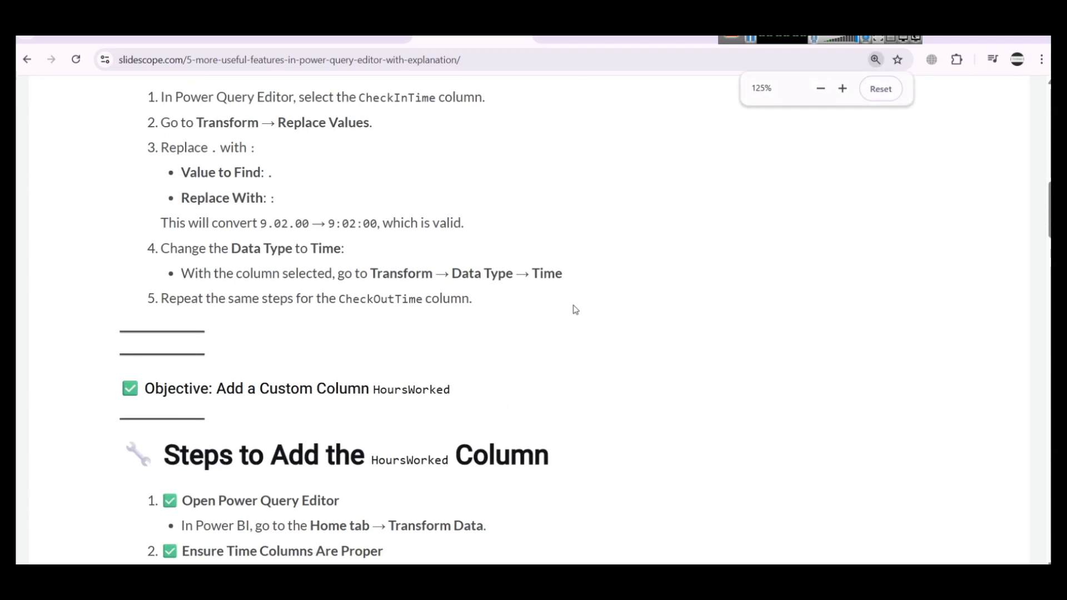
pyautogui.scroll(10, 414, 315)
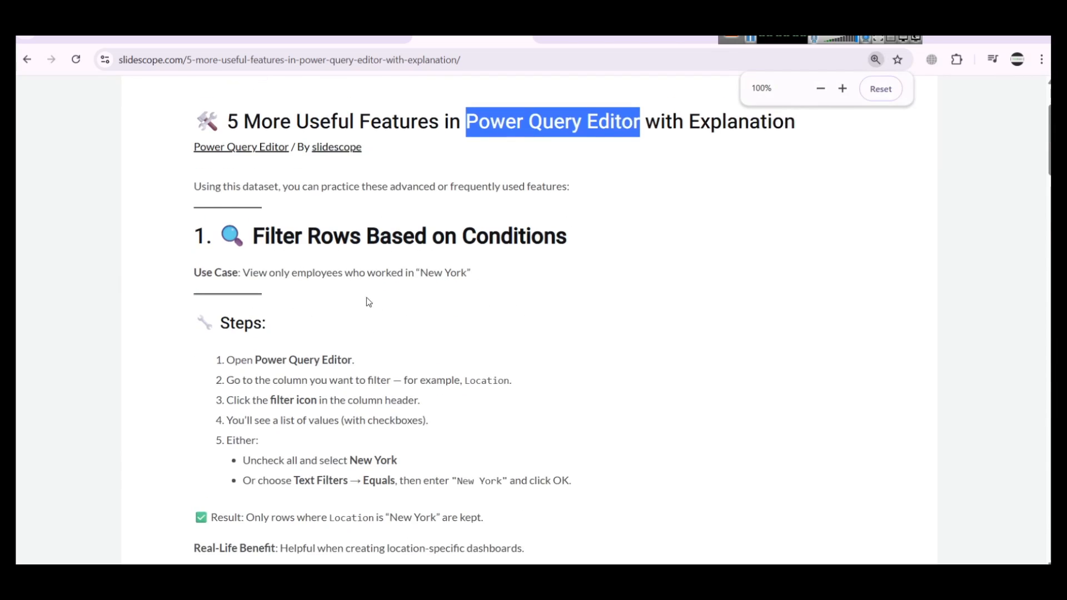
pyautogui.scroll(-5, 411, 297)
pyautogui.scroll(-3, 412, 300)
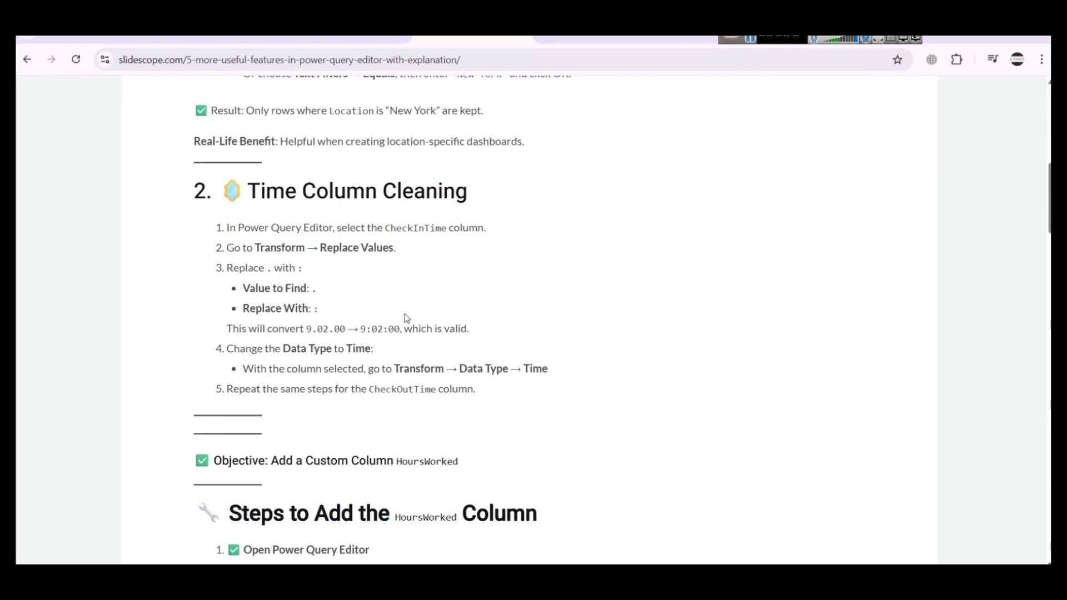
pyautogui.scroll(-4, 515, 271)
pyautogui.scroll(-8, 515, 272)
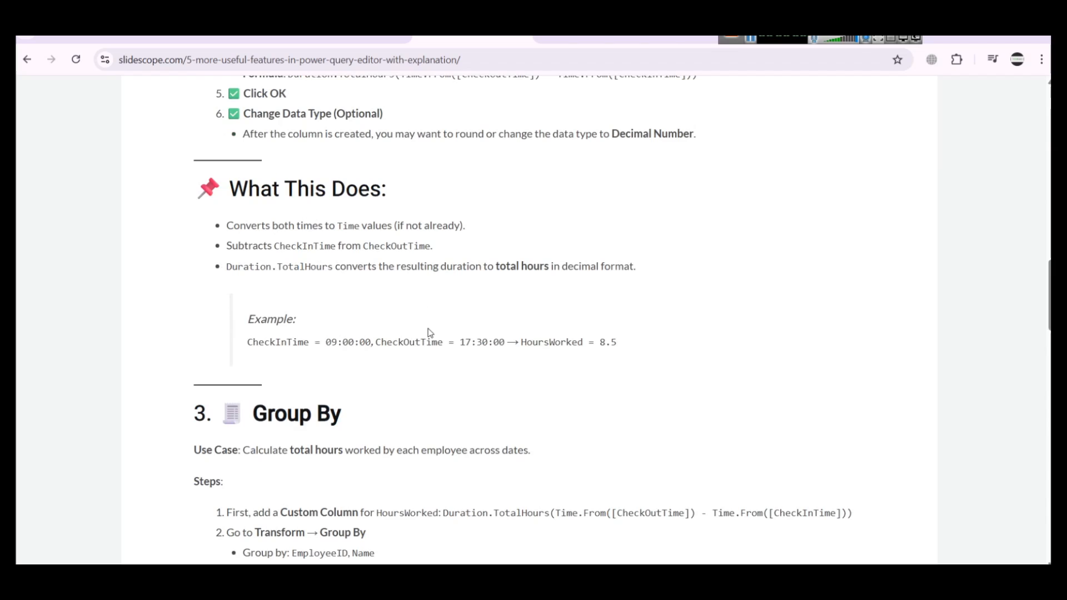
pyautogui.scroll(8, 422, 305)
pyautogui.scroll(3, 327, 293)
pyautogui.scroll(-7, 328, 293)
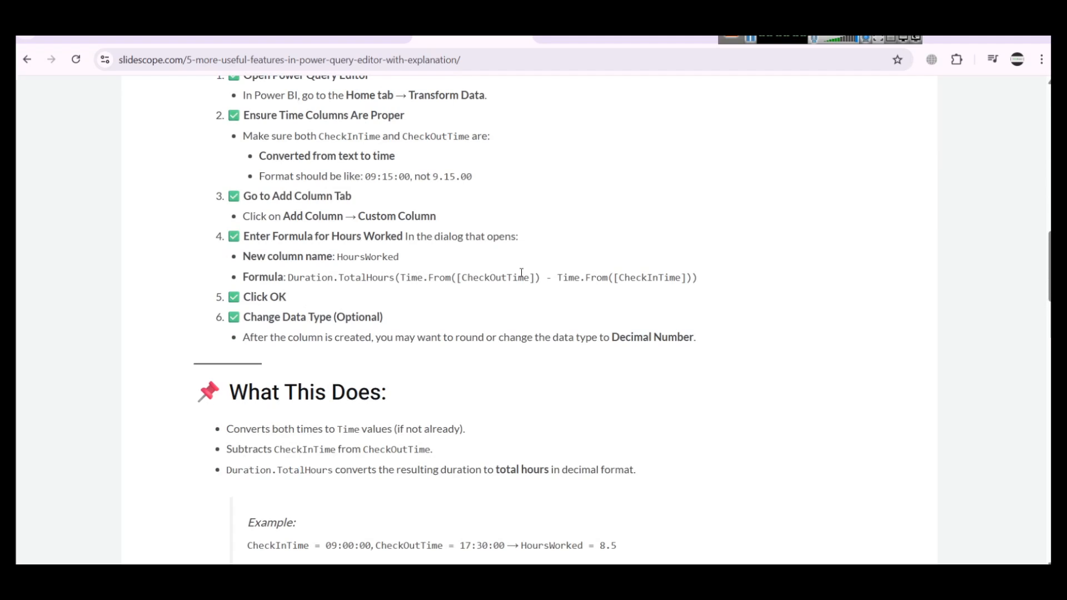
pyautogui.scroll(-5, 489, 250)
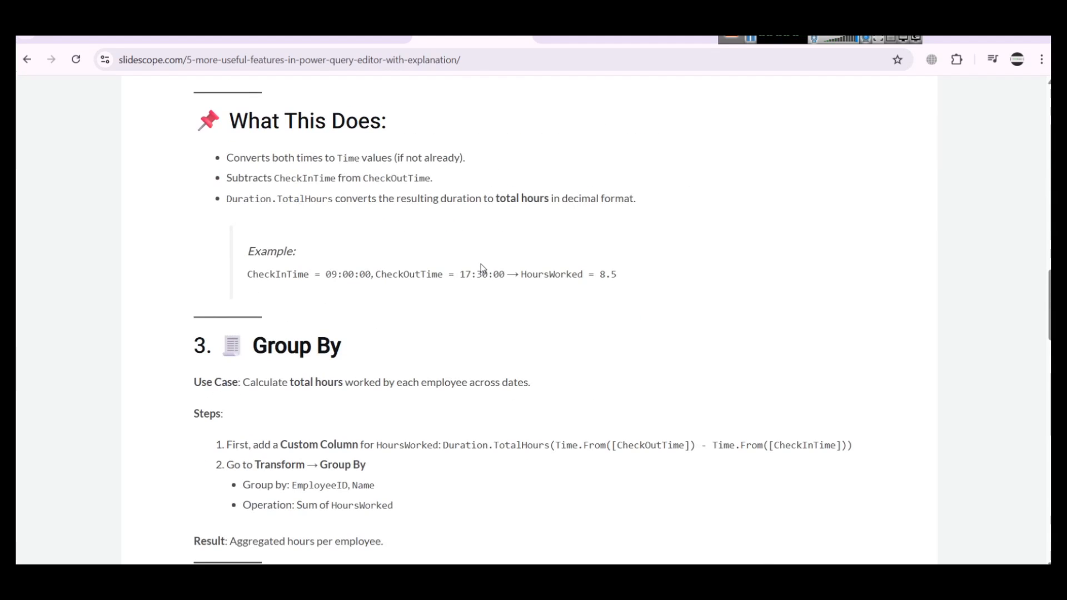
pyautogui.hotkey('ctrl', '+')
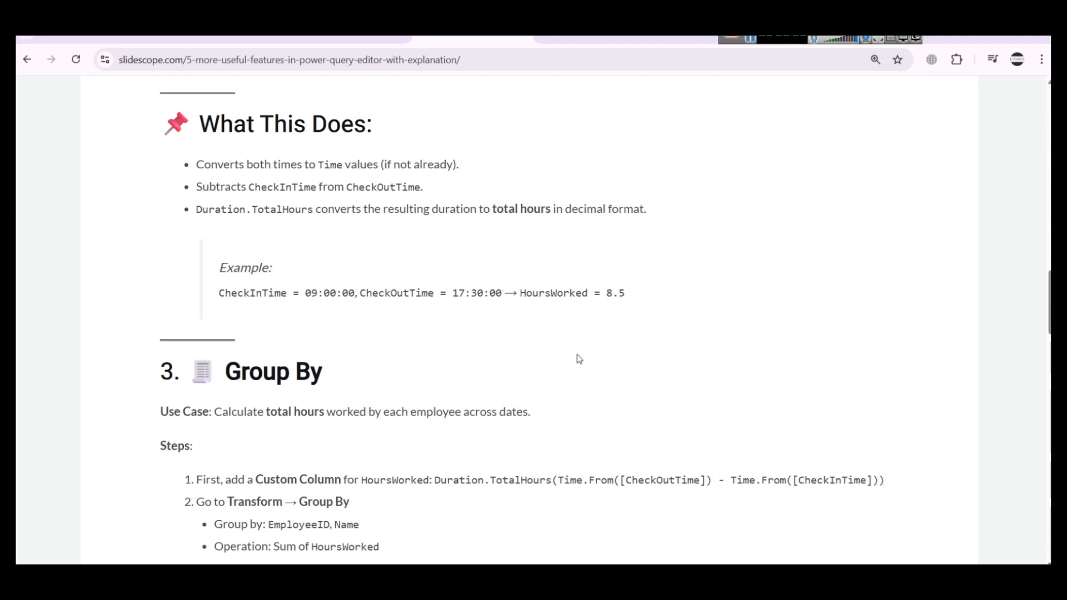
# - Return to the Power BI report and compare the LocationwiseEmployees summary table with the Employees table's data, including its Department column
pyautogui.click(490, 550)
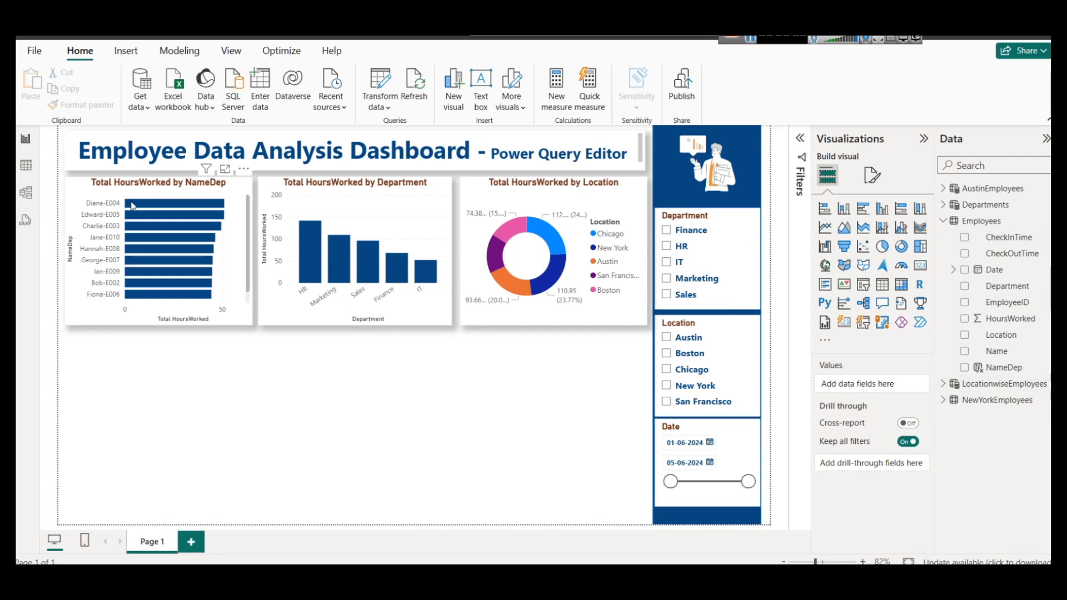
pyautogui.click(22, 166)
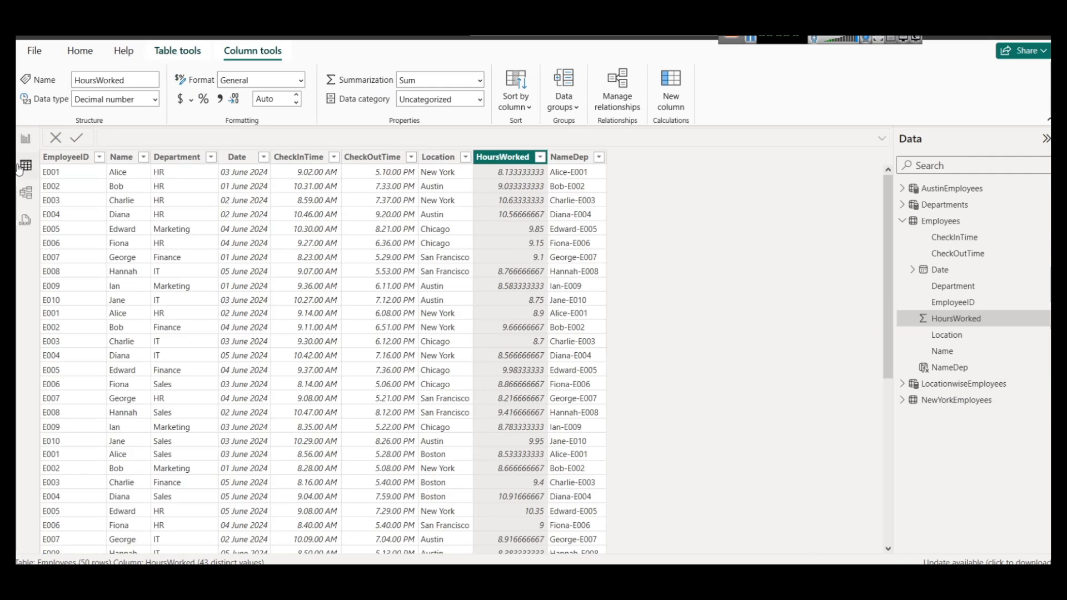
pyautogui.click(939, 384)
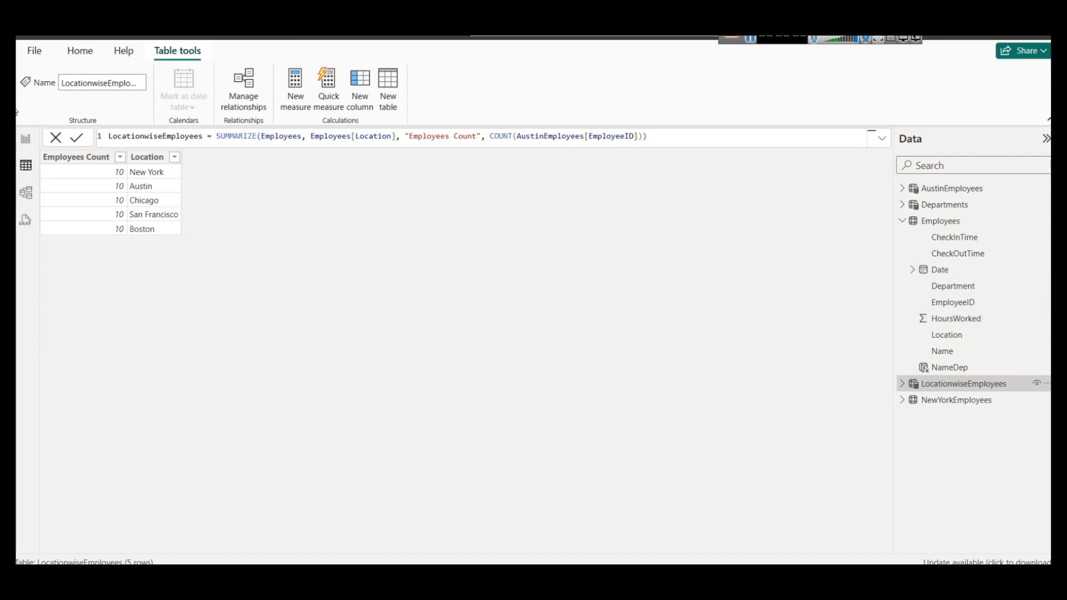
pyautogui.click(25, 139)
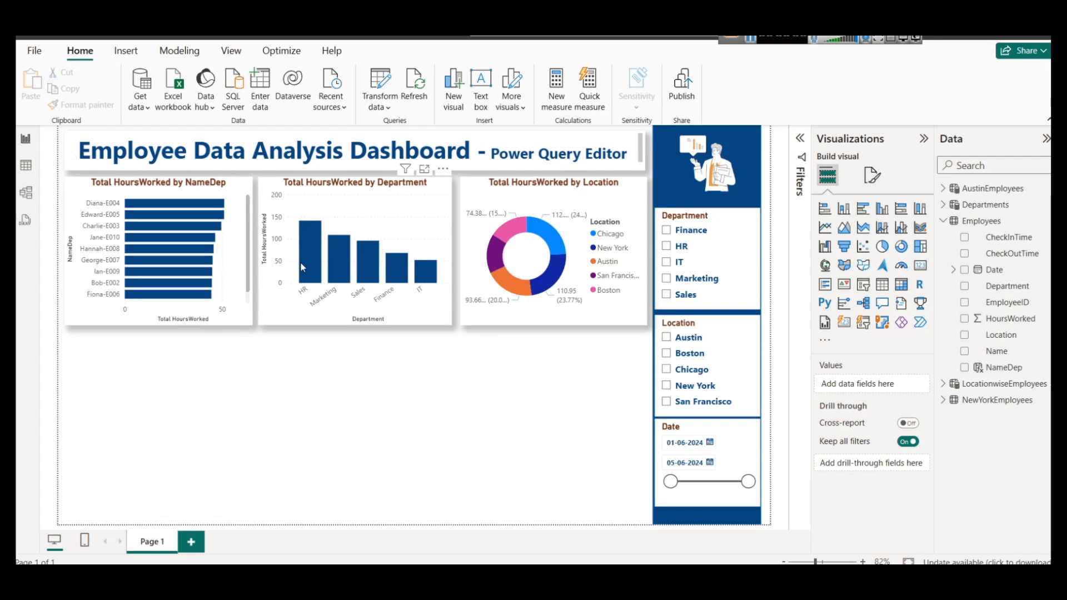
pyautogui.moveTo(302, 267)
pyautogui.click(26, 165)
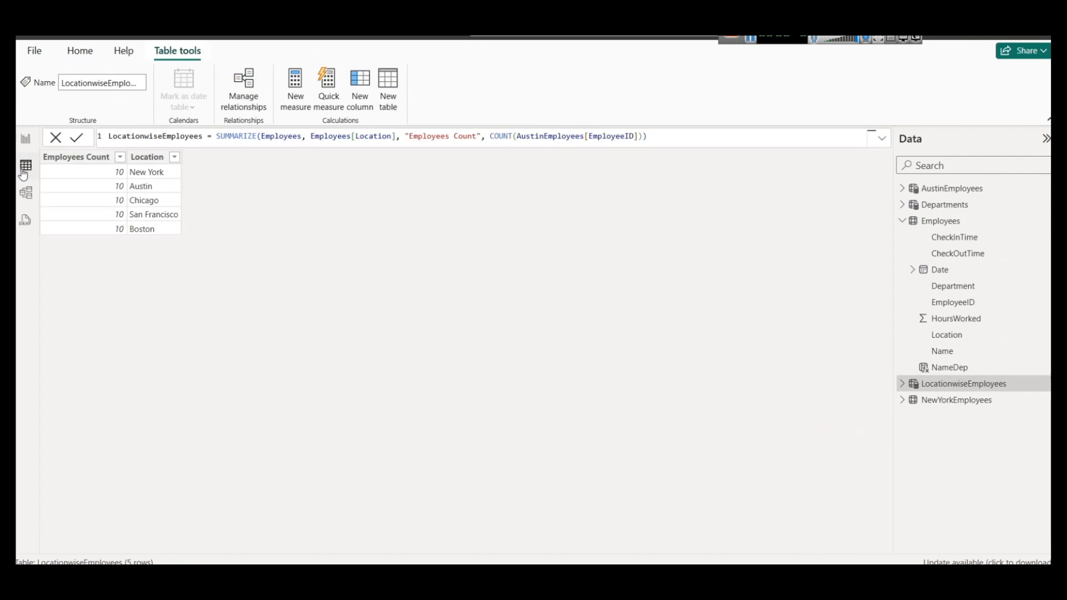
pyautogui.click(952, 221)
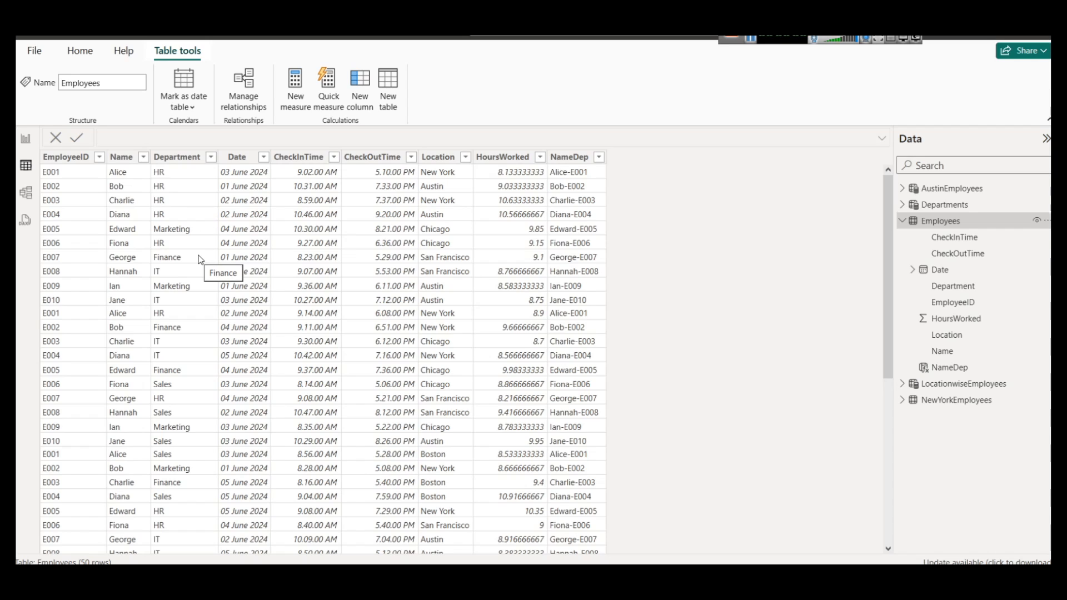
pyautogui.click(170, 177)
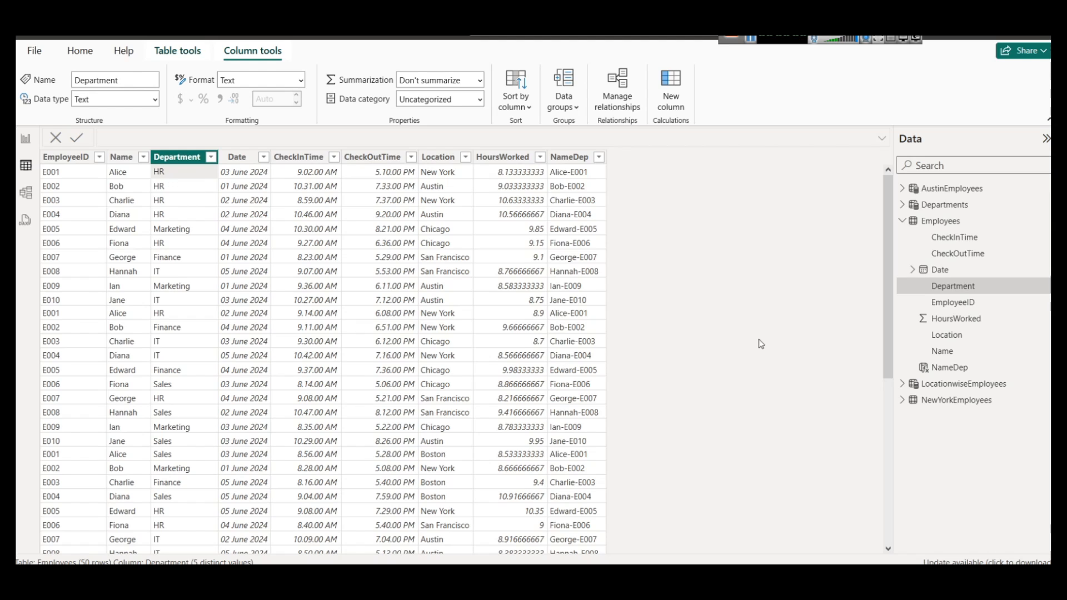
pyautogui.click(956, 393)
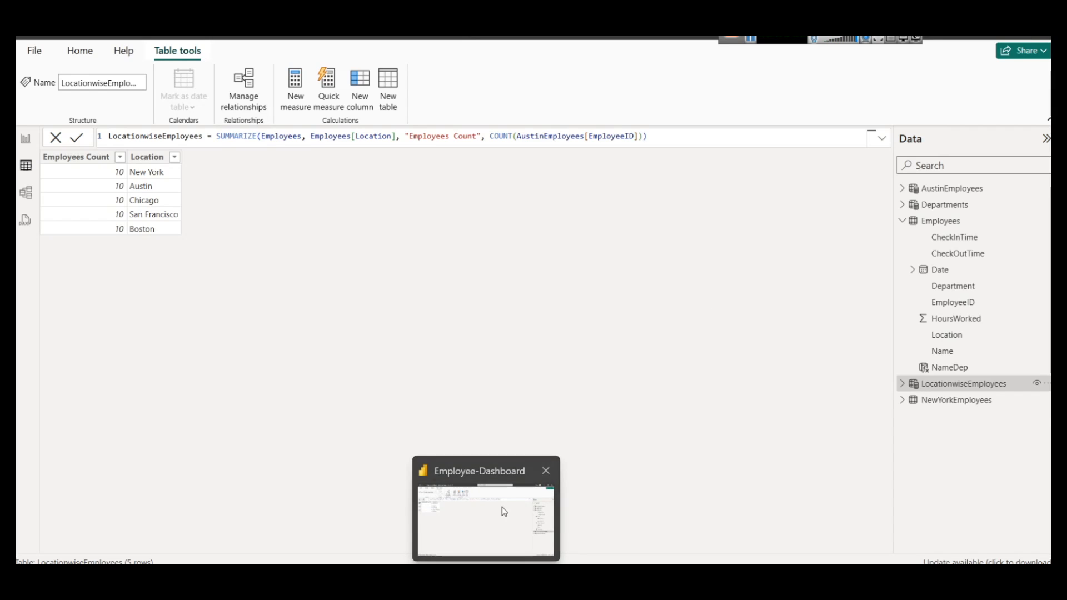
# - Open the Employees query in Power Query Editor and consult the Group By instructions in the browser article
pyautogui.click(941, 222)
pyautogui.rightClick(940, 223)
pyautogui.click(842, 294)
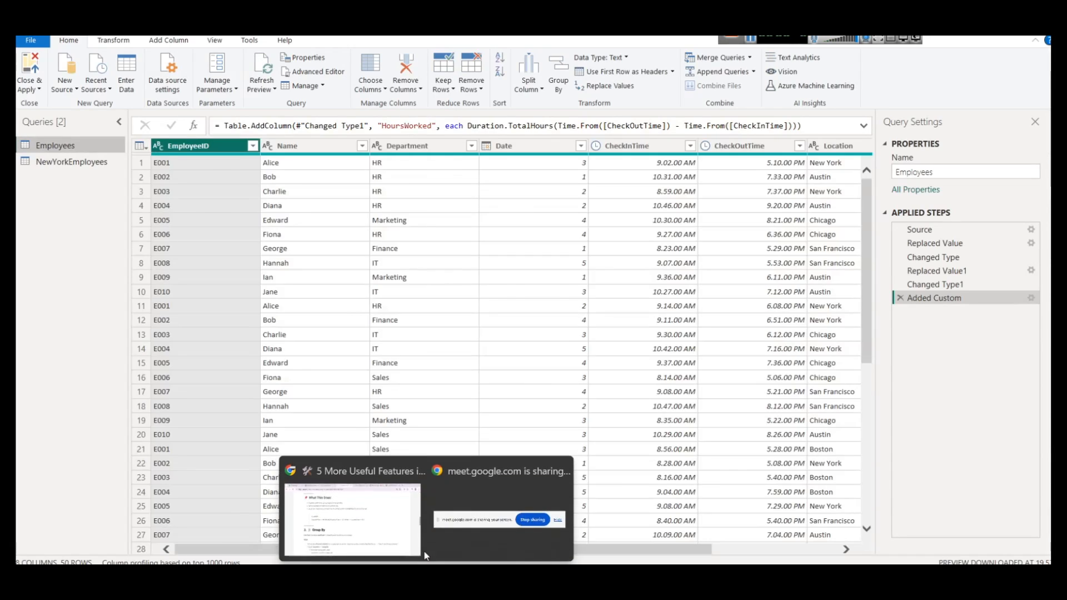
pyautogui.click(410, 525)
pyautogui.scroll(-4, 348, 348)
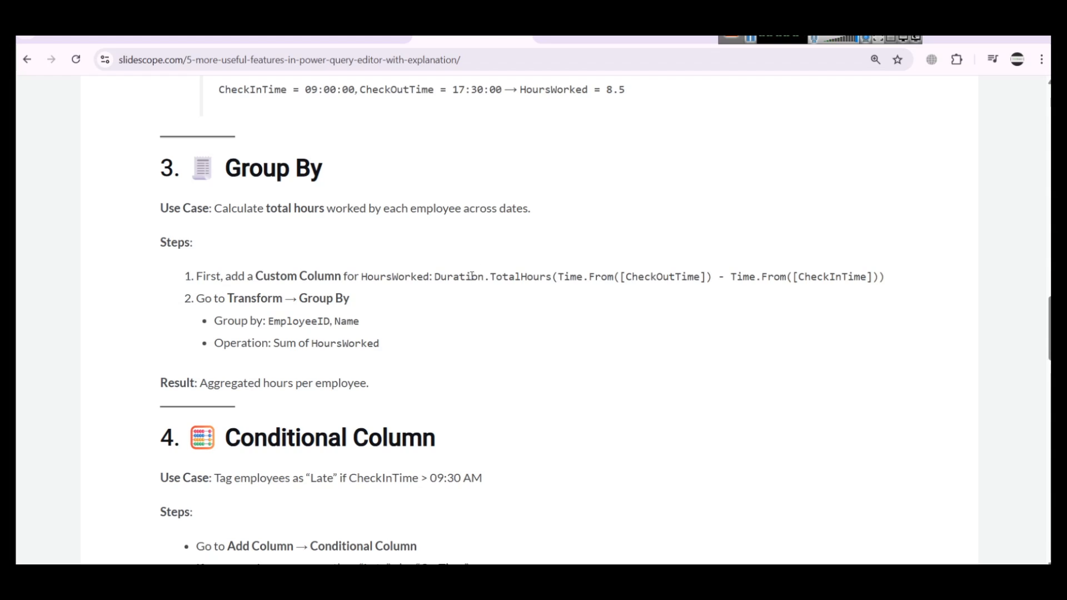
# - Read the article's Group By steps covering the HoursWorked custom column, the grouping by EmployeeID and Name, and the Sum operation
pyautogui.moveTo(247, 276); pyautogui.dragTo(896, 290)
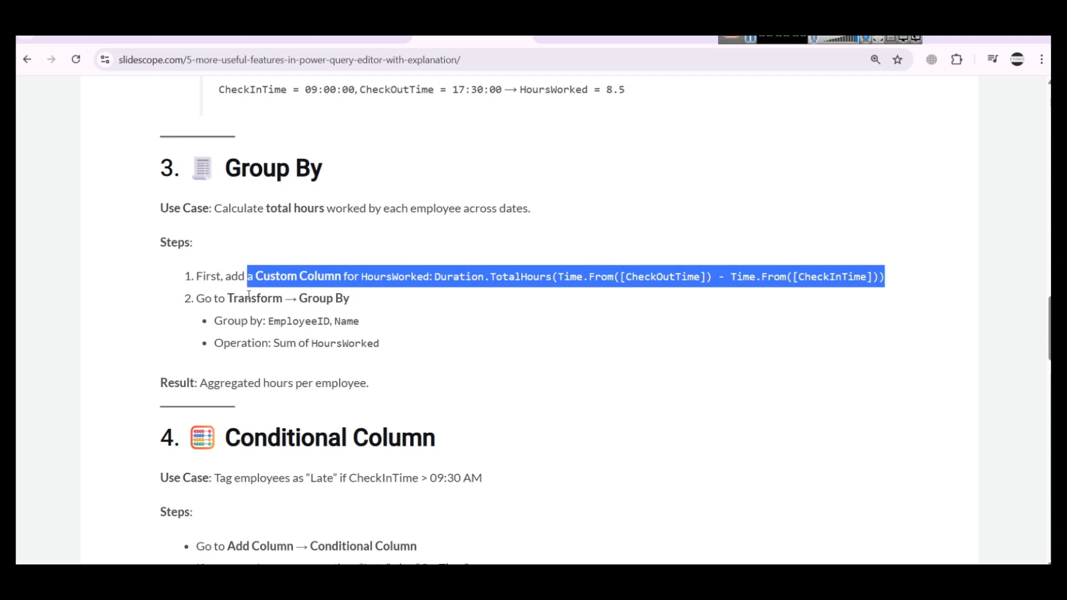
pyautogui.moveTo(225, 298); pyautogui.dragTo(196, 299)
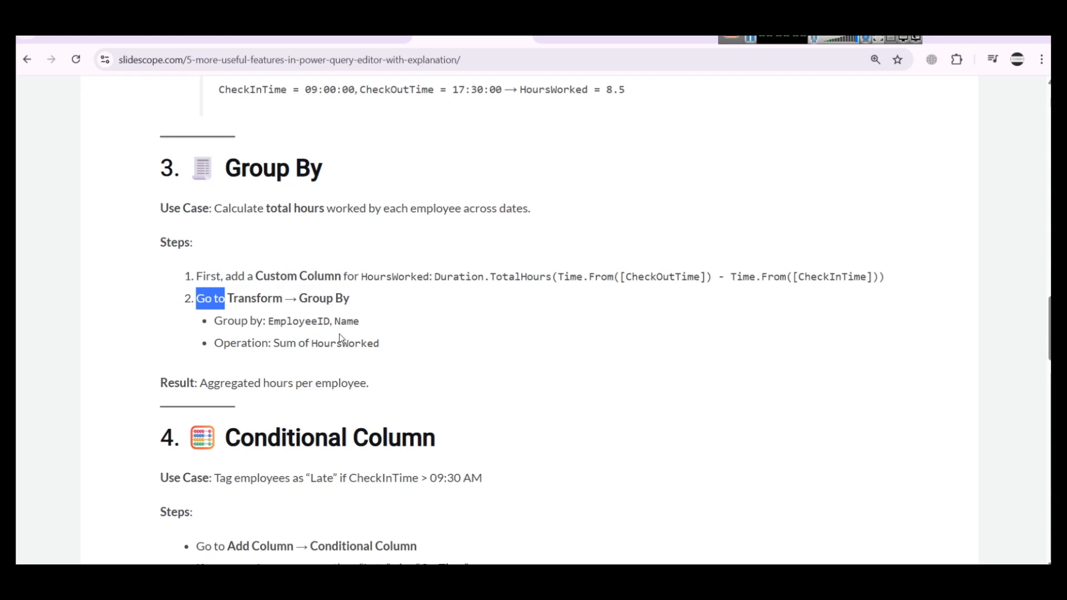
pyautogui.moveTo(263, 321); pyautogui.dragTo(487, 319)
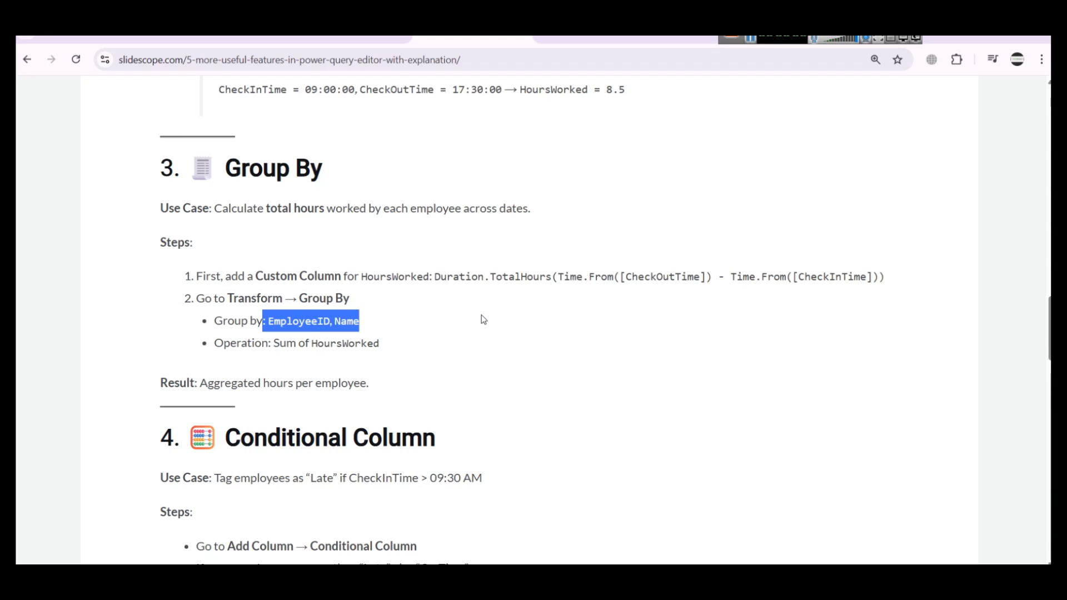
pyautogui.moveTo(269, 343); pyautogui.dragTo(435, 357)
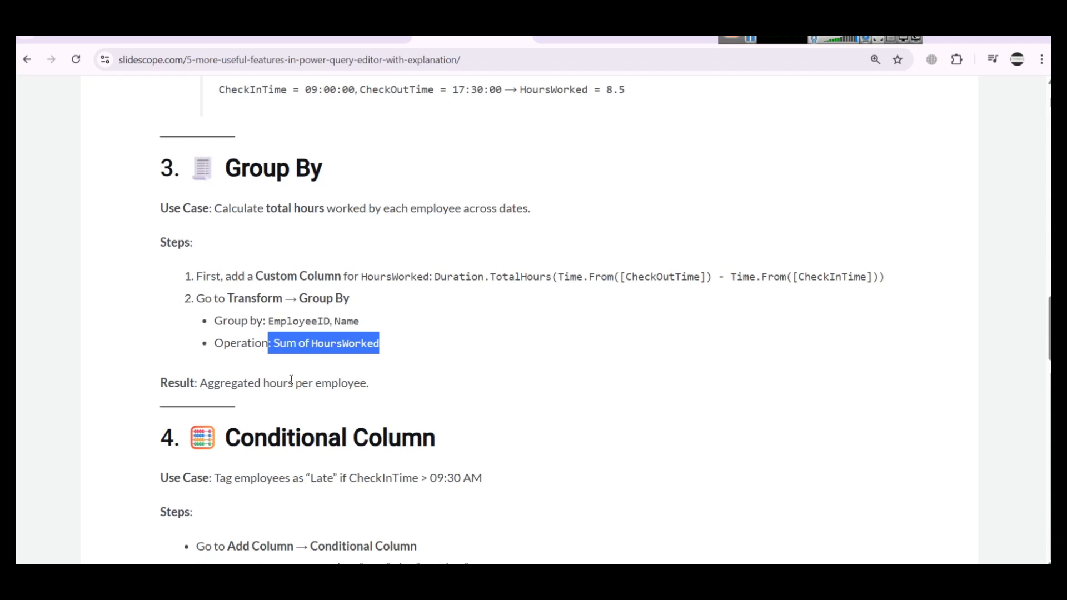
# - Switch back to Power Query Editor and examine the Employees query's columns across to HoursWorked
pyautogui.moveTo(486, 578)
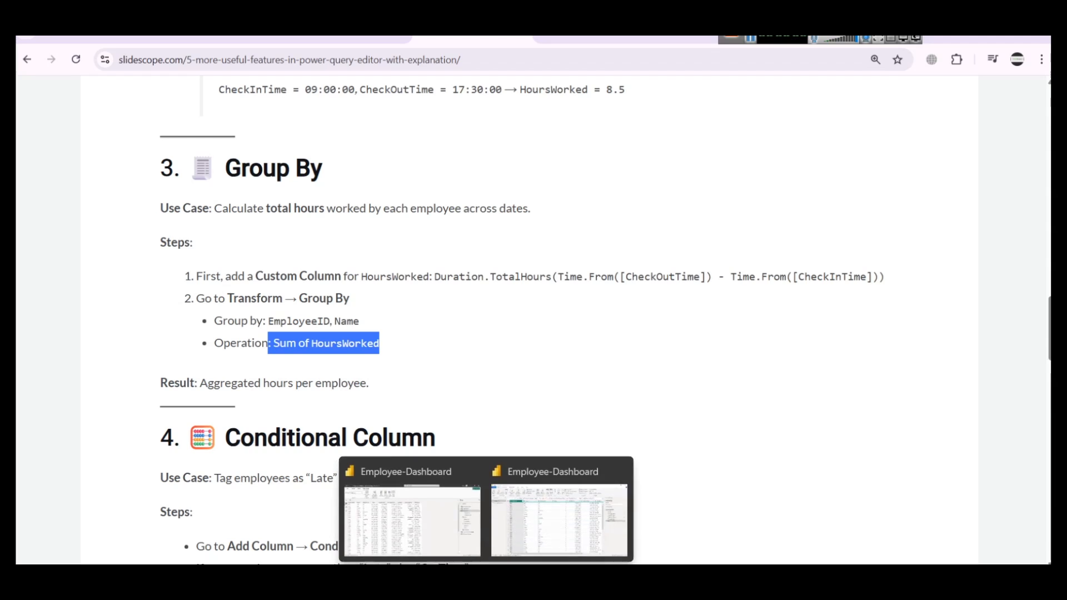
pyautogui.click(548, 525)
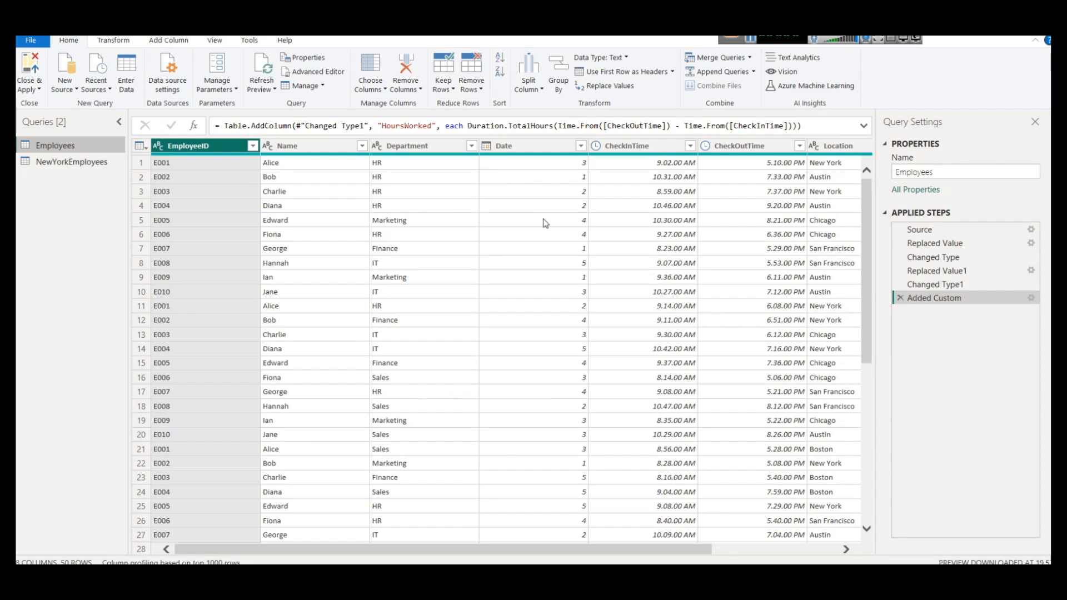
pyautogui.click(126, 41)
pyautogui.click(714, 550)
pyautogui.moveTo(713, 549); pyautogui.dragTo(712, 549)
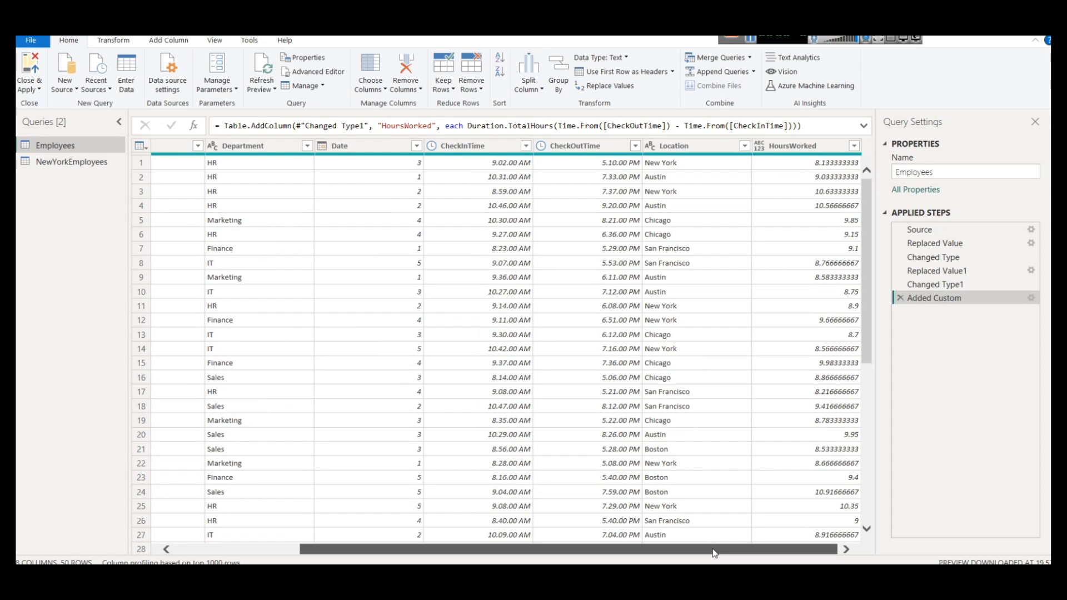
pyautogui.moveTo(714, 549); pyautogui.dragTo(590, 550)
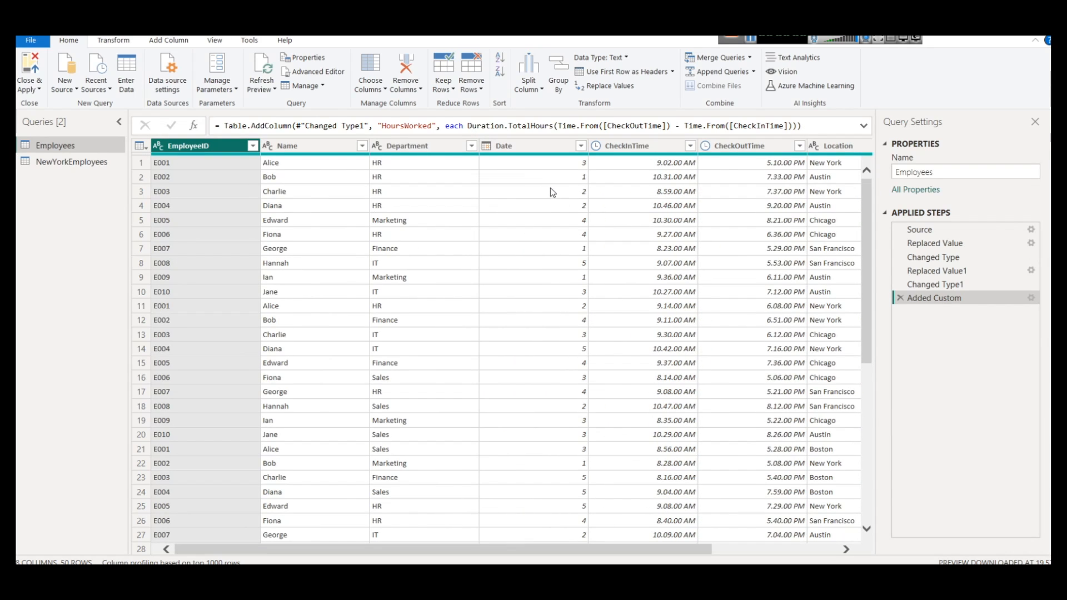
pyautogui.click(557, 82)
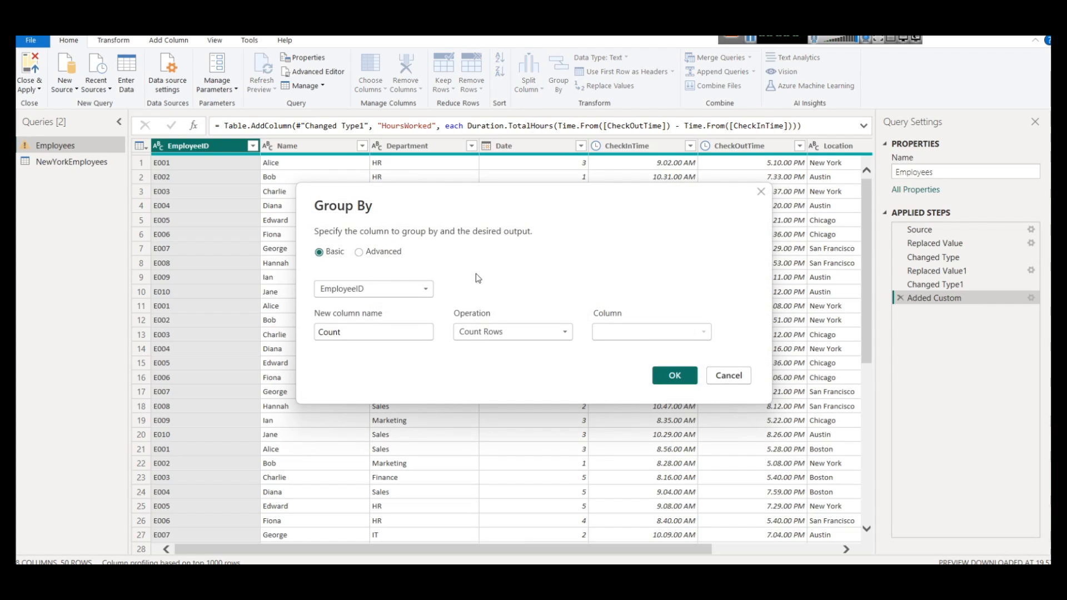
pyautogui.click(372, 294)
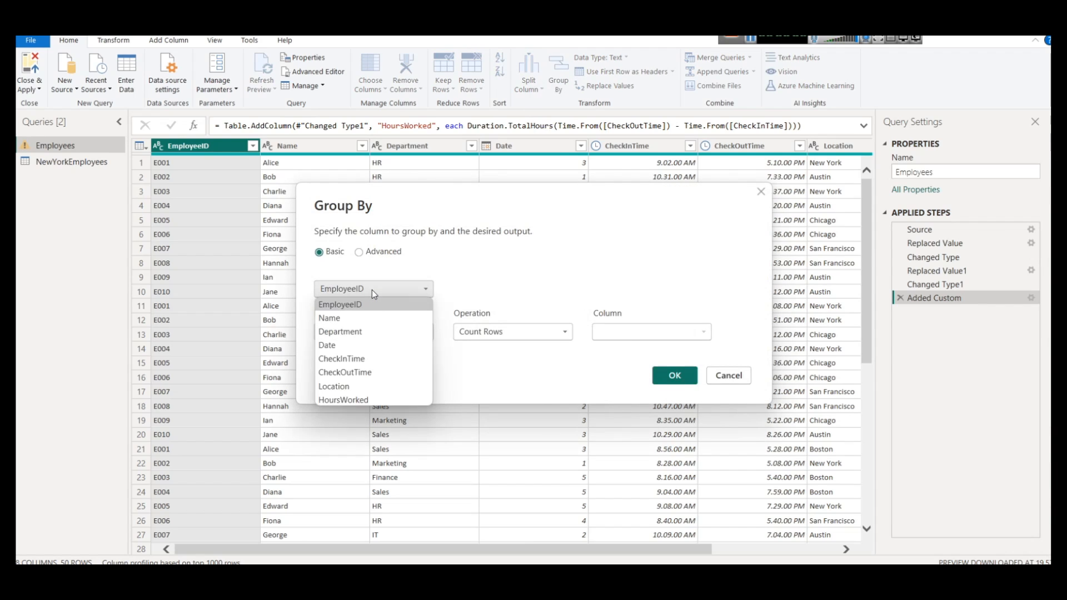
pyautogui.click(371, 307)
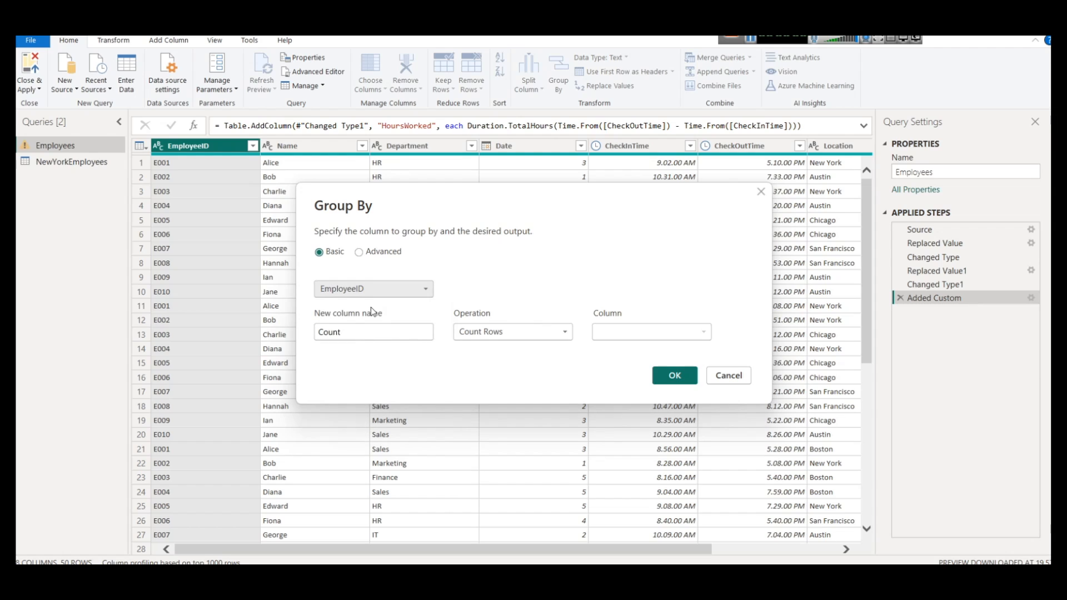
pyautogui.doubleClick(377, 338)
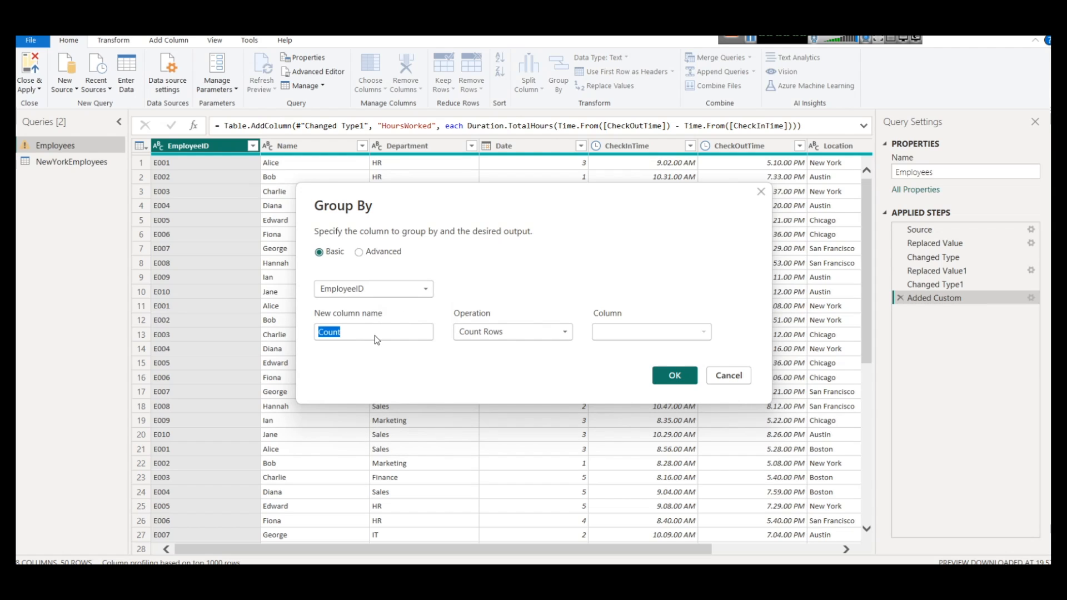
pyautogui.write('Hours')
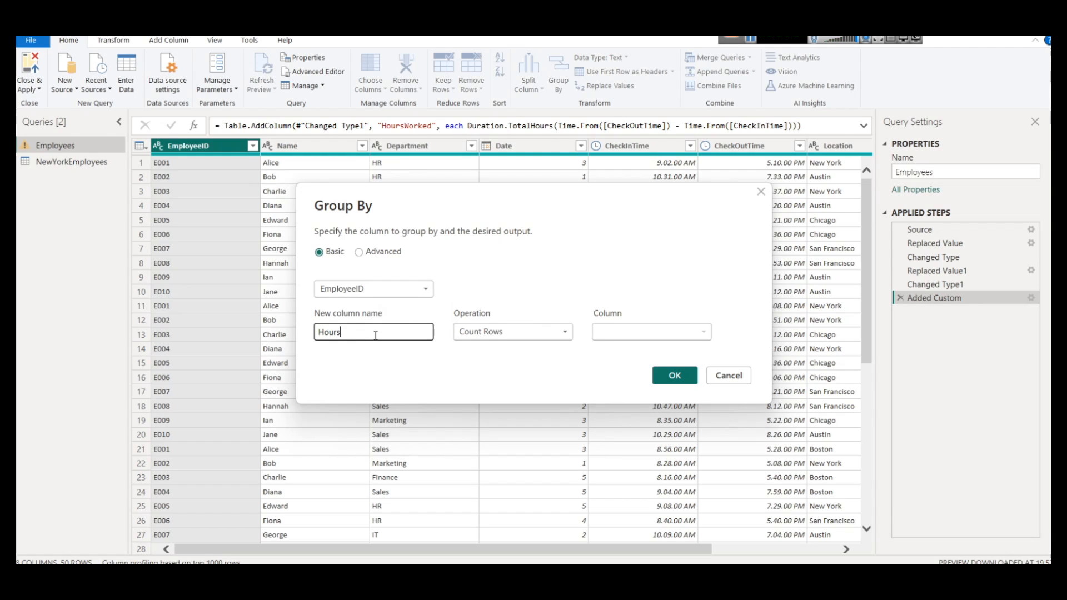
pyautogui.write('W')
pyautogui.doubleClick(375, 336)
pyautogui.write('AggHoursWork')
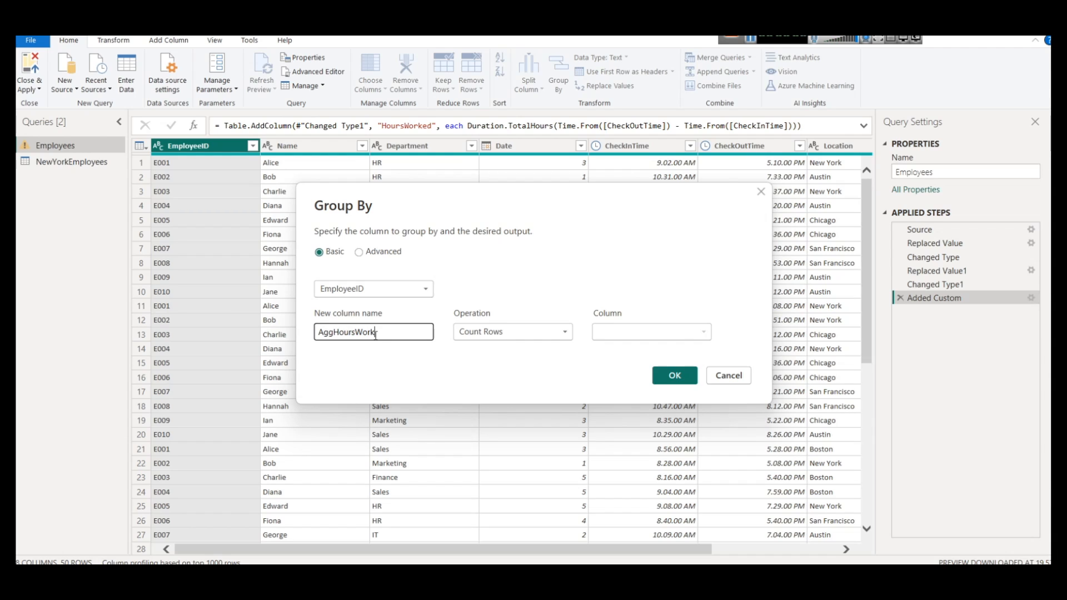
pyautogui.write('ed')
pyautogui.click(525, 335)
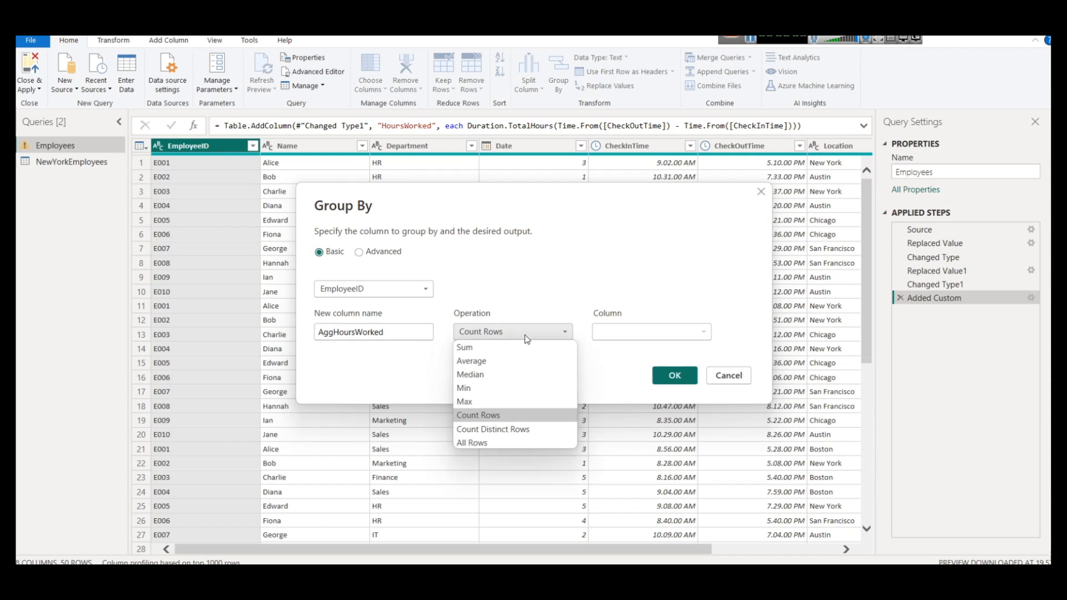
pyautogui.click(506, 356)
pyautogui.click(625, 332)
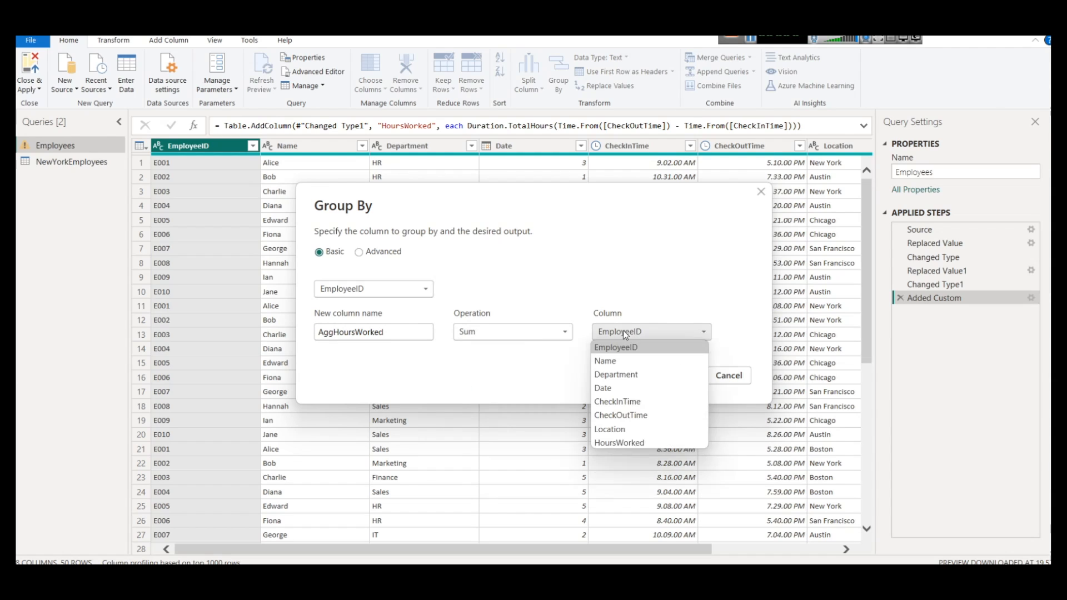
pyautogui.click(628, 444)
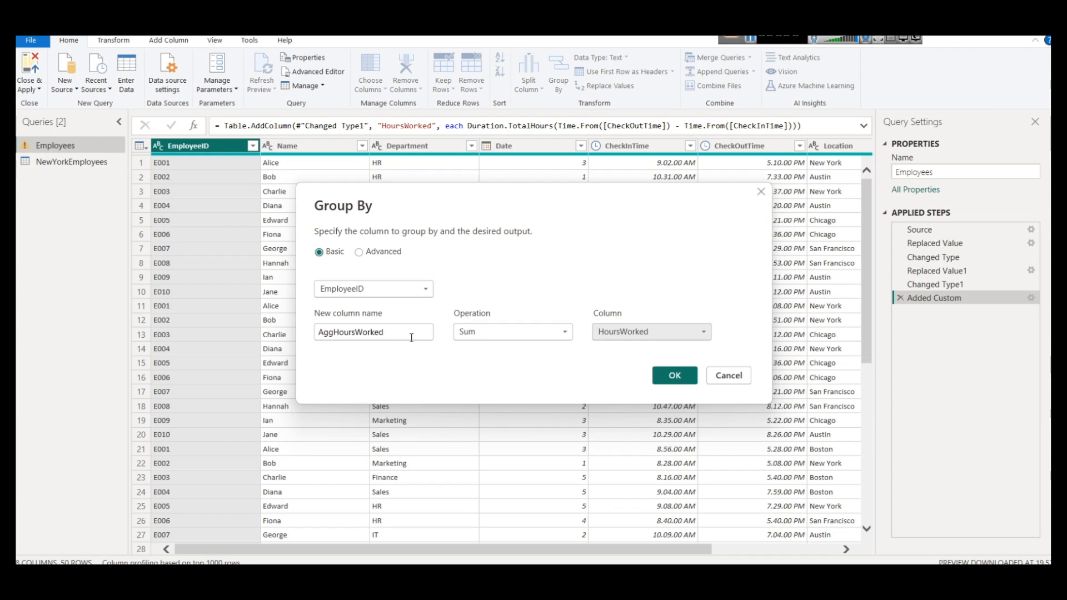
pyautogui.click(722, 376)
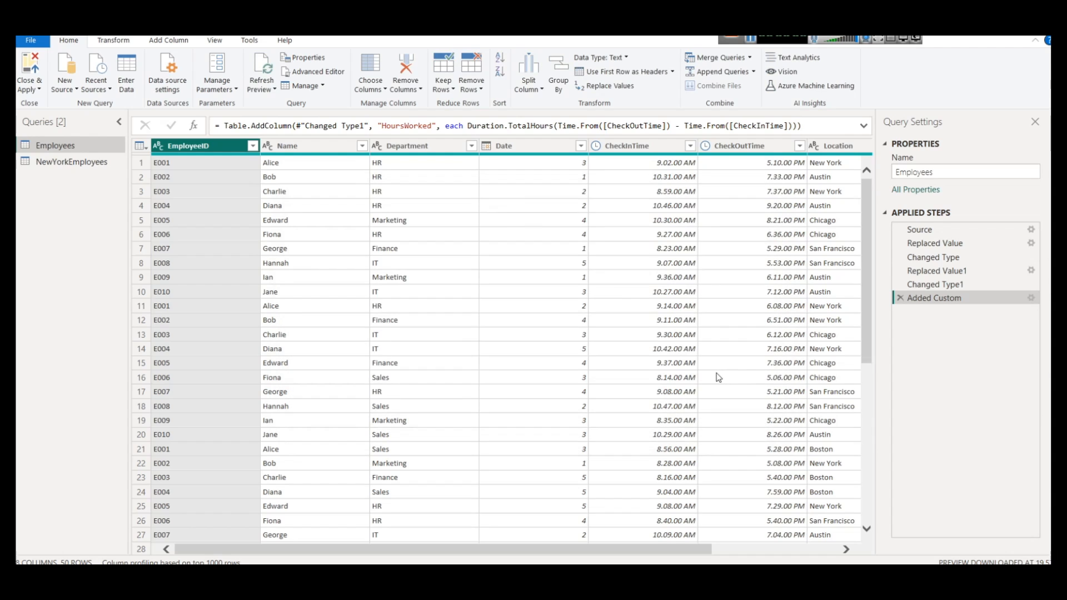
# - Duplicate the Employees query and rename the copy as Empwise Hours Worked
pyautogui.rightClick(47, 149)
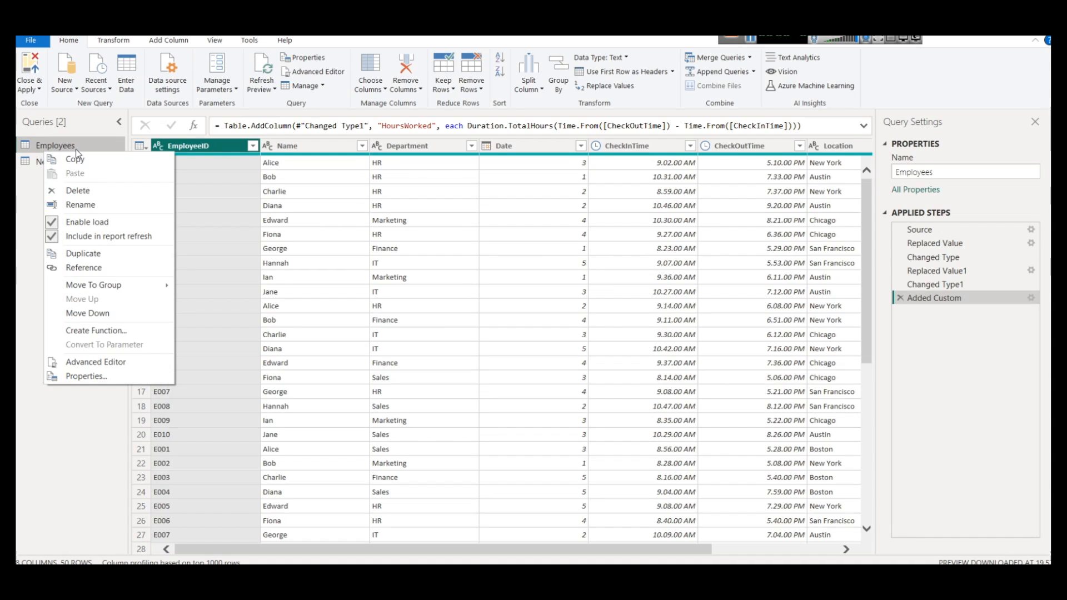
pyautogui.click(82, 248)
pyautogui.rightClick(62, 178)
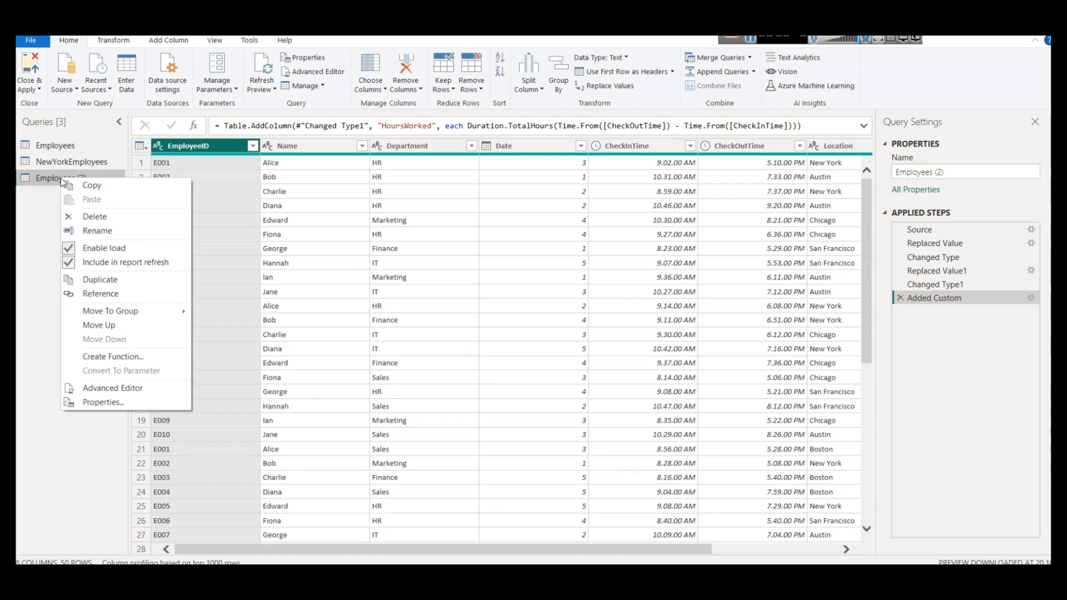
pyautogui.click(87, 231)
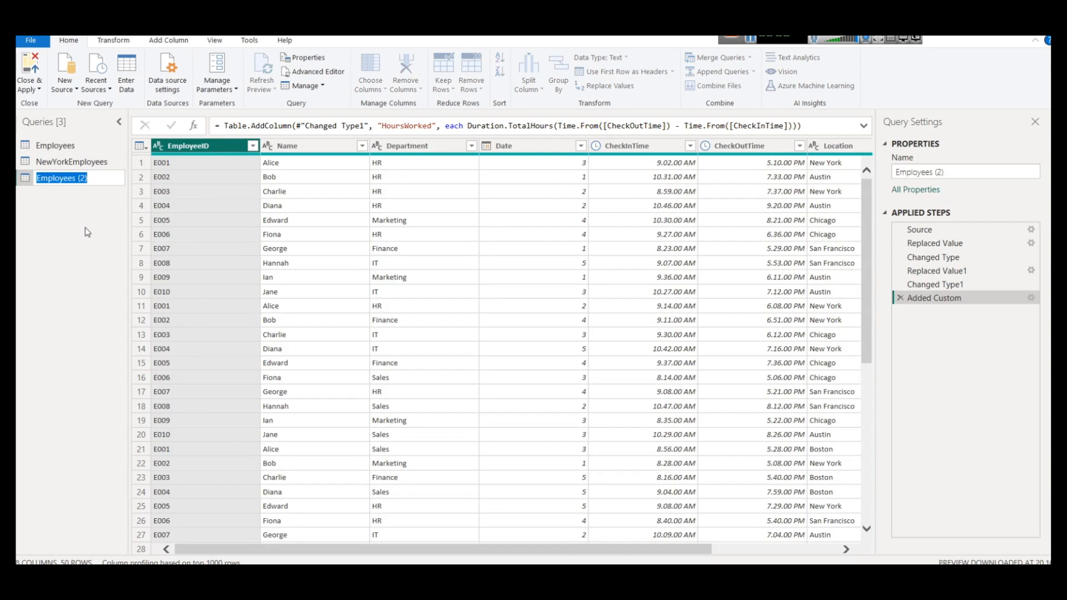
pyautogui.write('Empwise Hours Worked')
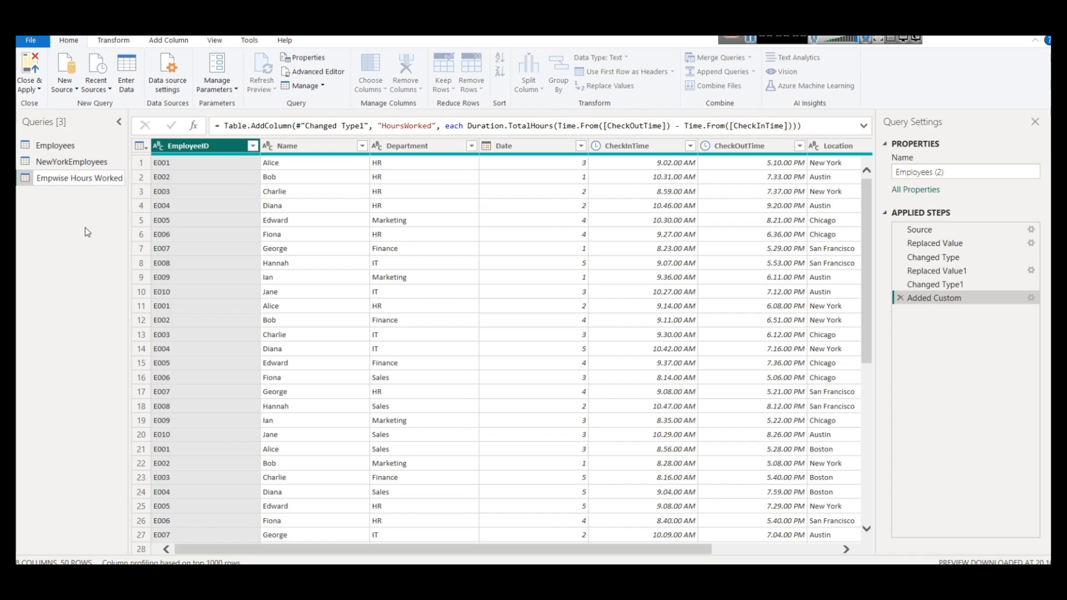
pyautogui.press('Return')
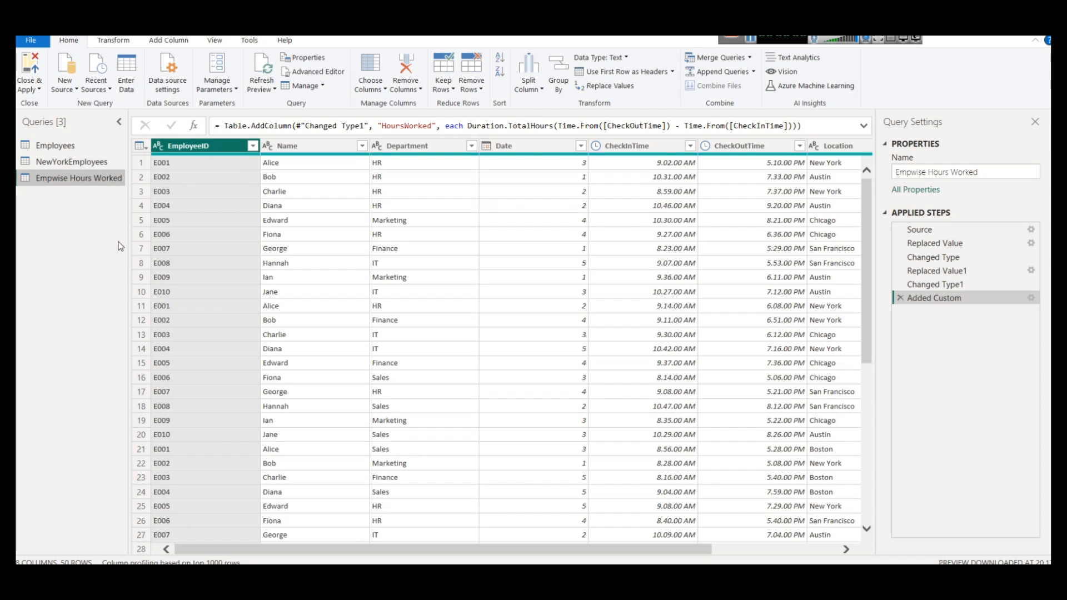
# - Group the Empwise Hours Worked query by EmployeeID, with a new column AggHoursWorked holding the Sum of HoursWorked
pyautogui.rightClick(61, 180)
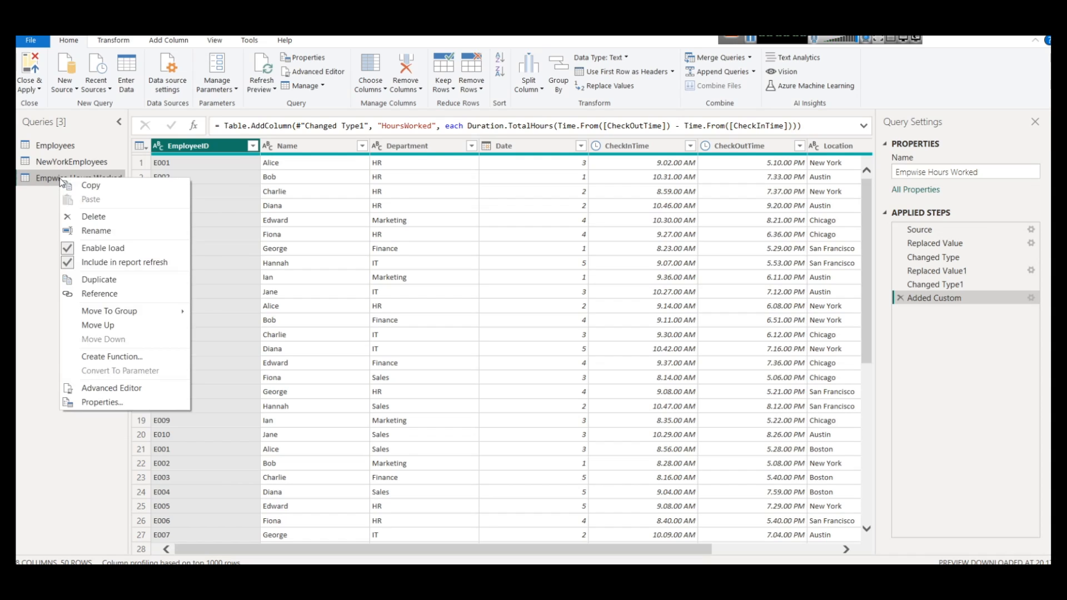
pyautogui.click(46, 179)
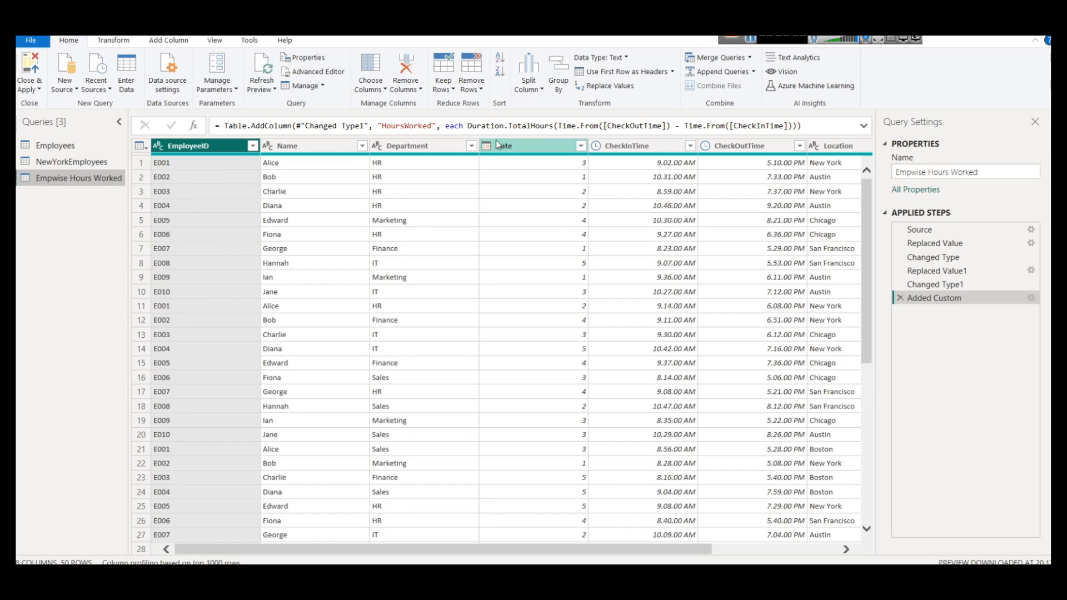
pyautogui.click(558, 92)
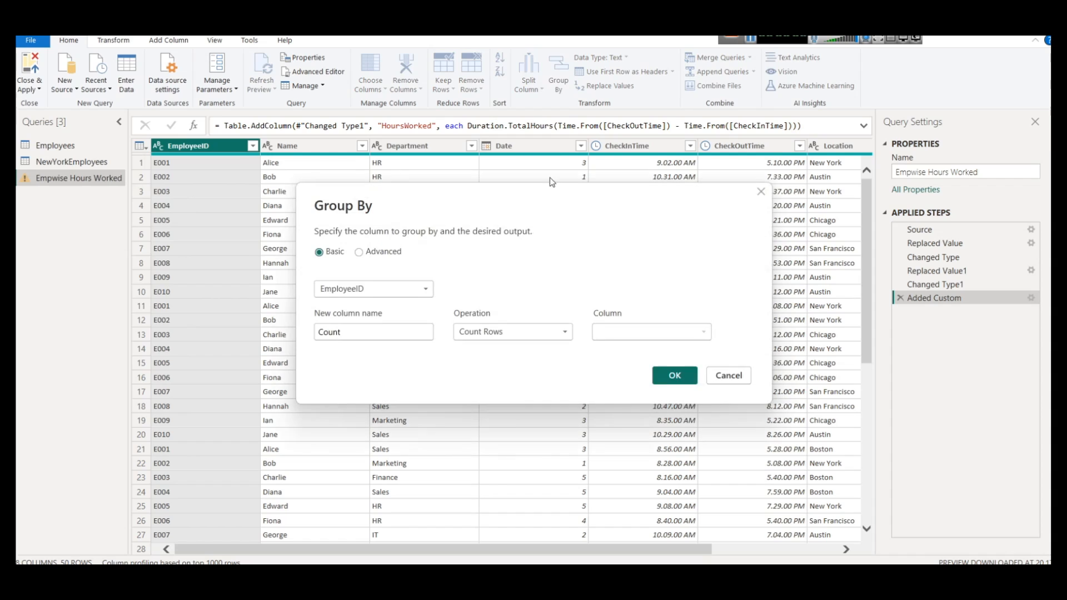
pyautogui.doubleClick(382, 333)
pyautogui.write('AggHours')
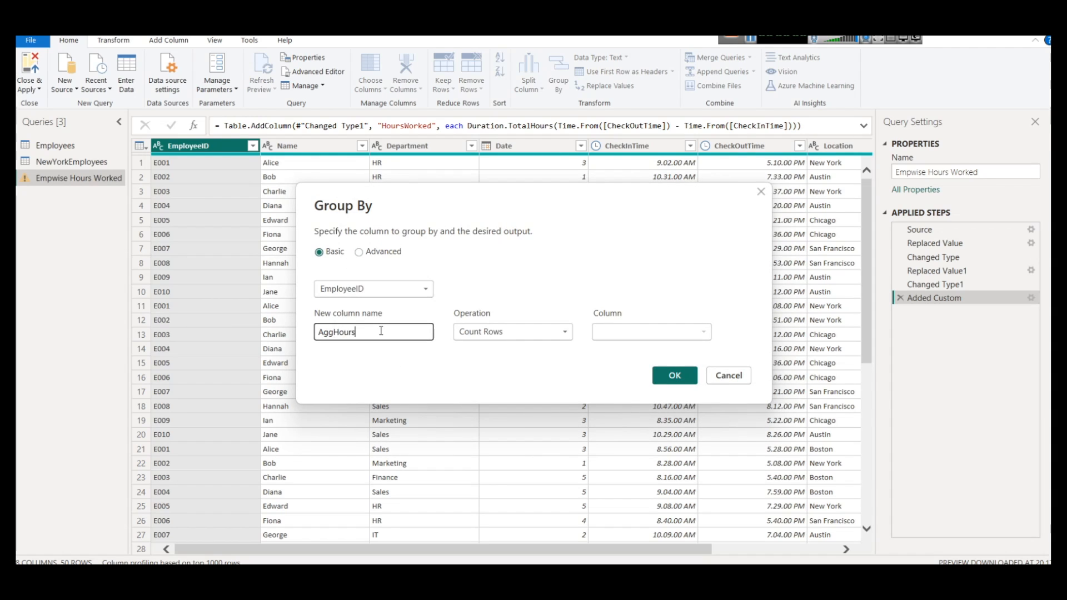
pyautogui.write('Worked')
pyautogui.click(483, 333)
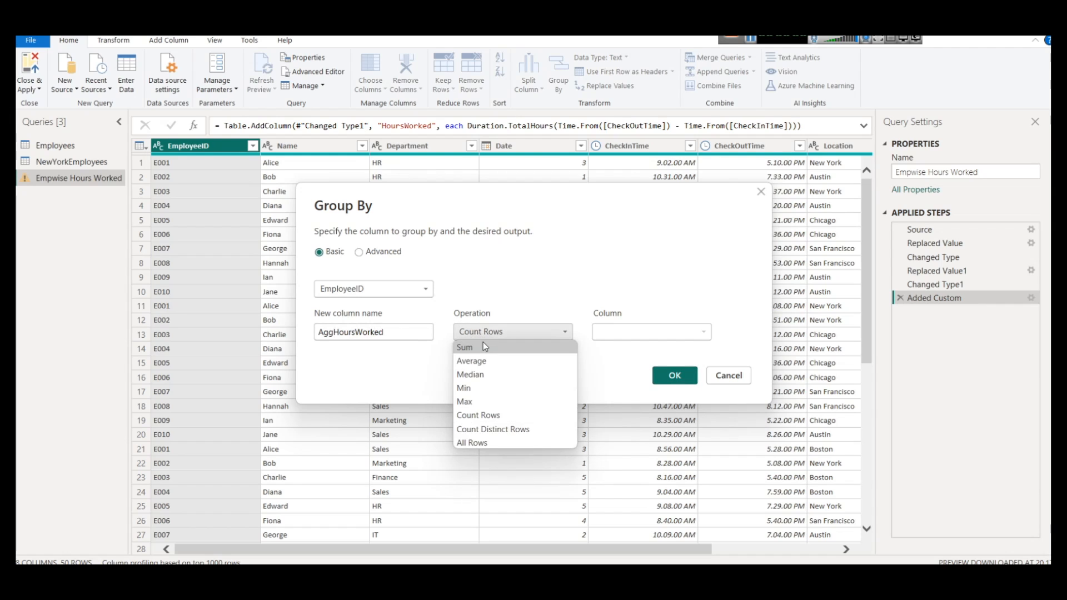
pyautogui.click(483, 347)
pyautogui.click(626, 332)
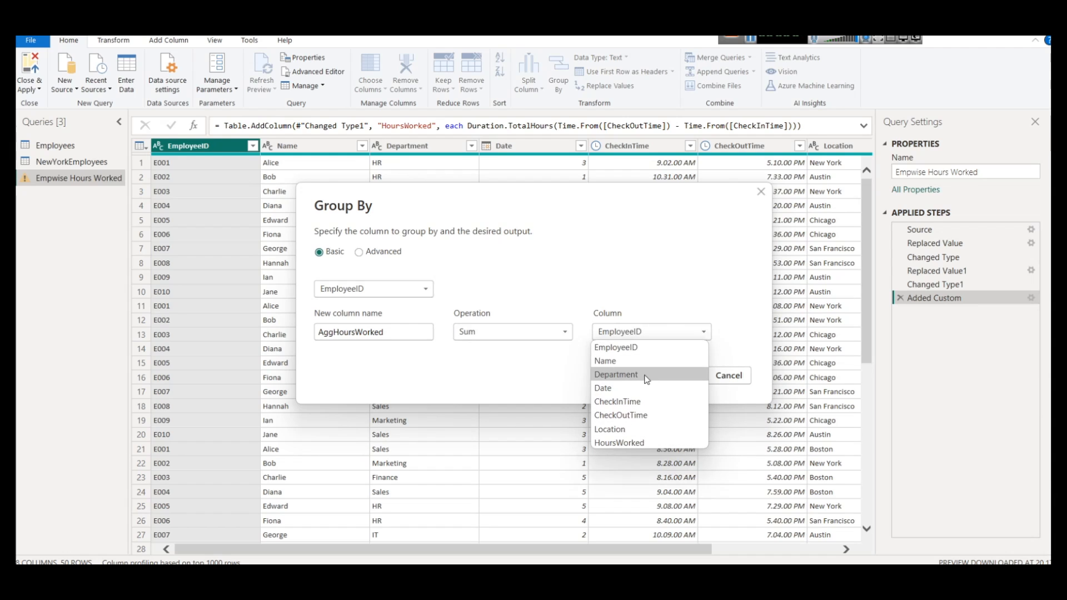
pyautogui.click(638, 441)
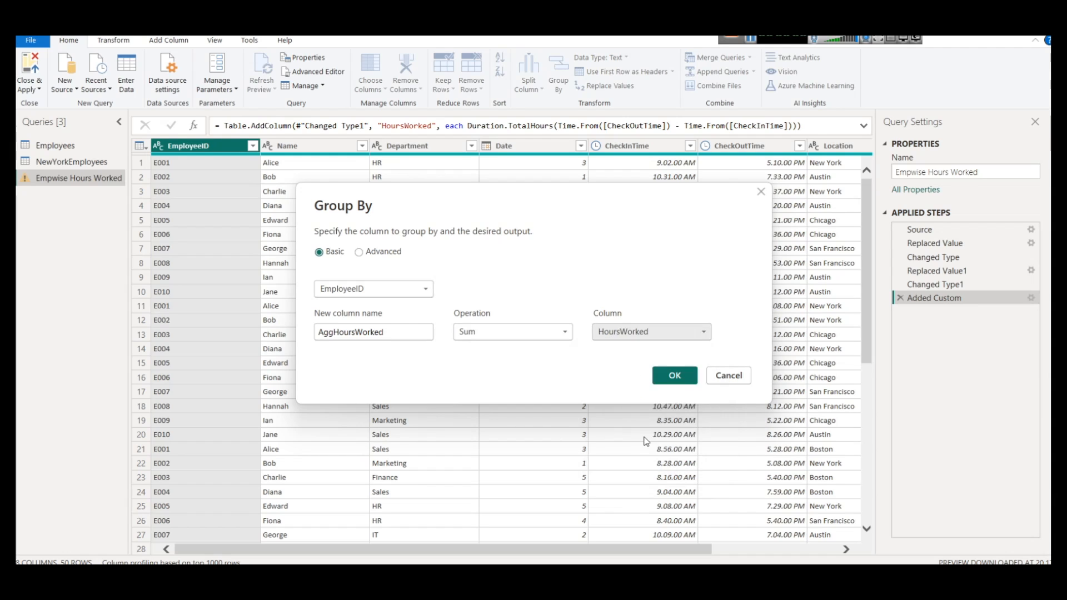
pyautogui.click(695, 378)
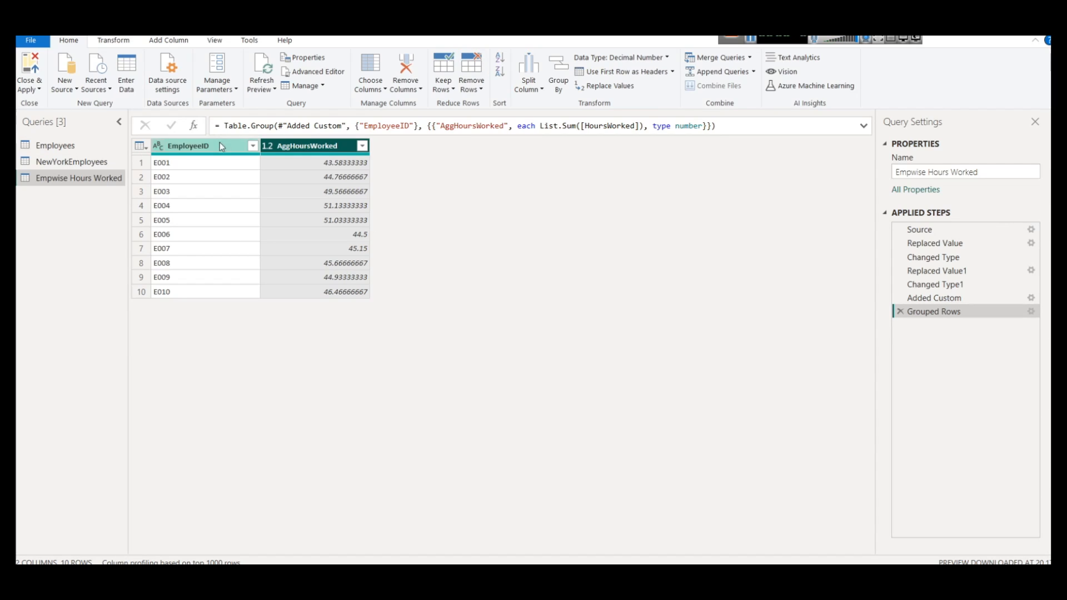
# - Close Power Query Editor with the query changes applied and return to the report page with the dashboard
pyautogui.click(39, 89)
pyautogui.click(48, 105)
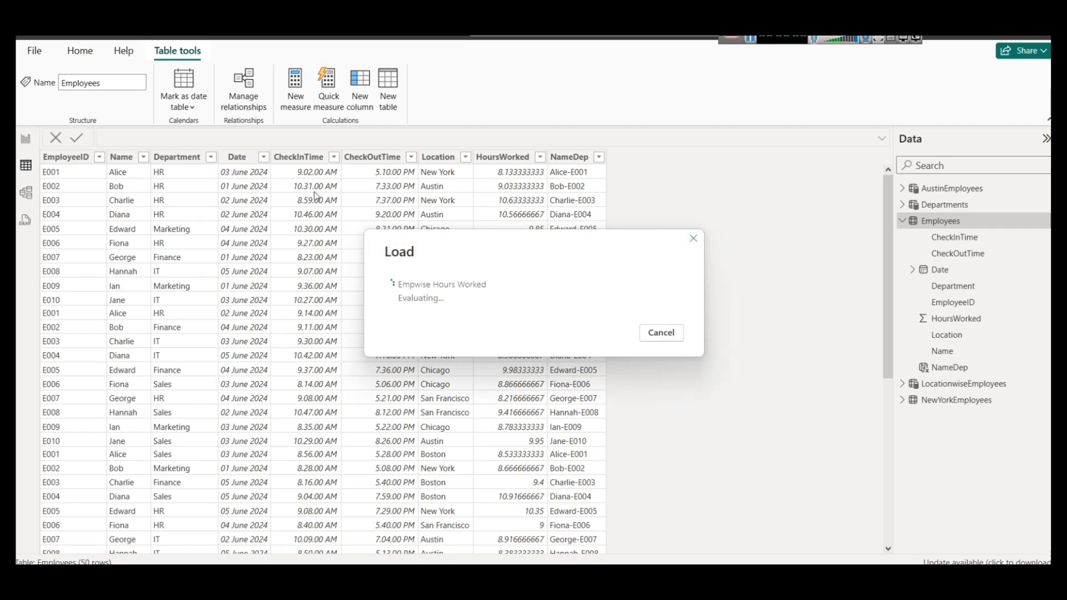
pyautogui.click(25, 140)
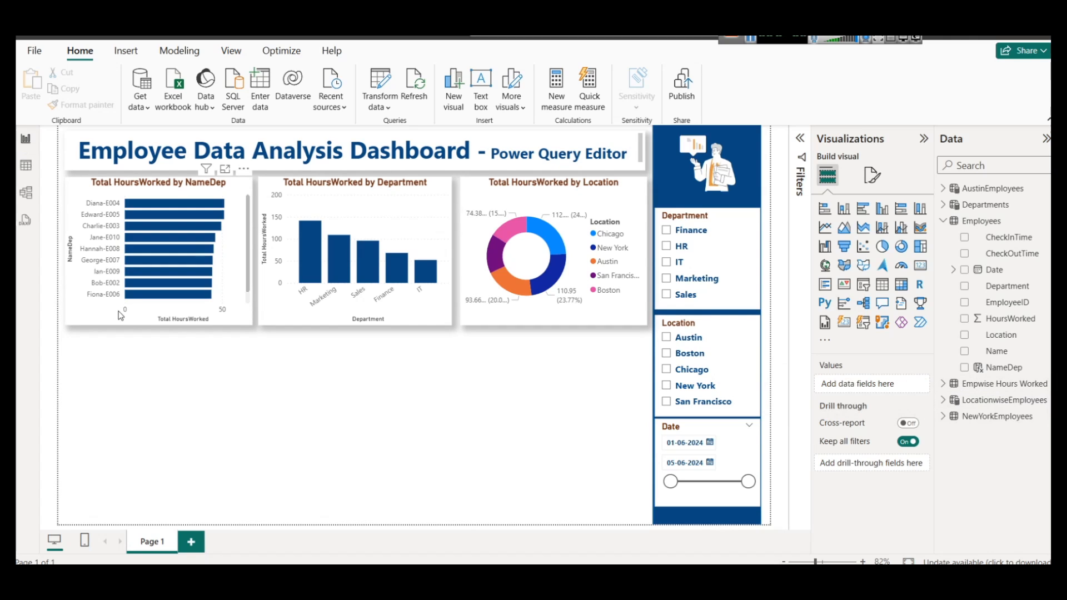
# - Insert an empty matrix below the NameDep bar chart and extend the three hours-worked charts slightly downward to equal height
pyautogui.click(901, 285)
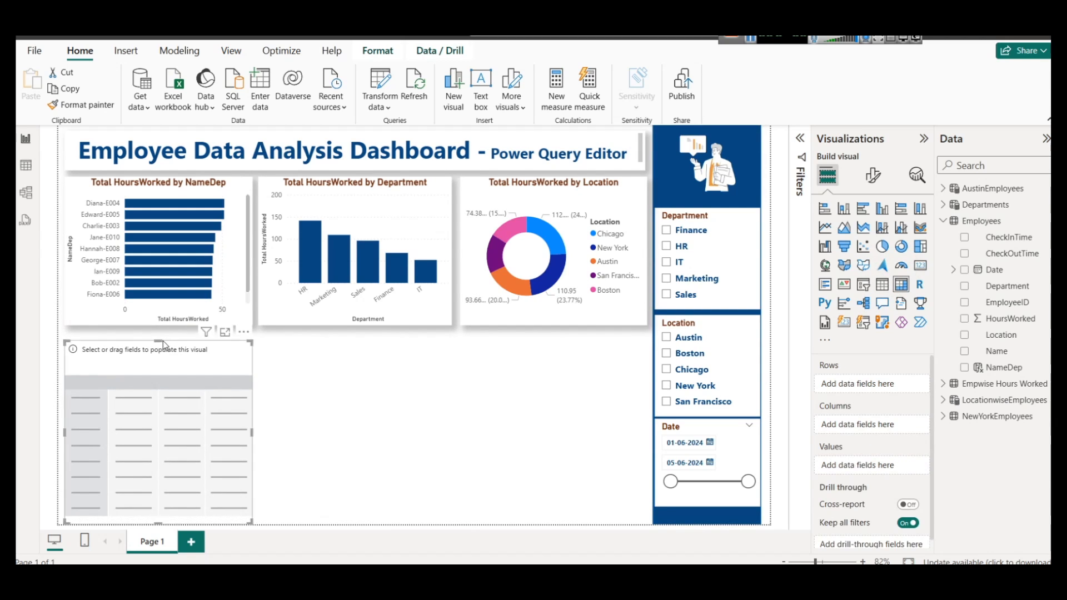
pyautogui.click(159, 321)
pyautogui.moveTo(158, 321); pyautogui.dragTo(159, 331)
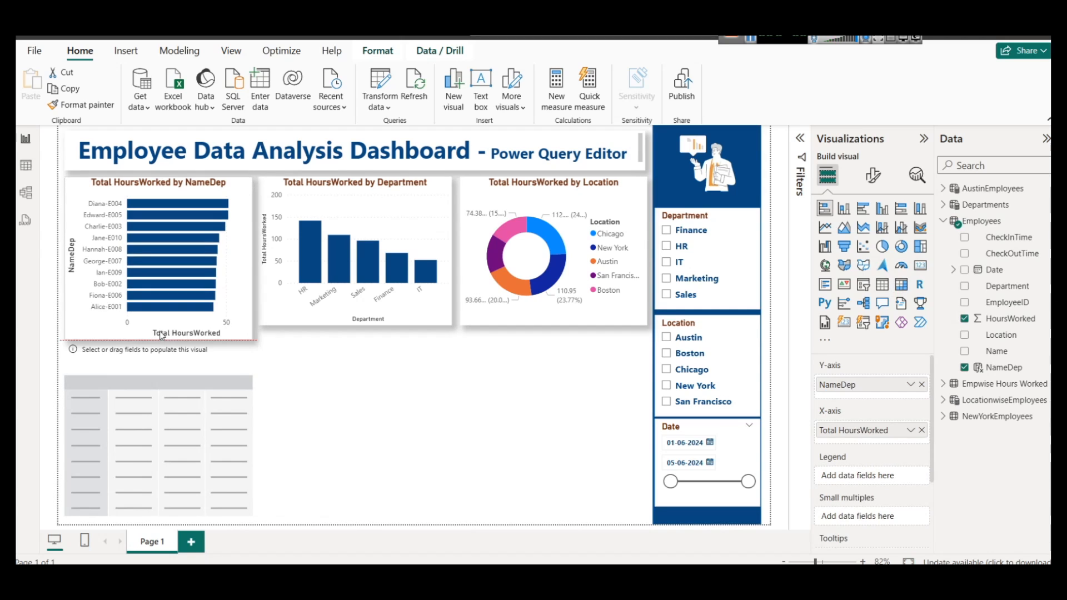
pyautogui.click(305, 323)
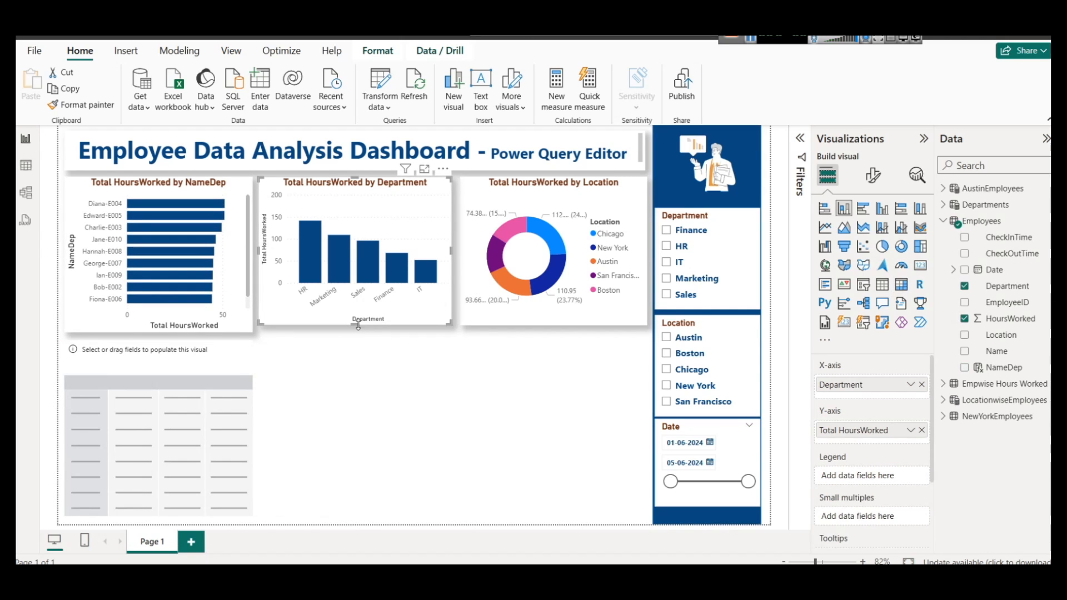
pyautogui.moveTo(355, 325); pyautogui.dragTo(356, 332)
pyautogui.click(550, 323)
pyautogui.moveTo(550, 323); pyautogui.dragTo(551, 332)
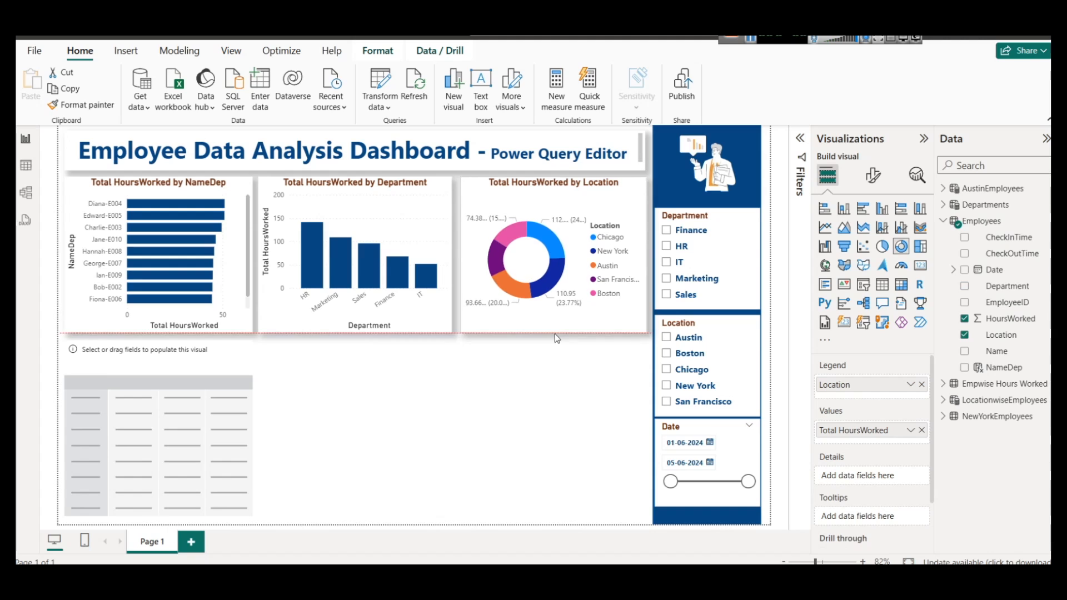
# - Fill the matrix from Empwise Hours Worked with EmployeeID as rows and AggHoursWorked as values
pyautogui.click(158, 362)
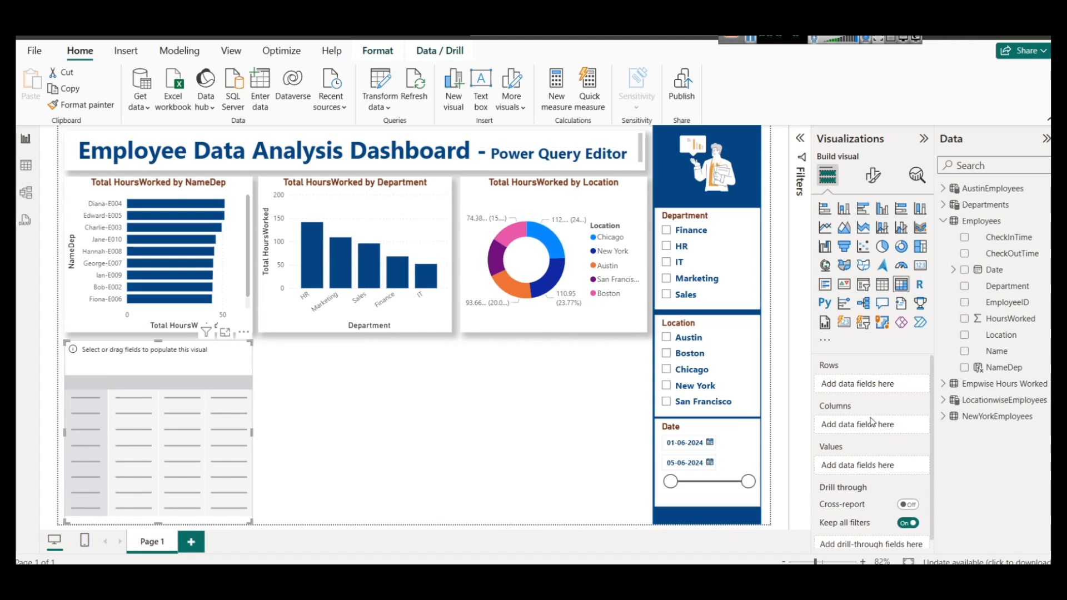
pyautogui.click(944, 385)
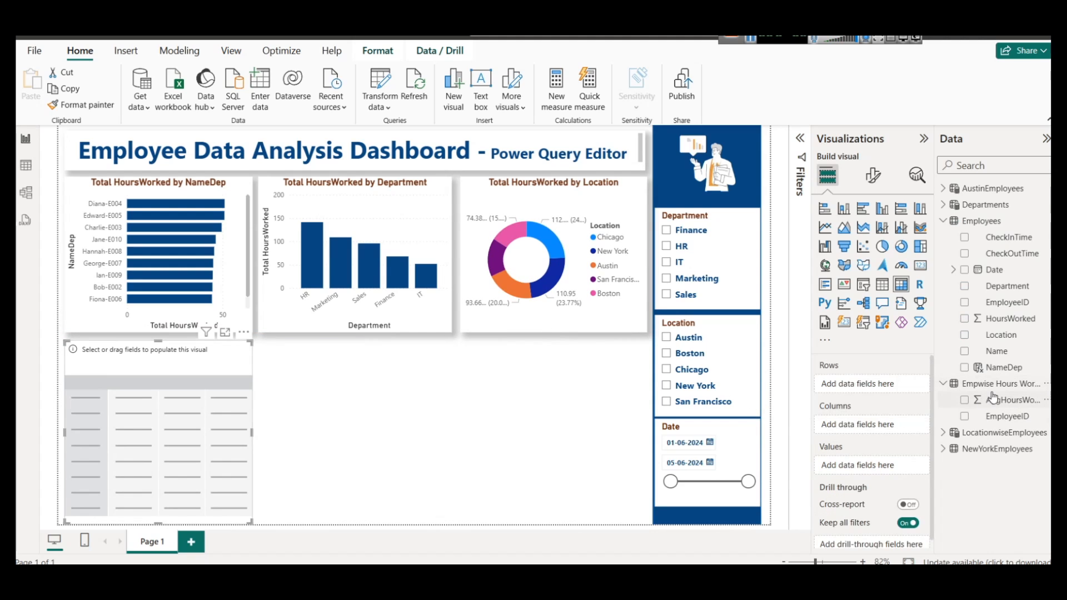
pyautogui.moveTo(1006, 418); pyautogui.dragTo(882, 389)
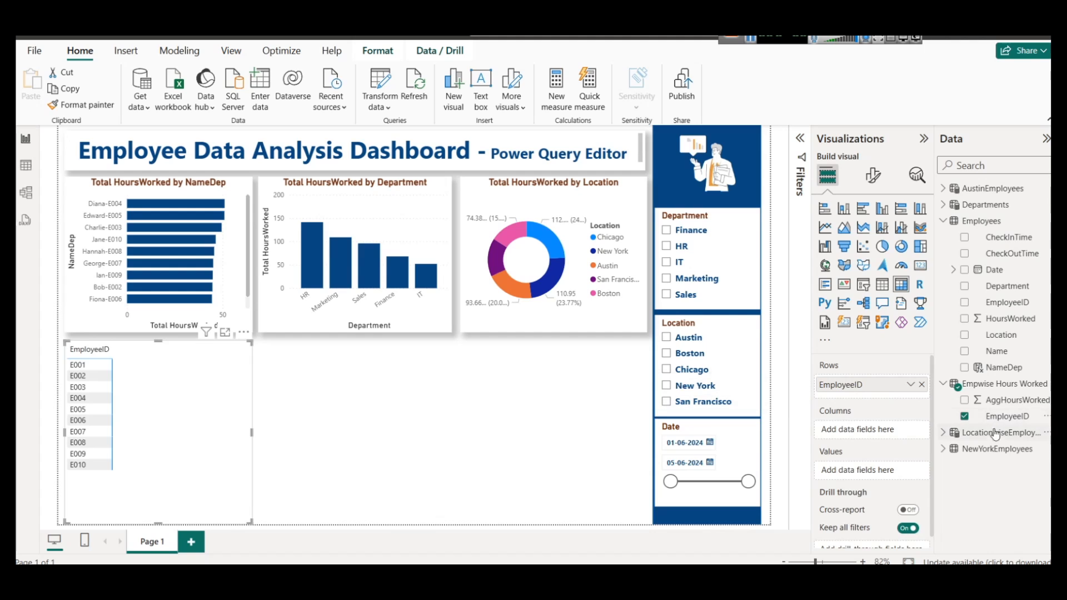
pyautogui.moveTo(1009, 402); pyautogui.dragTo(840, 477)
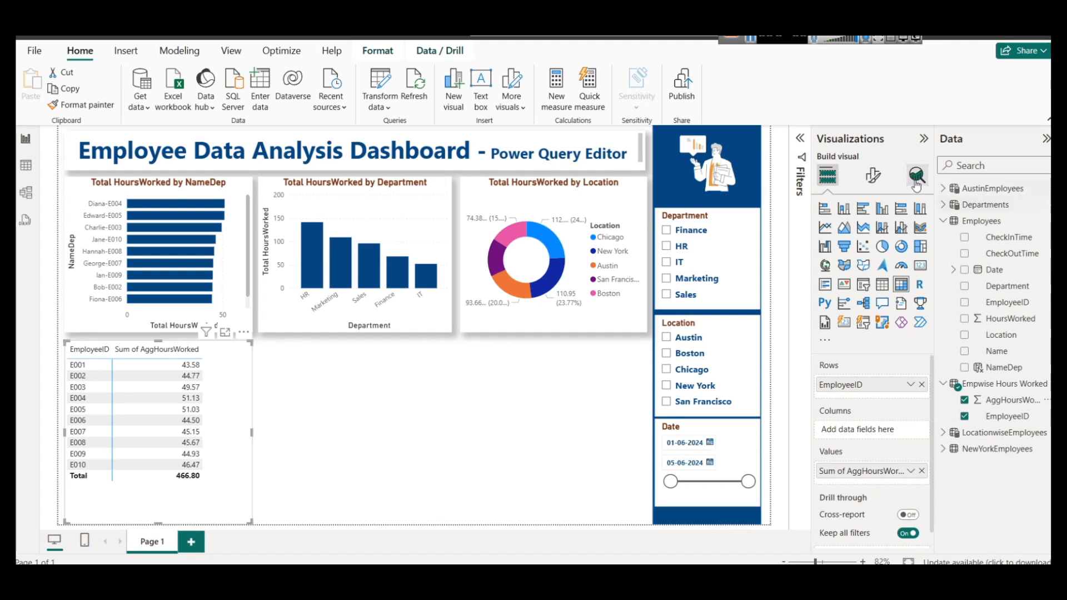
# - Set the matrix's values font size to 12 and its column header font size to 13
pyautogui.click(873, 175)
pyautogui.click(865, 326)
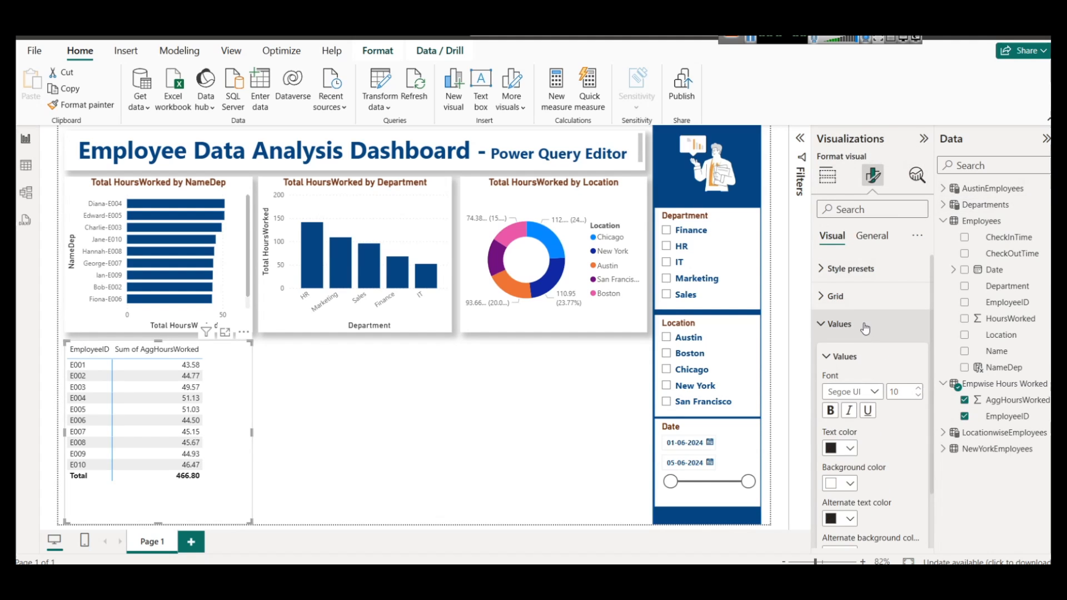
pyautogui.click(918, 390)
pyautogui.click(917, 391)
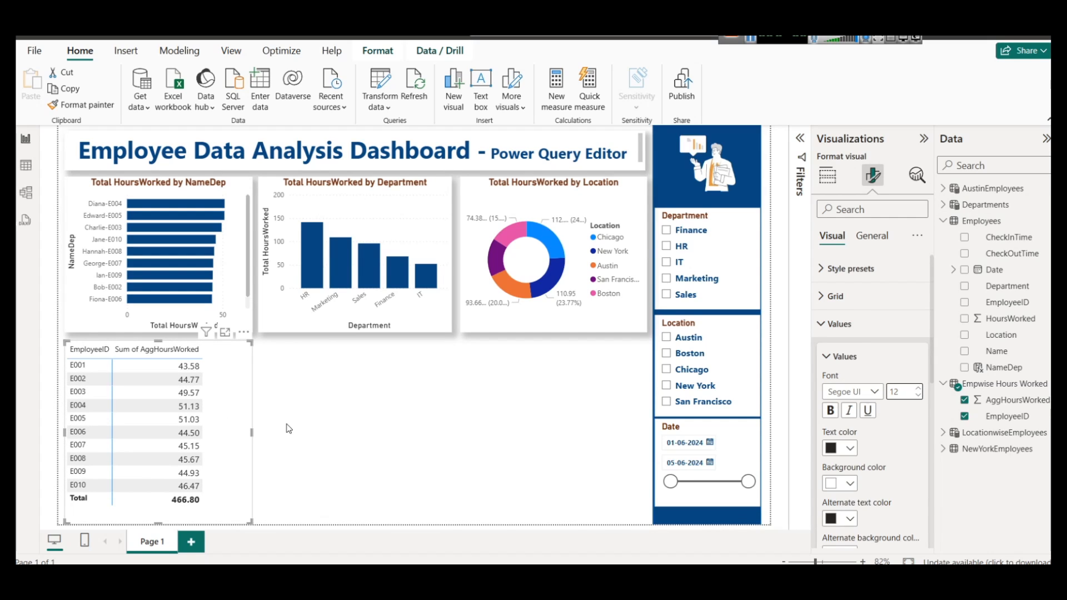
pyautogui.click(838, 326)
pyautogui.click(848, 352)
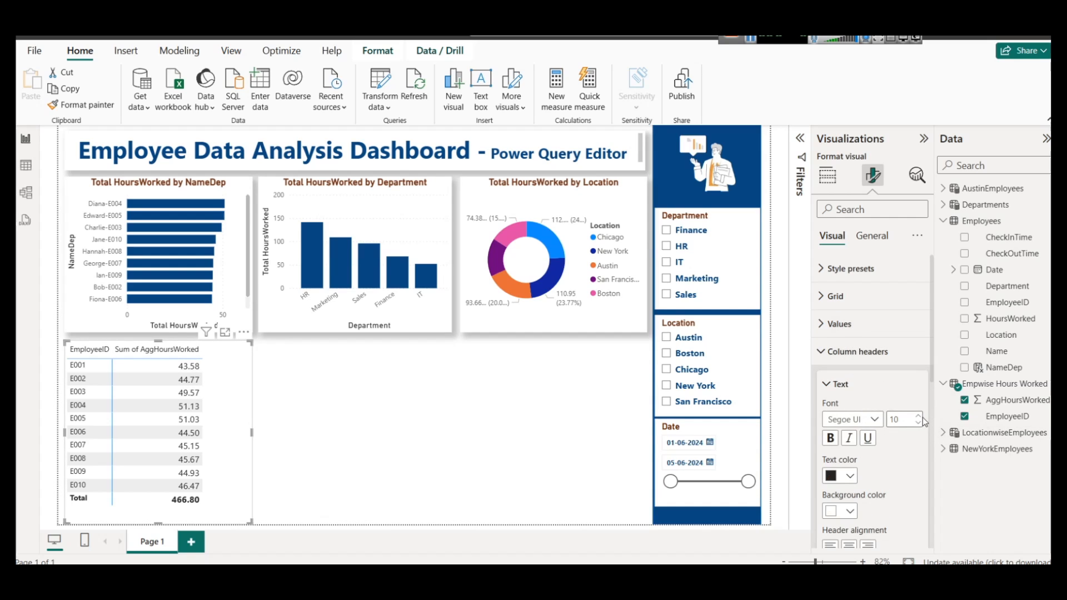
pyautogui.click(919, 416)
pyautogui.click(918, 416)
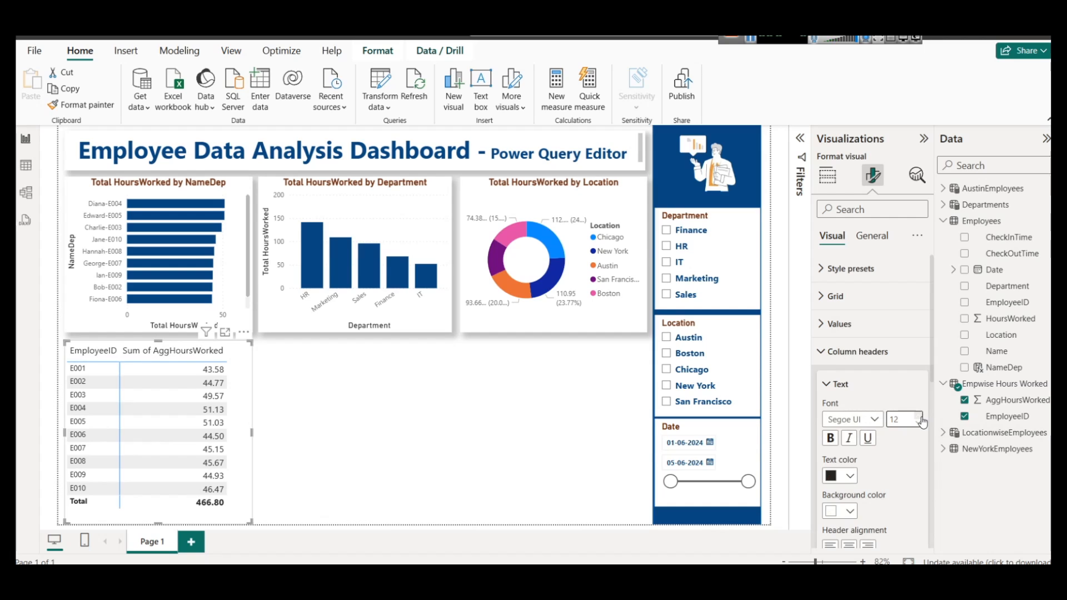
pyautogui.click(918, 416)
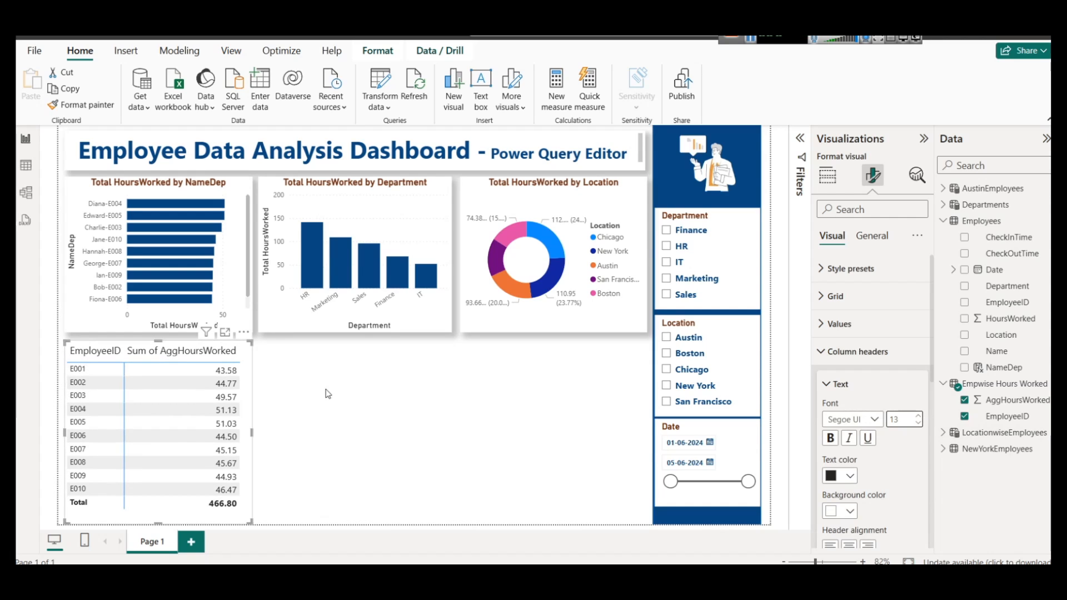
# - In the cell elements for Sum of AggHoursWorked, try background color formatting and replace it with font color formatting
pyautogui.scroll(-5, 867, 475)
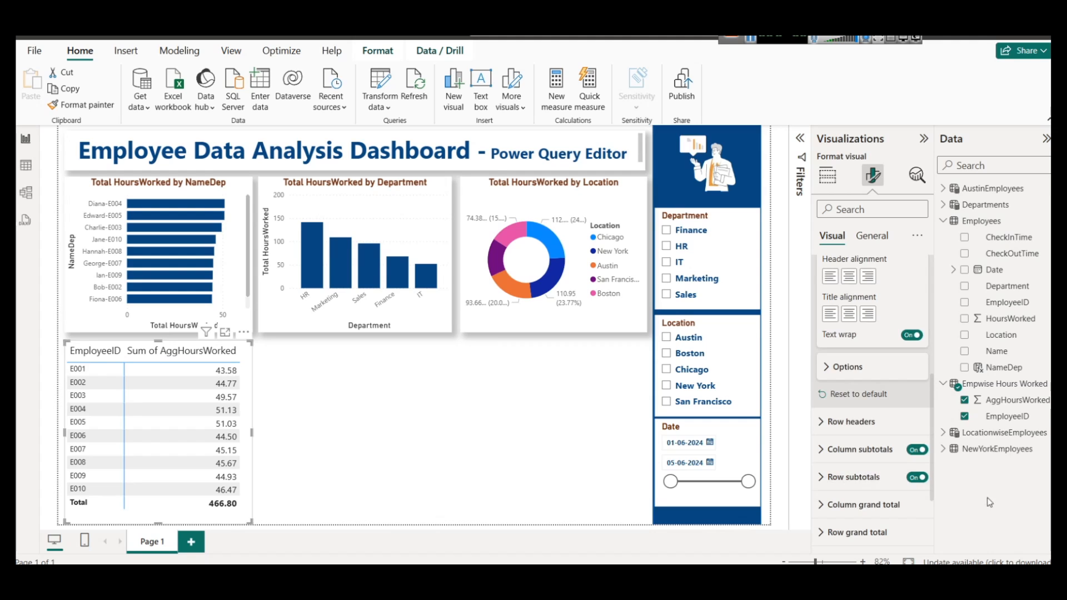
pyautogui.click(823, 176)
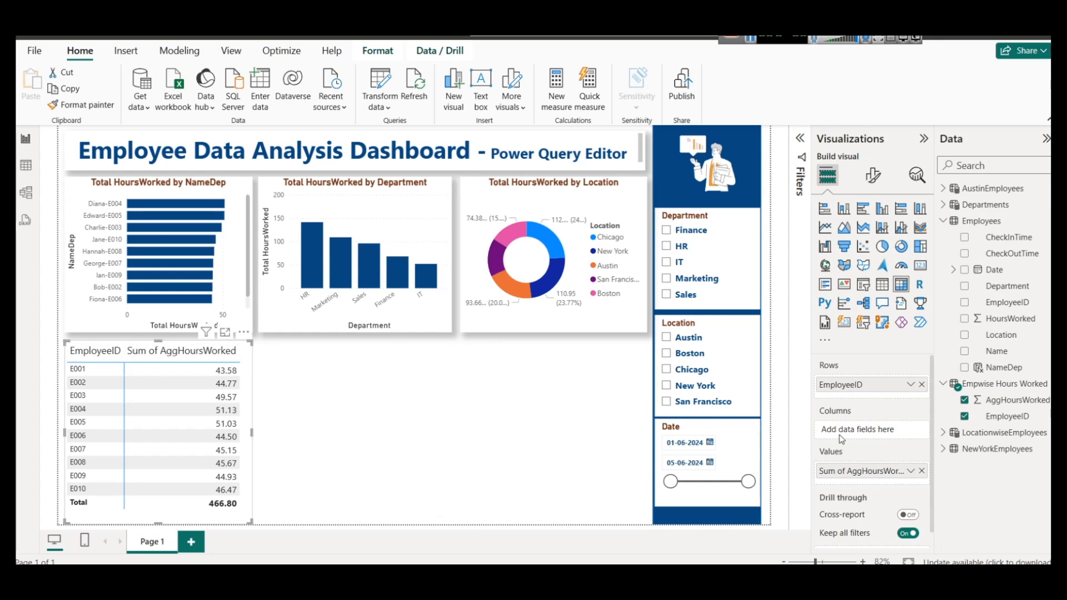
pyautogui.click(873, 176)
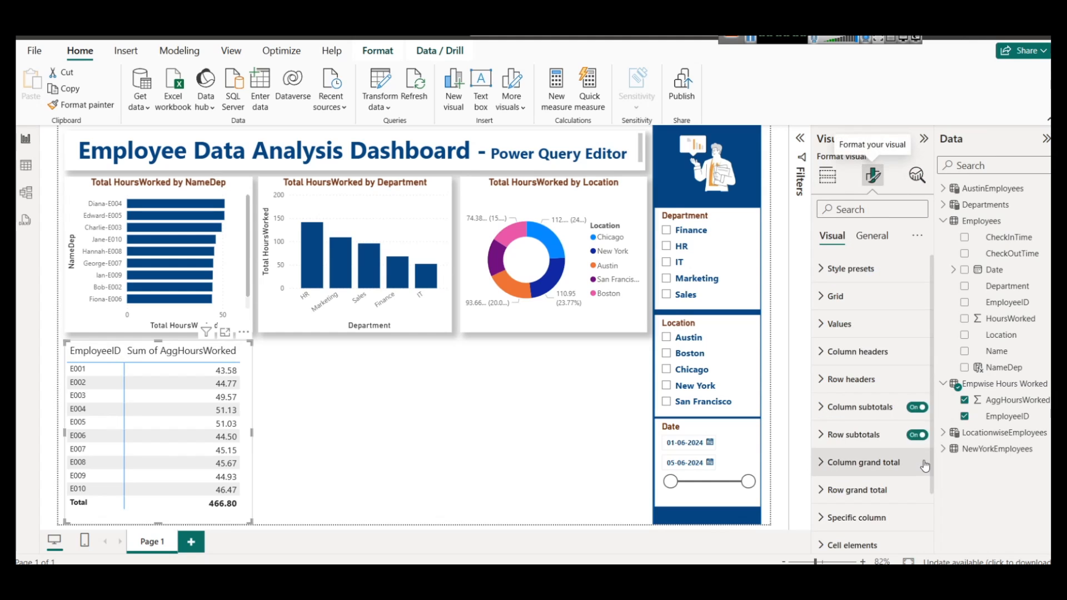
pyautogui.scroll(-2, 920, 470)
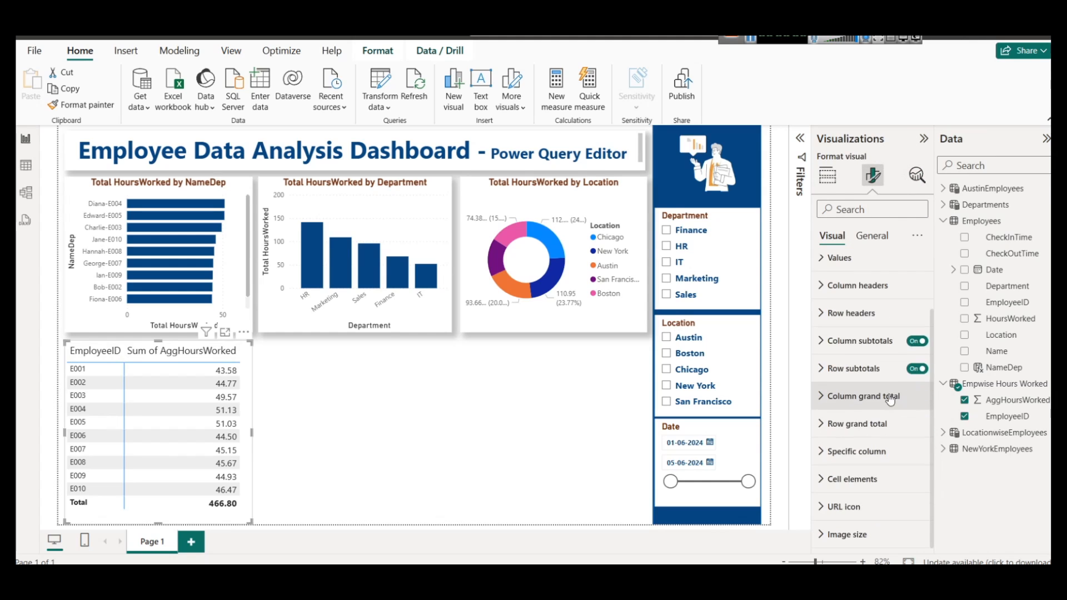
pyautogui.click(908, 478)
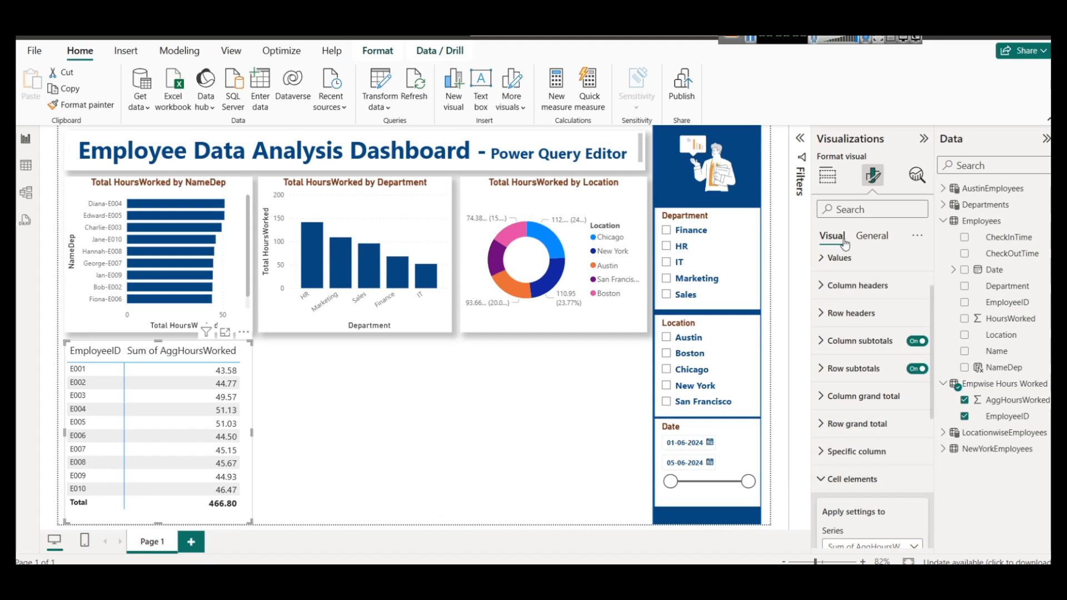
pyautogui.scroll(-3, 850, 341)
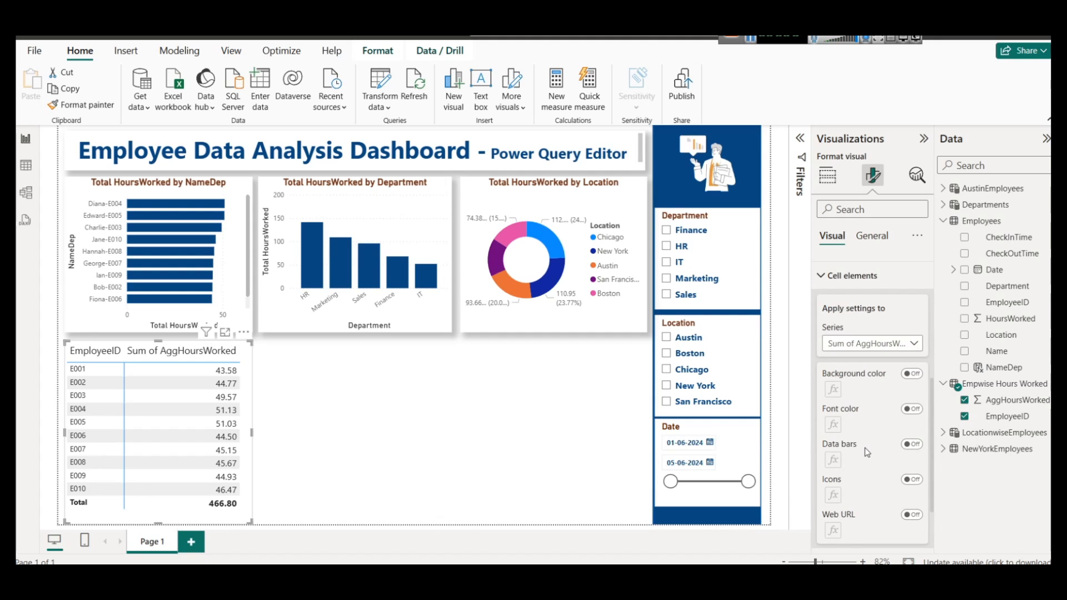
pyautogui.scroll(-2, 869, 453)
pyautogui.click(914, 306)
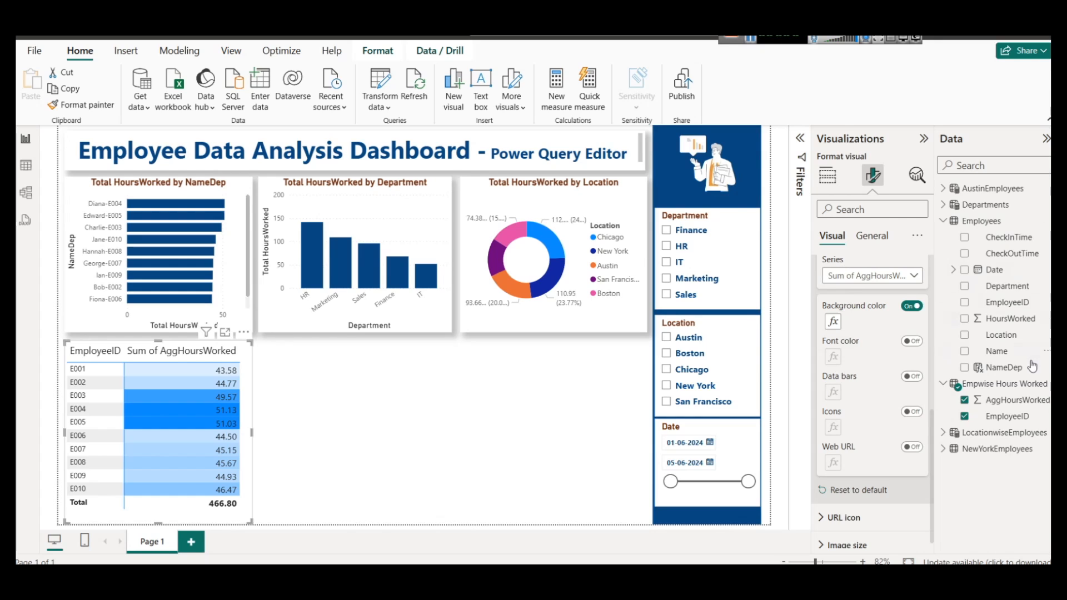
pyautogui.click(911, 306)
pyautogui.click(912, 342)
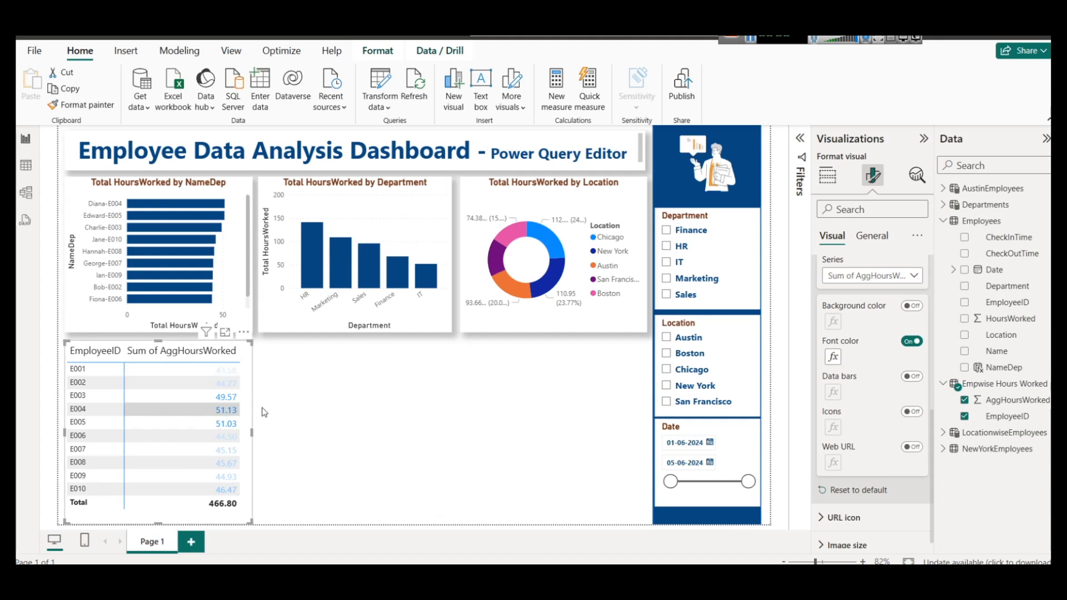
# - Replace the font color formatting with data bars and sort the matrix by Sum of AggHoursWorked in descending order
pyautogui.click(912, 341)
pyautogui.click(912, 377)
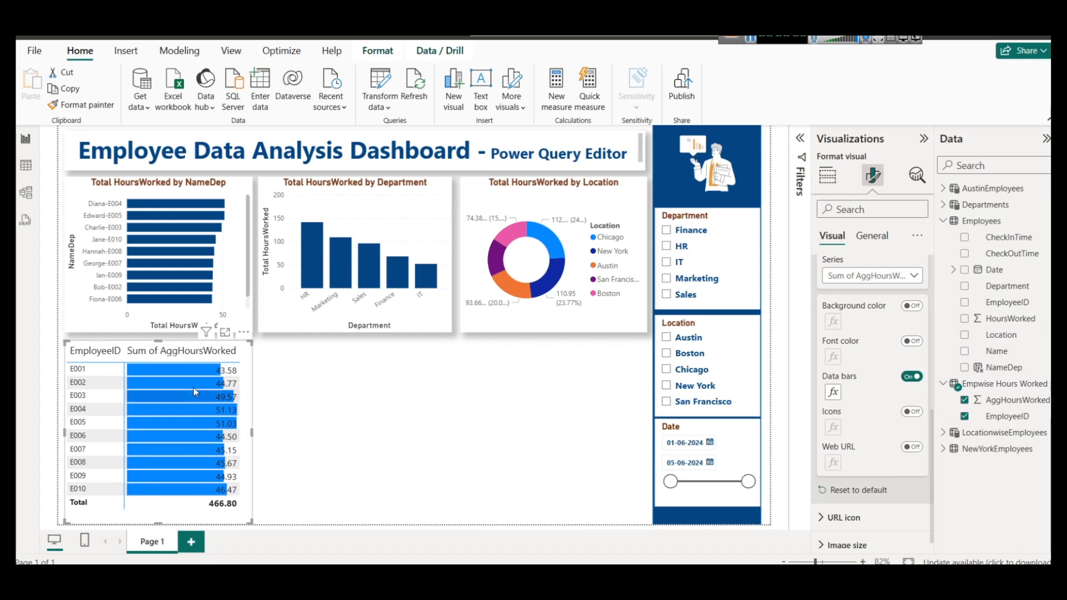
pyautogui.click(179, 355)
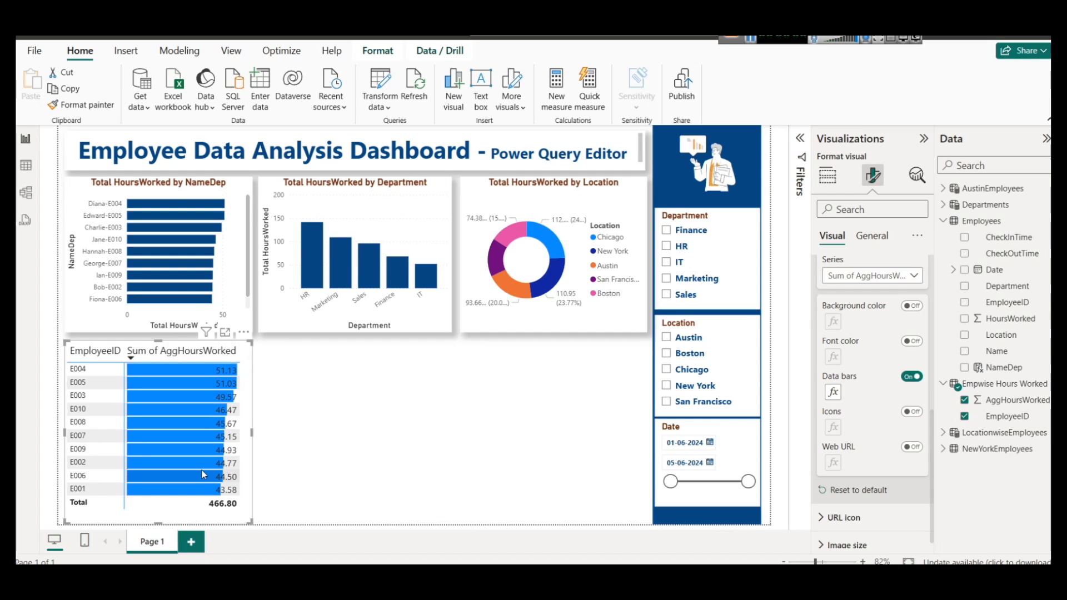
# - Change the positive bar color of the AggHoursWorked data bars to dark blue
pyautogui.click(833, 392)
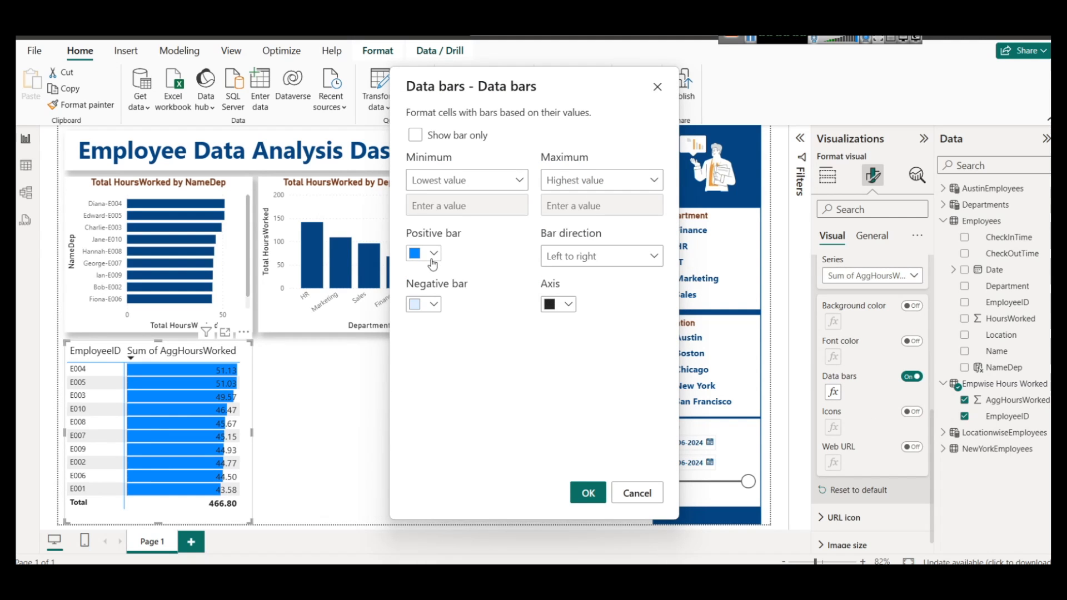
pyautogui.click(435, 252)
pyautogui.click(465, 397)
pyautogui.click(587, 493)
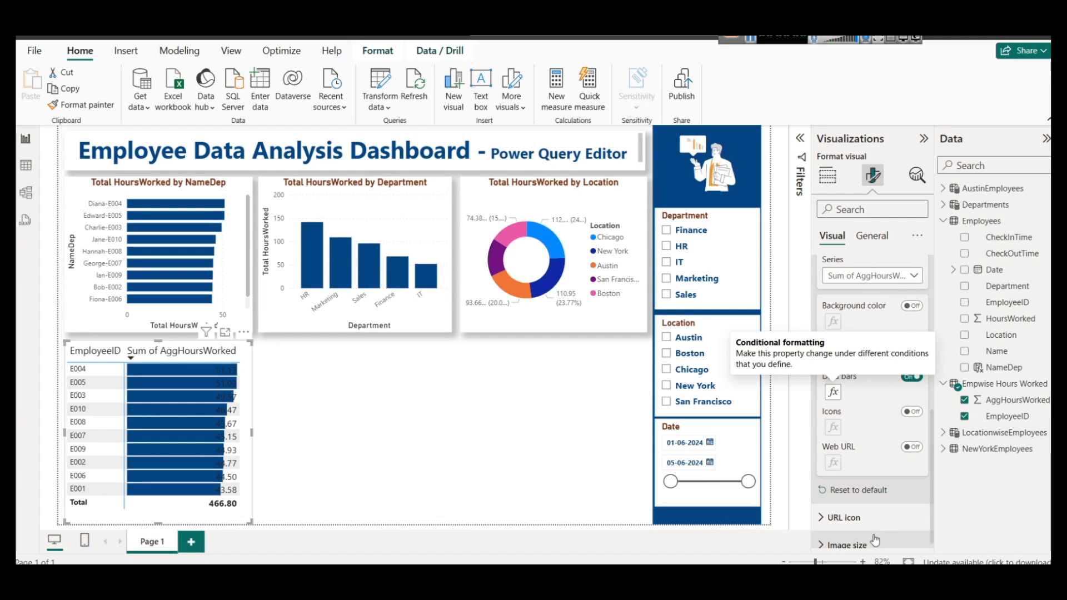
# - Change the matrix values' text color and alternate text color to light gray shades
pyautogui.scroll(-1, 866, 517)
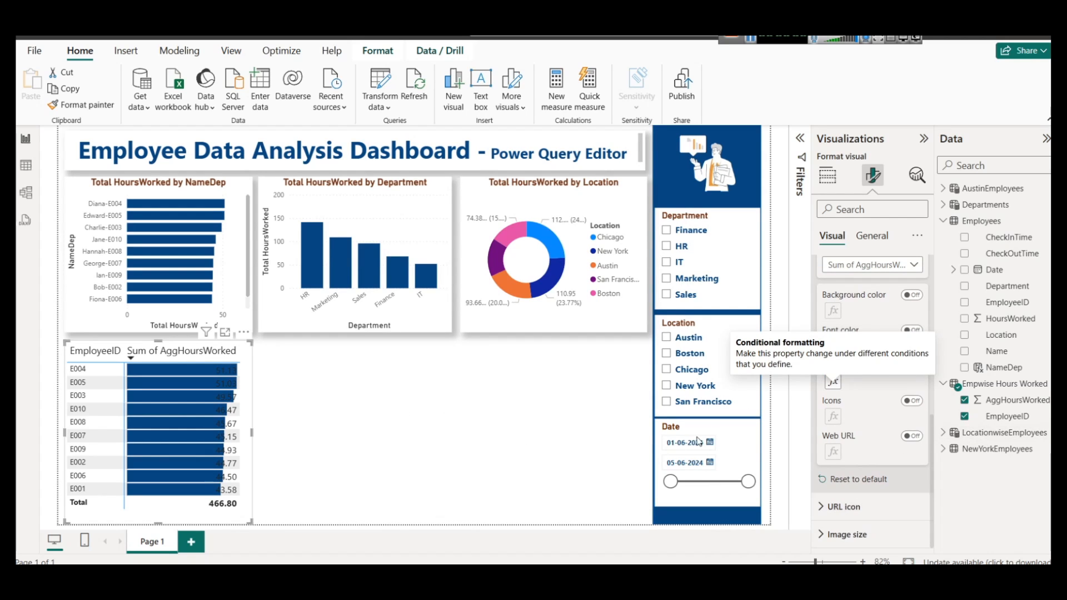
pyautogui.scroll(5, 844, 401)
pyautogui.scroll(3, 878, 339)
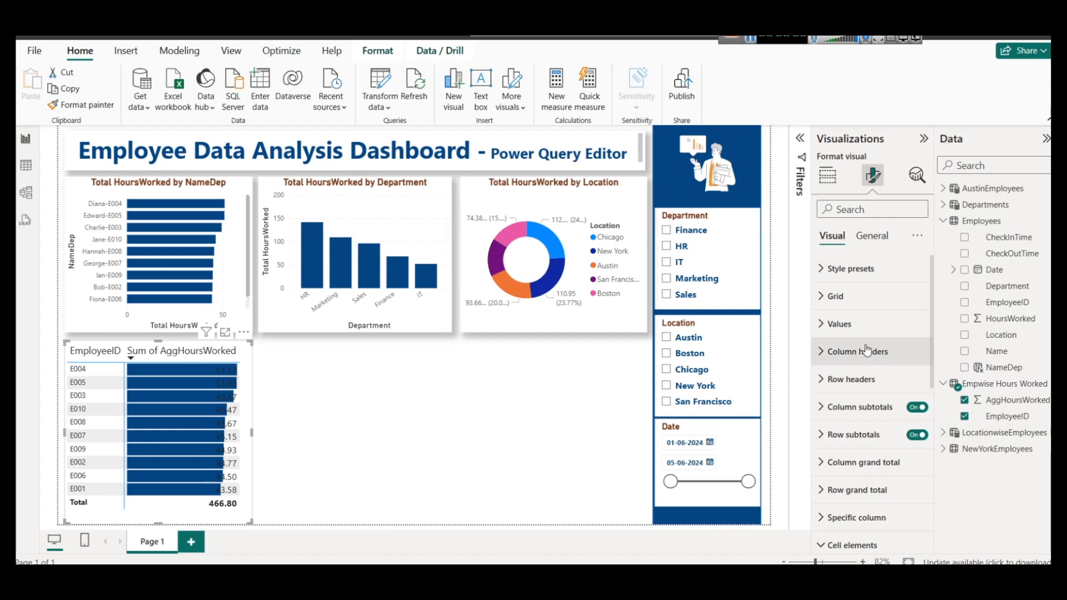
pyautogui.click(867, 324)
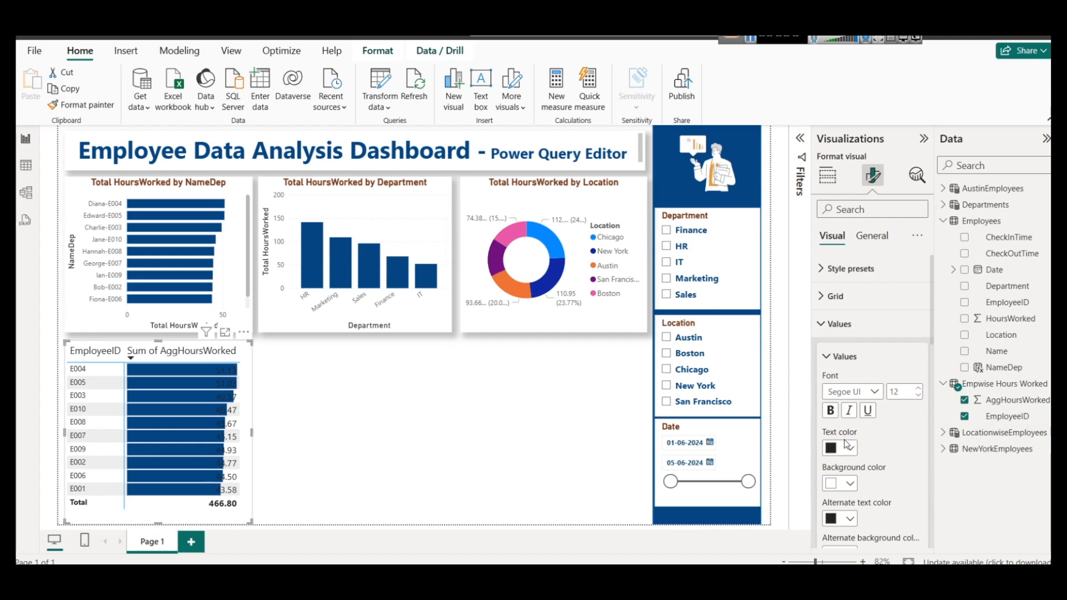
pyautogui.click(844, 448)
pyautogui.click(844, 273)
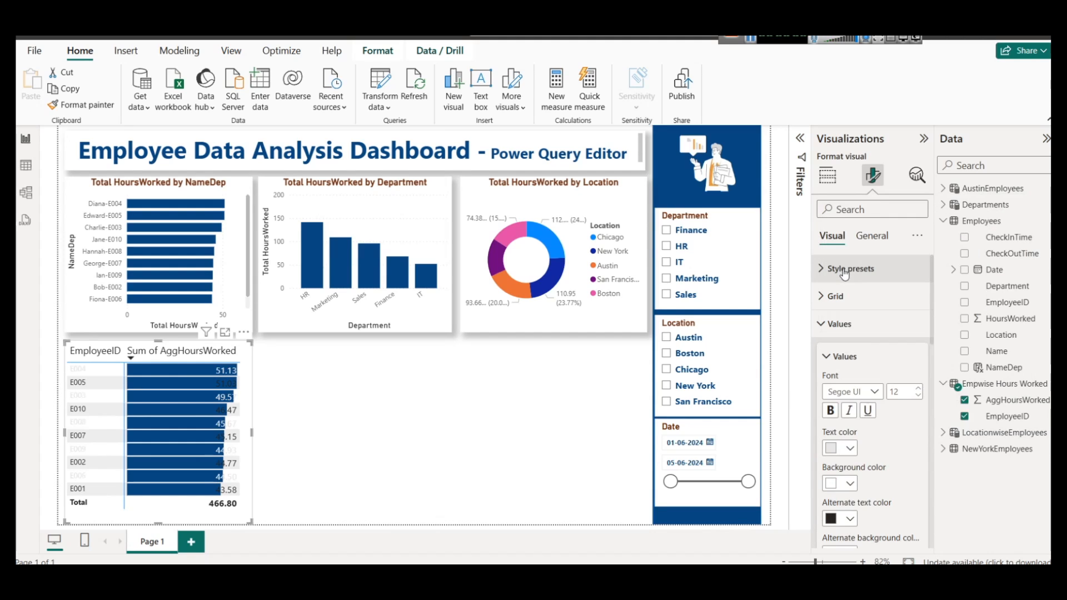
pyautogui.scroll(-2, 861, 456)
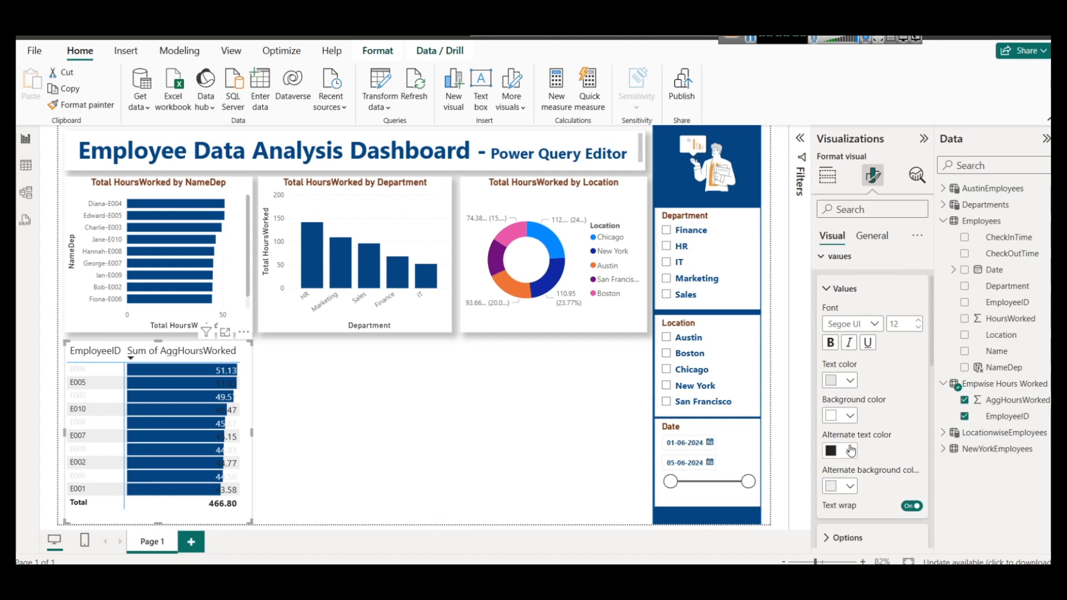
pyautogui.click(851, 450)
pyautogui.click(840, 297)
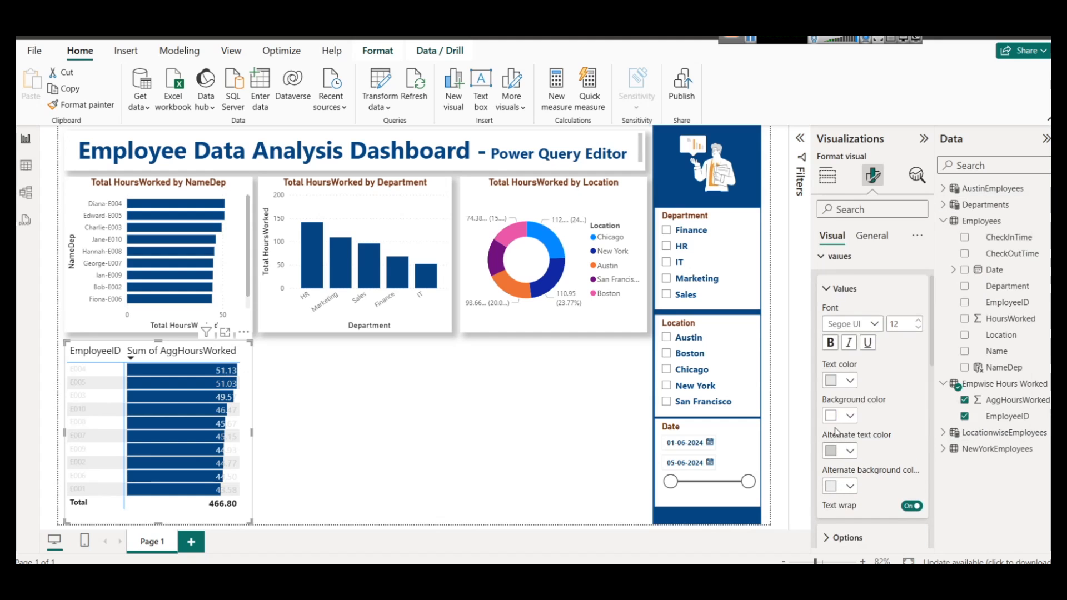
# - Undo the two text color changes and the data bar color change in the matrix
pyautogui.hotkey('ctrl', 'z')
pyautogui.hotkey('ctrl', 'z')
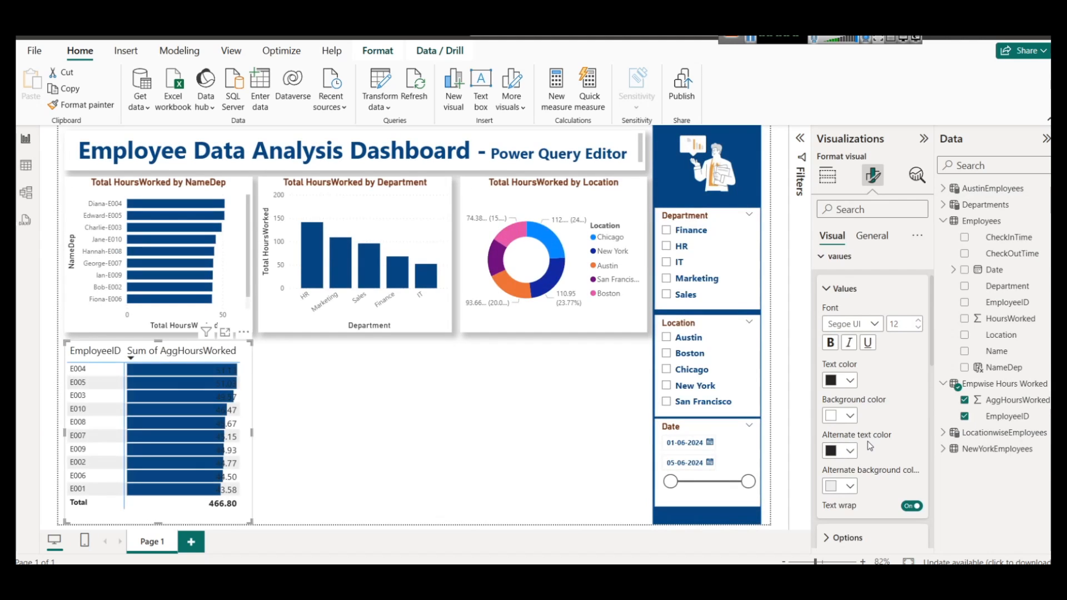
pyautogui.hotkey('ctrl', 'z')
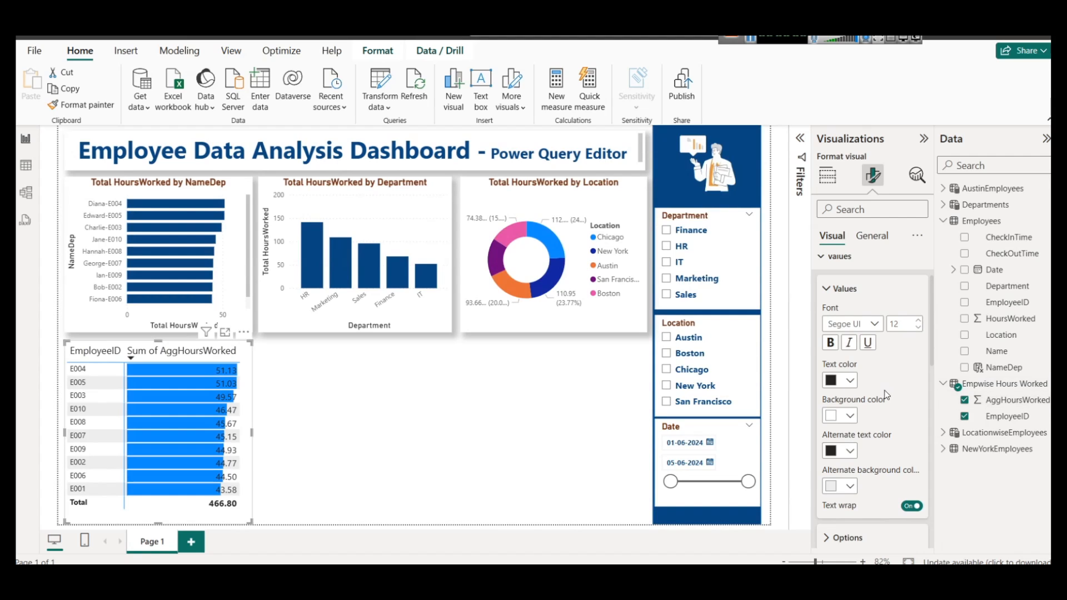
# - Replace the data bars with icons in the cell elements for Sum of AggHoursWorked
pyautogui.scroll(2, 888, 396)
pyautogui.click(857, 362)
pyautogui.scroll(-8, 846, 449)
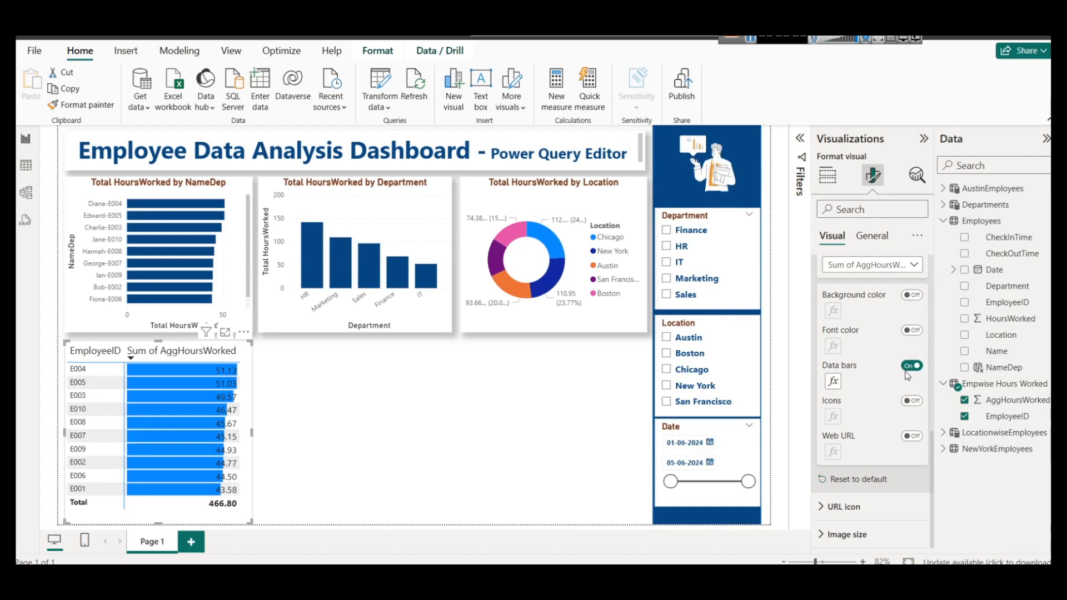
pyautogui.click(911, 366)
pyautogui.click(912, 401)
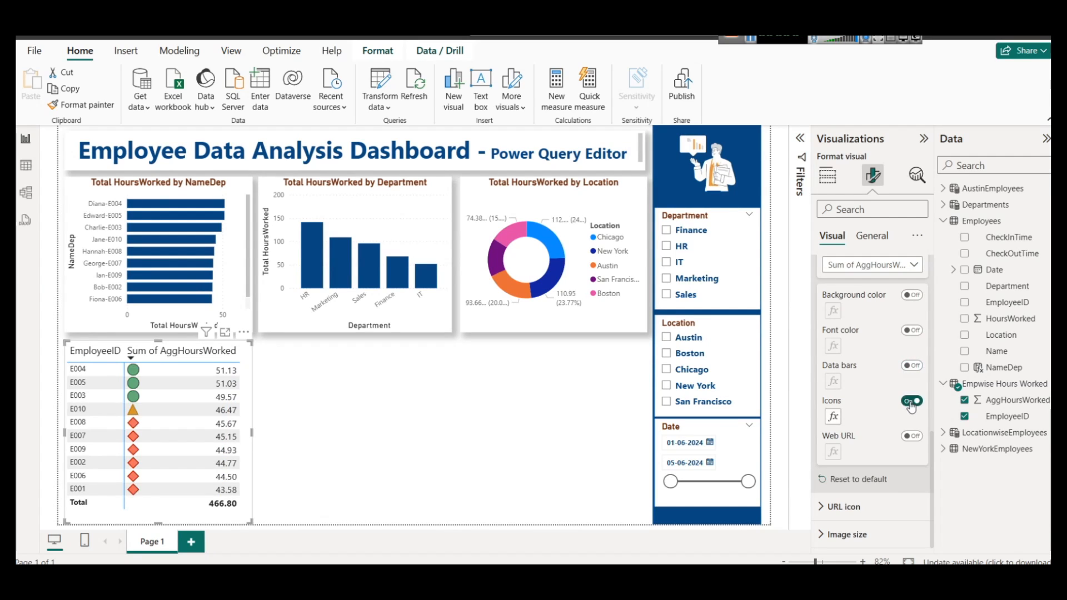
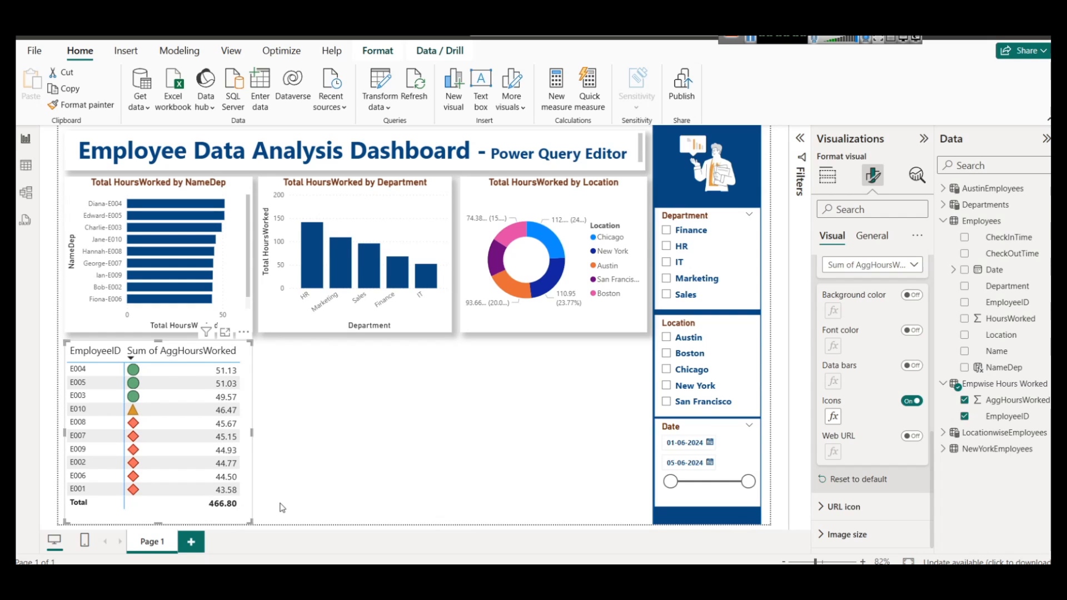
# - Replace the three AggHoursWorked rule icons with blue signal bars, from completely filled in the lowest range to least filled in the highest
pyautogui.click(833, 418)
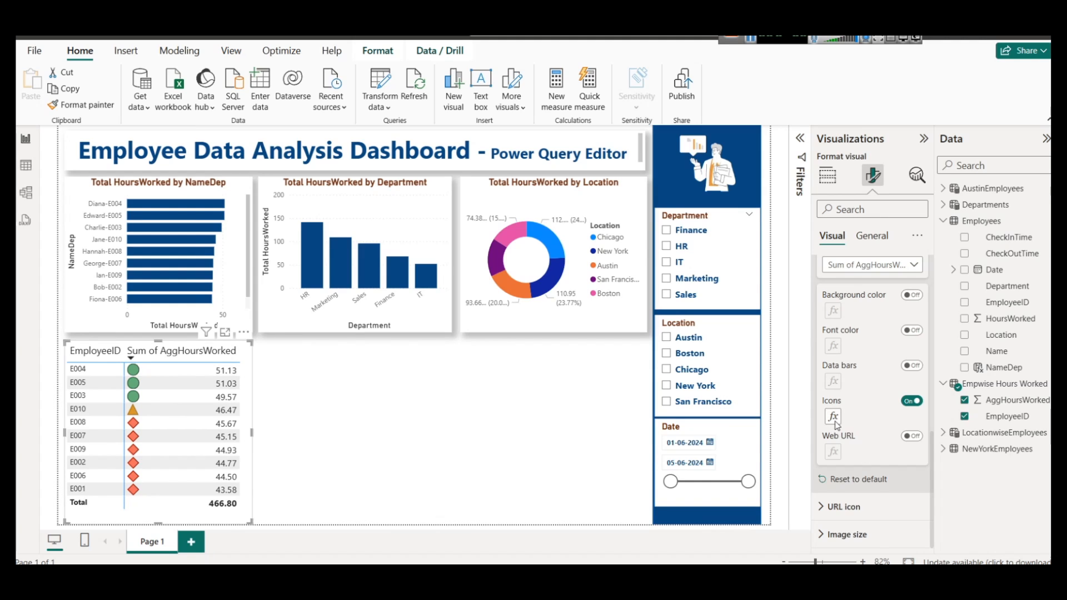
pyautogui.click(679, 317)
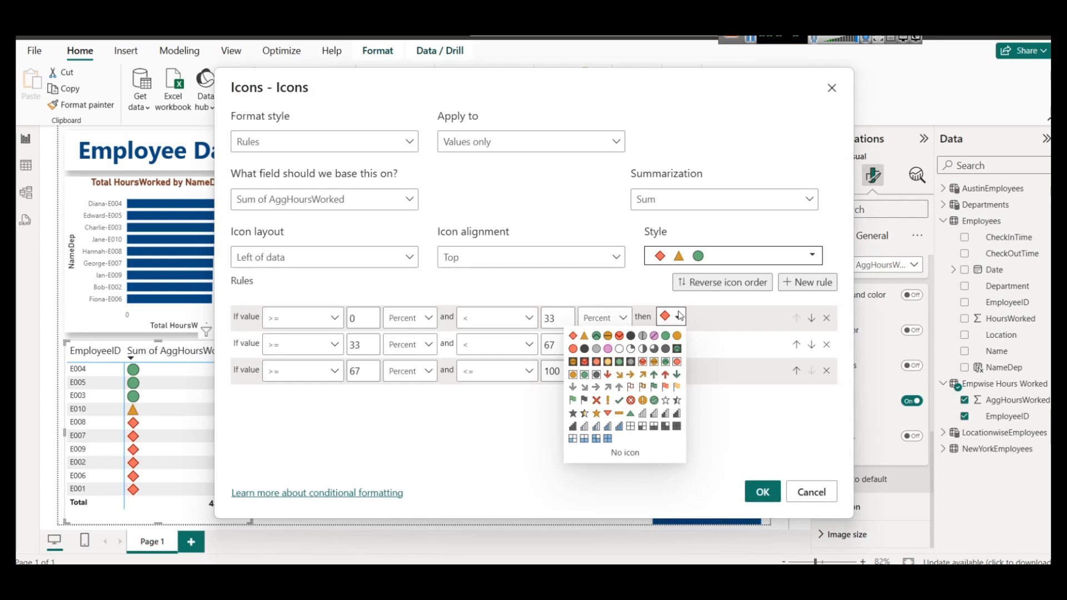
pyautogui.click(620, 427)
pyautogui.click(669, 343)
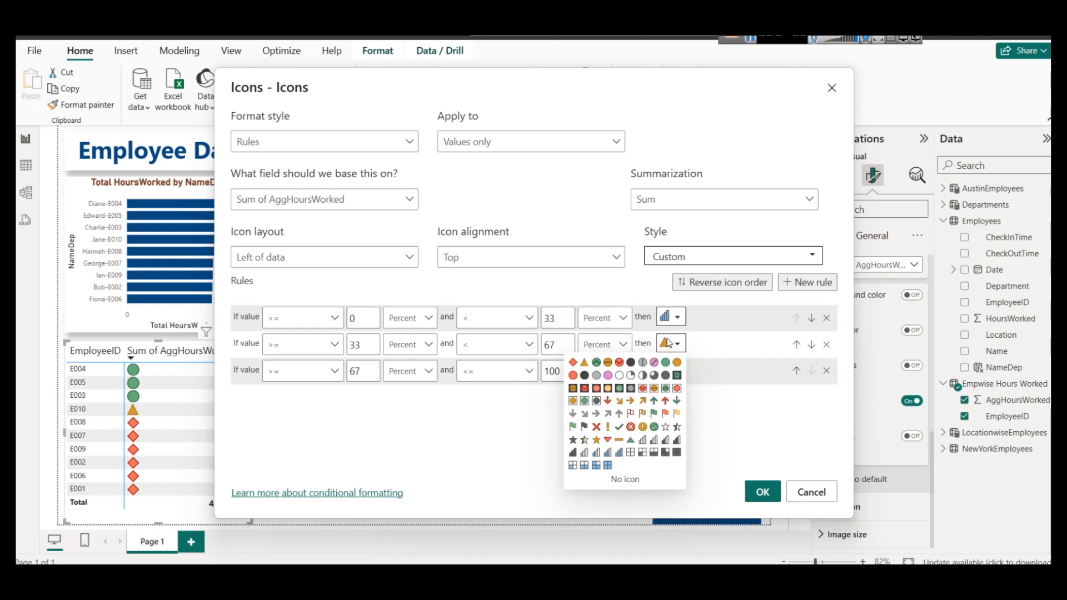
pyautogui.click(596, 455)
pyautogui.click(677, 344)
pyautogui.click(608, 453)
pyautogui.click(676, 372)
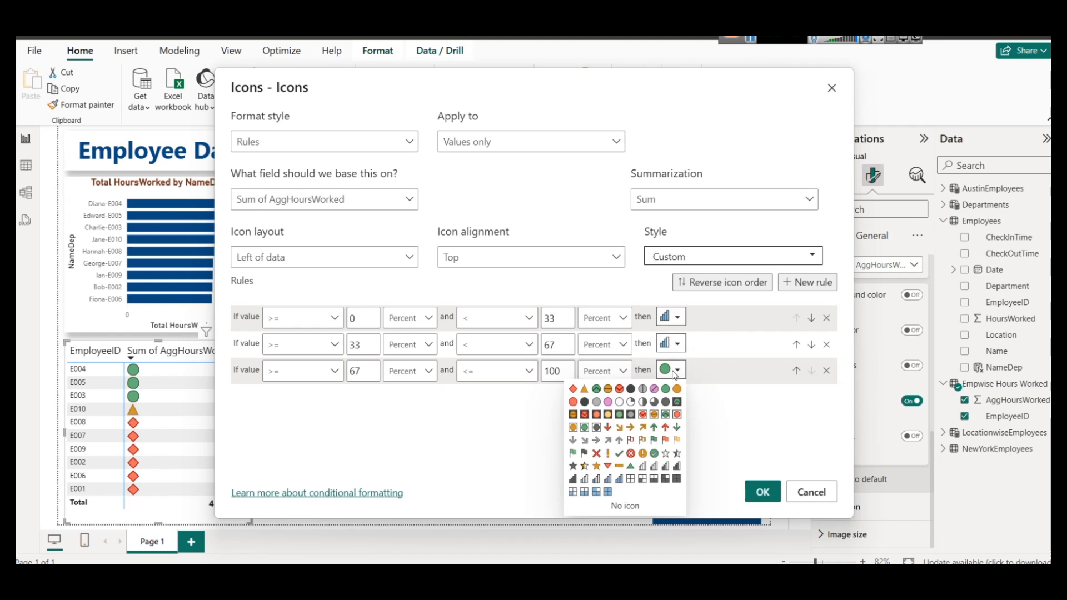
pyautogui.click(587, 480)
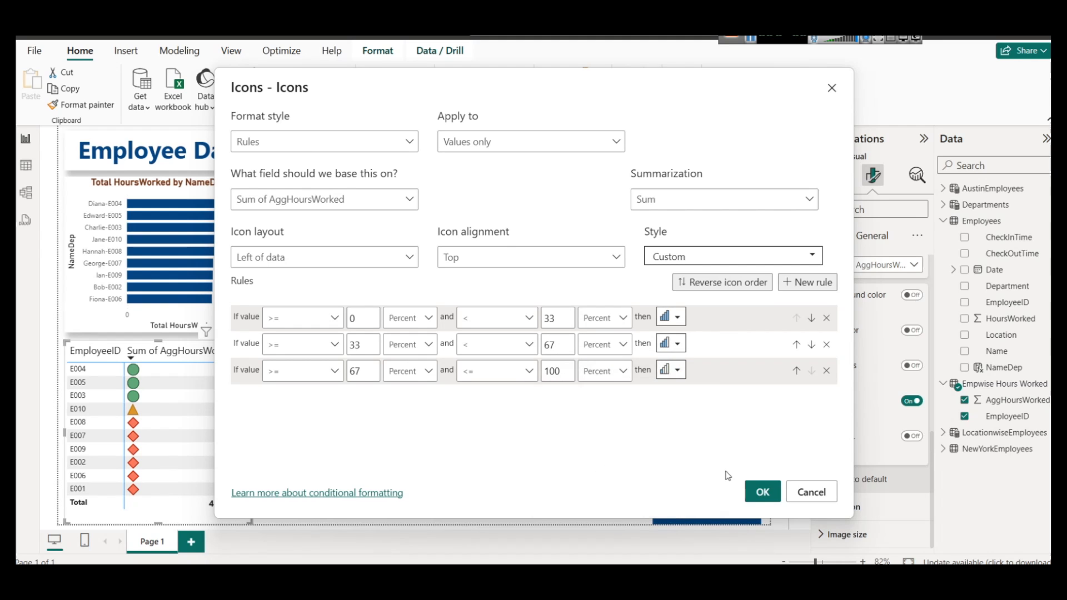
pyautogui.click(763, 492)
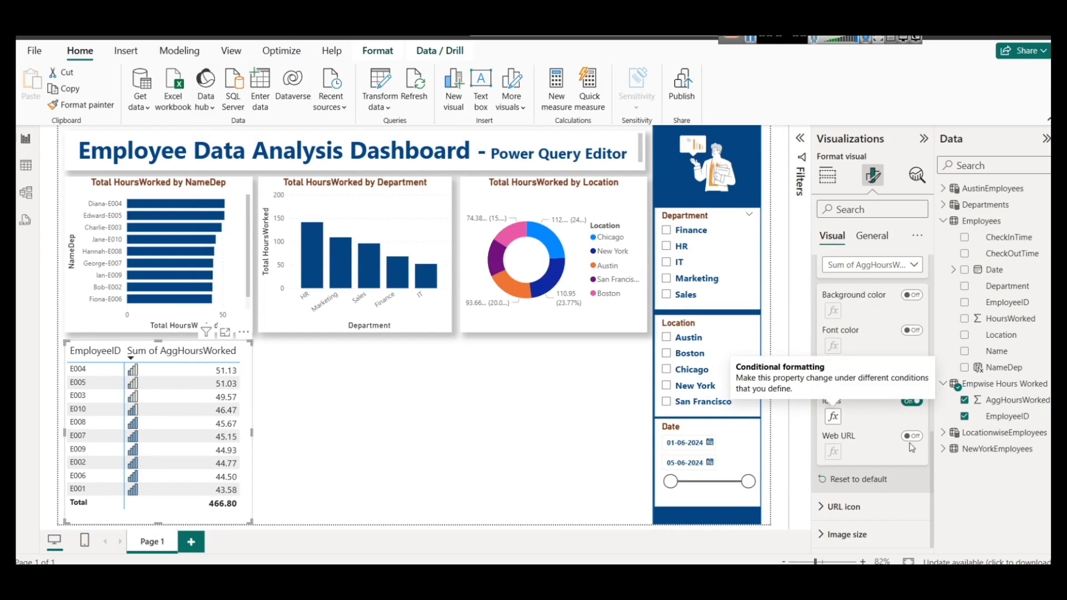
# - Reverse the signal-bar icons so the 0–33 percent rule uses the least filled bars and the 67–100 percent rule the fullest
pyautogui.click(833, 416)
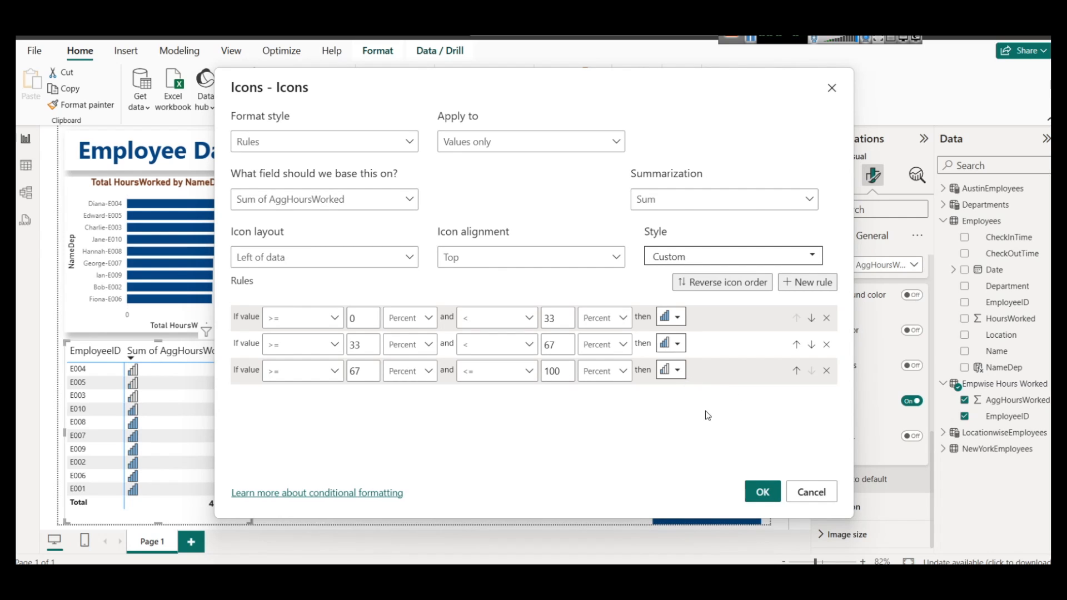
pyautogui.click(677, 318)
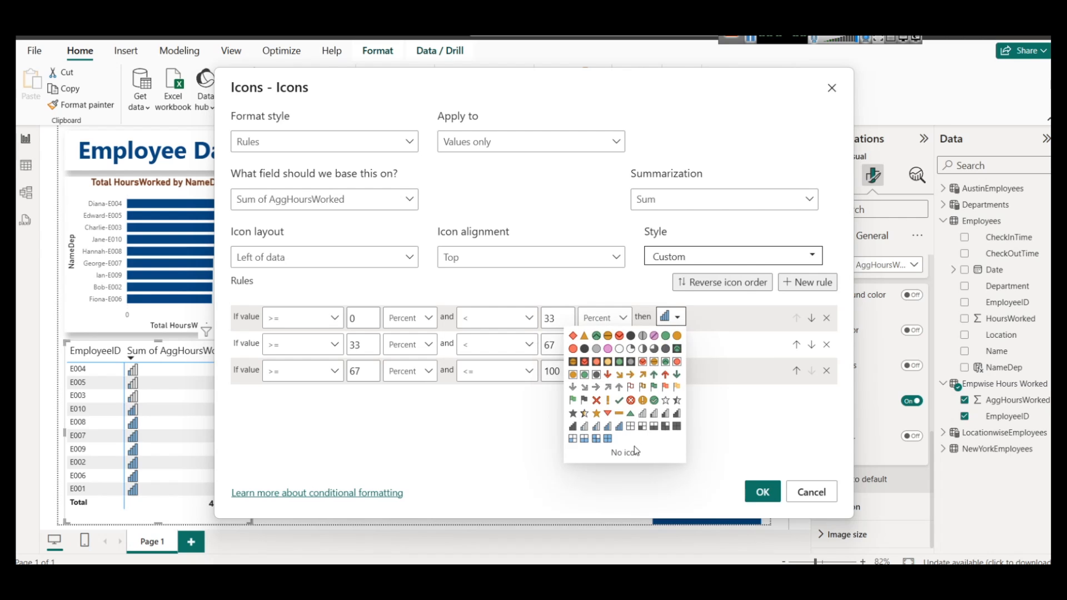
pyautogui.click(585, 429)
pyautogui.click(673, 370)
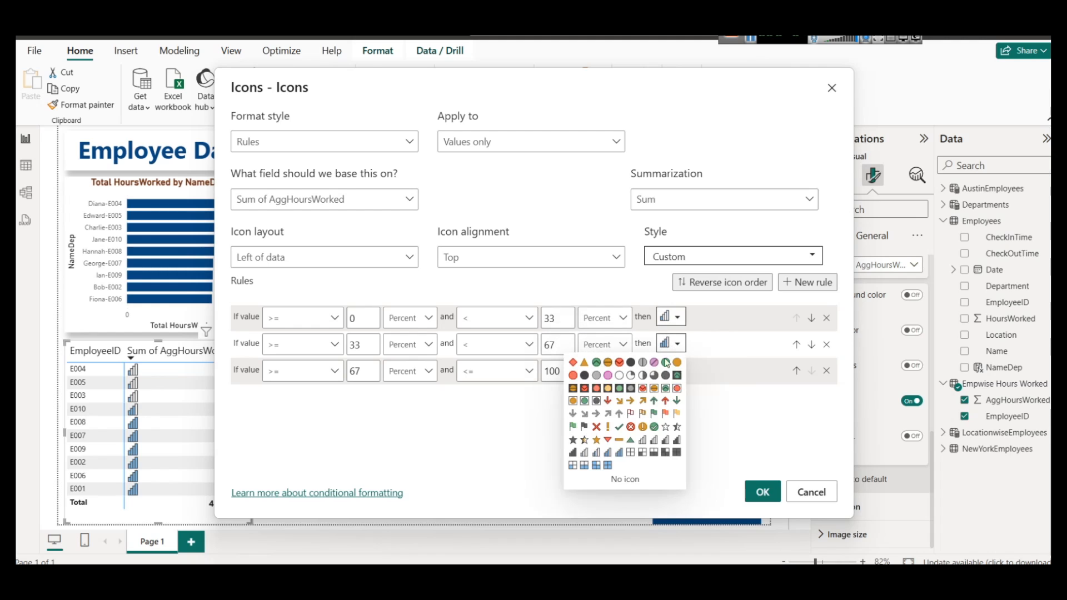
pyautogui.click(612, 459)
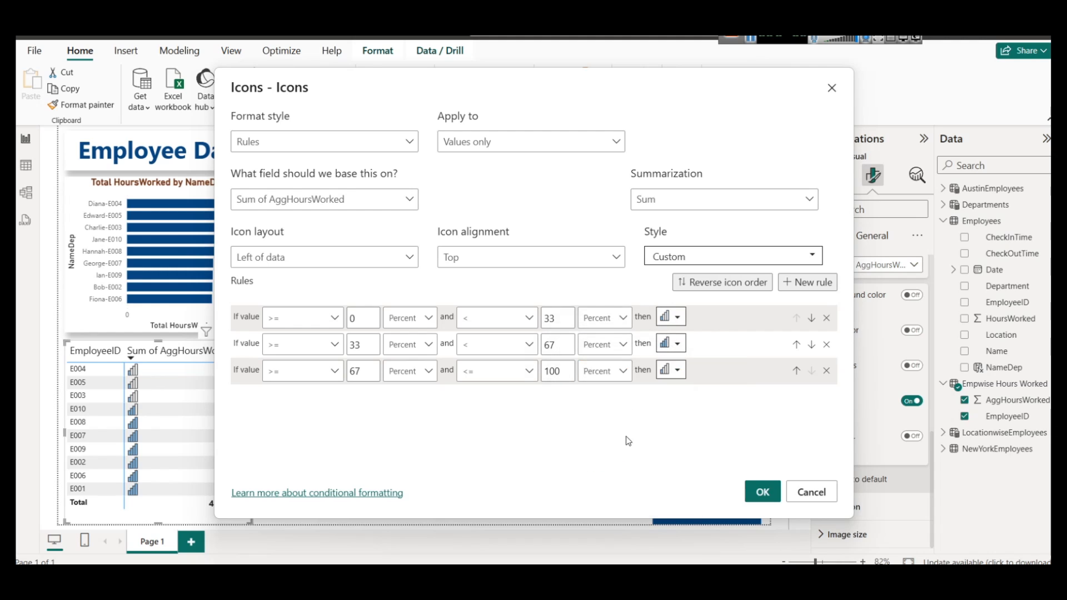
pyautogui.click(669, 371)
pyautogui.click(620, 482)
pyautogui.click(761, 492)
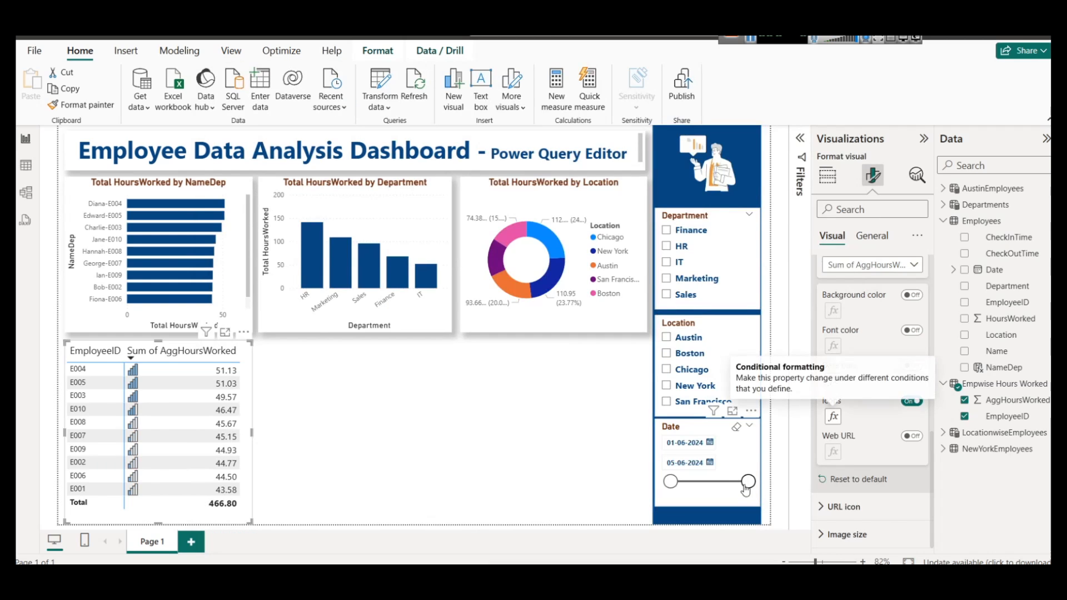
pyautogui.click(315, 410)
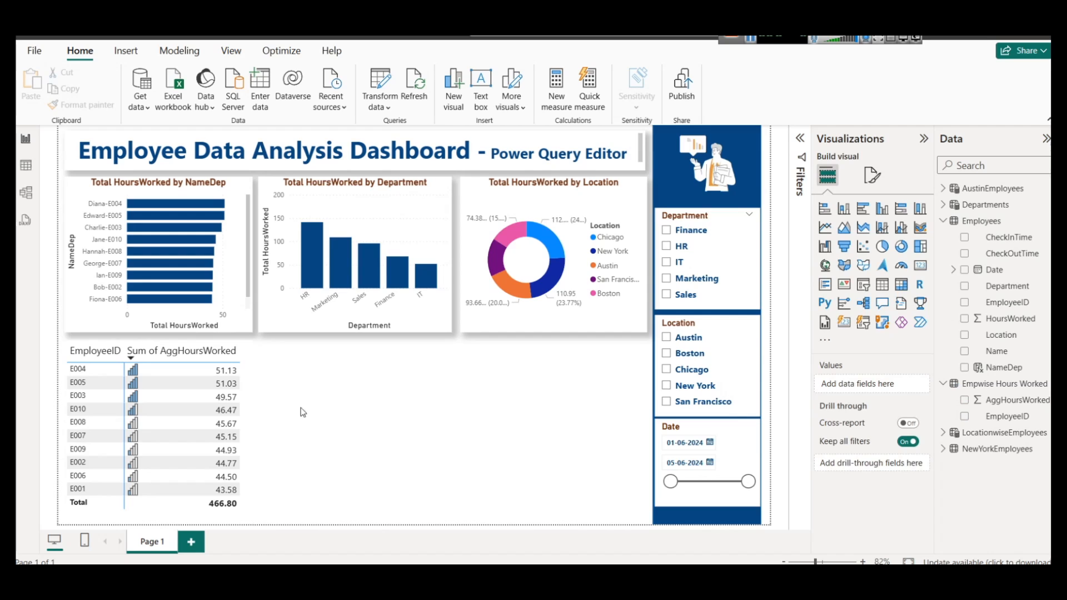
# - Turn on the shadow effect for the employee hours matrix
pyautogui.click(189, 512)
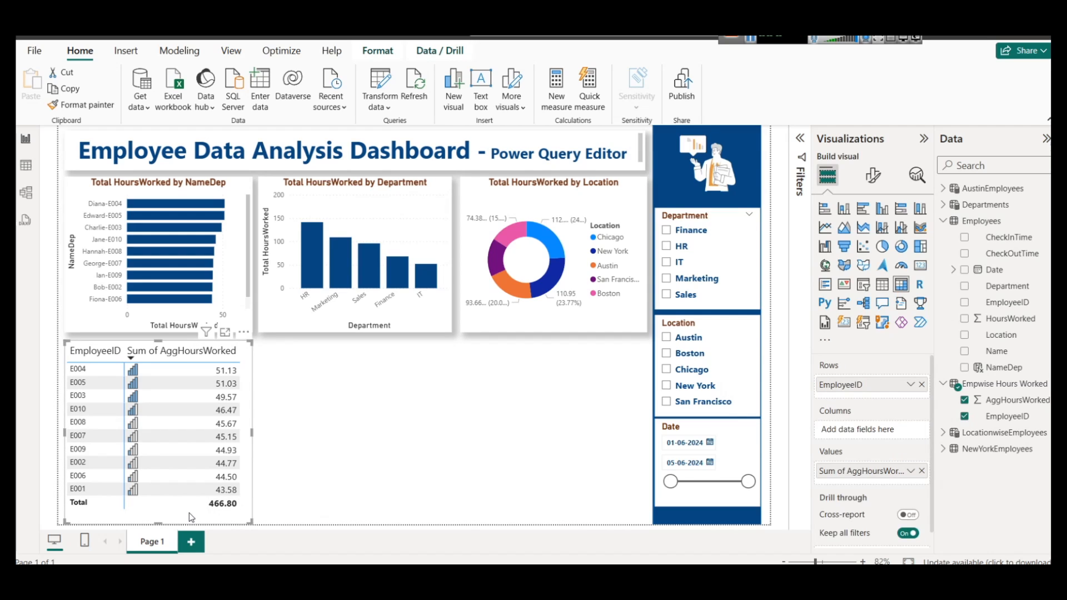
pyautogui.click(877, 174)
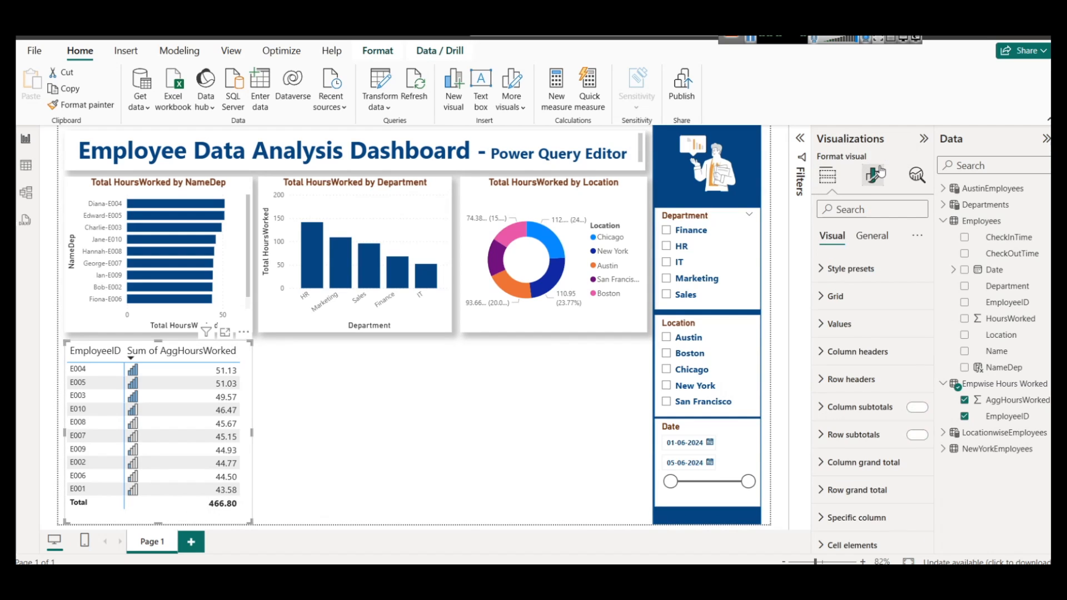
pyautogui.click(872, 236)
pyautogui.click(845, 324)
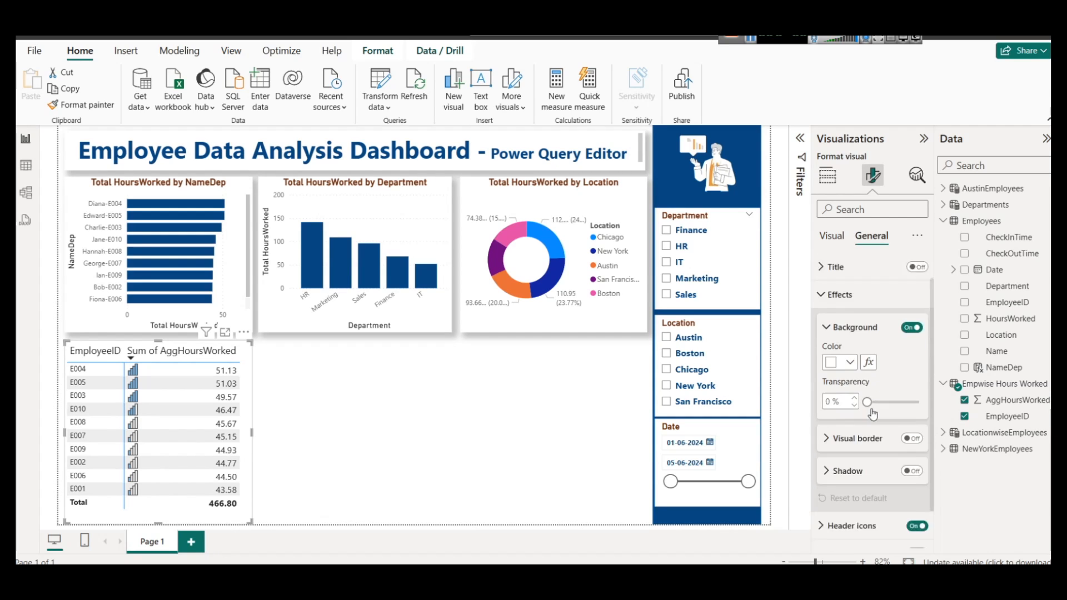
pyautogui.scroll(-2, 892, 433)
pyautogui.click(443, 421)
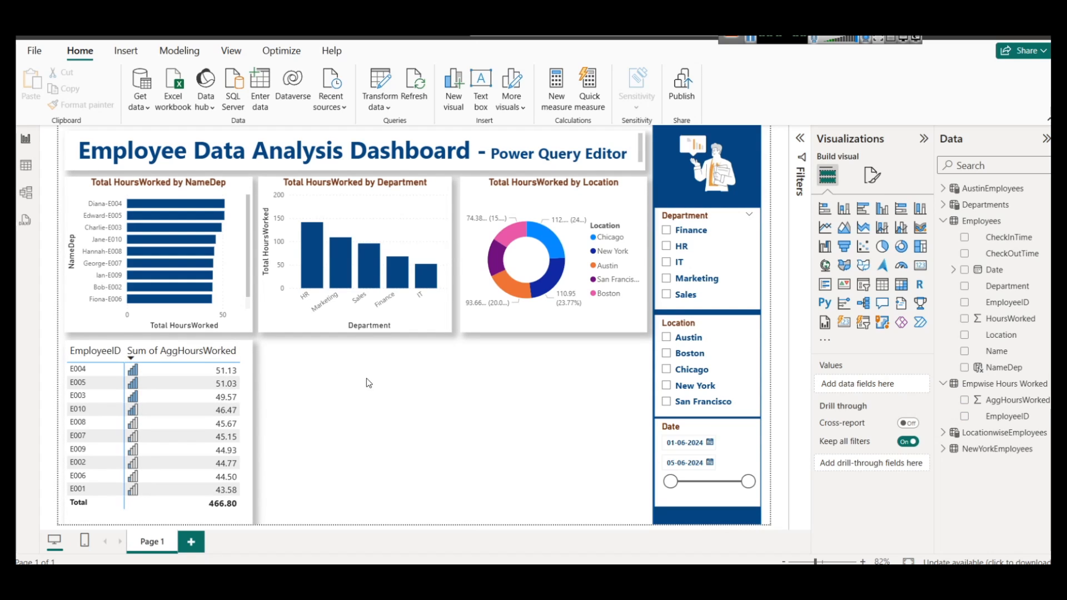
# - In the model view, move Employees below the row and bring the NewYorkEmployees, AustinEmployees and Departments cards closer together
pyautogui.click(155, 518)
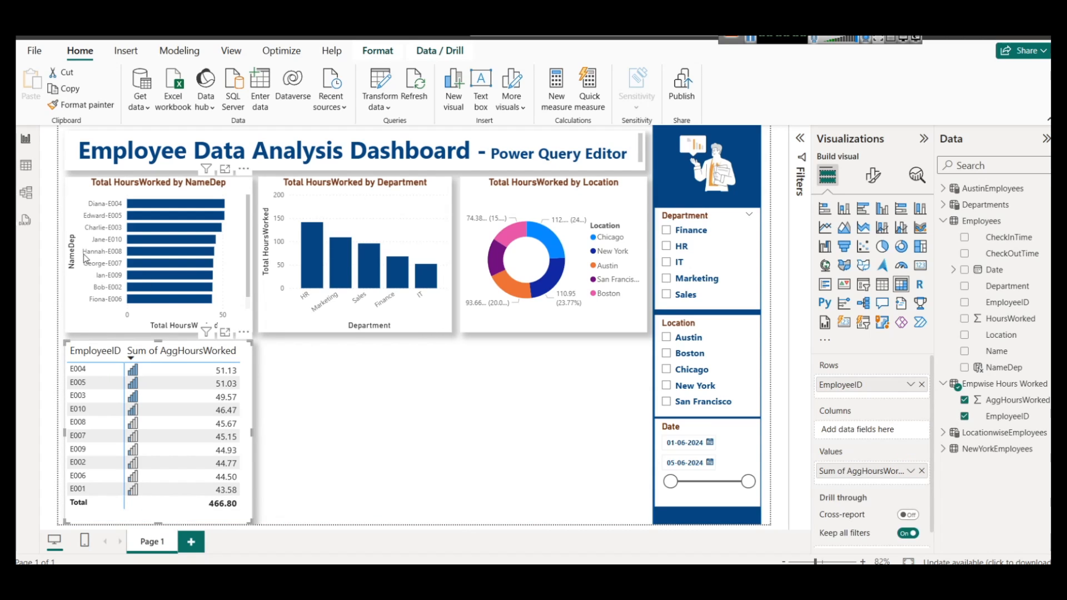
pyautogui.click(28, 194)
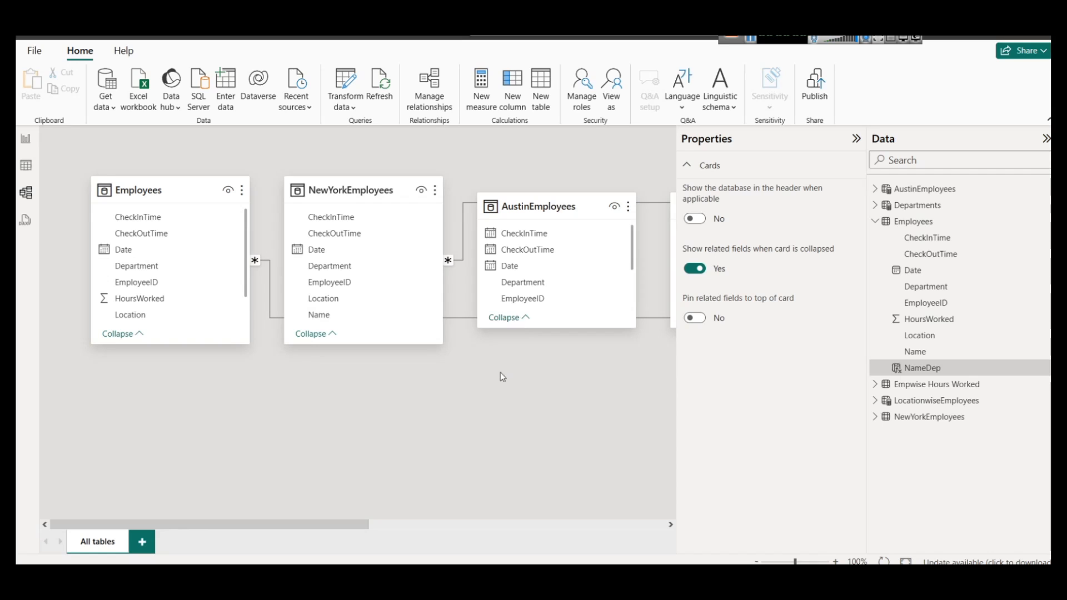
pyautogui.click(857, 139)
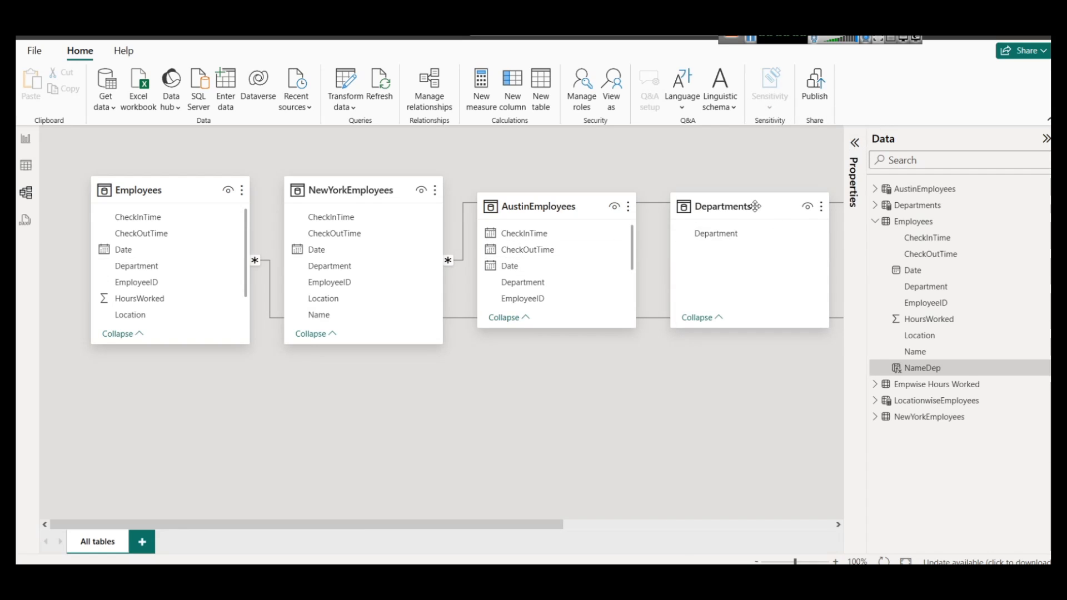
pyautogui.moveTo(755, 206); pyautogui.dragTo(657, 190)
pyautogui.moveTo(202, 193); pyautogui.dragTo(187, 334)
pyautogui.moveTo(356, 186); pyautogui.dragTo(197, 187)
pyautogui.moveTo(485, 207); pyautogui.dragTo(292, 191)
pyautogui.moveTo(713, 265); pyautogui.dragTo(611, 265)
# - Move the LocationwiseEmployees card next to Departments and place Empwise Hours Worked below AustinEmployees, beside Employees
pyautogui.moveTo(559, 524); pyautogui.dragTo(743, 524)
pyautogui.moveTo(671, 203); pyautogui.dragTo(363, 217)
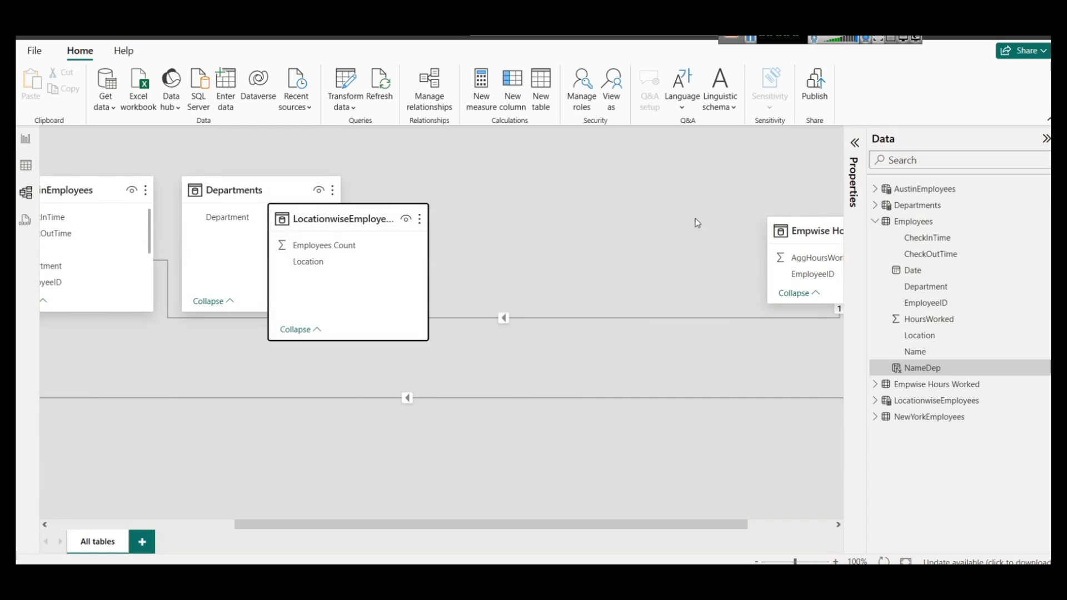
pyautogui.moveTo(813, 232); pyautogui.dragTo(379, 356)
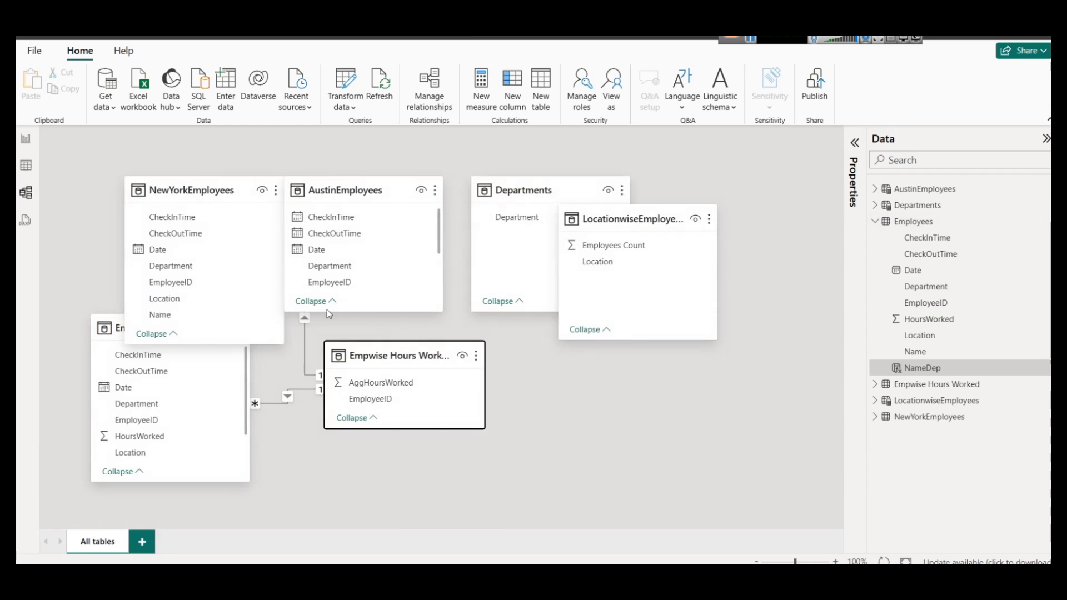
# - Back in the report, add the Employees Name field to the matrix values instead of its columns and slightly widen the First Name column
pyautogui.click(25, 139)
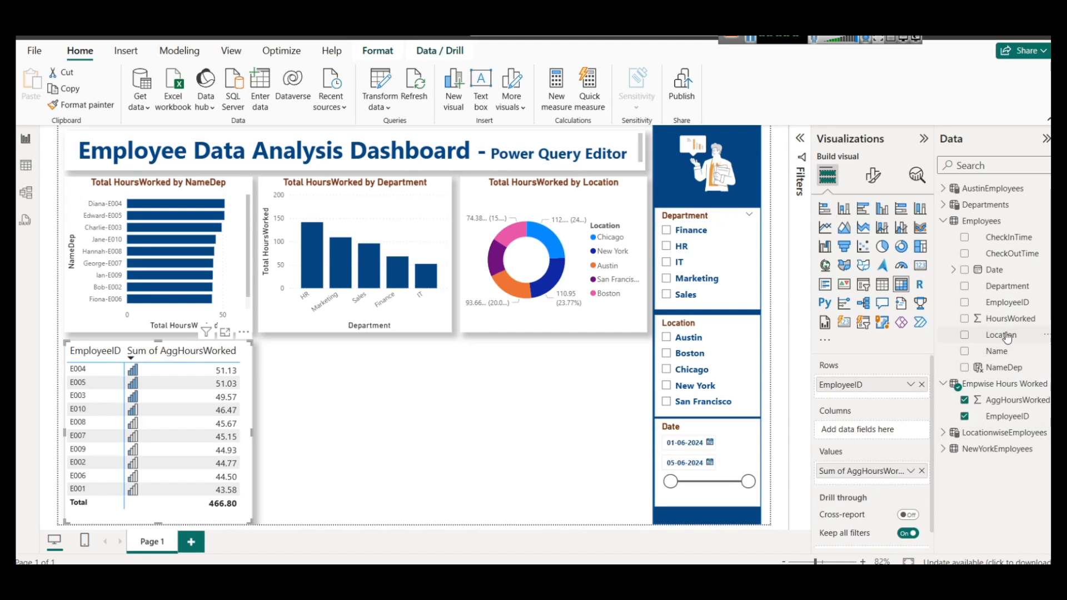
pyautogui.moveTo(997, 351); pyautogui.dragTo(889, 429)
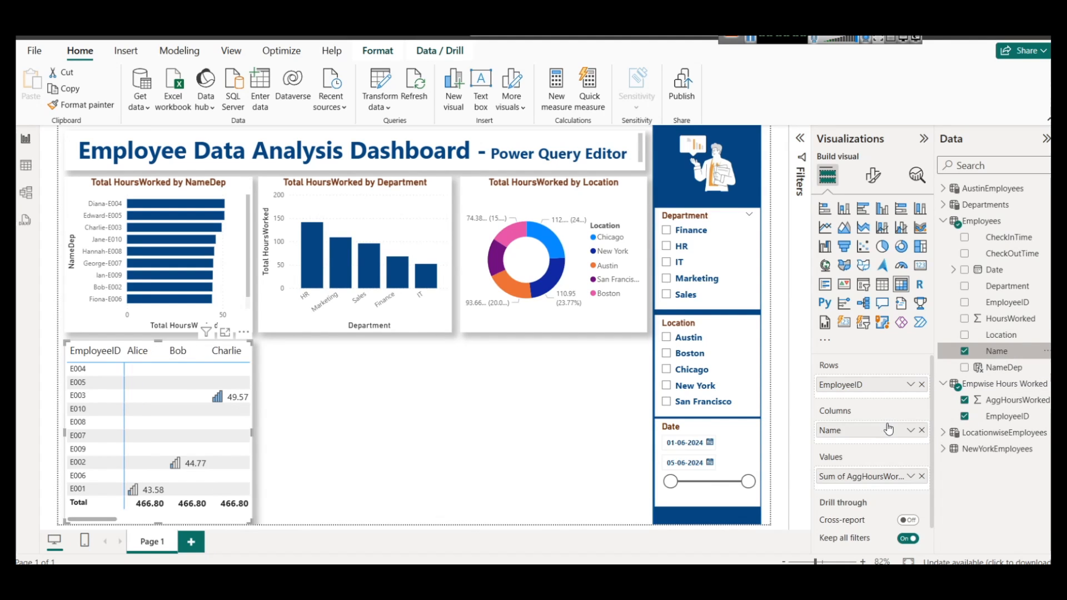
pyautogui.click(922, 430)
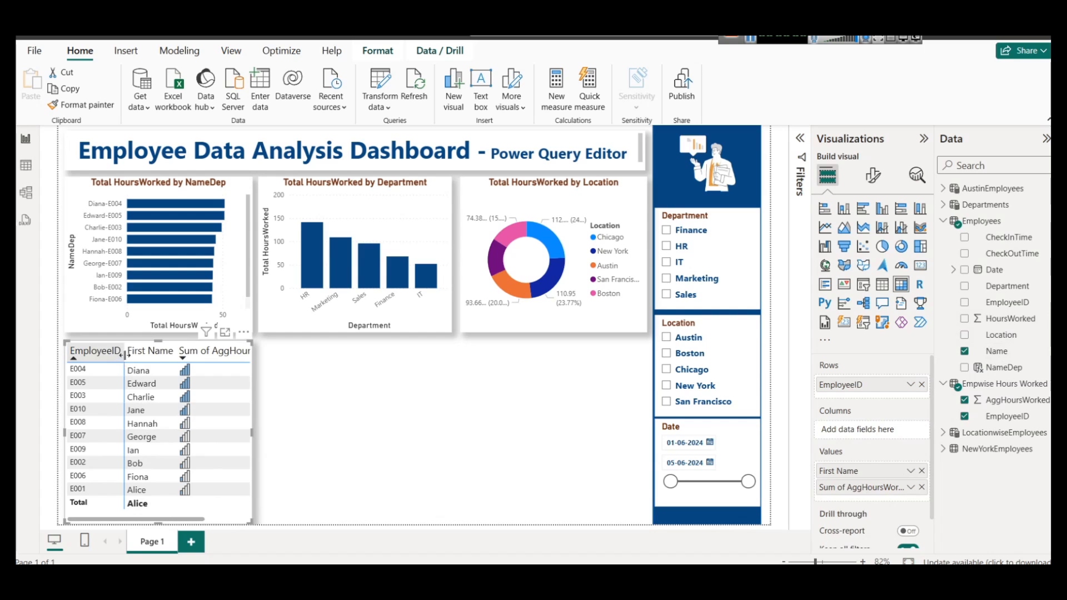
pyautogui.moveTo(207, 520); pyautogui.dragTo(152, 505)
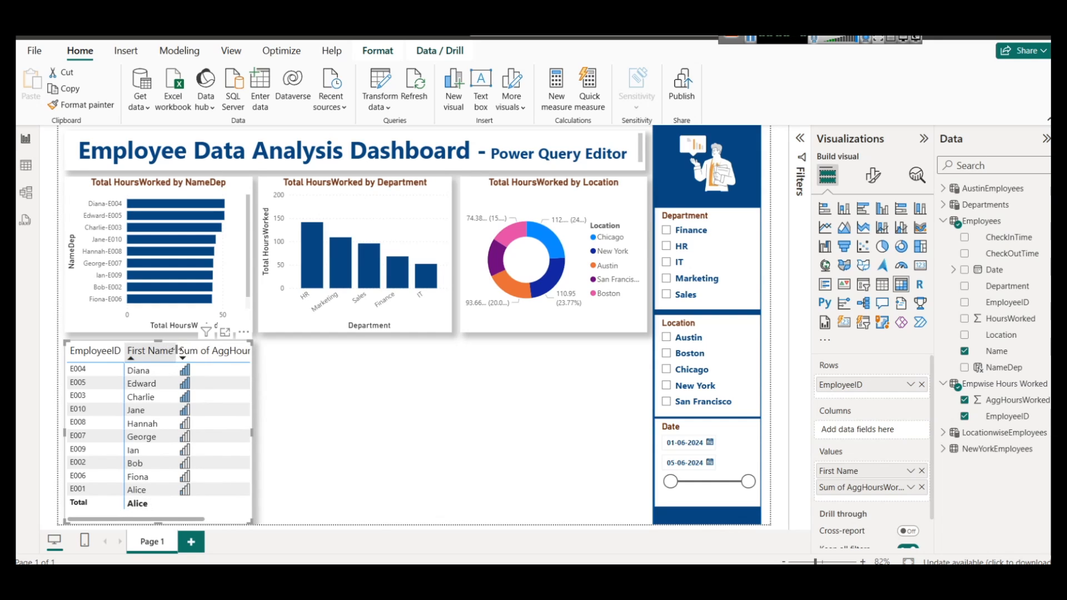
pyautogui.moveTo(176, 349); pyautogui.dragTo(178, 350)
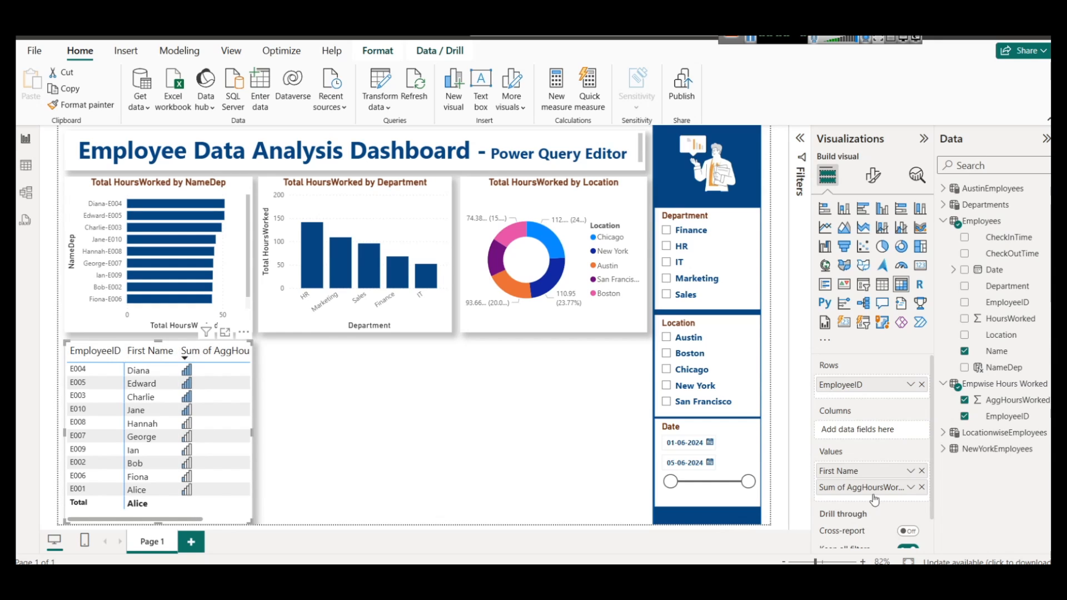
# - Rename the matrix value Sum of AggHoursWorked to HoursWorked for this visual
pyautogui.click(910, 487)
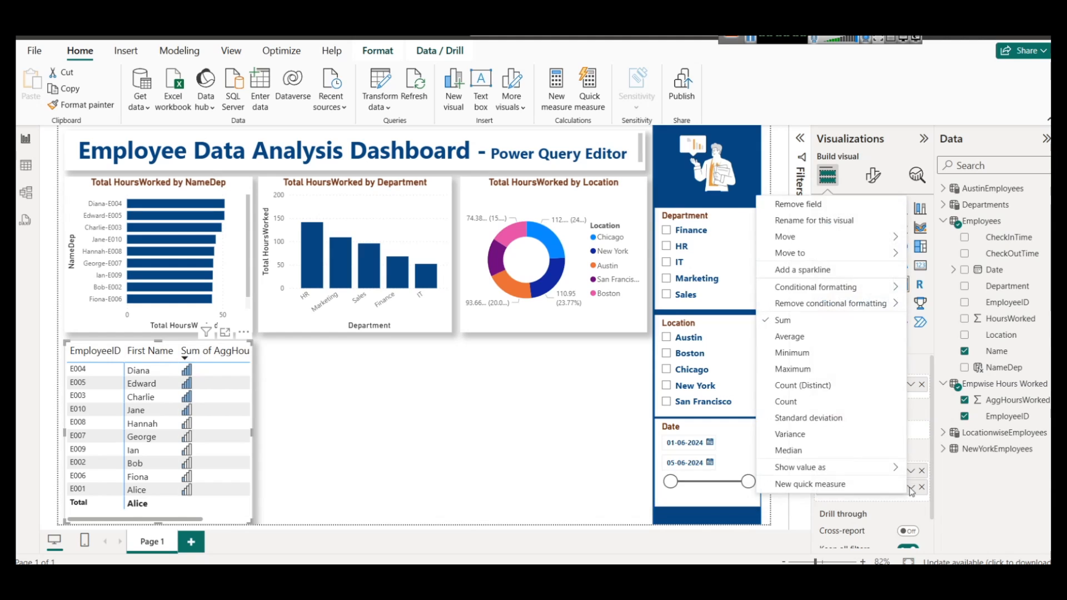
pyautogui.click(859, 221)
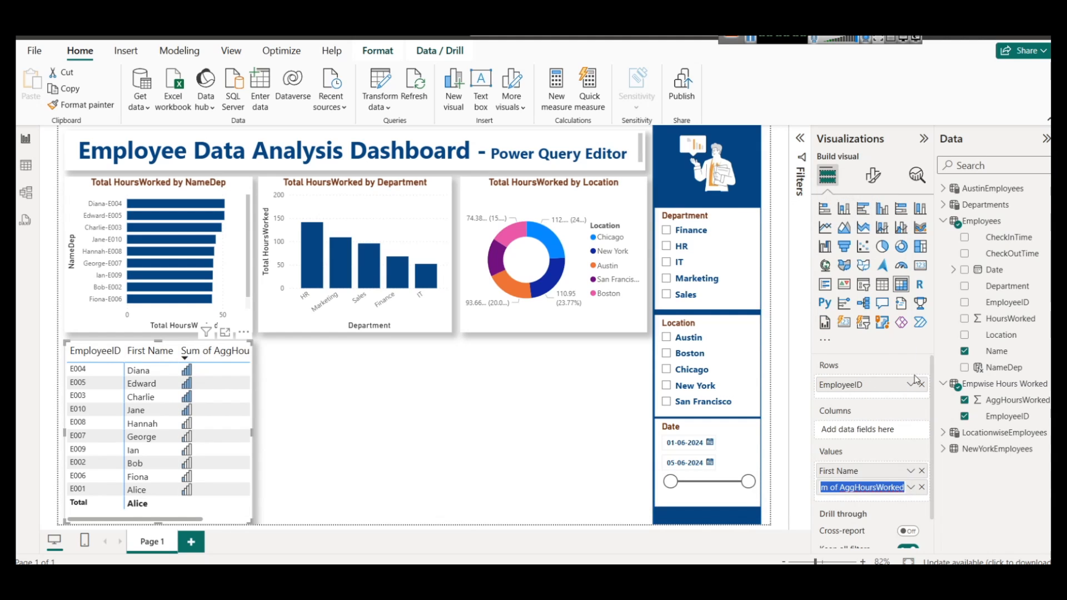
pyautogui.press('Home')
pyautogui.hotkey('shift', 'Right')
pyautogui.hotkey('shift', 'Right')
pyautogui.hotkey('shift', 'Right')
pyautogui.hotkey('shift', 'Right')
pyautogui.hotkey('shift', 'Right')
pyautogui.hotkey('shift', 'Right')
pyautogui.hotkey('shift', 'Right')
pyautogui.hotkey('shift', 'Right')
pyautogui.hotkey('shift', 'Right')
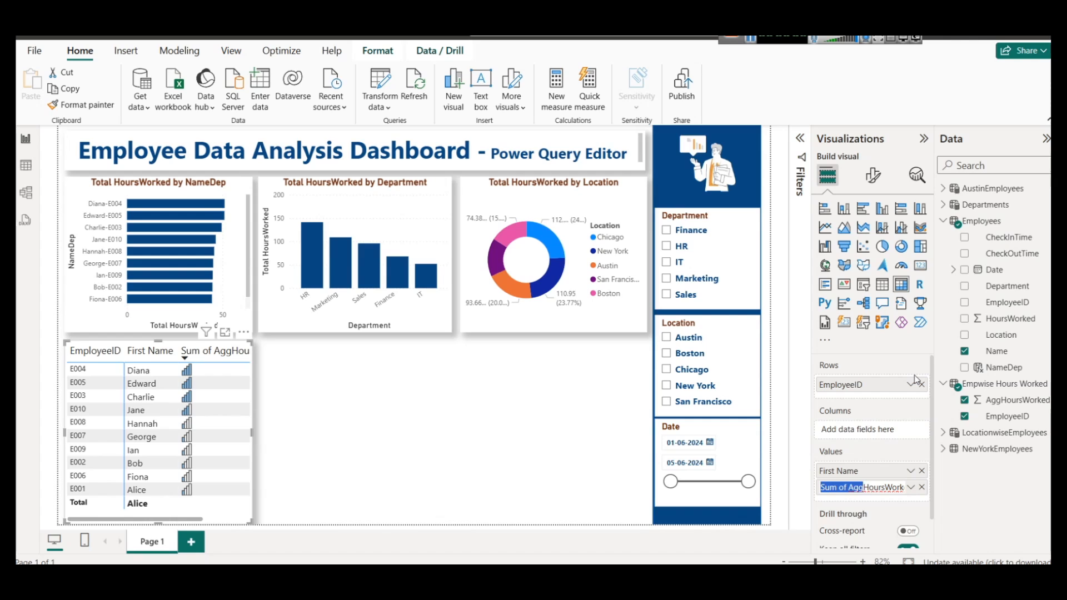
pyautogui.hotkey('shift', 'Left')
pyautogui.press('Delete')
pyautogui.press('Return')
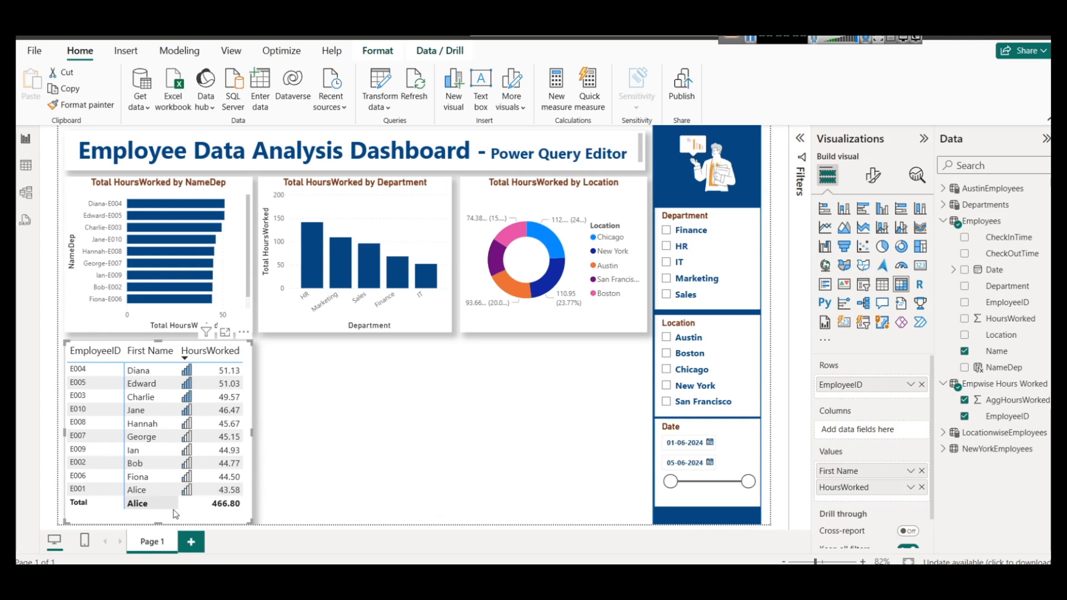
# - Shorten the employee hours matrix slightly from its lower edge so it ends just below the Total row
pyautogui.click(319, 449)
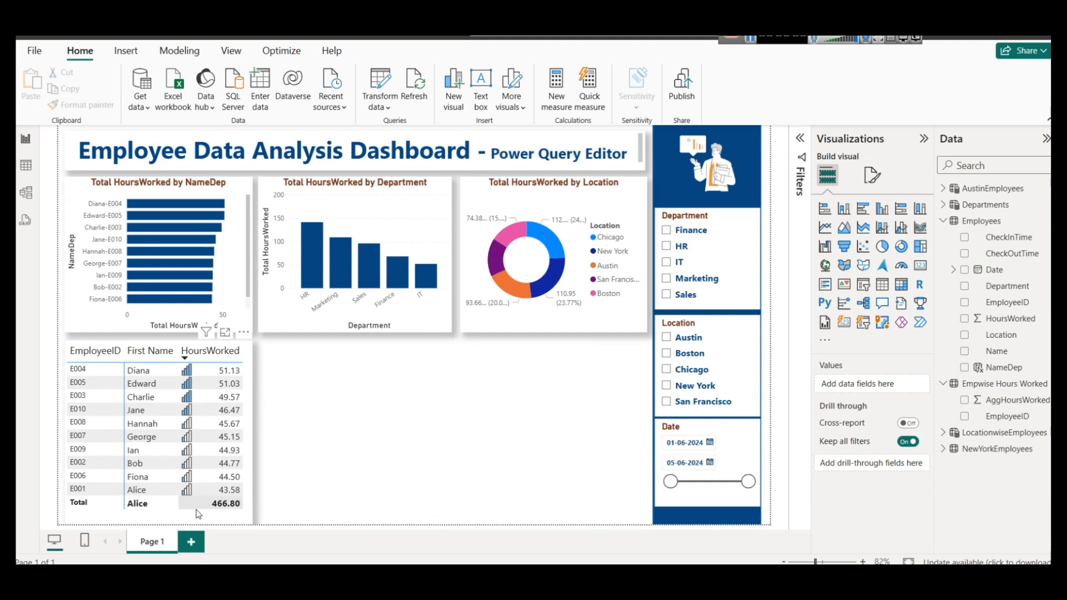
pyautogui.click(165, 517)
pyautogui.click(158, 527)
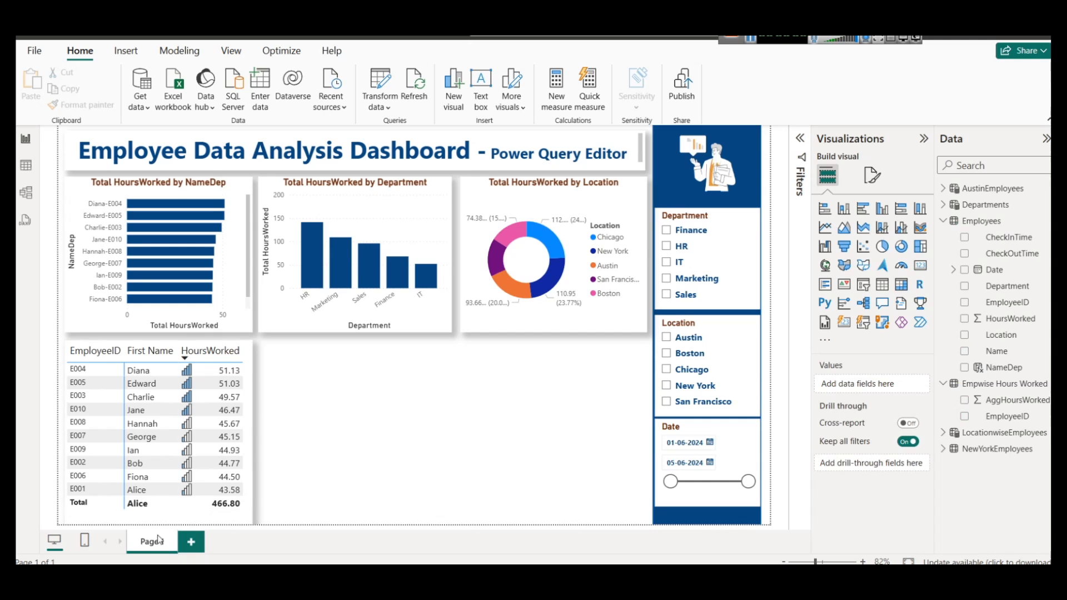
pyautogui.click(159, 520)
pyautogui.moveTo(158, 523); pyautogui.dragTo(160, 517)
pyautogui.click(324, 435)
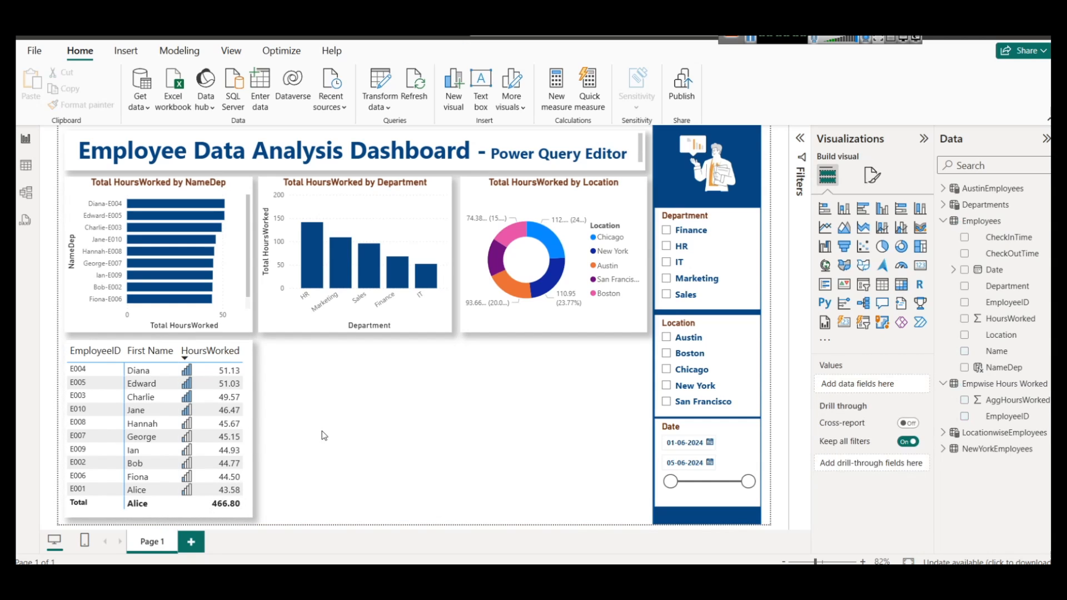
# - Switch to the browser article on useful Power Query Editor features
pyautogui.hotkey('alt', 'Tab')
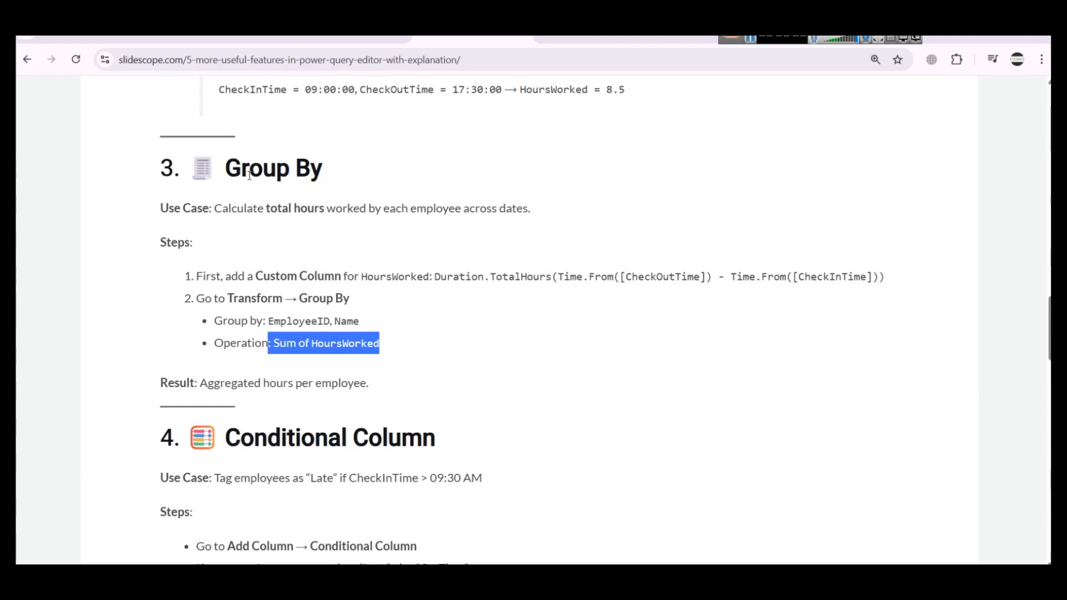
# - Review the article's Conditional Column section on tagging employees as Late by their check-in time
pyautogui.scroll(-7, 304, 294)
pyautogui.scroll(3, 289, 291)
pyautogui.scroll(5, 289, 290)
pyautogui.scroll(-4, 288, 288)
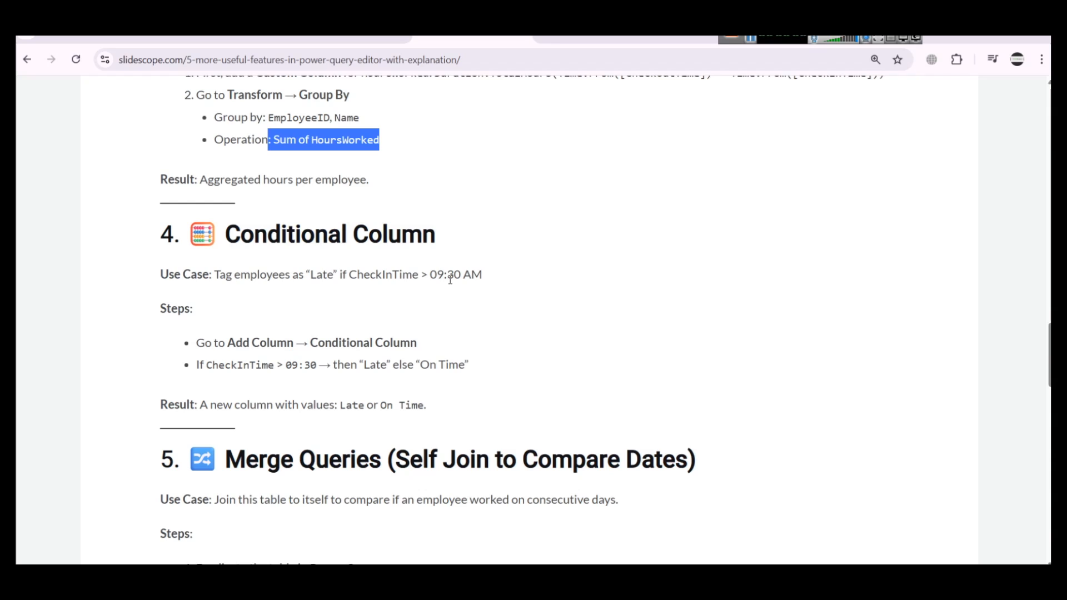
pyautogui.moveTo(512, 281); pyautogui.dragTo(393, 277)
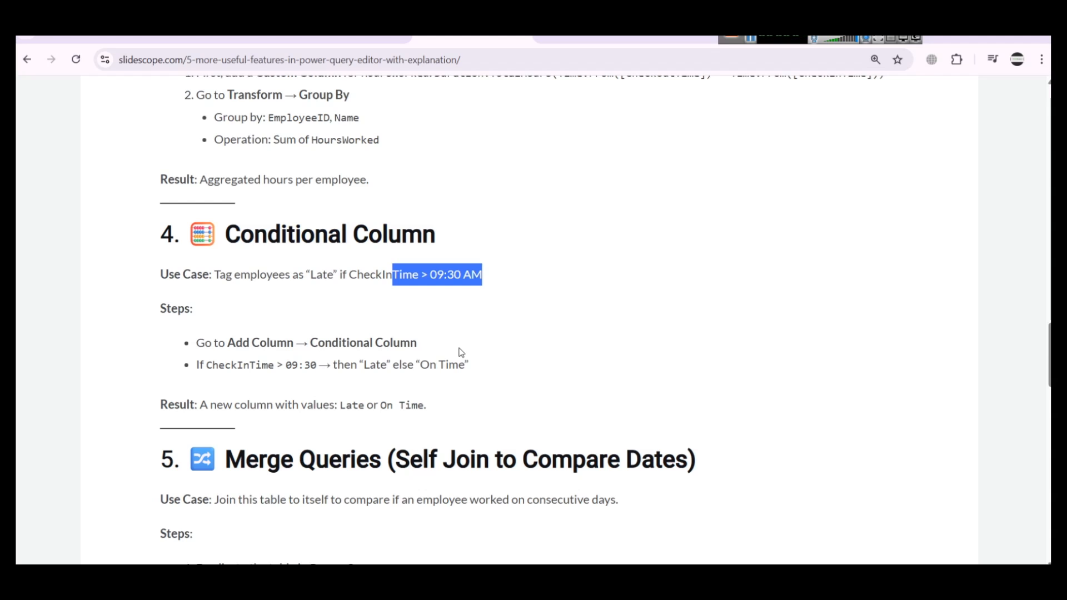
# - Switch to Power Query Editor and start a conditional column named Punctuality in the Employees query
pyautogui.click(753, 43)
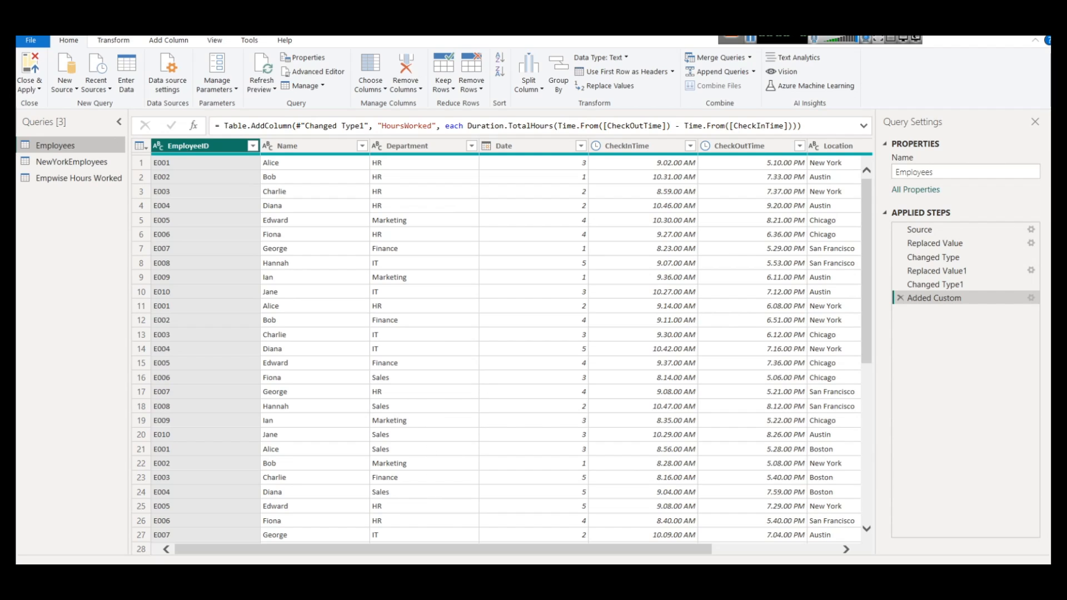
pyautogui.moveTo(427, 578)
pyautogui.click(397, 542)
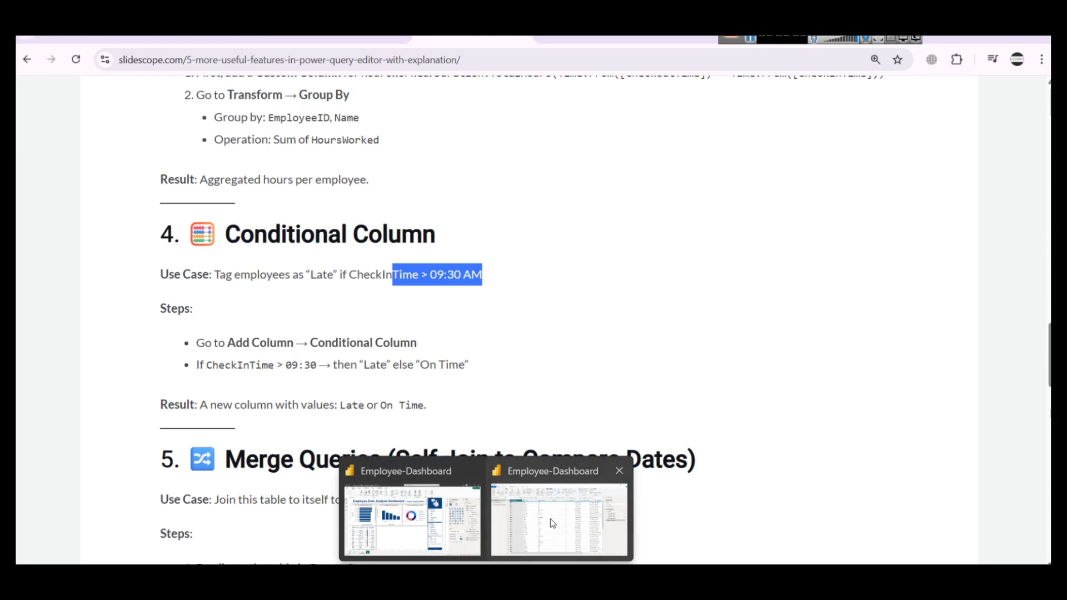
pyautogui.click(548, 525)
pyautogui.click(169, 42)
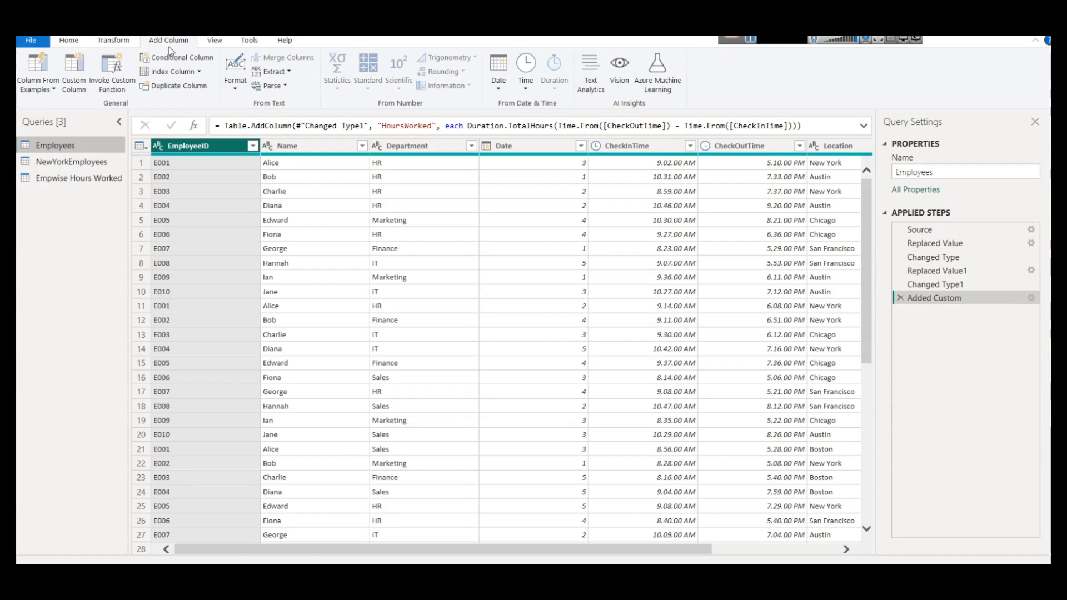
pyautogui.click(195, 60)
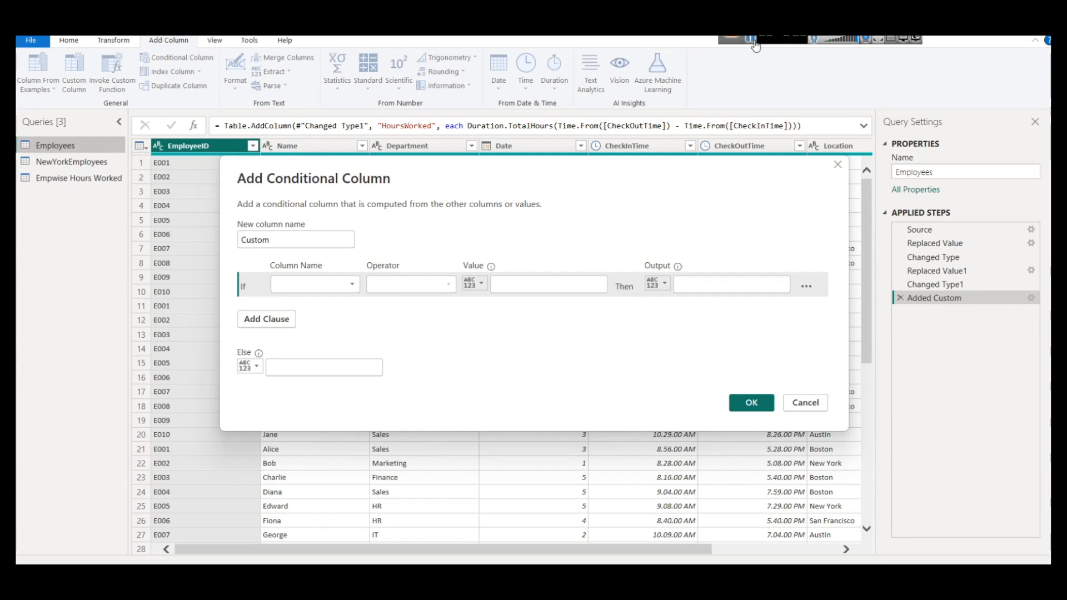
pyautogui.doubleClick(342, 245)
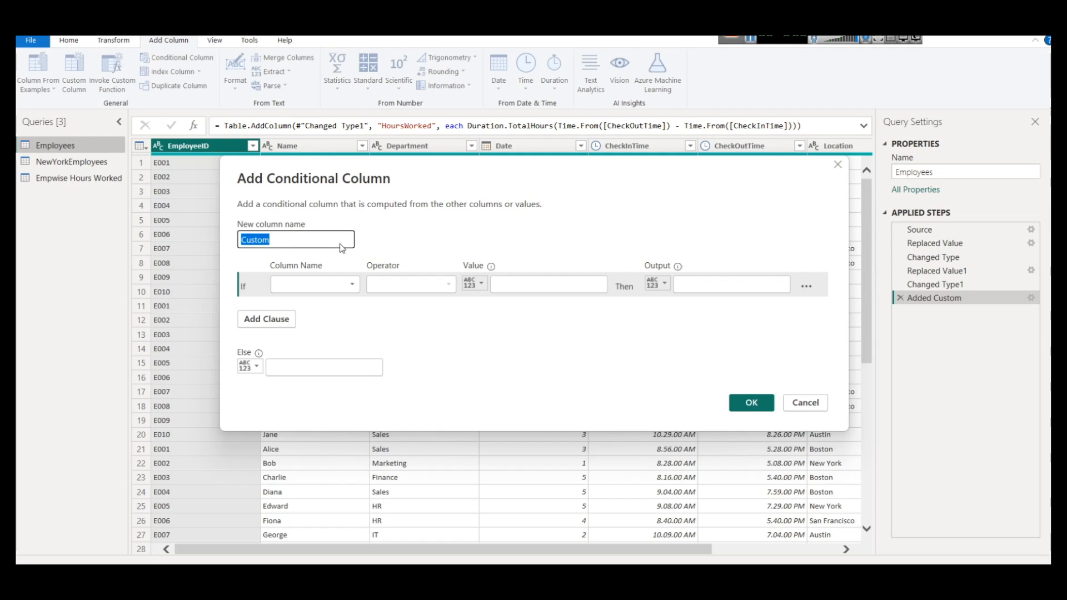
pyautogui.write('Punctuality')
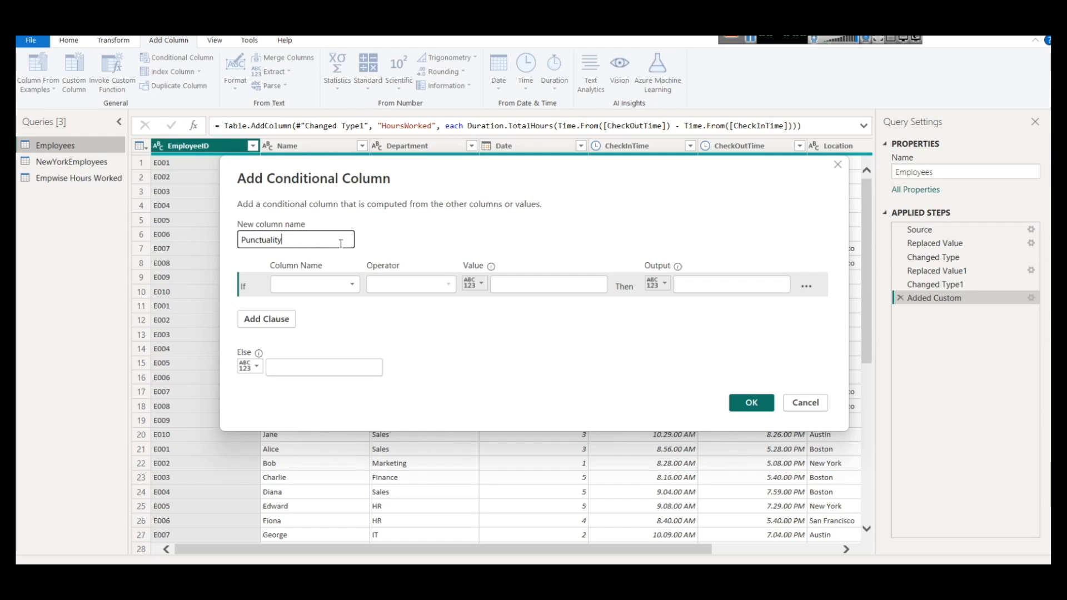
# - Set the Punctuality condition to test whether CheckInTime is greater than a value
pyautogui.click(348, 282)
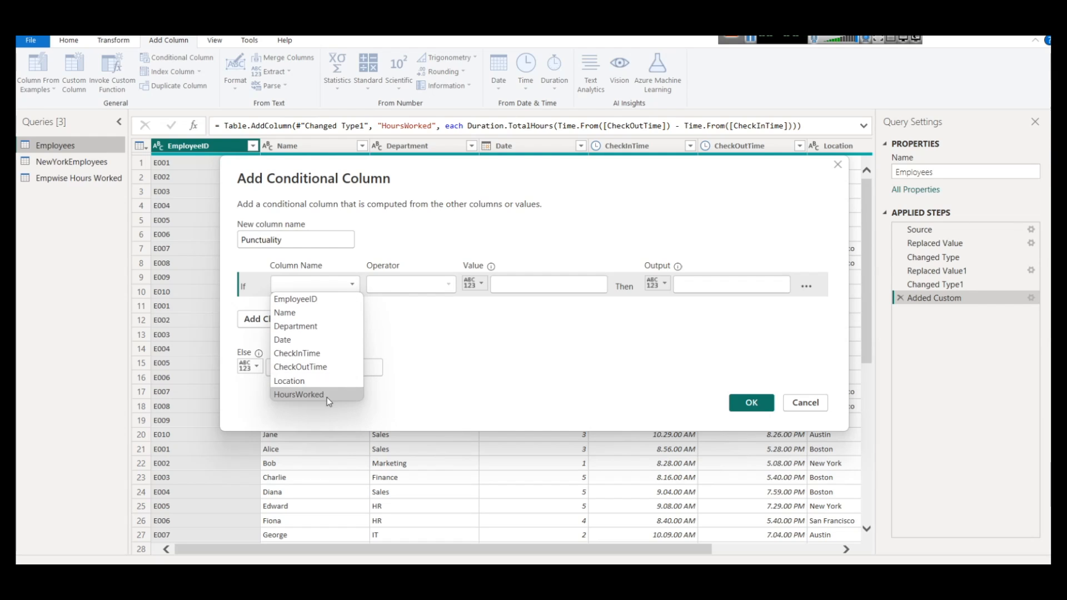
pyautogui.click(334, 354)
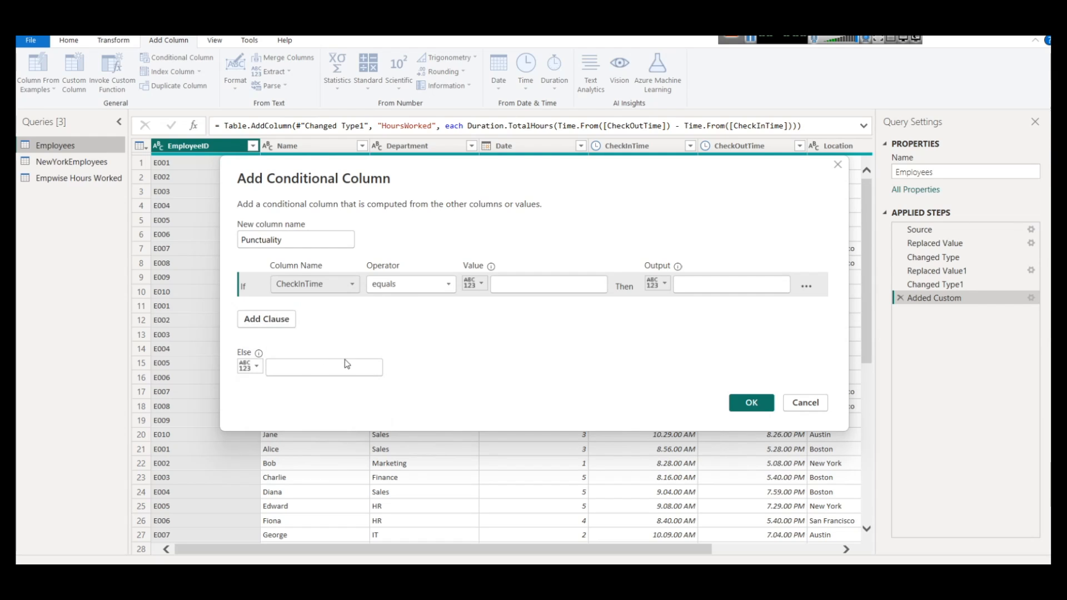
pyautogui.click(418, 283)
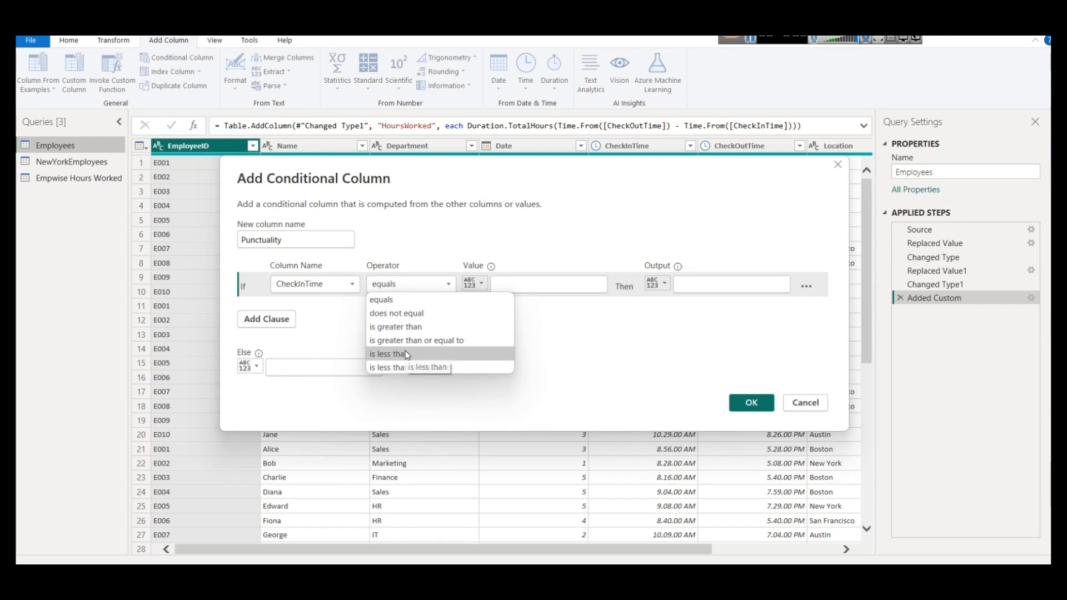
pyautogui.click(406, 353)
pyautogui.click(413, 276)
pyautogui.click(413, 277)
pyautogui.click(413, 277)
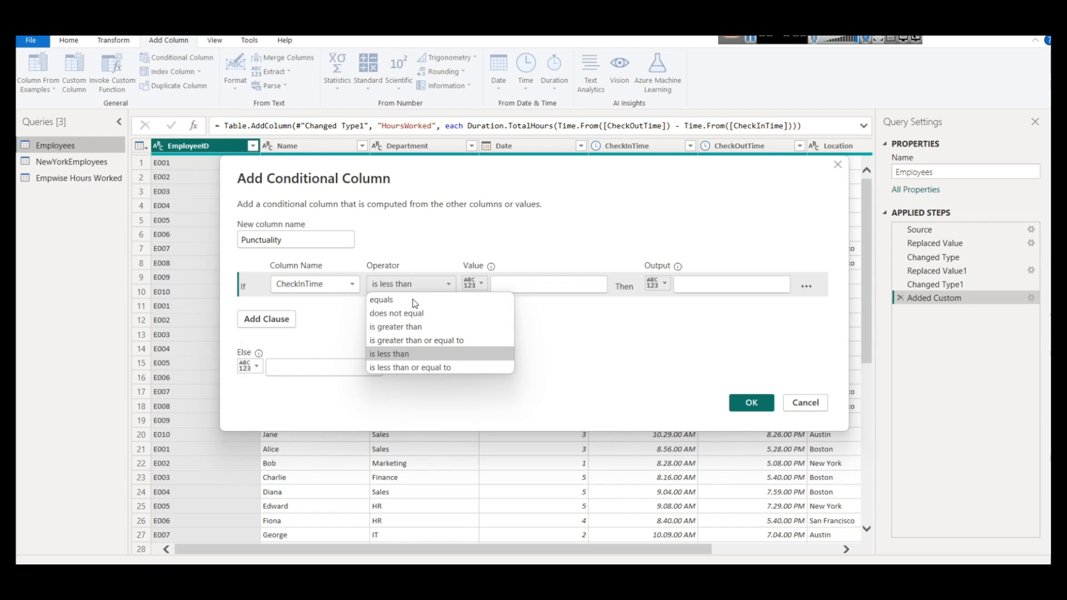
pyautogui.click(419, 323)
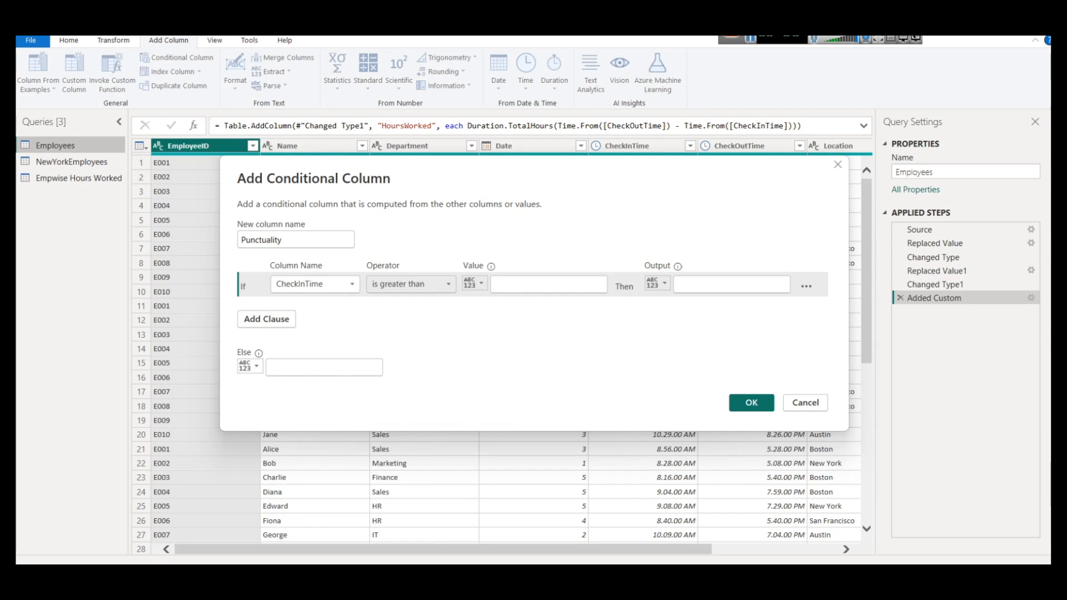
# - Check the cutoff time of the Late rule in the browser article, then return to the conditional column settings
pyautogui.moveTo(442, 560)
pyautogui.click(354, 503)
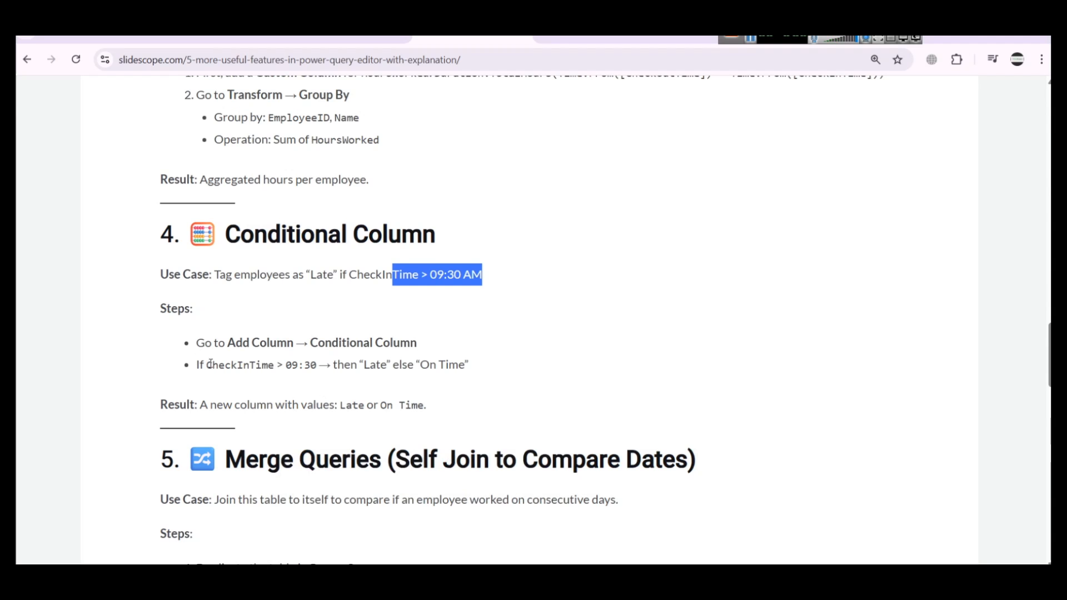
pyautogui.moveTo(277, 364); pyautogui.dragTo(283, 366)
pyautogui.click(299, 366)
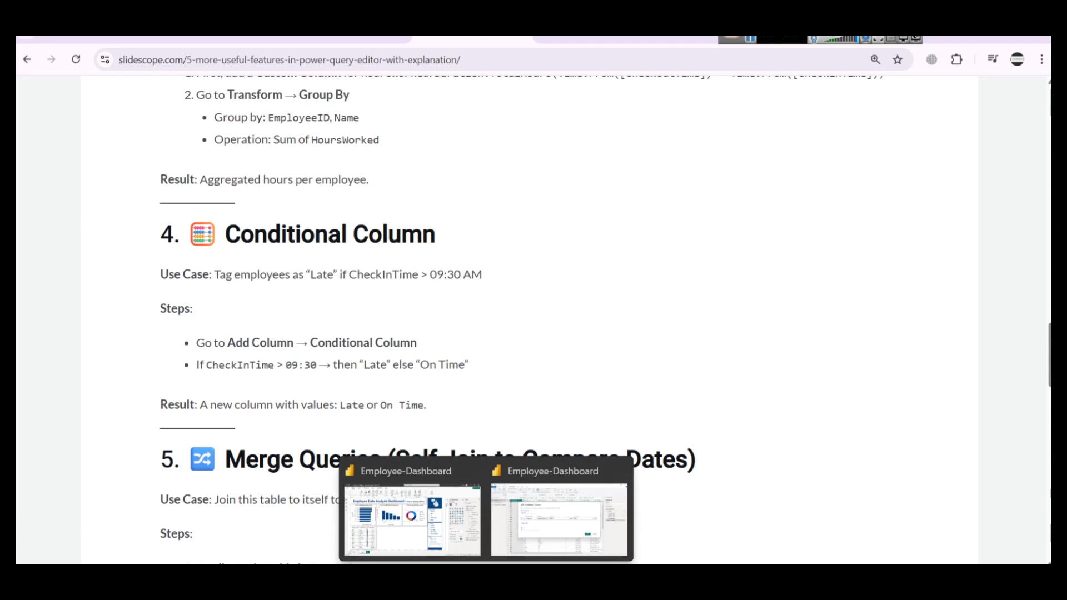
pyautogui.click(558, 482)
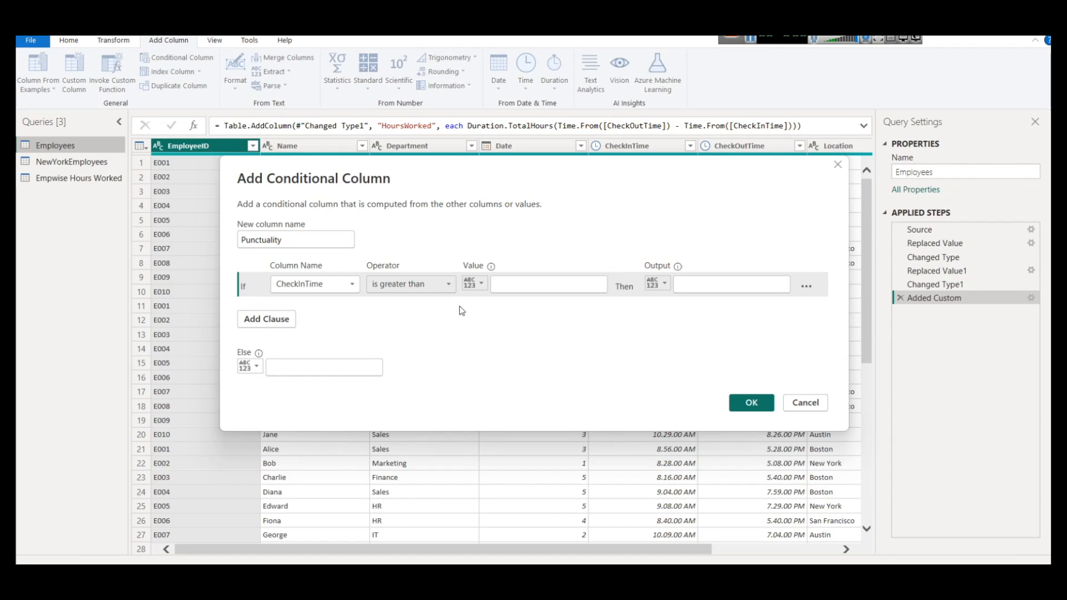
# - Try 9:30:00 as the comparison value for the CheckInTime condition
pyautogui.click(531, 278)
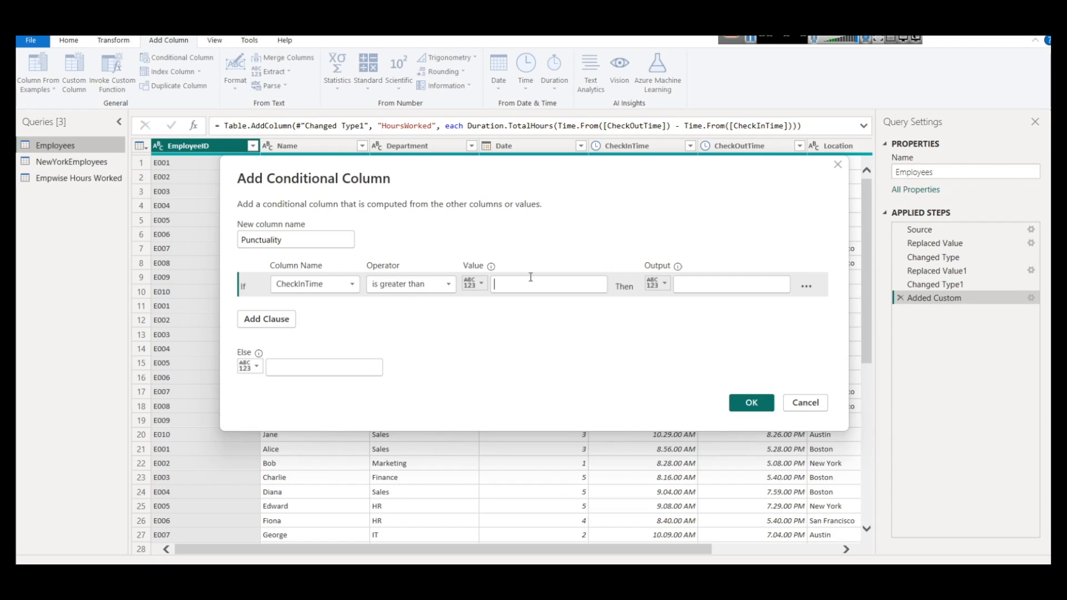
pyautogui.write('9:30:00')
pyautogui.click(634, 358)
pyautogui.moveTo(598, 288)
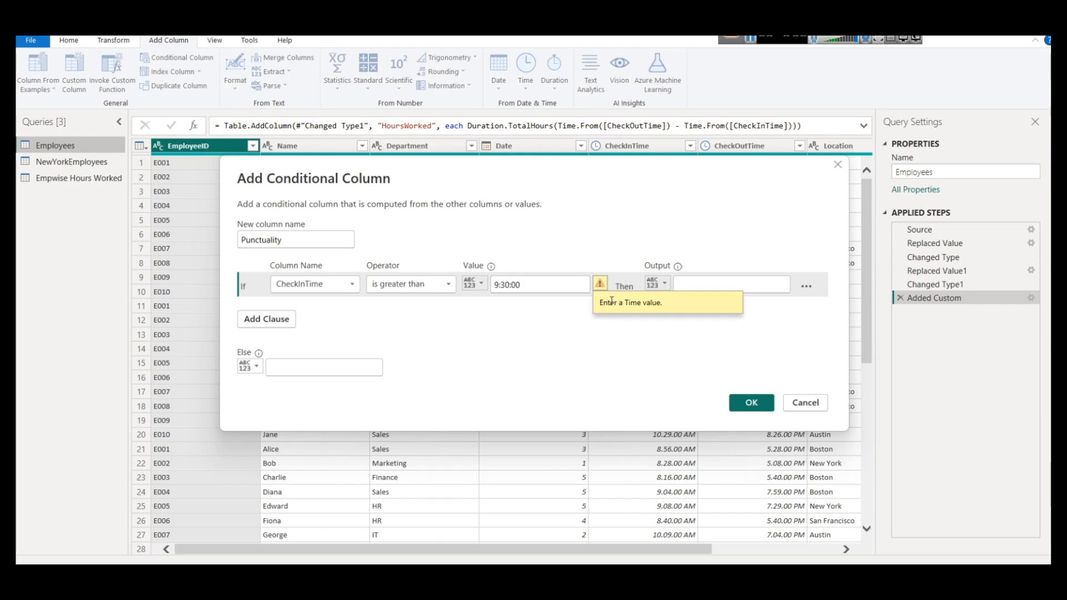
# - Try comparing CheckInTime with the CheckInTime column instead of an entered value
pyautogui.click(481, 285)
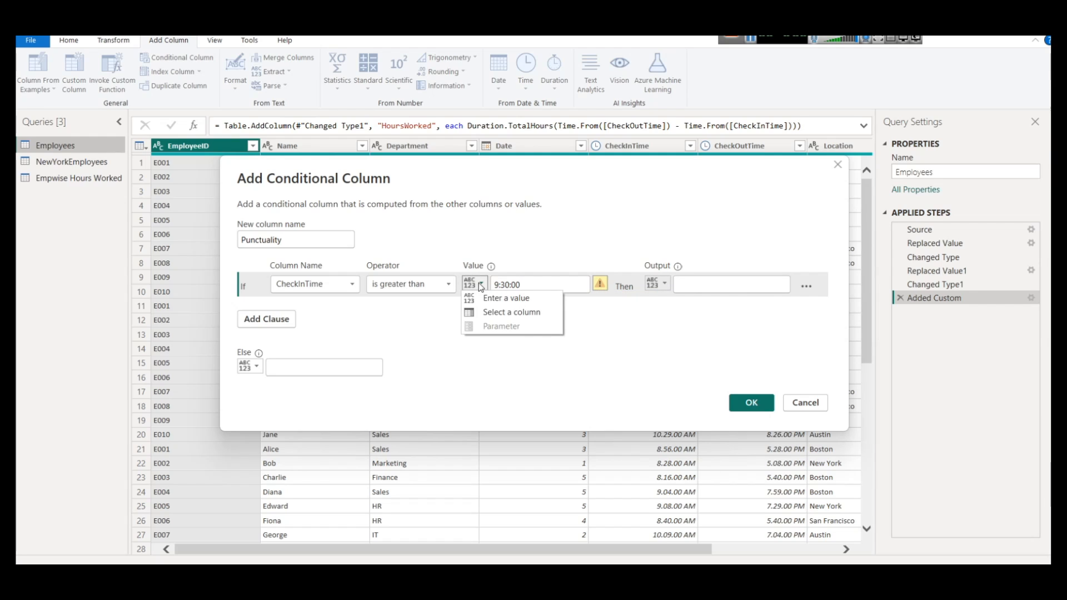
pyautogui.click(512, 313)
pyautogui.click(542, 284)
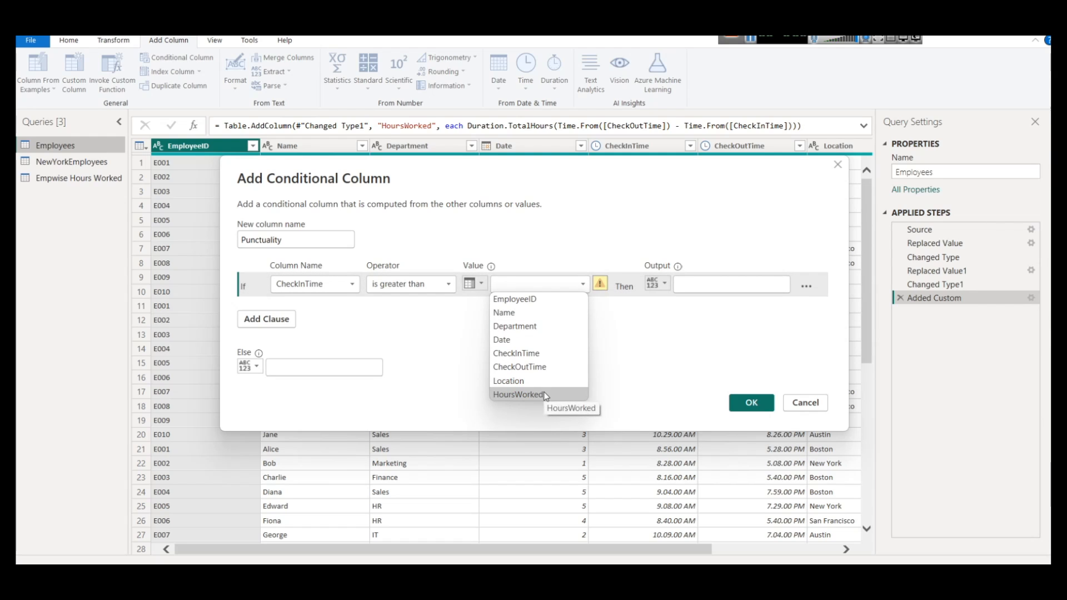
pyautogui.click(540, 354)
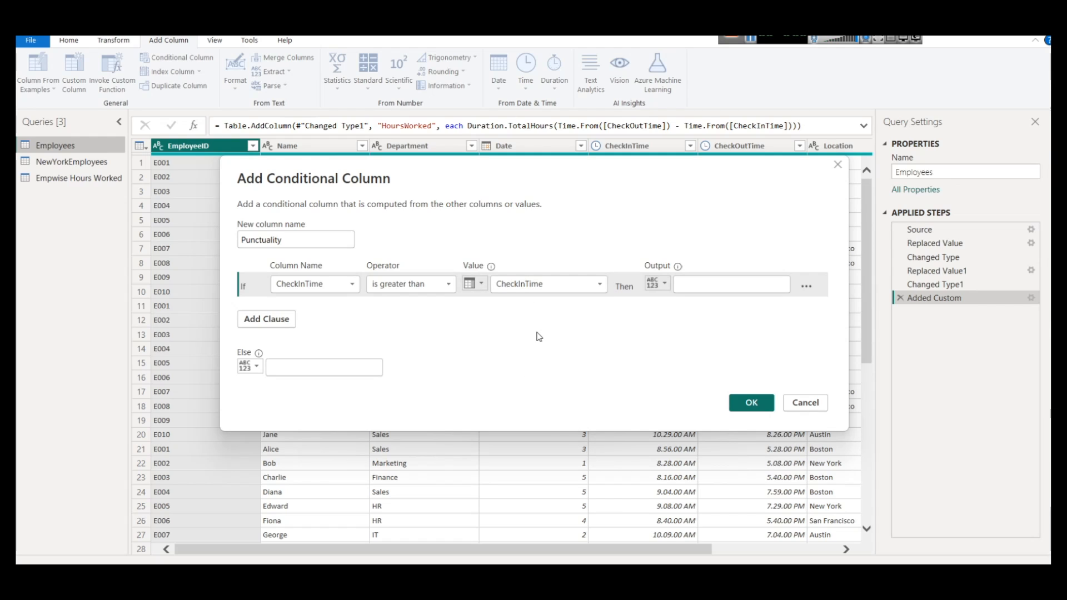
pyautogui.click(351, 286)
pyautogui.click(350, 286)
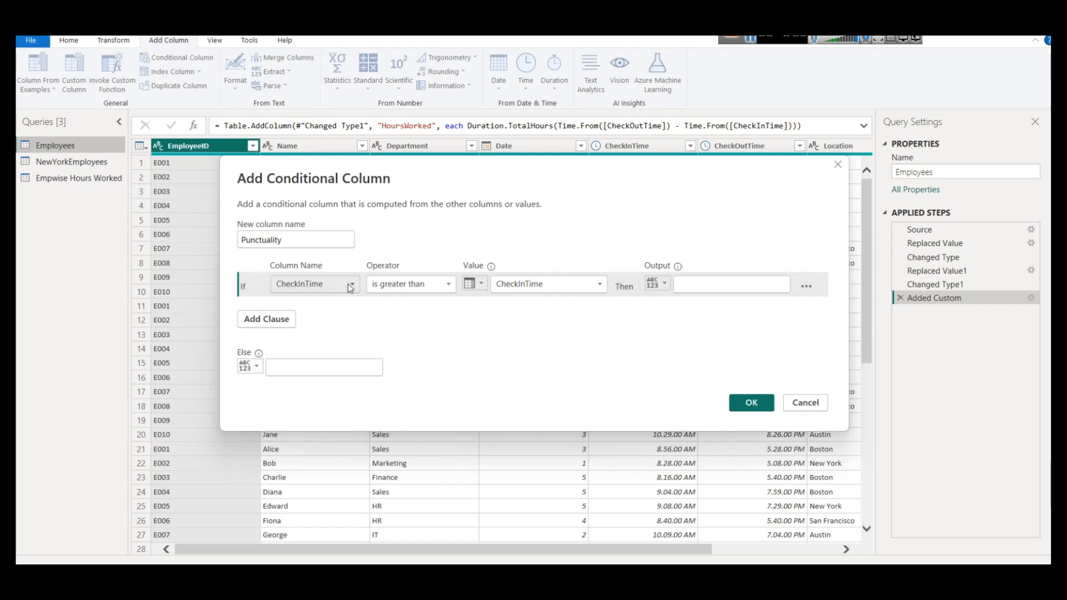
# - Switch the comparison back to an entered value and set it to 09:30
pyautogui.click(470, 284)
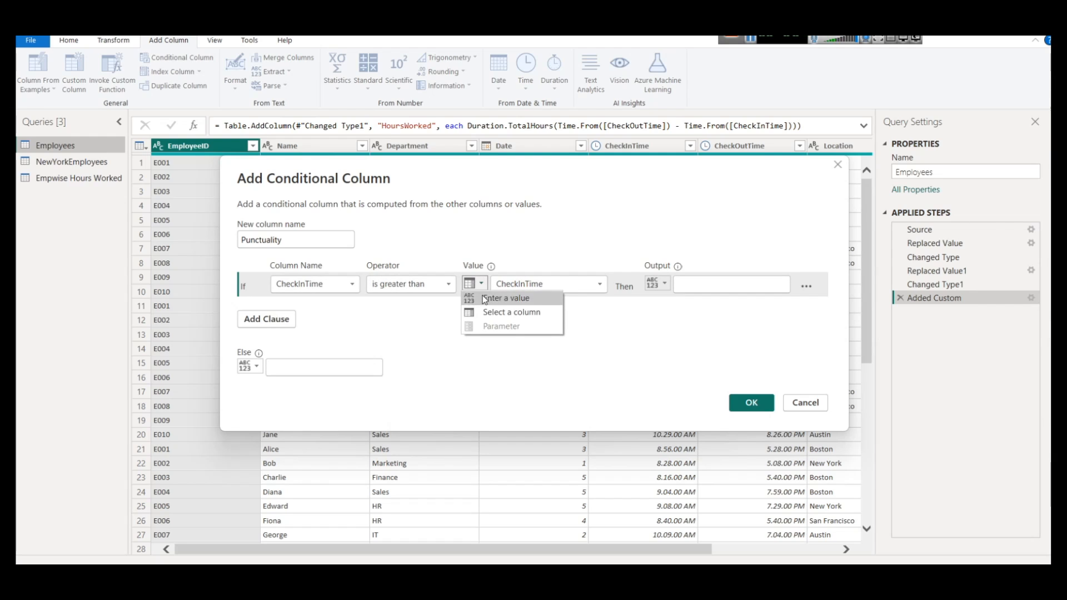
pyautogui.click(501, 312)
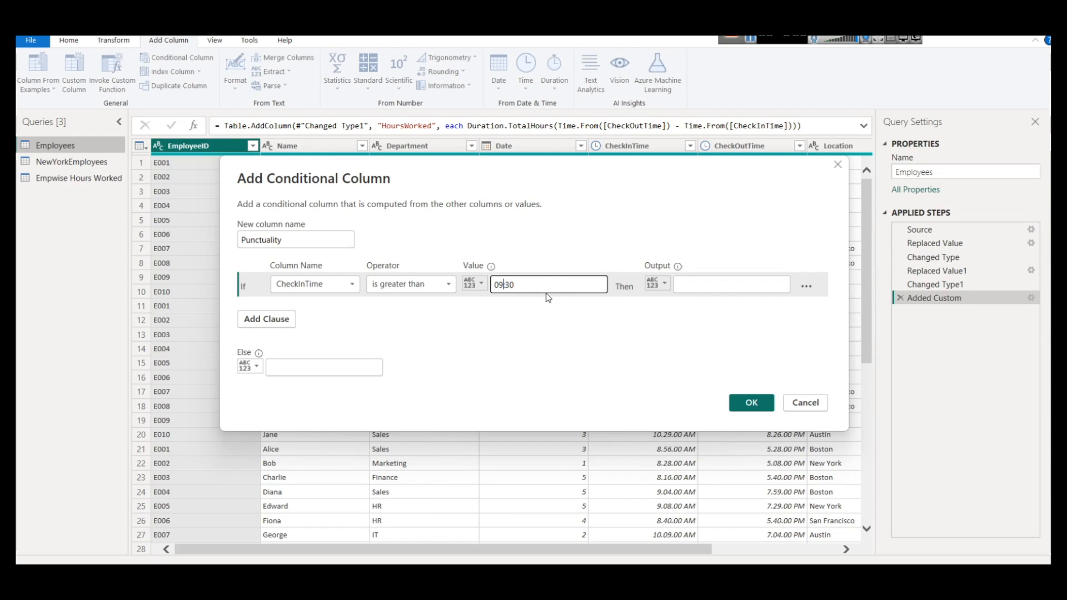
pyautogui.press('BackSpace')
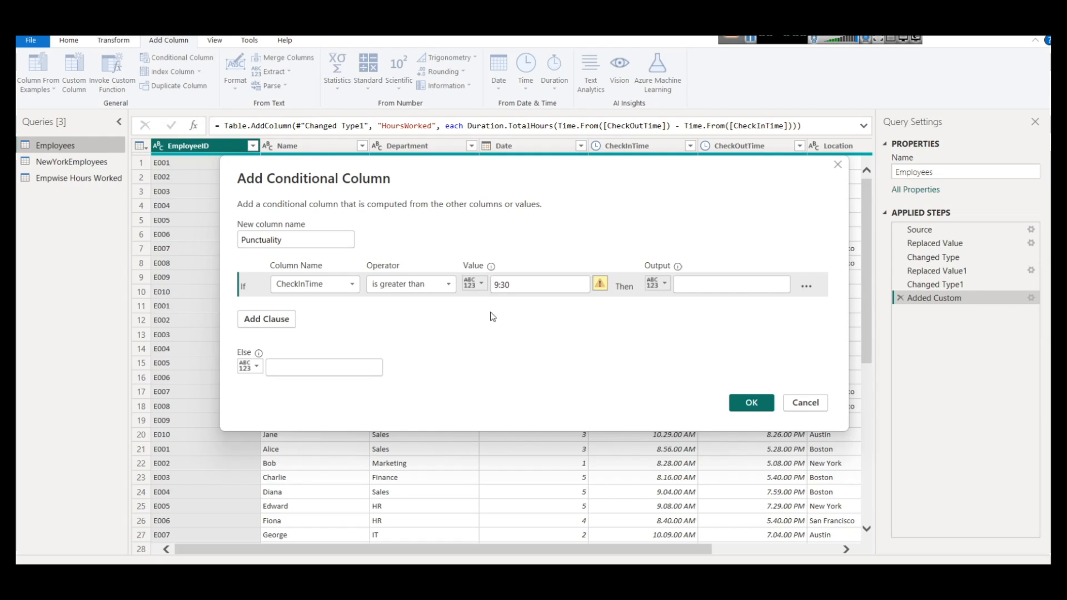
pyautogui.write('1')
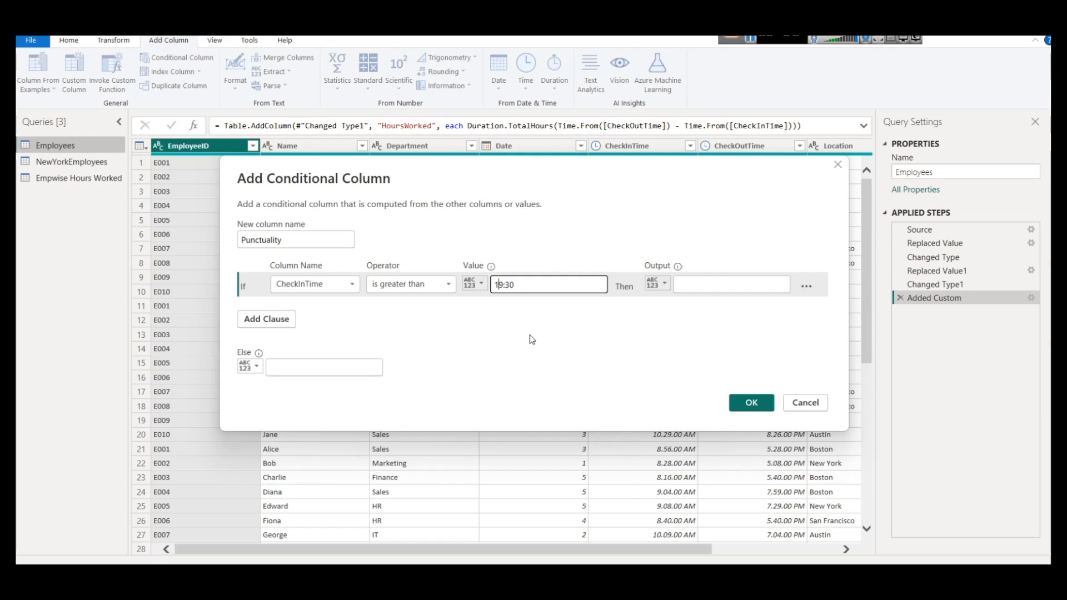
pyautogui.write('0')
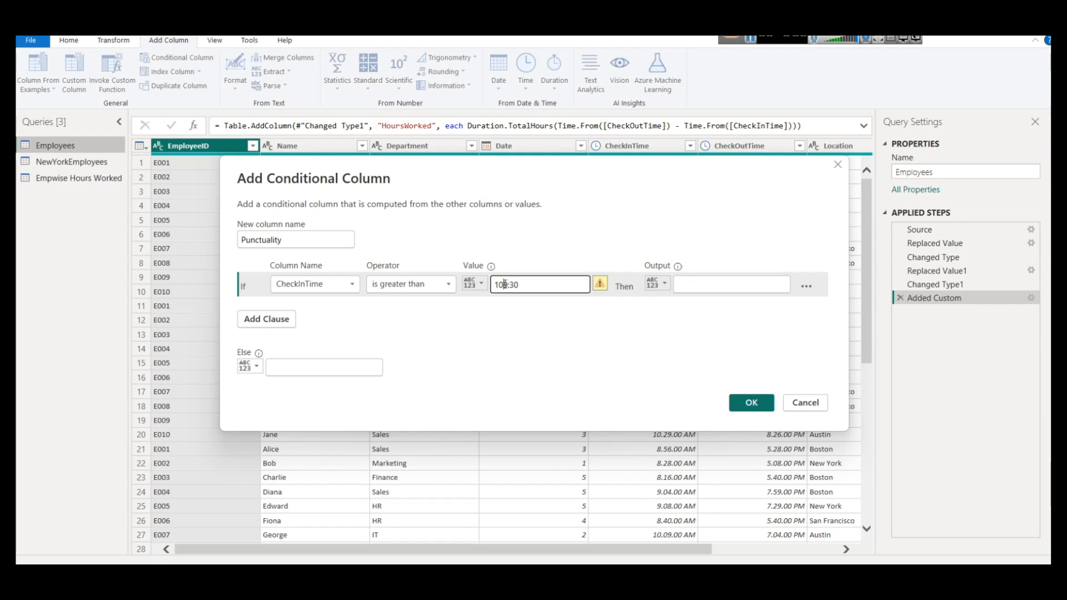
pyautogui.press('Left')
pyautogui.press('BackSpace')
# - Output Late when the condition is met and On TIme otherwise, and create the Punctuality column
pyautogui.click(660, 285)
pyautogui.click(732, 280)
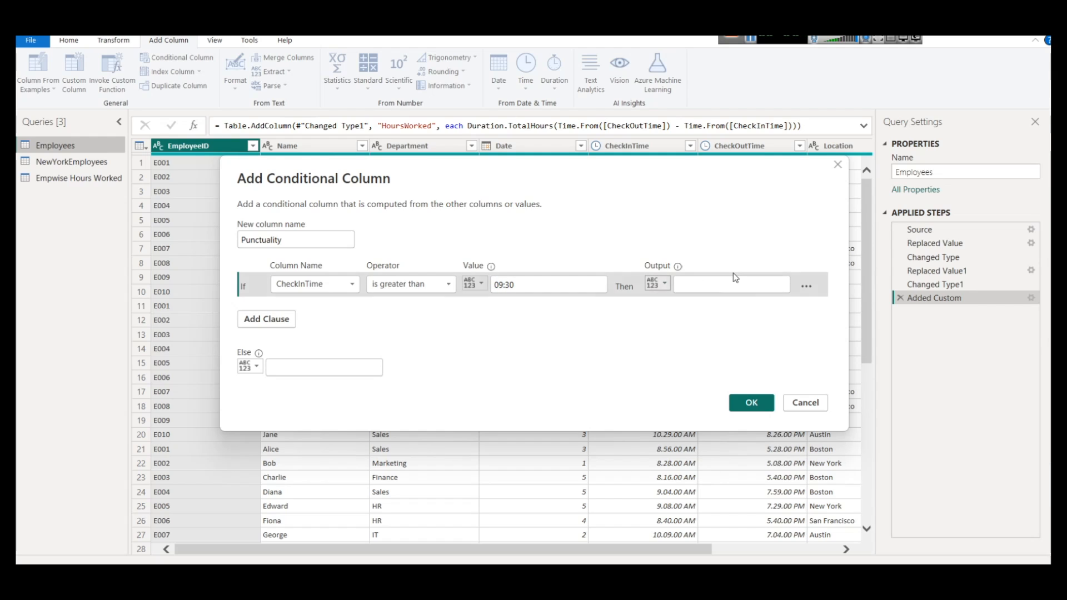
pyautogui.click(735, 280)
pyautogui.write('Late')
pyautogui.click(731, 318)
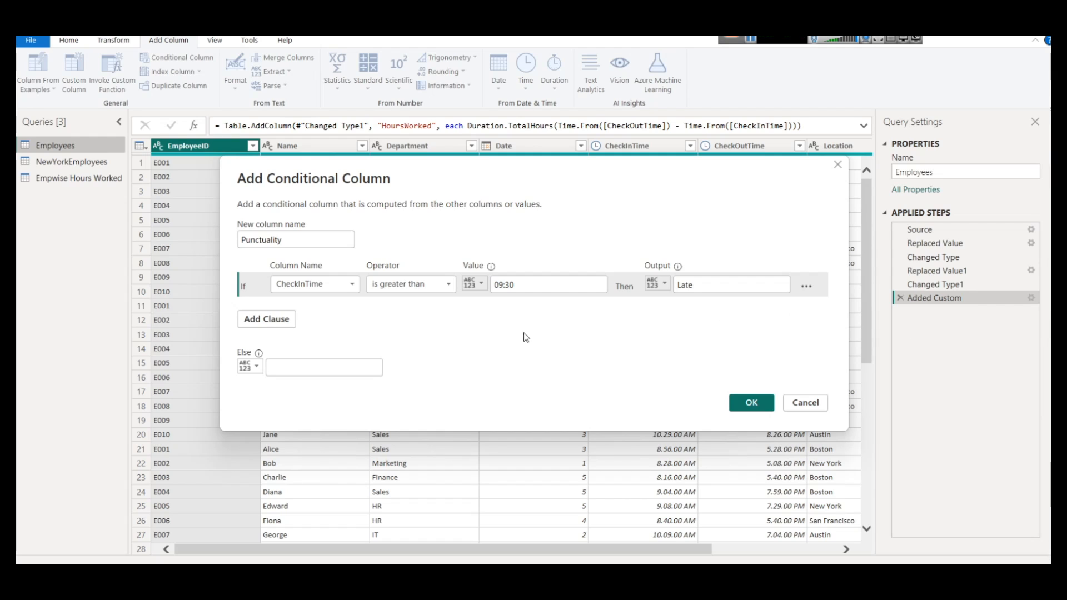
pyautogui.click(306, 362)
pyautogui.write('On TIme')
pyautogui.click(745, 409)
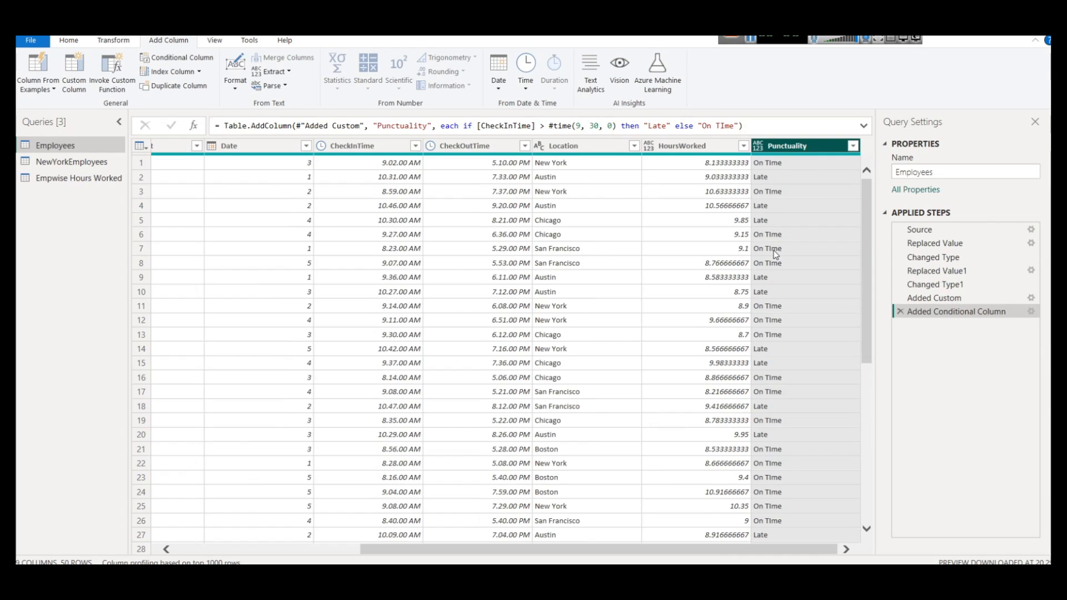
# - Apply the Power Query changes and return to the dashboard report with no visual selected
pyautogui.click(76, 40)
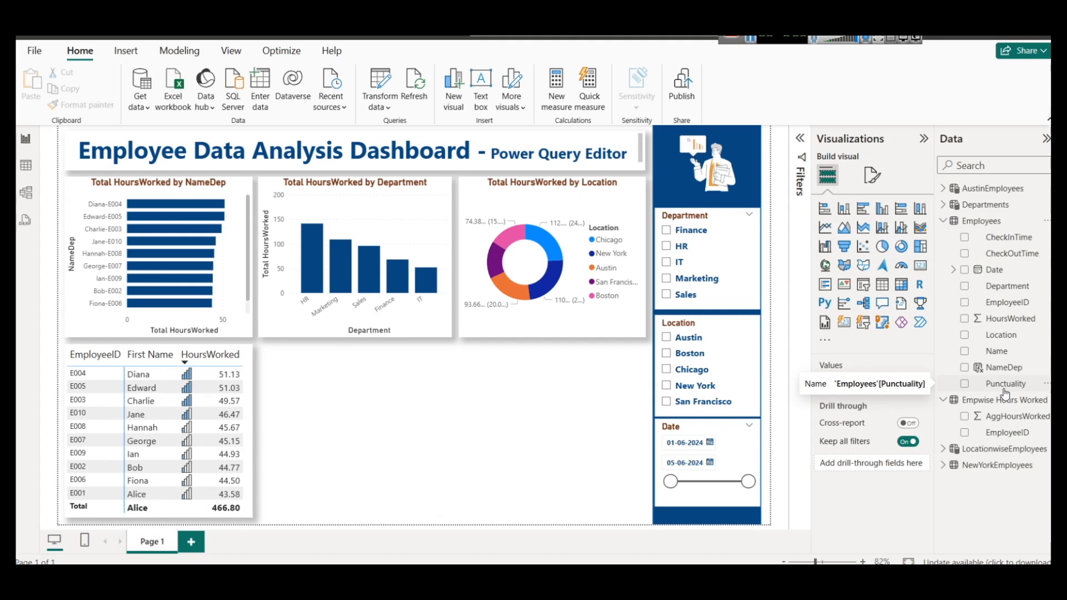
pyautogui.click(726, 326)
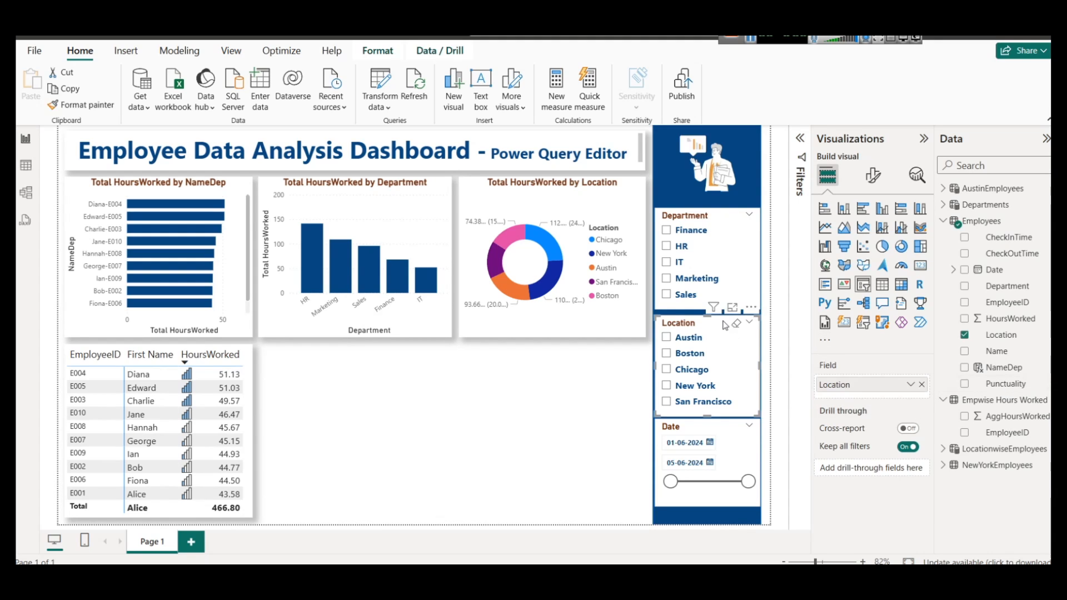
pyautogui.click(494, 344)
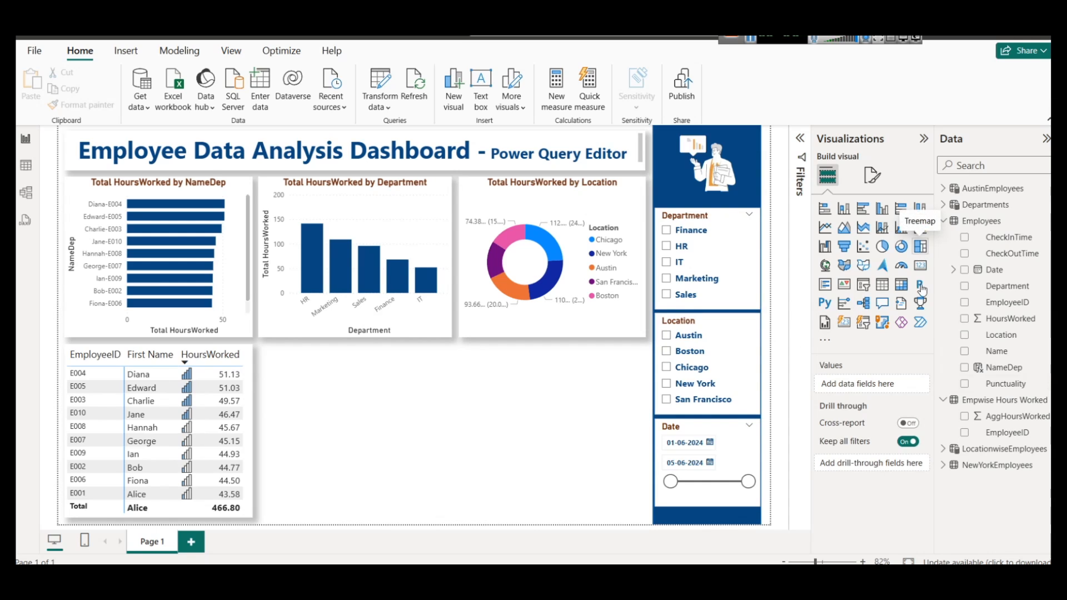
# - Insert a pie chart on the dashboard and move it into the space below the Department column chart
pyautogui.click(883, 247)
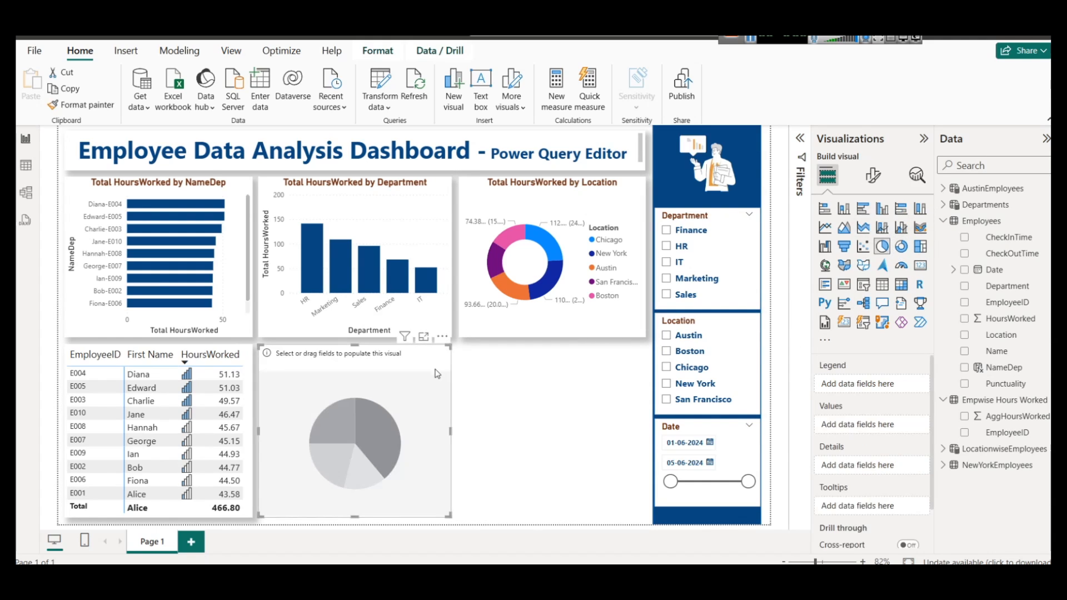
pyautogui.click(517, 185)
pyautogui.moveTo(354, 357); pyautogui.dragTo(369, 358)
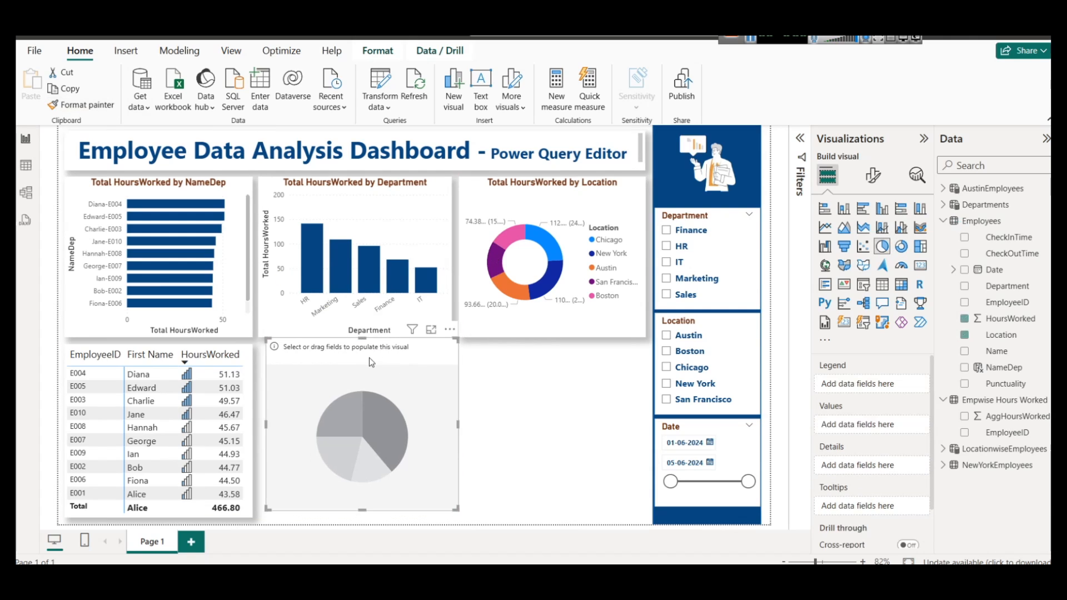
# - Nudge the empty pie chart until it lines up with the Department column chart above and the employee table beside it
pyautogui.press('Down')
pyautogui.press('Down')
pyautogui.press('Down')
pyautogui.press('Down')
pyautogui.press('Down')
pyautogui.press('Down')
pyautogui.press('Down')
pyautogui.press('Down')
pyautogui.press('Down')
pyautogui.press('Down')
pyautogui.press('Down')
pyautogui.press('Down')
pyautogui.press('Down')
pyautogui.press('Down')
pyautogui.press('Down')
pyautogui.press('Down')
pyautogui.press('Down')
pyautogui.press('Down')
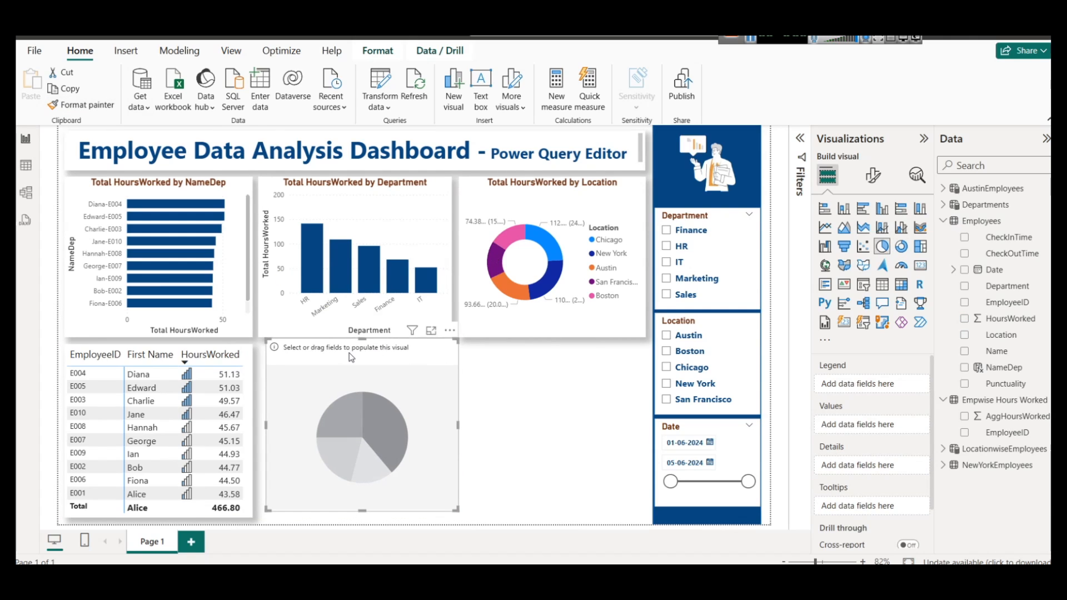
pyautogui.press('Left')
pyautogui.press('Up')
pyautogui.press('Up')
pyautogui.press('Left')
pyautogui.press('Left')
pyautogui.press('Left')
pyautogui.press('Left')
pyautogui.press('Left')
pyautogui.press('Left')
pyautogui.press('Left')
pyautogui.press('Left')
pyautogui.press('Left')
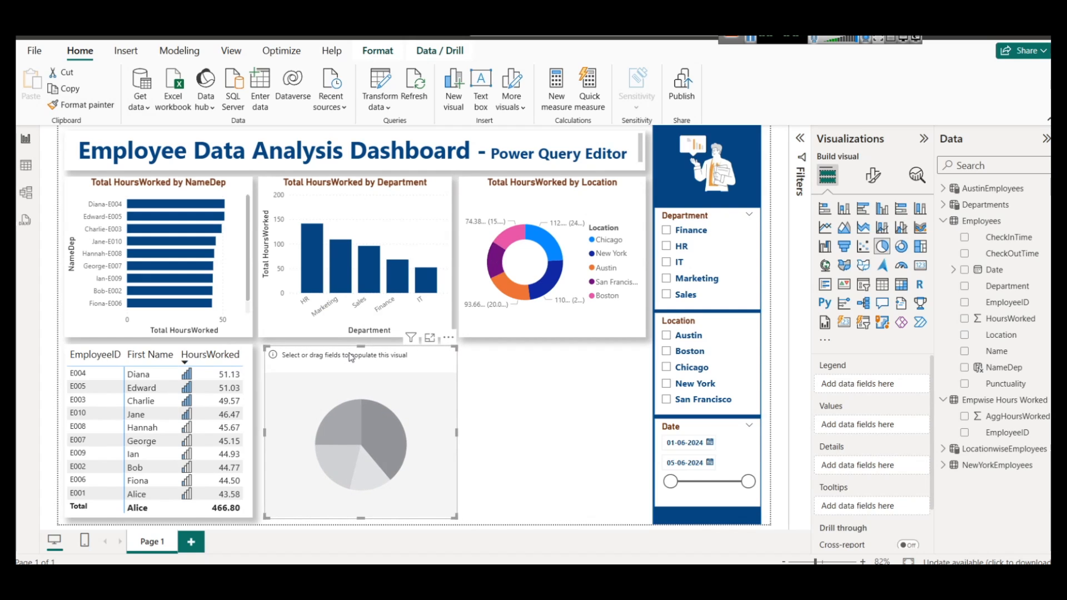
pyautogui.press('Up')
pyautogui.press('Up')
pyautogui.press('Up')
pyautogui.press('Down')
pyautogui.press('Down')
pyautogui.press('Down')
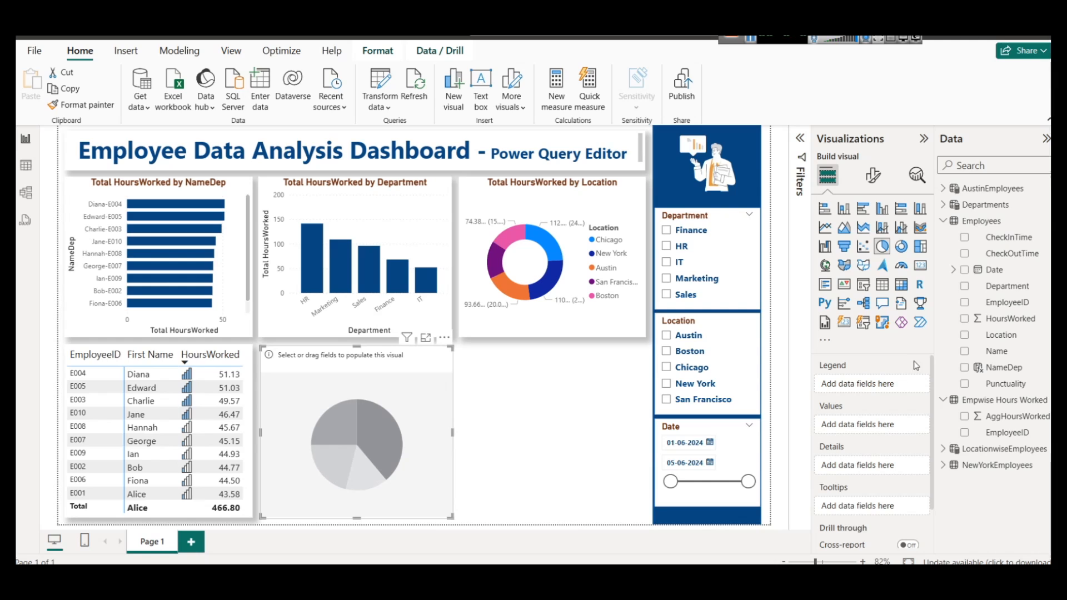
# - Use Punctuality as the pie chart's legend and the count of EmployeeID as its values
pyautogui.moveTo(1009, 385); pyautogui.dragTo(893, 398)
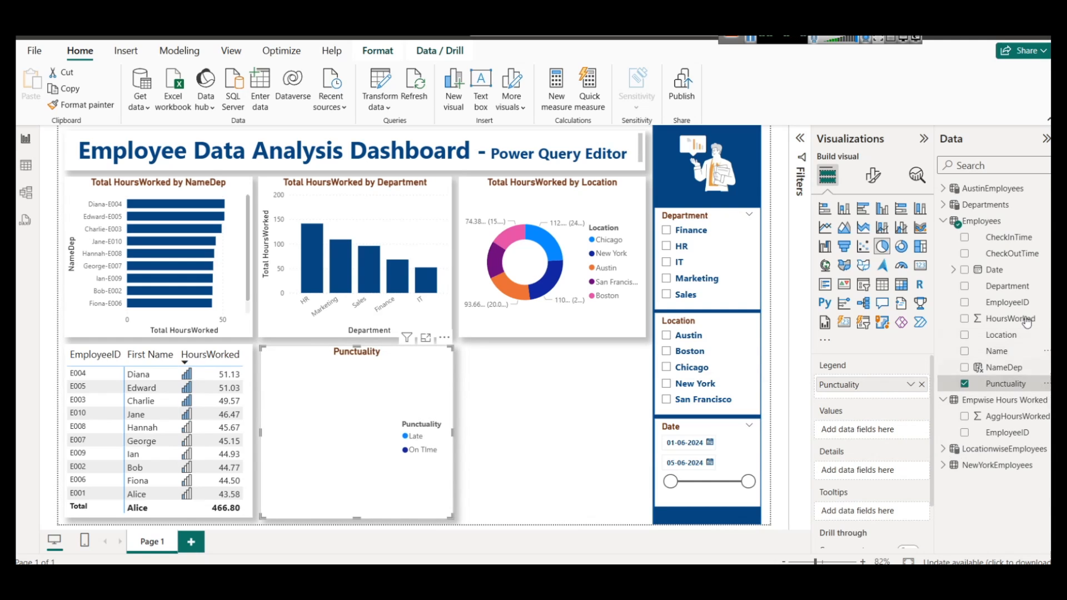
pyautogui.moveTo(1009, 302); pyautogui.dragTo(832, 433)
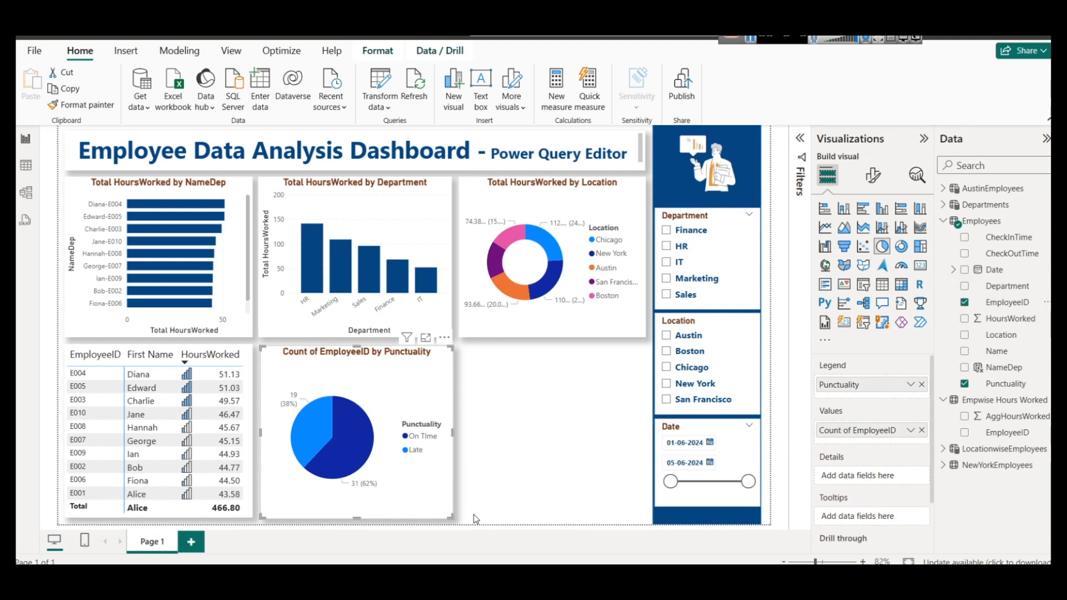
pyautogui.moveTo(356, 436)
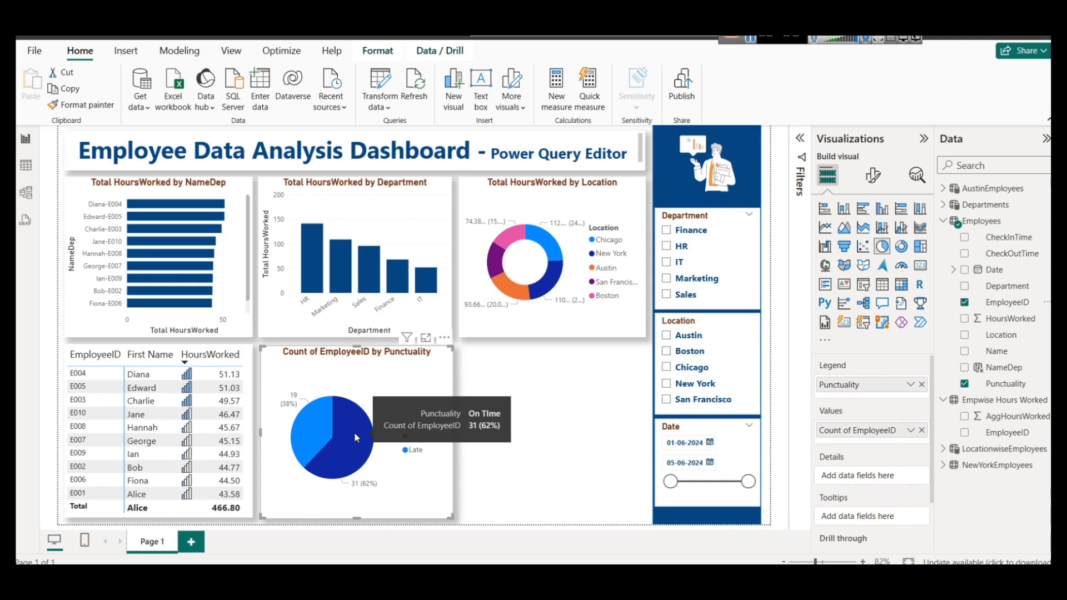
# - Insert a ribbon chart beside the pie chart with Department on the X-axis, count of EmployeeID on the Y-axis and Punctuality as legend
pyautogui.click(541, 376)
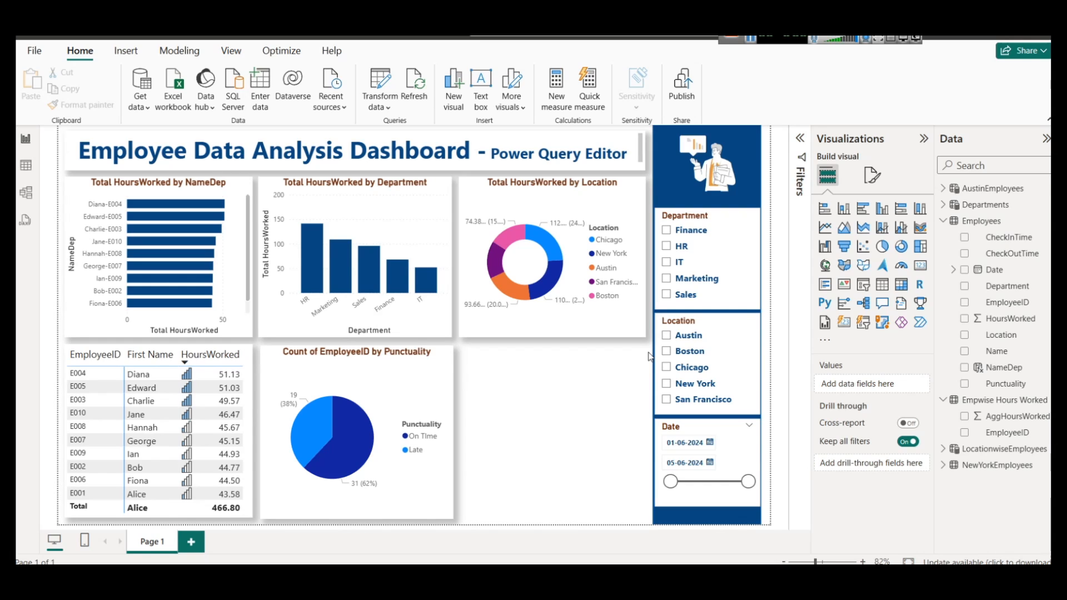
pyautogui.click(920, 231)
pyautogui.click(368, 362)
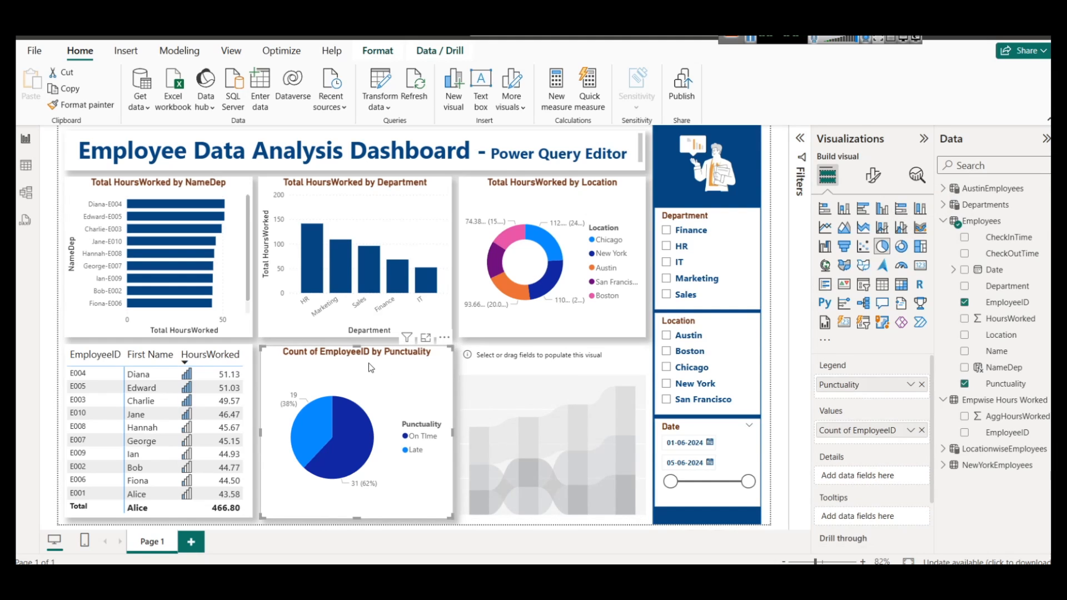
pyautogui.click(537, 409)
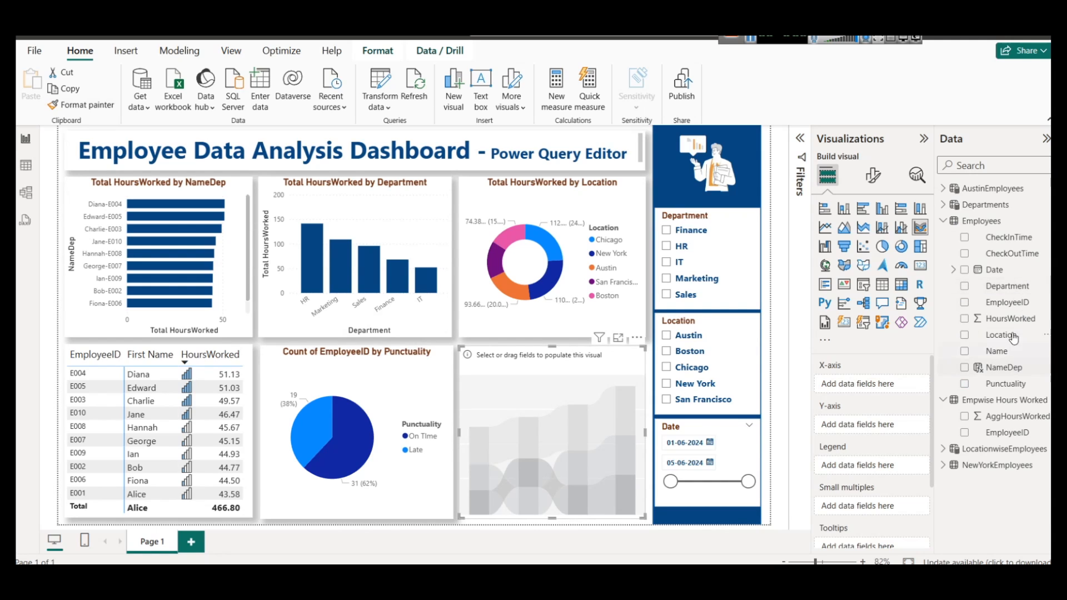
pyautogui.moveTo(1010, 287); pyautogui.dragTo(858, 385)
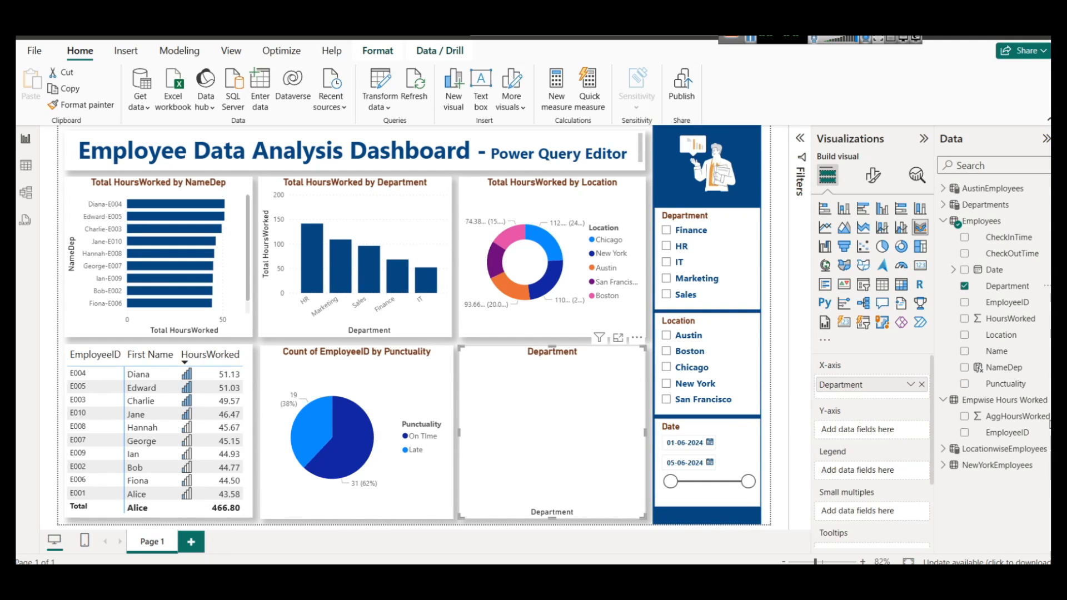
pyautogui.moveTo(1006, 383); pyautogui.dragTo(861, 473)
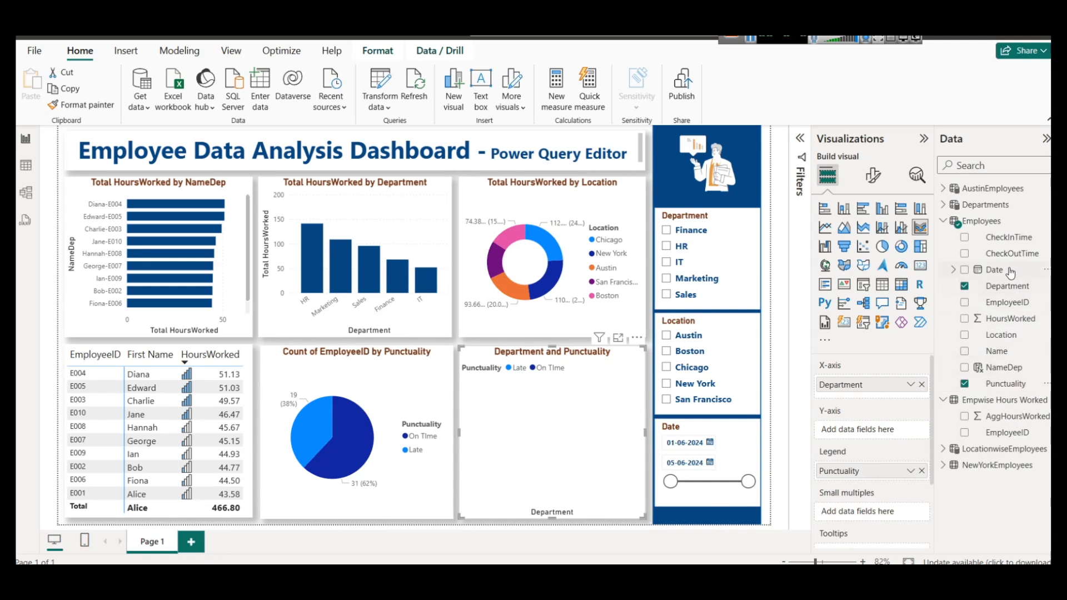
pyautogui.moveTo(1008, 303); pyautogui.dragTo(859, 431)
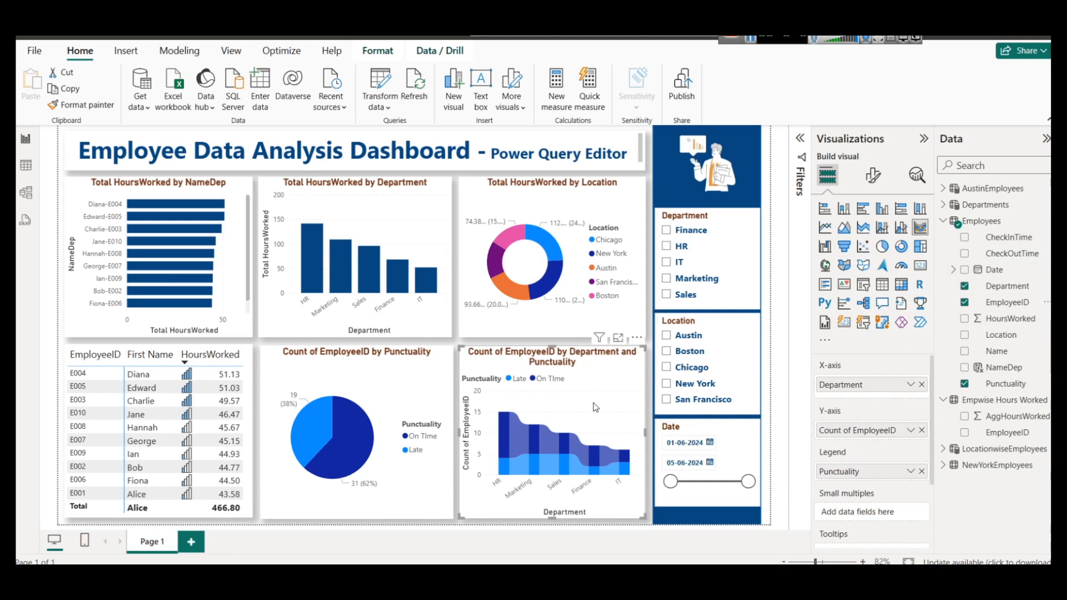
# - Inspect the ribbon chart in focus mode and turn on its data labels back in the report
pyautogui.click(617, 338)
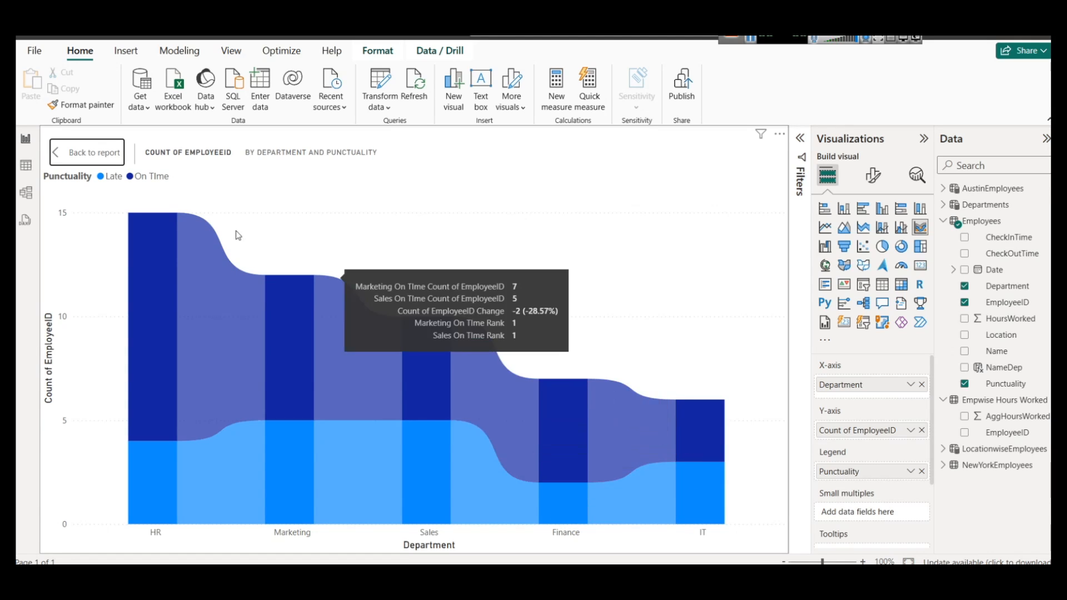
pyautogui.click(91, 157)
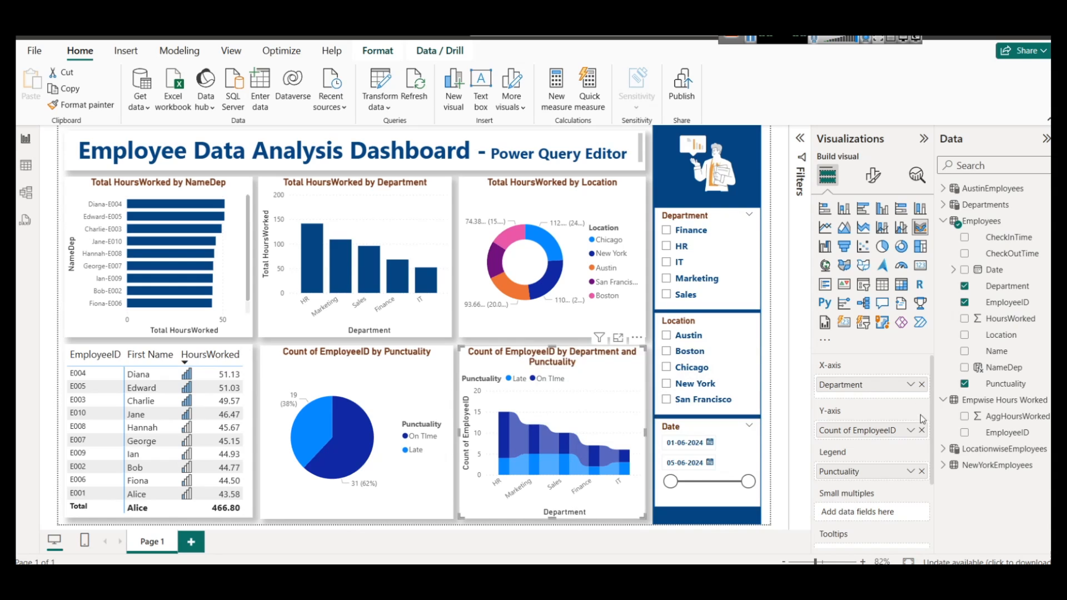
pyautogui.click(873, 175)
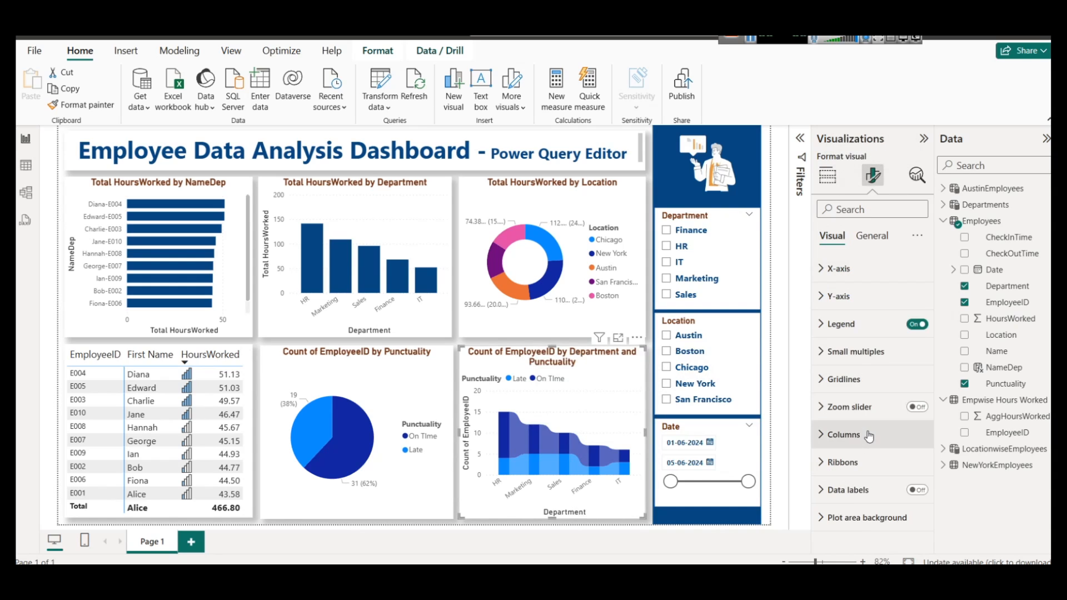
pyautogui.click(916, 490)
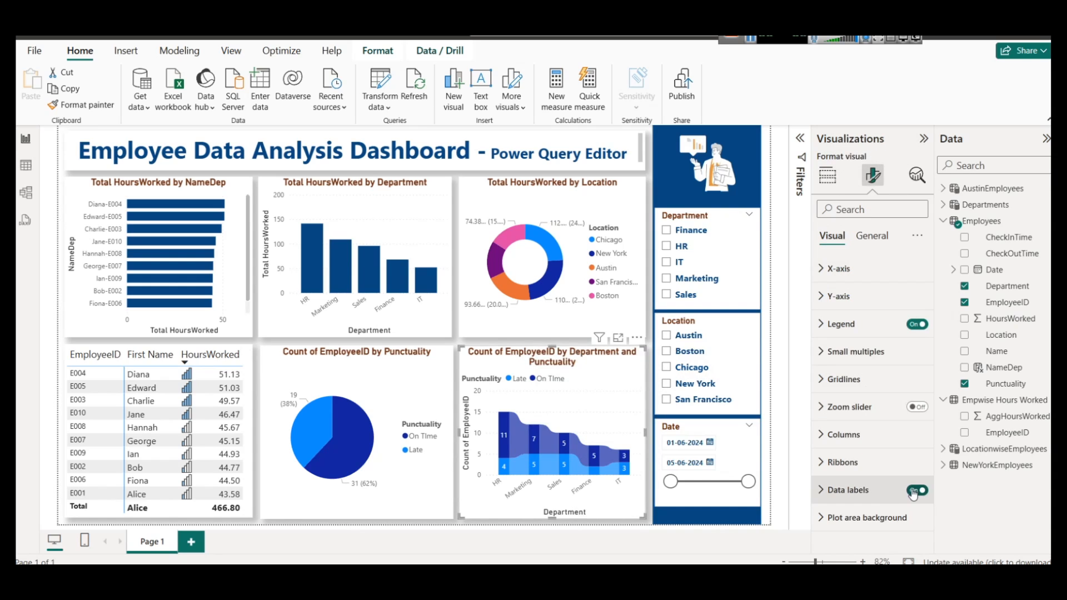
# - Try the sum of HoursWorked as the ribbon chart's data label value and view the chart in focus mode
pyautogui.click(868, 490)
pyautogui.scroll(-1, 843, 460)
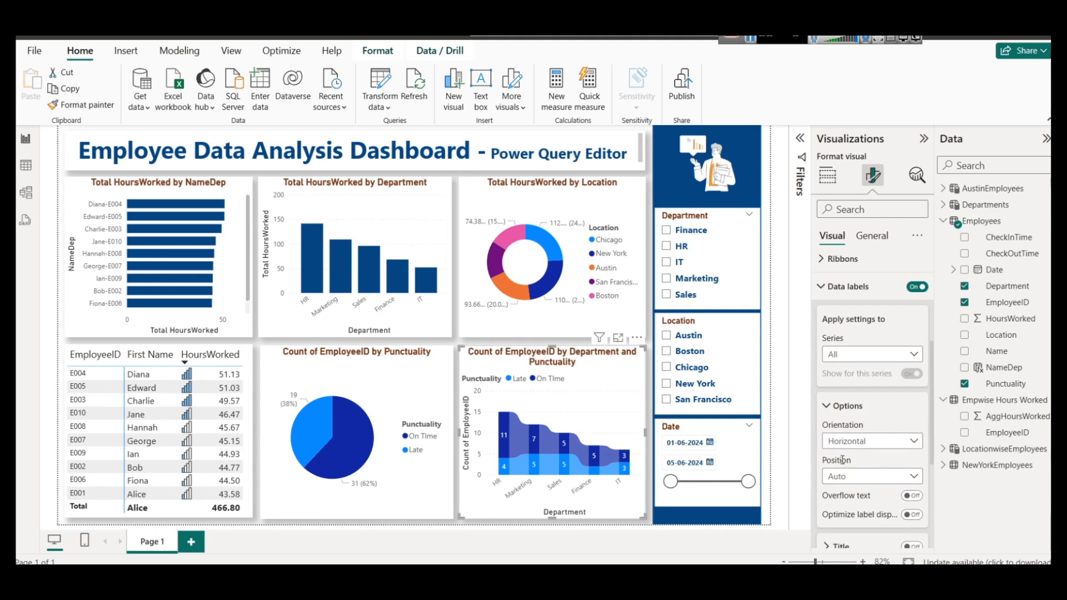
pyautogui.scroll(-1, 875, 458)
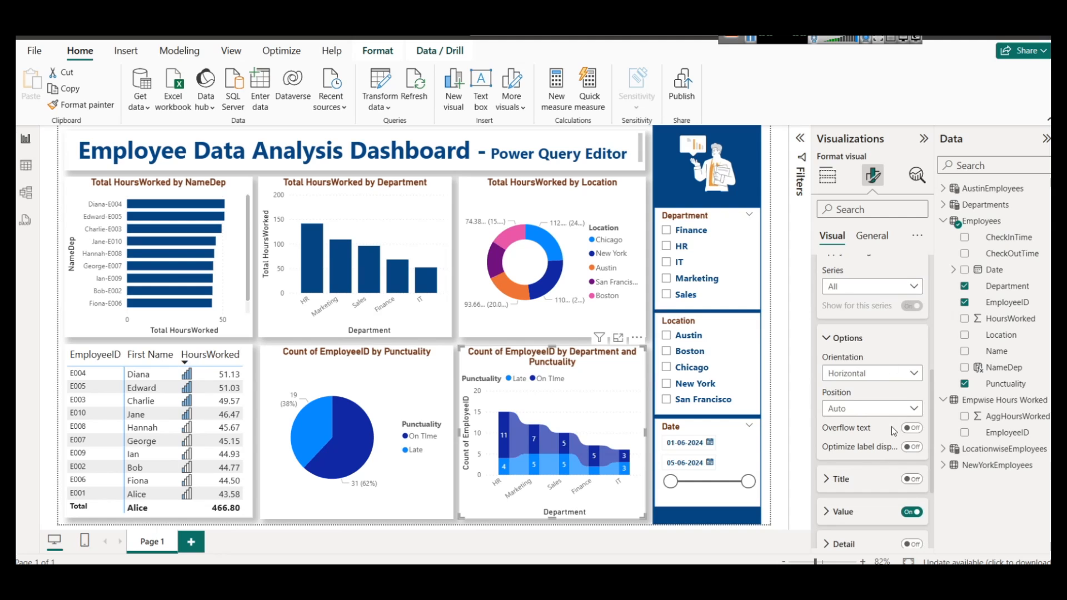
pyautogui.scroll(-1, 879, 429)
pyautogui.scroll(-1, 878, 430)
pyautogui.click(851, 382)
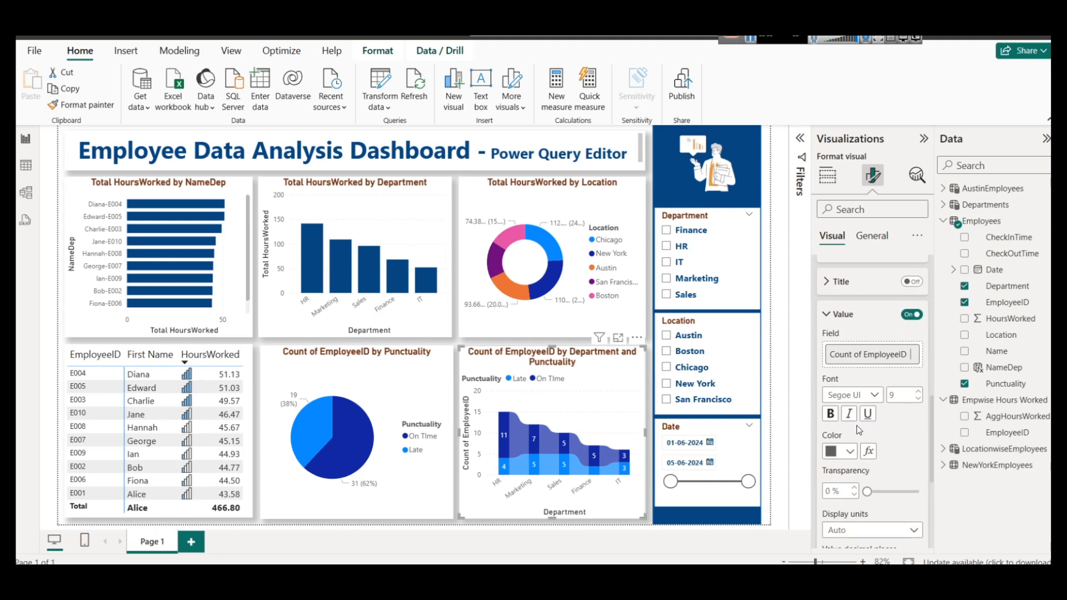
pyautogui.click(882, 355)
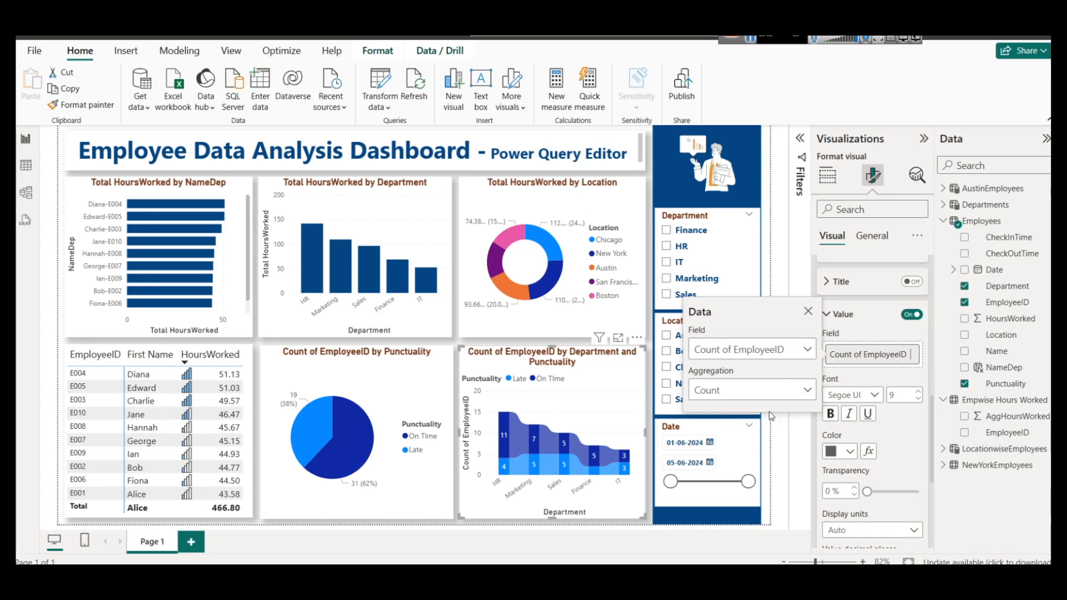
pyautogui.click(770, 389)
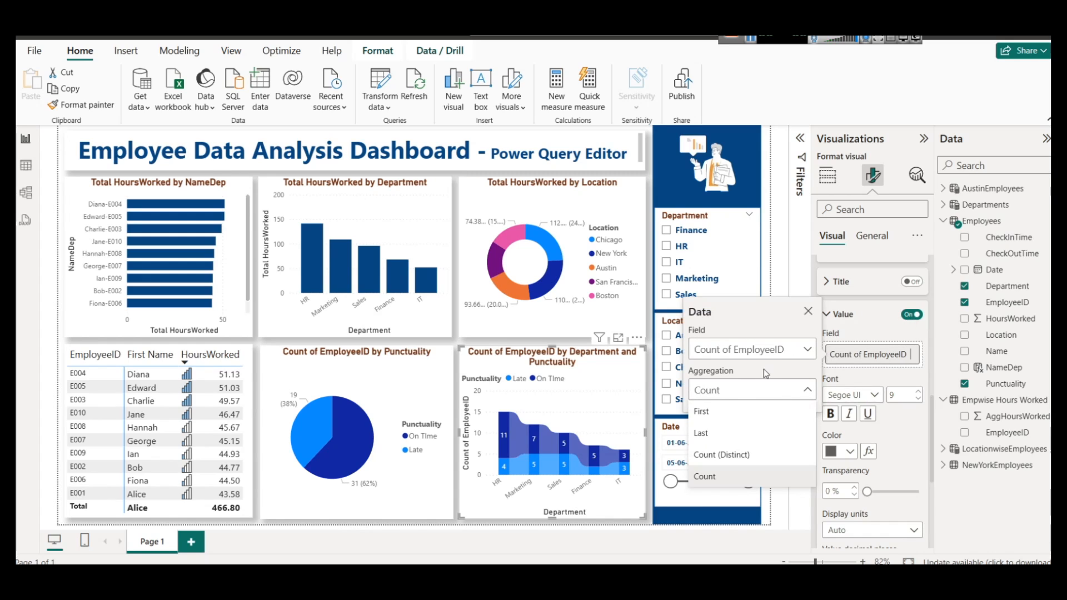
pyautogui.click(766, 363)
pyautogui.click(766, 360)
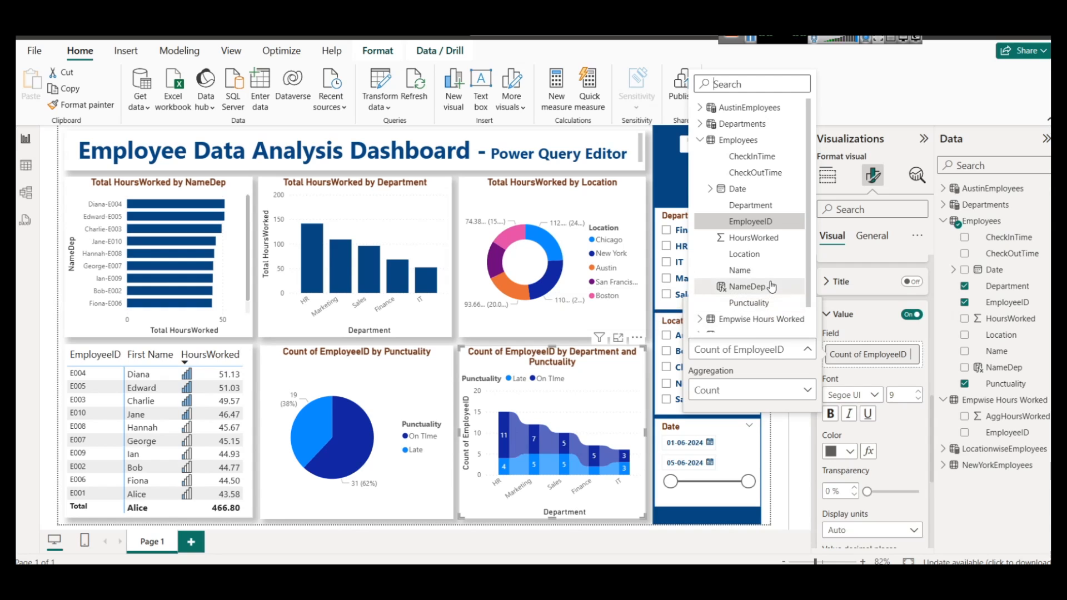
pyautogui.click(757, 240)
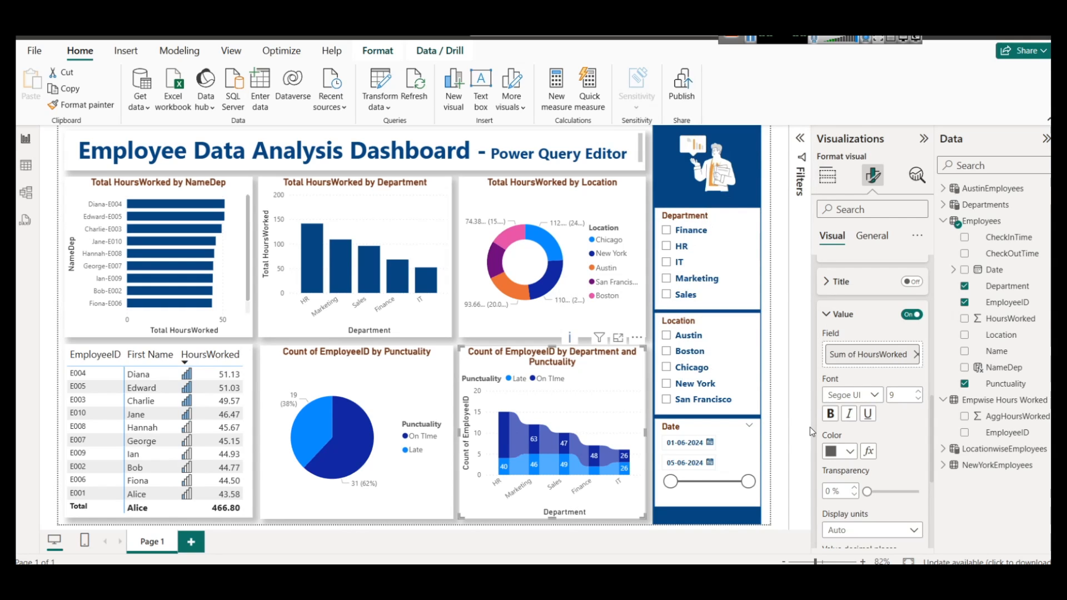
pyautogui.click(618, 338)
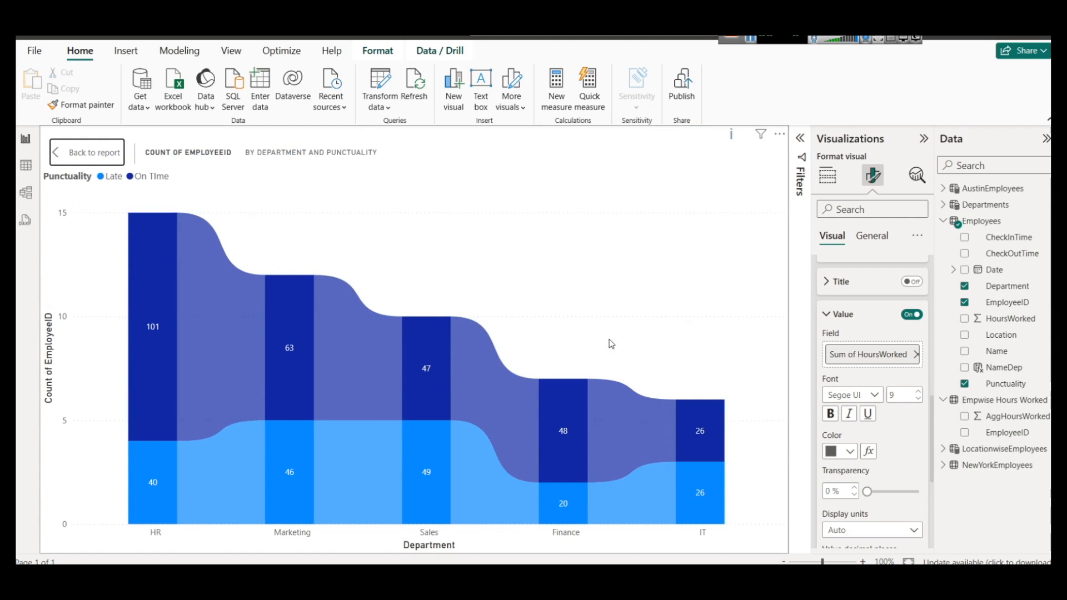
pyautogui.click(89, 154)
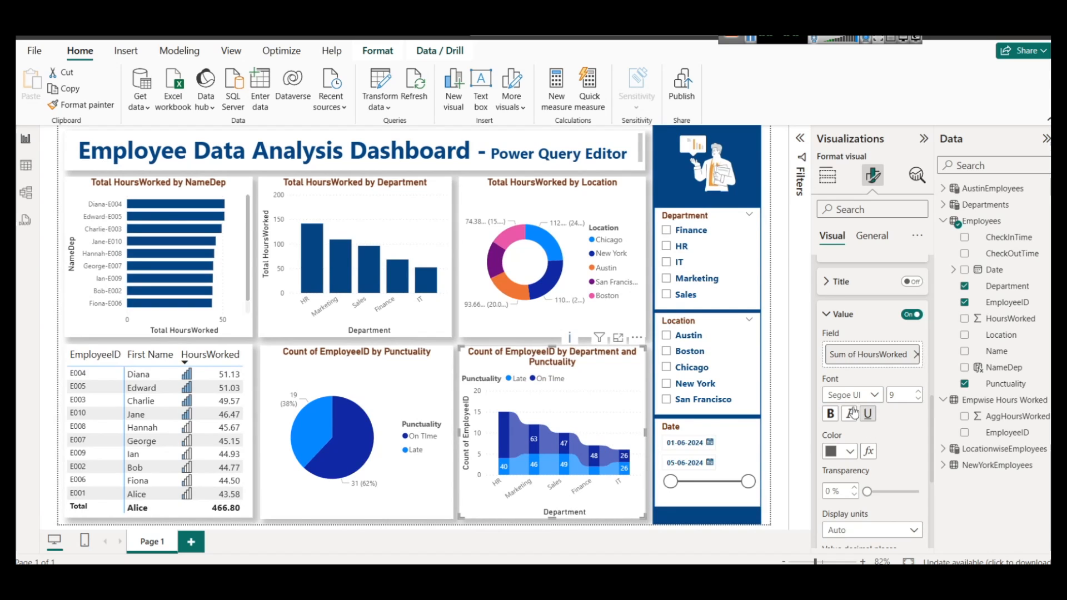
# - Set the ribbon chart's data label value to EmployeeID with Count aggregation and collapse the visual settings
pyautogui.click(875, 356)
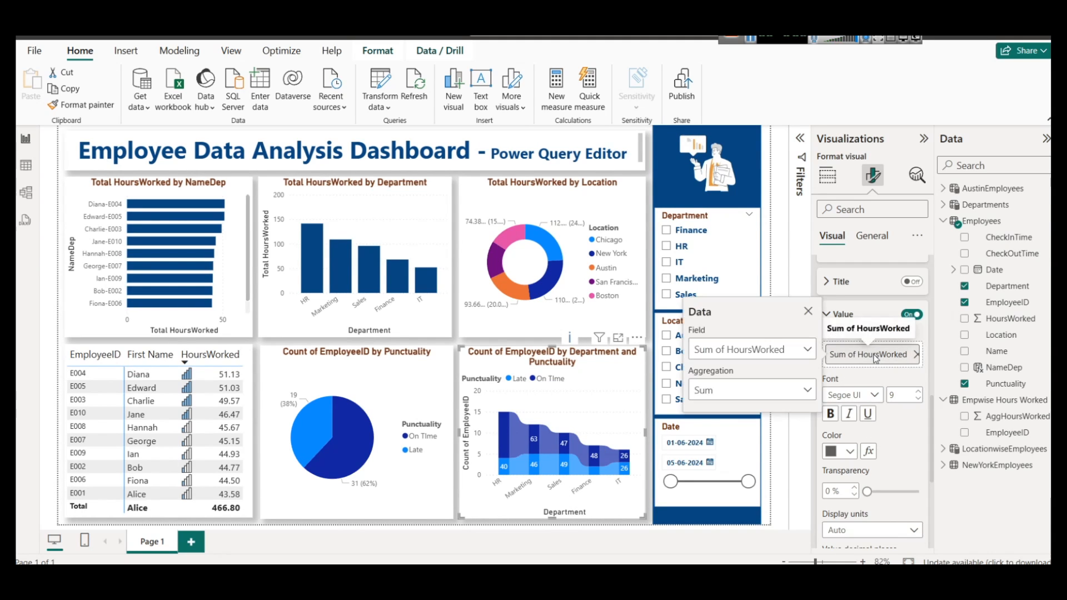
pyautogui.click(767, 350)
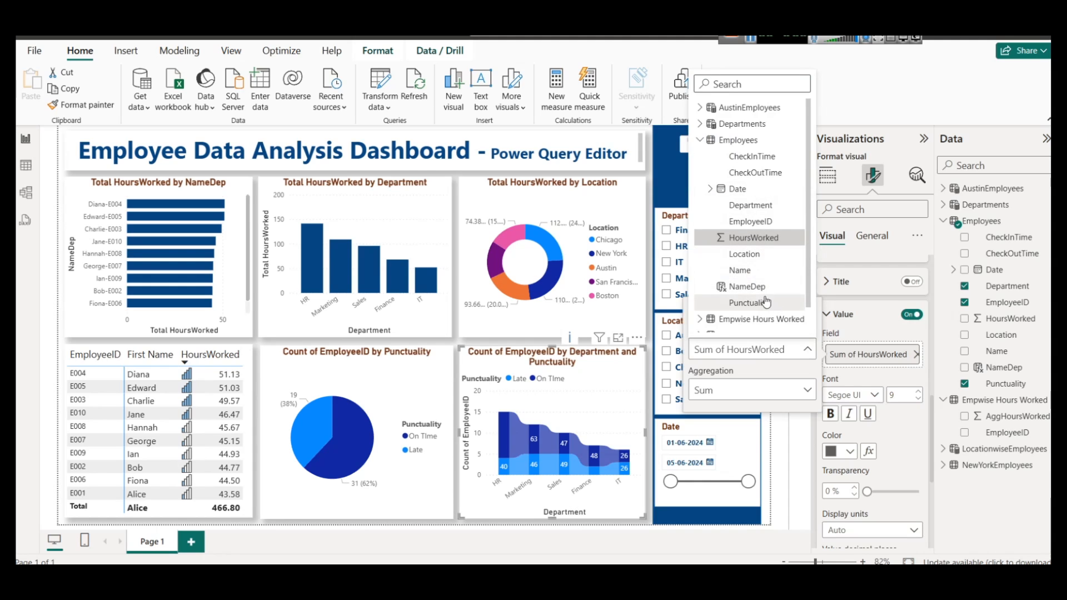
pyautogui.scroll(-1, 762, 261)
pyautogui.click(750, 193)
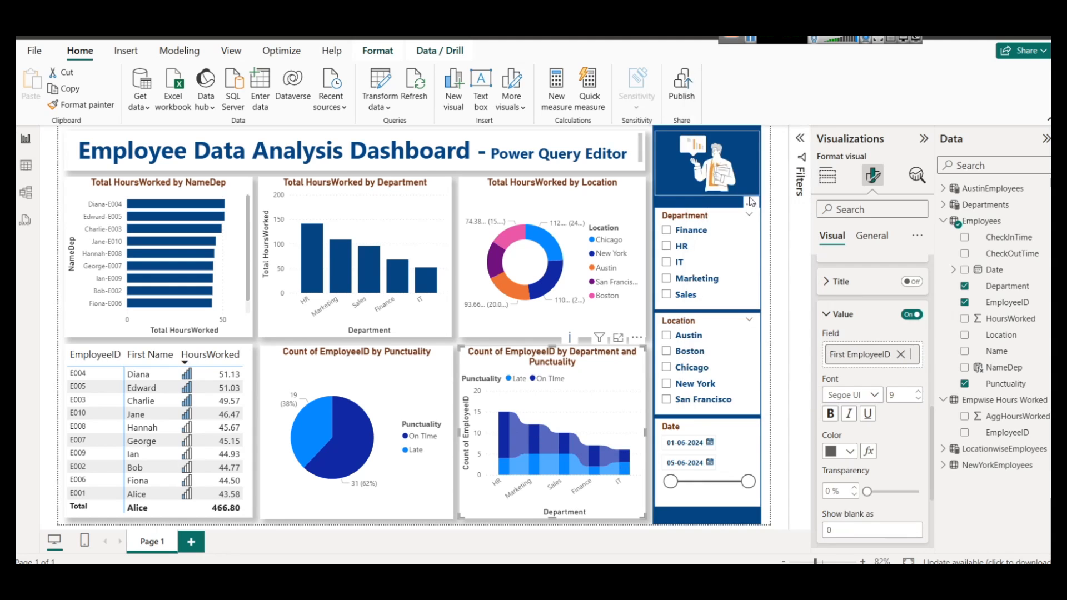
pyautogui.click(884, 358)
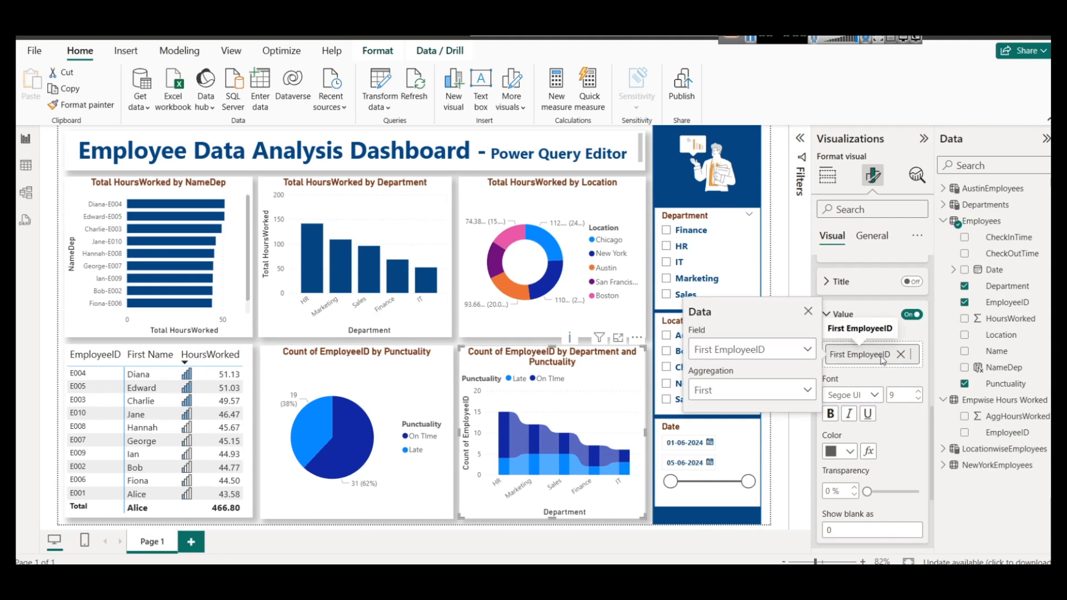
pyautogui.click(717, 394)
pyautogui.click(722, 474)
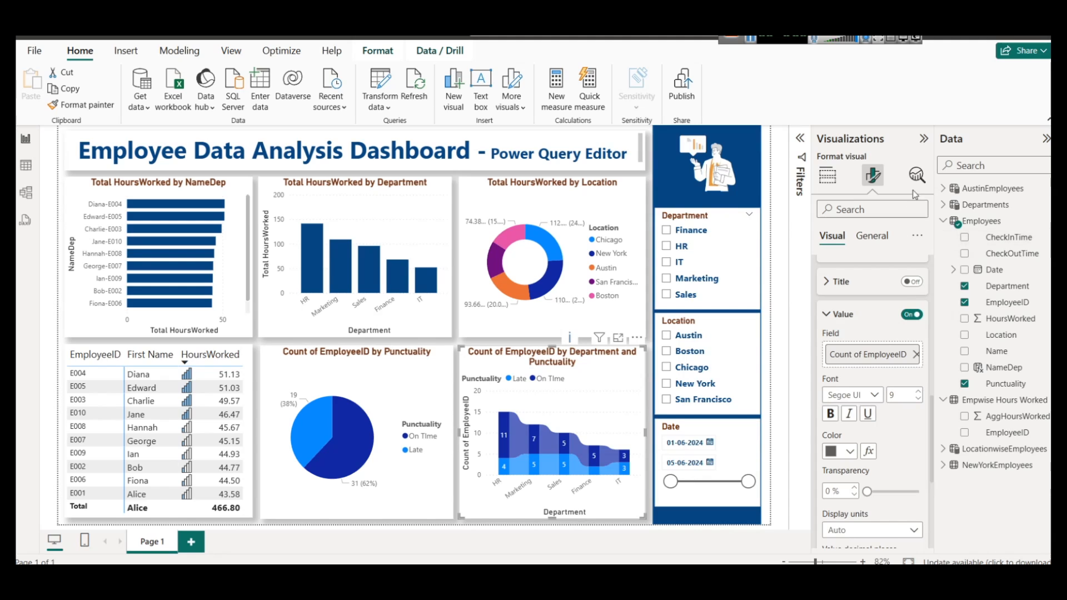
pyautogui.click(925, 139)
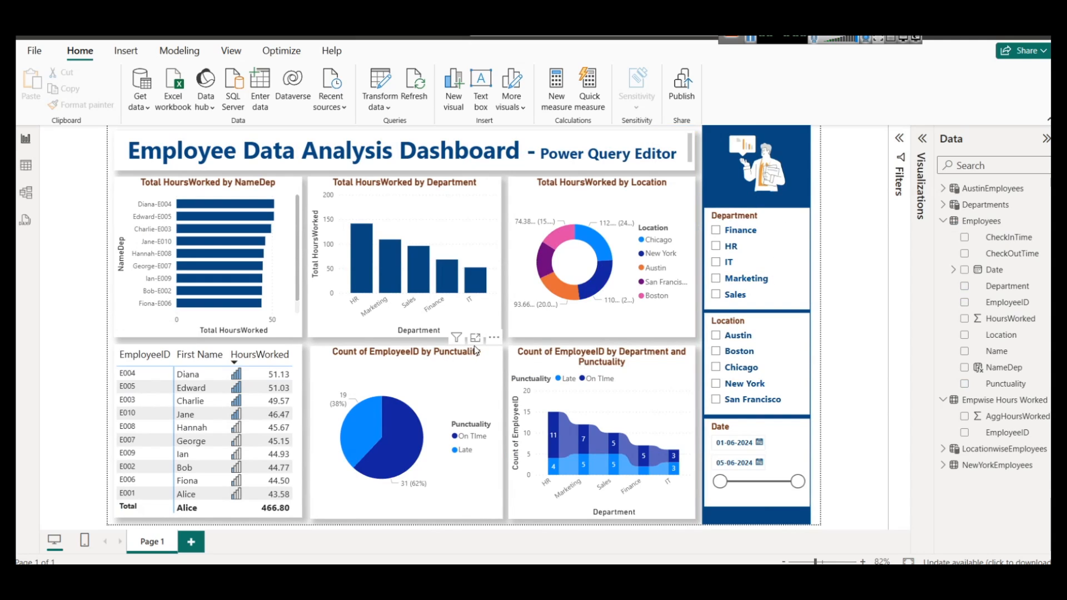
# - Switch to the browser article to read the Merge Queries (Self Join to Compare Dates) section, and return to the Power BI dashboard
pyautogui.moveTo(426, 564)
pyautogui.click(388, 529)
pyautogui.scroll(-4, 345, 389)
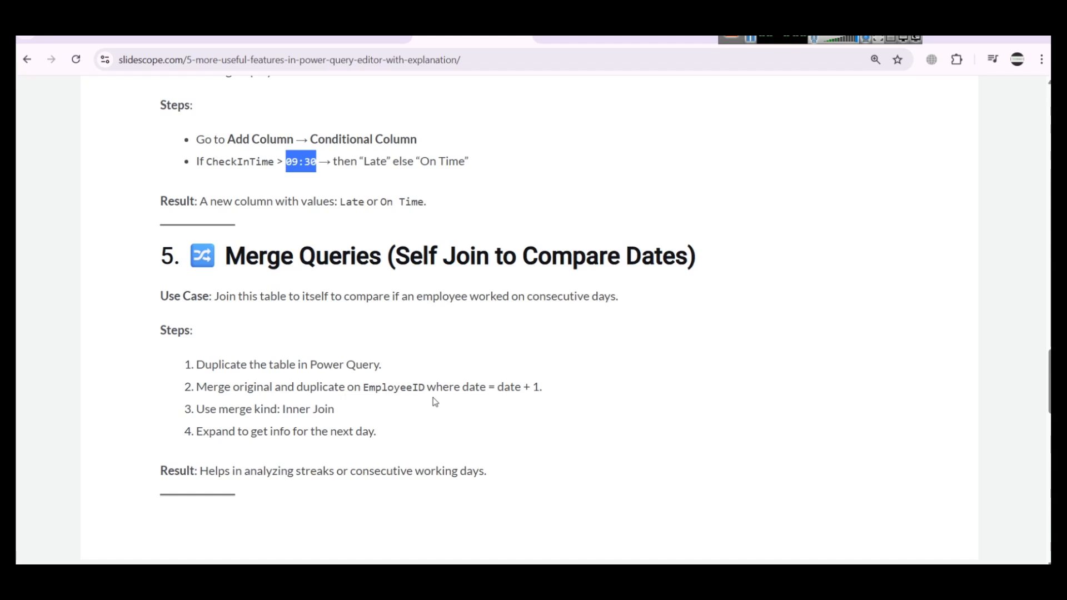
pyautogui.moveTo(472, 387); pyautogui.dragTo(613, 409)
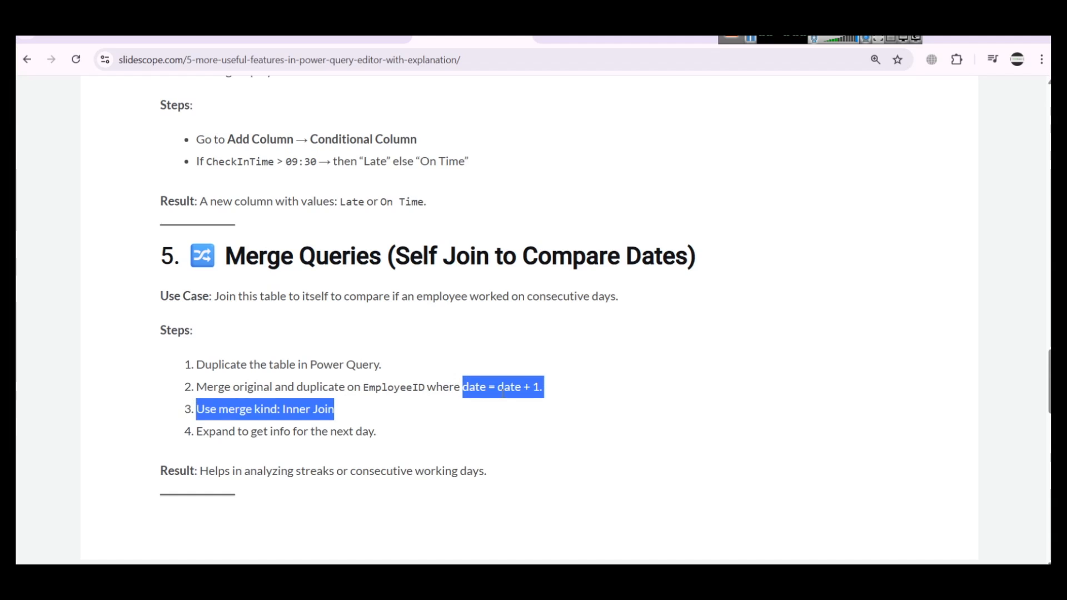
pyautogui.click(496, 424)
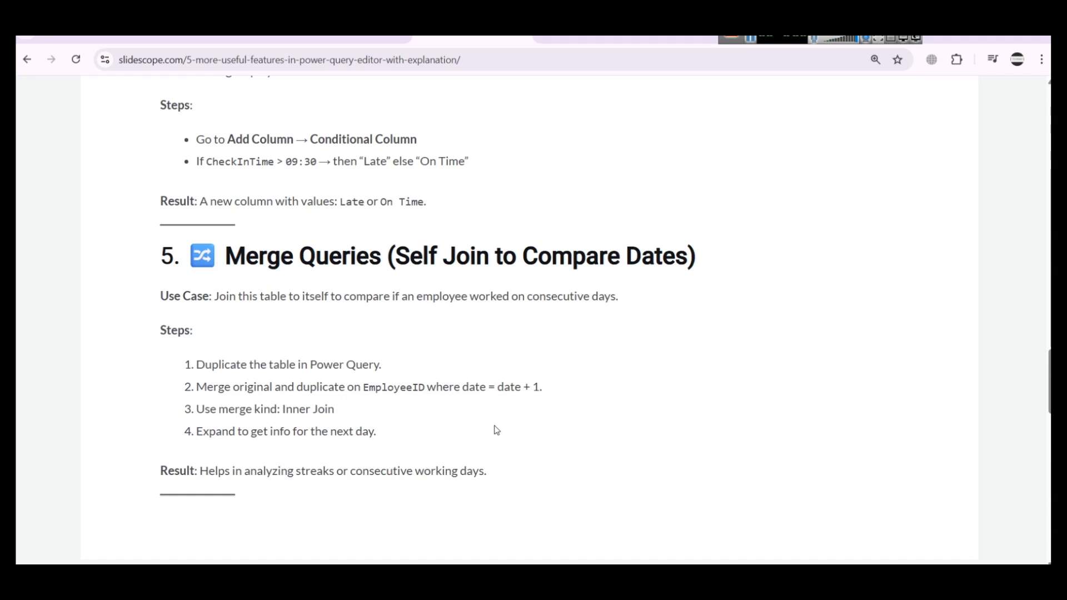
pyautogui.moveTo(496, 431); pyautogui.dragTo(151, 255)
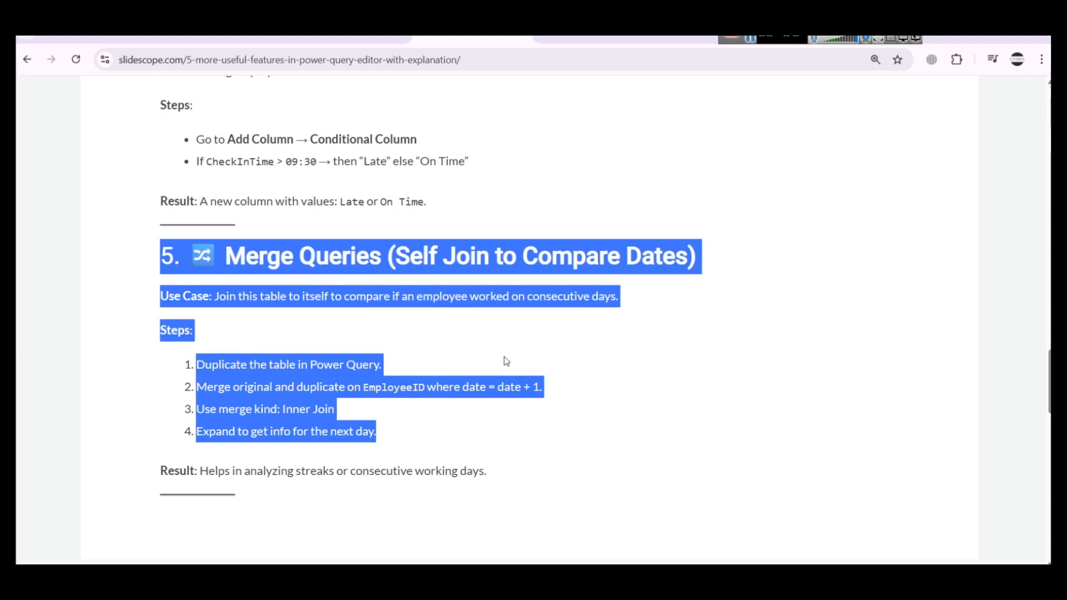
pyautogui.click(577, 345)
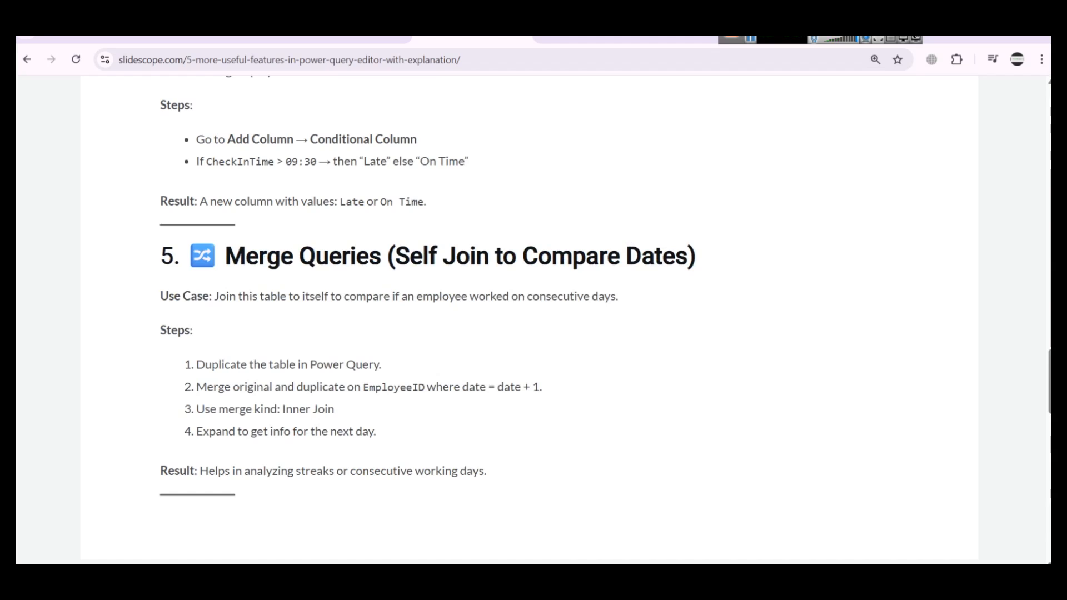
pyautogui.moveTo(486, 578)
pyautogui.click(449, 500)
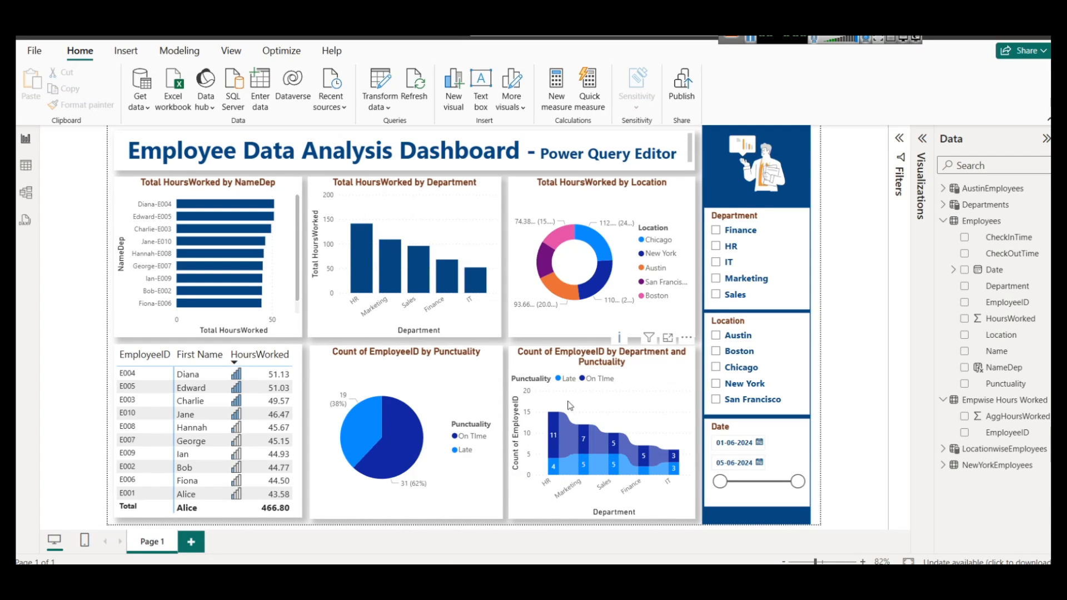